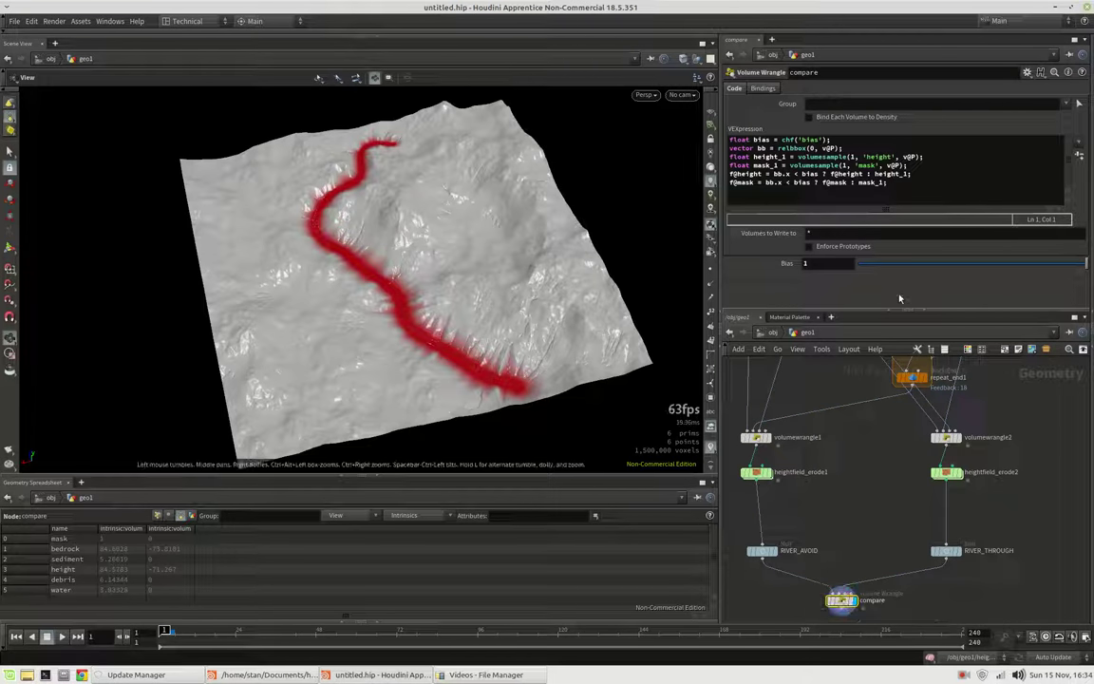
Sweep the compare wrangle's Bias between 0 and 1 to compare both eroded rivers, ending at 0.97
{"action": "mouse_move", "coordinate": [907, 263]}
{"action": "left_mouse_down"}
{"action": "mouse_move", "coordinate": [908, 237]}
{"action": "mouse_move", "coordinate": [874, 237]}
{"action": "mouse_move", "coordinate": [893, 257]}
{"action": "mouse_move", "coordinate": [858, 263]}
{"action": "left_mouse_up"}
{"action": "left_click_drag", "start_coordinate": [409, 228], "coordinate": [375, 217]}
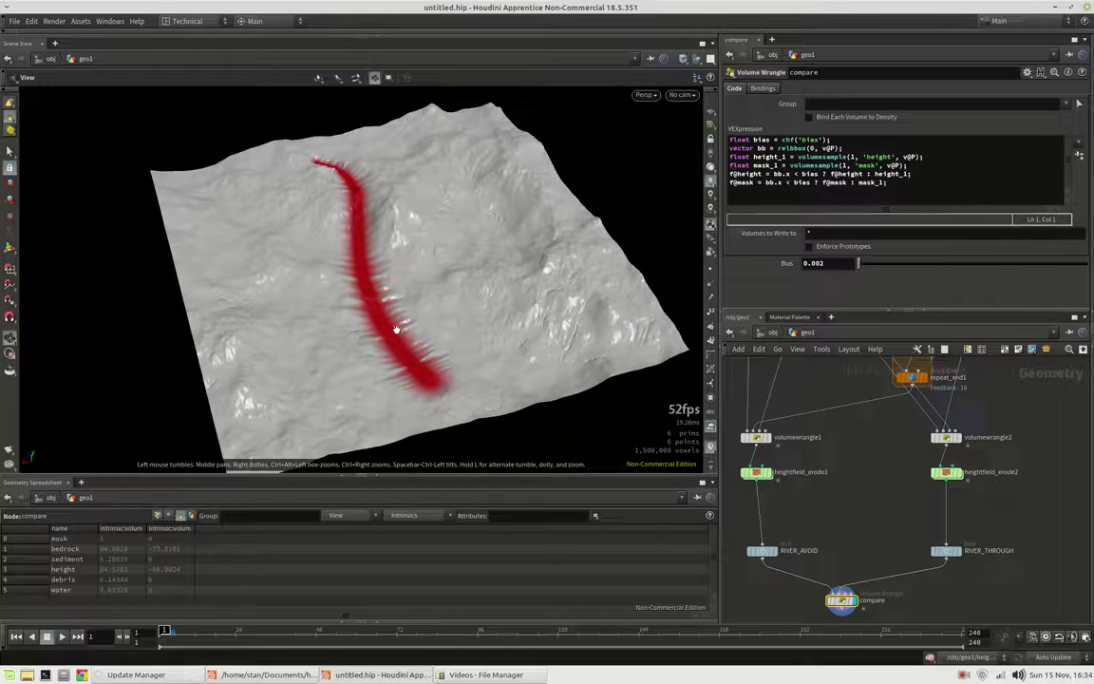
{"action": "left_click_drag", "start_coordinate": [413, 339], "coordinate": [423, 314]}
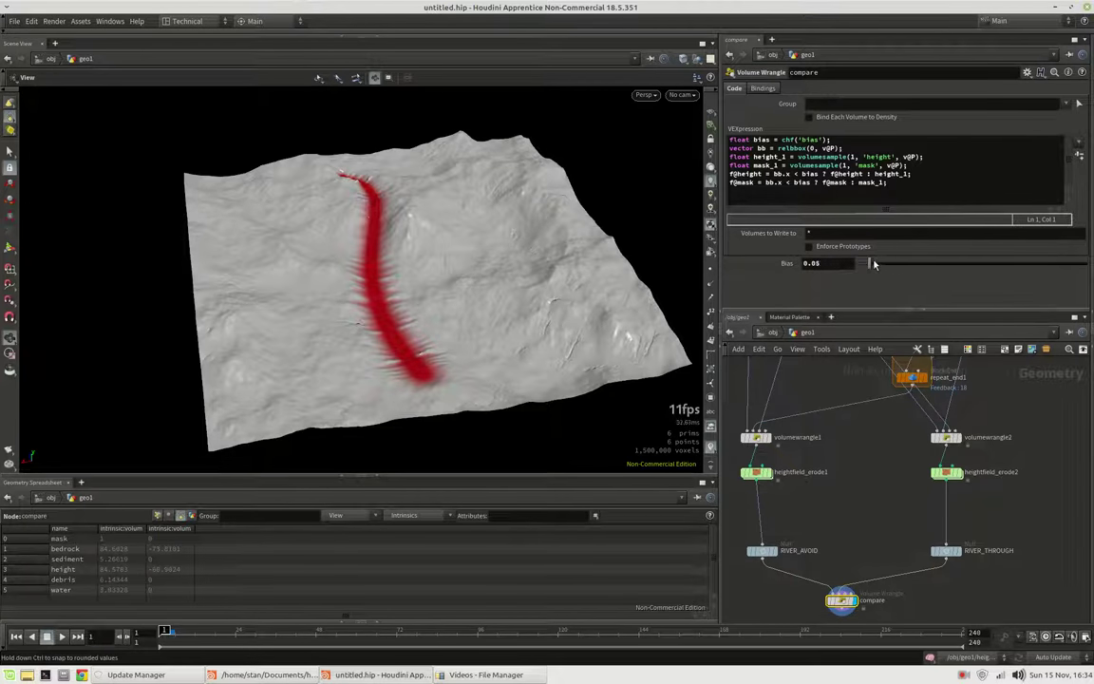
{"action": "left_click_drag", "start_coordinate": [875, 264], "coordinate": [1085, 271]}
{"action": "left_click_drag", "start_coordinate": [420, 299], "coordinate": [375, 254]}
{"action": "mouse_move", "coordinate": [885, 273]}
{"action": "left_mouse_down"}
{"action": "mouse_move", "coordinate": [807, 270]}
{"action": "mouse_move", "coordinate": [1089, 274]}
{"action": "mouse_move", "coordinate": [845, 276]}
{"action": "mouse_move", "coordinate": [870, 281]}
{"action": "mouse_move", "coordinate": [1080, 274]}
{"action": "left_mouse_up"}
{"action": "middle_click_drag", "start_coordinate": [885, 463], "coordinate": [916, 543]}
{"action": "middle_click_drag", "start_coordinate": [963, 372], "coordinate": [944, 482]}
Display resample2, repeat_end1 and volumewrangle1 in turn to inspect the river curve and carved mask
{"action": "left_click", "coordinate": [998, 406]}
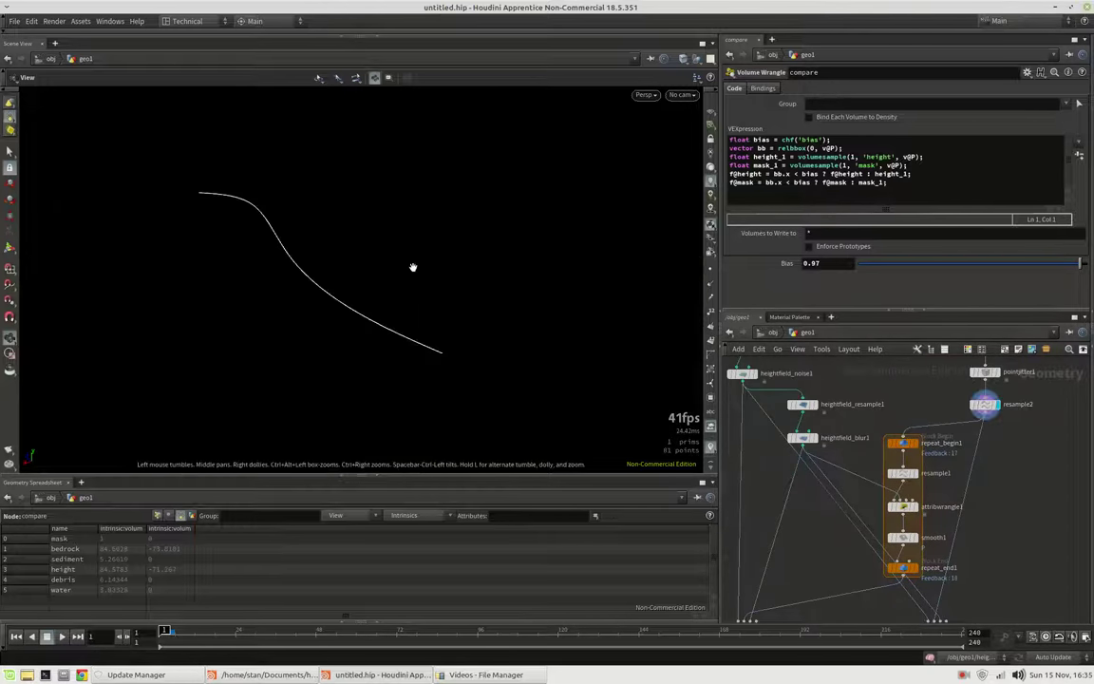
{"action": "left_click", "coordinate": [917, 568]}
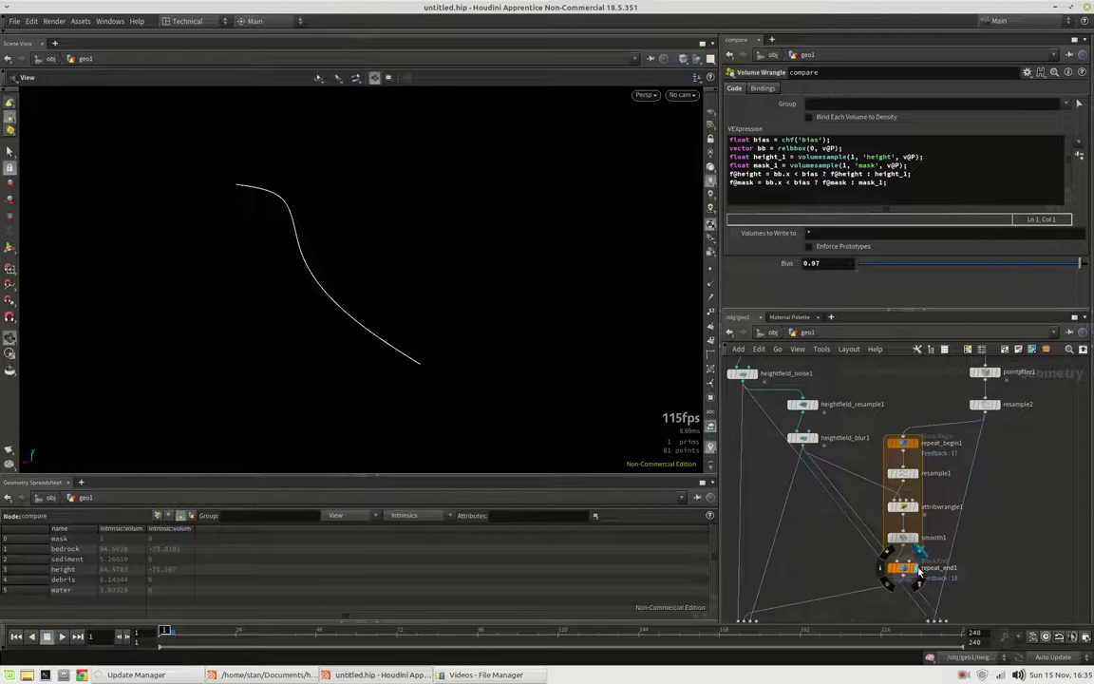
{"action": "left_click", "coordinate": [903, 570]}
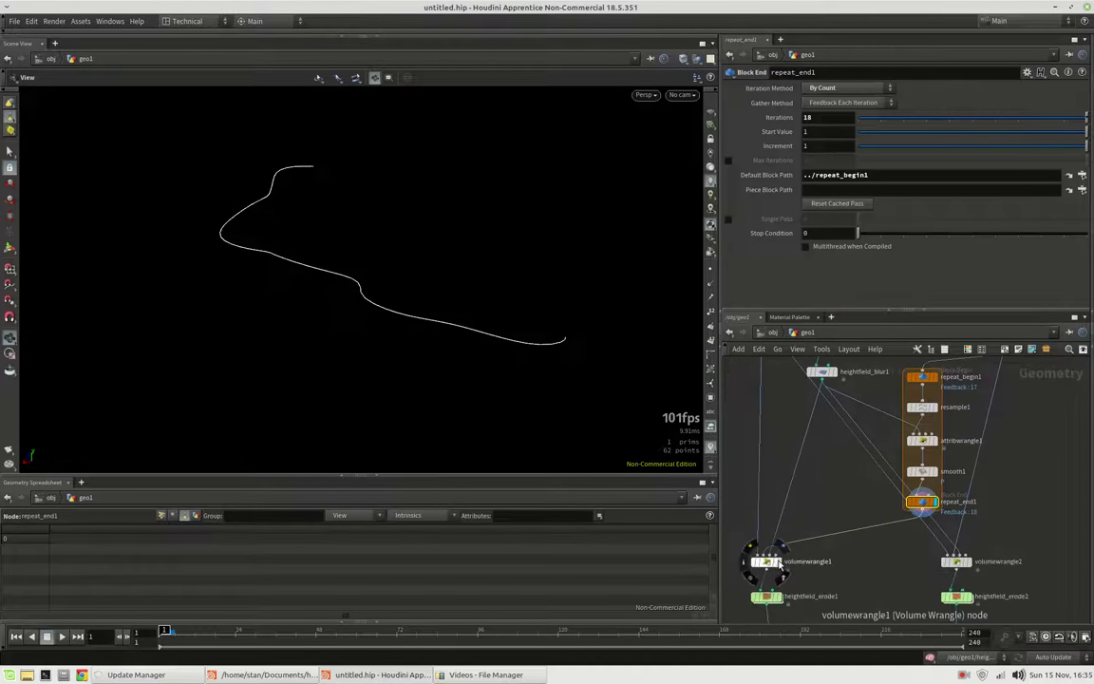
{"action": "left_click", "coordinate": [776, 561]}
{"action": "left_click", "coordinate": [764, 561]}
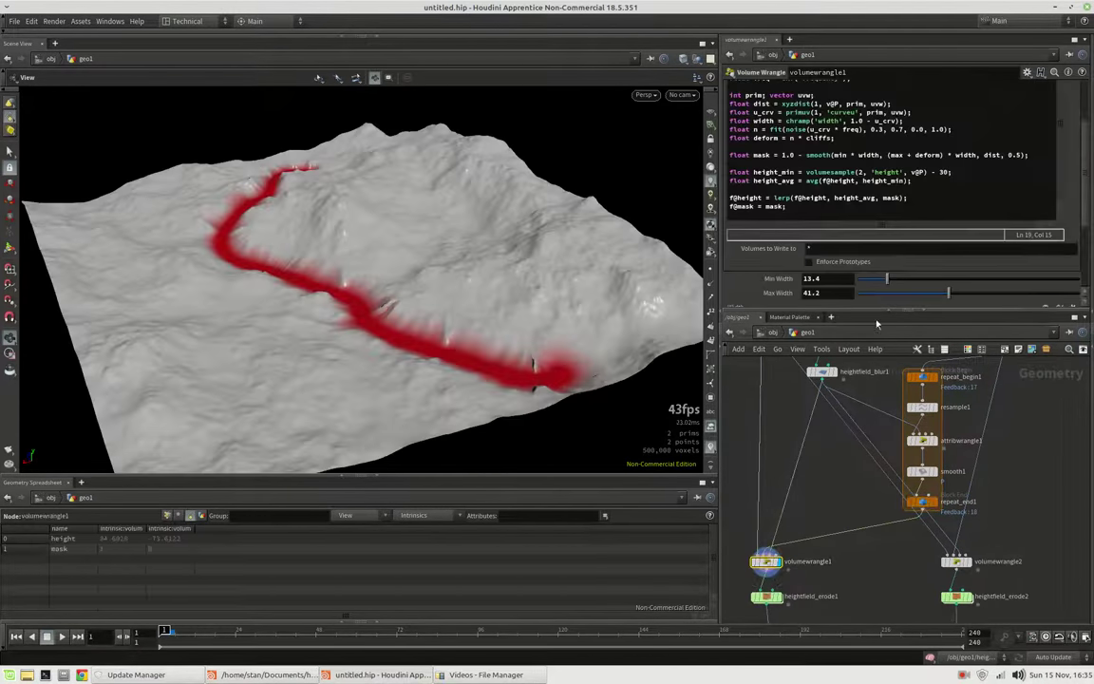
Set repeat_end1's Iterations to 20 and orbit to inspect the longer river
{"action": "left_click", "coordinate": [921, 501]}
{"action": "left_click_drag", "start_coordinate": [861, 125], "coordinate": [974, 133]}
{"action": "double_click", "coordinate": [832, 122]}
{"action": "type", "text": "20"}
{"action": "key", "text": "Return"}
{"action": "left_click_drag", "start_coordinate": [419, 242], "coordinate": [283, 150]}
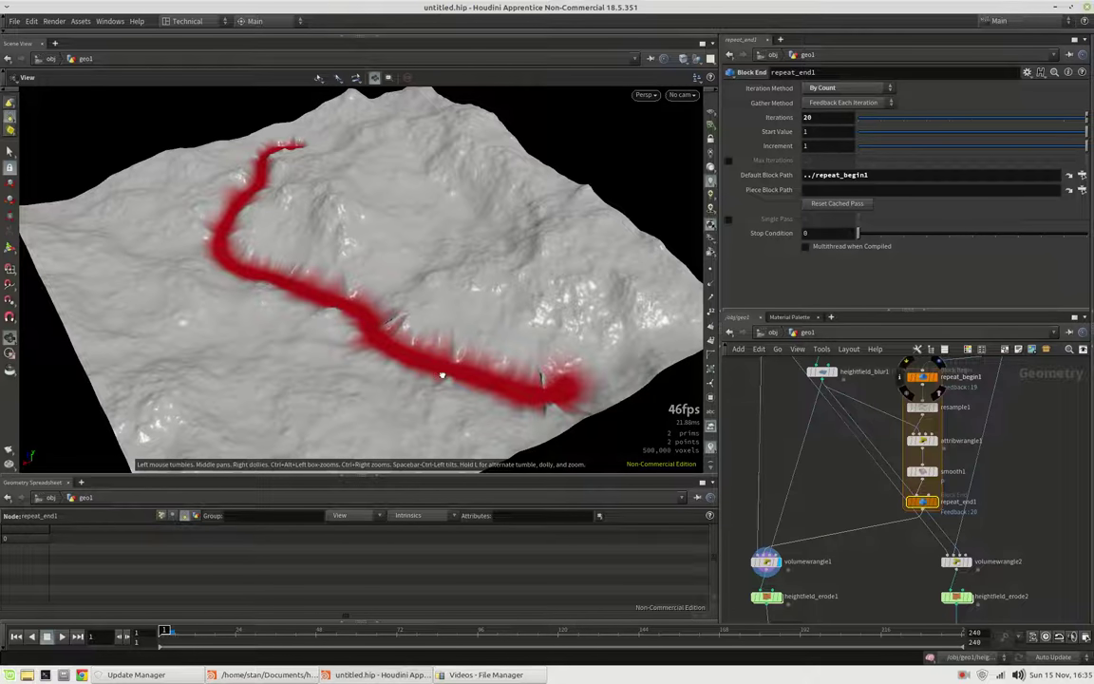
{"action": "left_click_drag", "start_coordinate": [441, 376], "coordinate": [409, 447]}
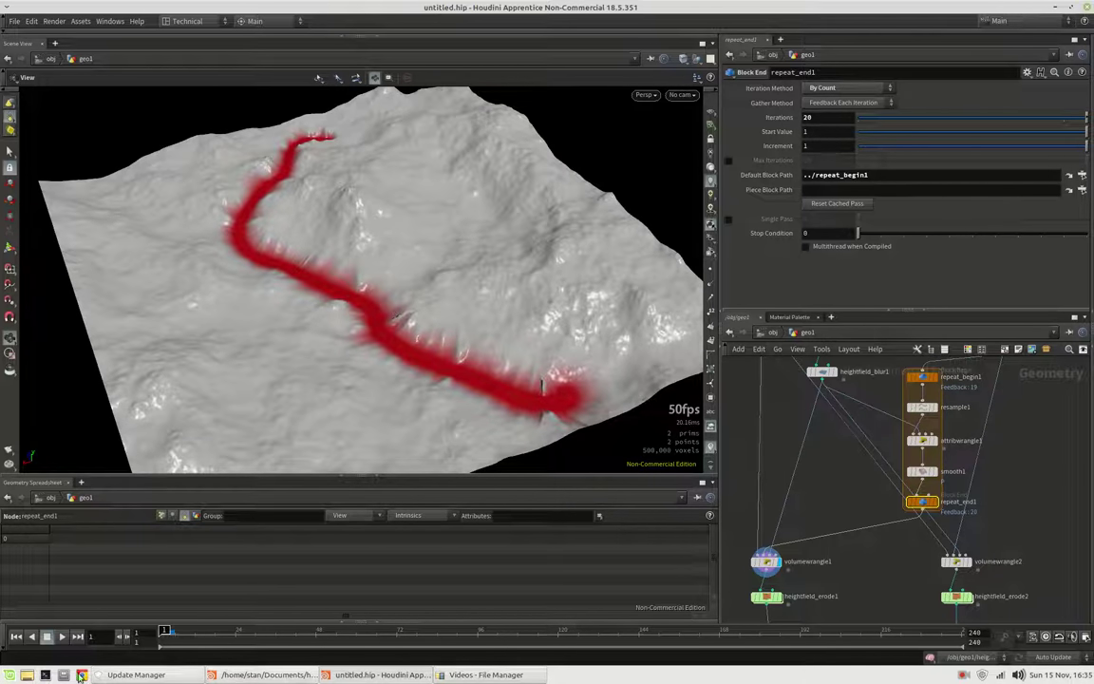
Launch Houdini Apprentice 18.5.351 from the start menu
{"action": "left_click", "coordinate": [9, 676]}
{"action": "type", "text": "app"}
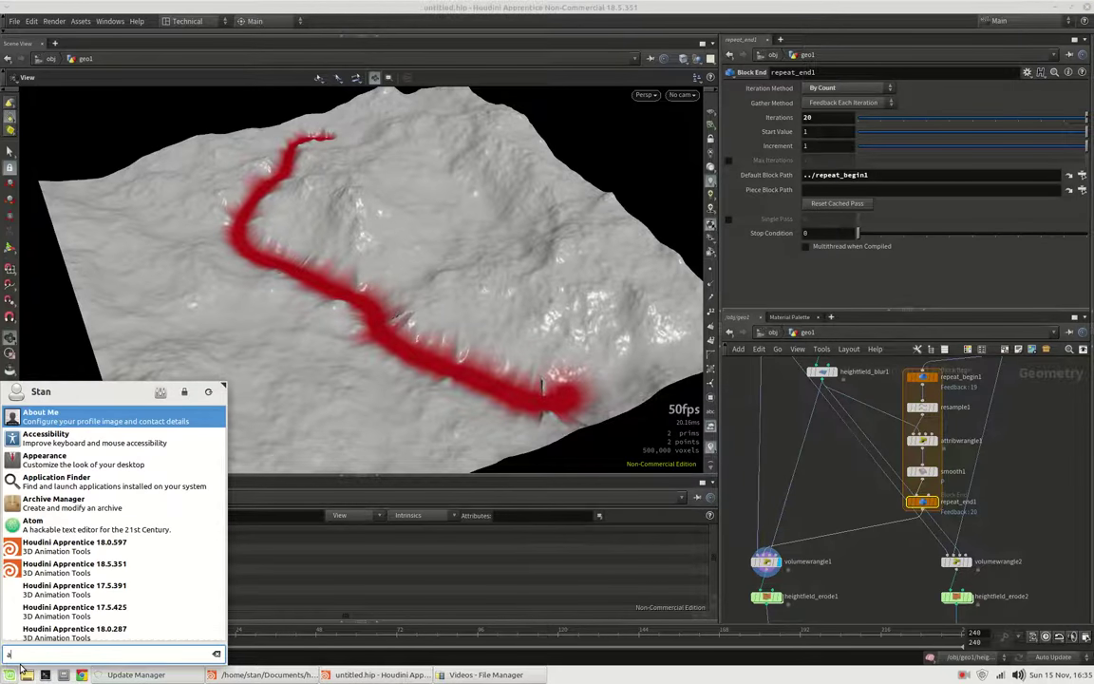
{"action": "type", "text": "re"}
{"action": "key", "text": "Down"}
{"action": "key", "text": "Return"}
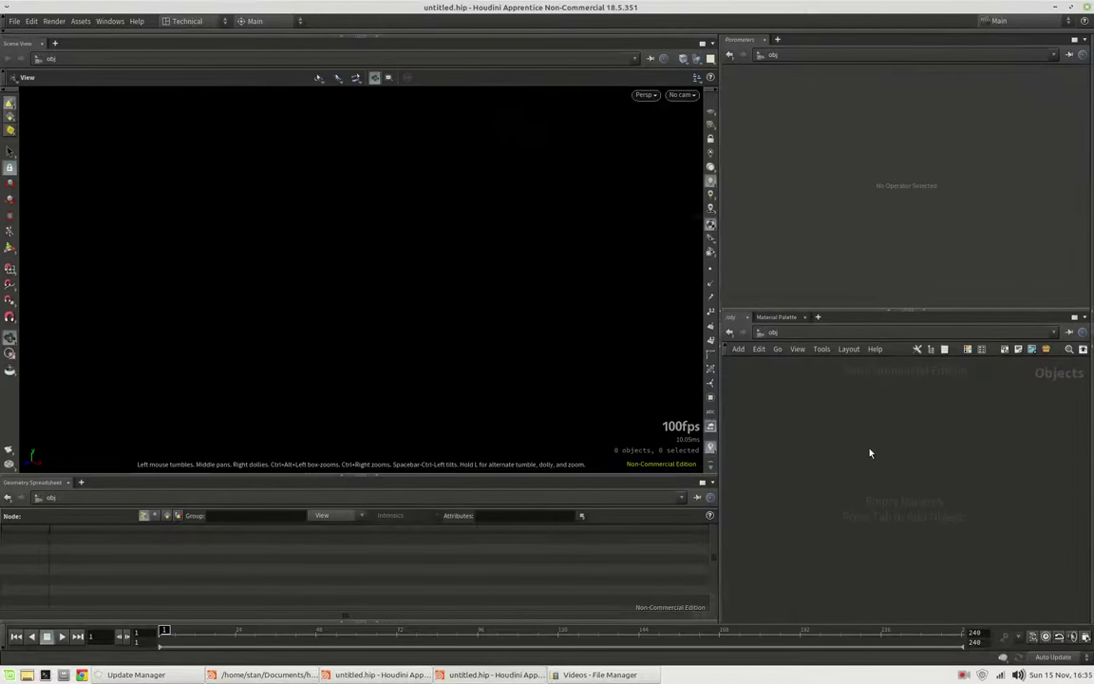
Create a geo1 Geometry object, go inside it, and search for a HeightField node
{"action": "key", "text": "Tab"}
{"action": "type", "text": "g"}
{"action": "key", "text": "Return"}
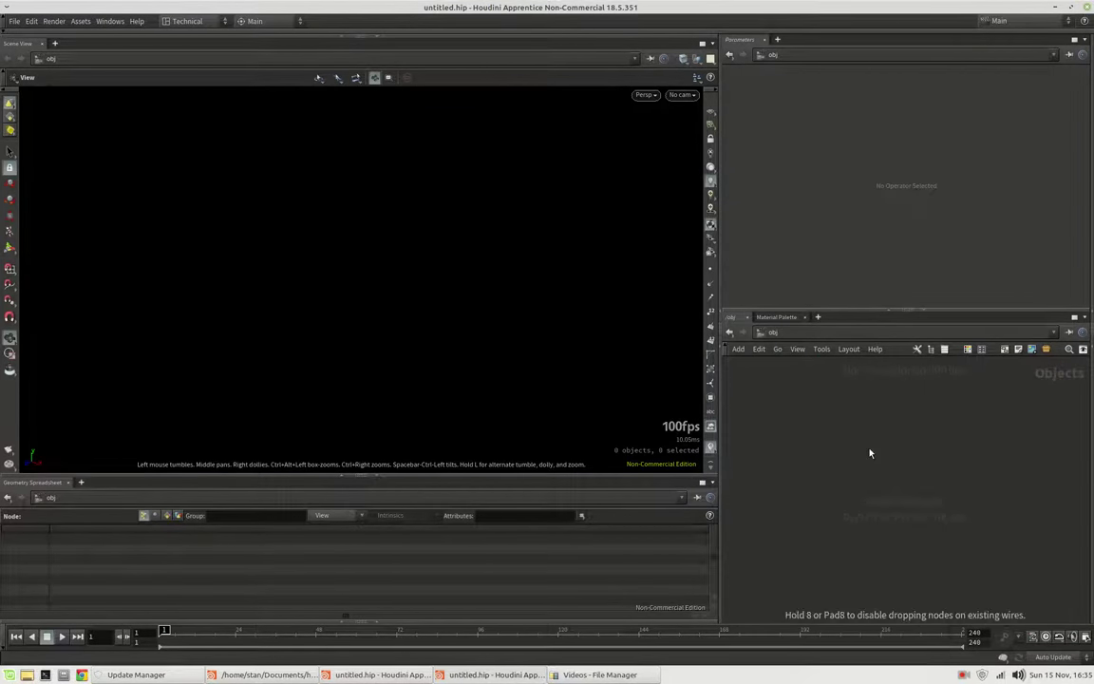
{"action": "key", "text": "Tab"}
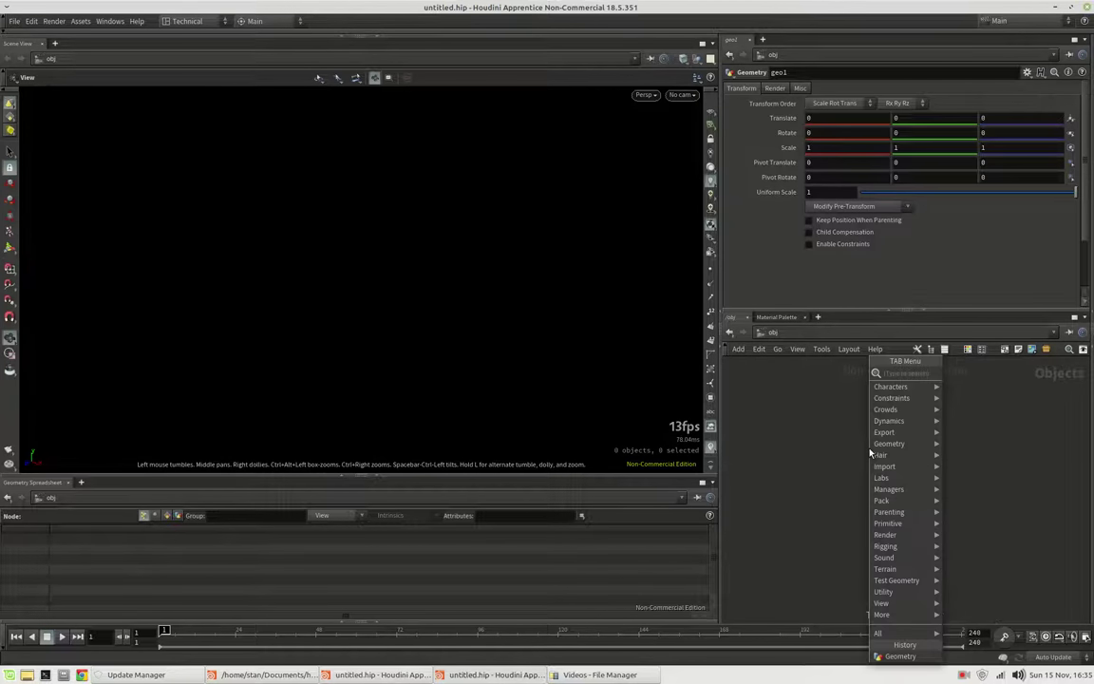
{"action": "key", "text": "Escape"}
{"action": "left_click", "coordinate": [869, 453]}
{"action": "key", "text": "Return"}
{"action": "key", "text": "Tab"}
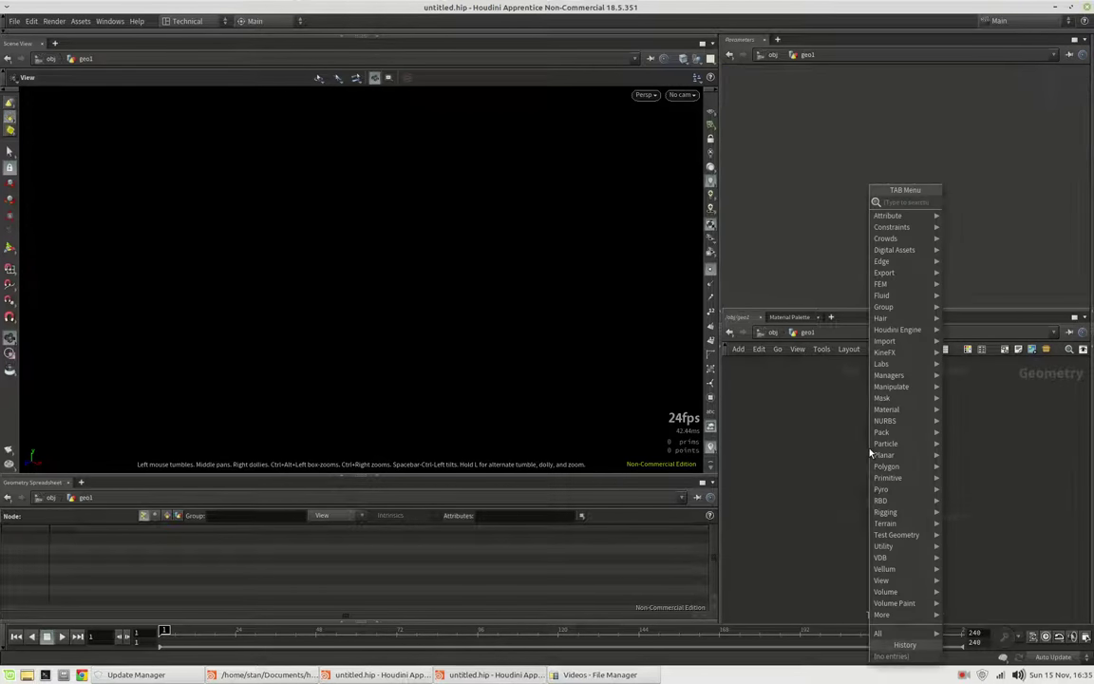
{"action": "type", "text": "heightf"}
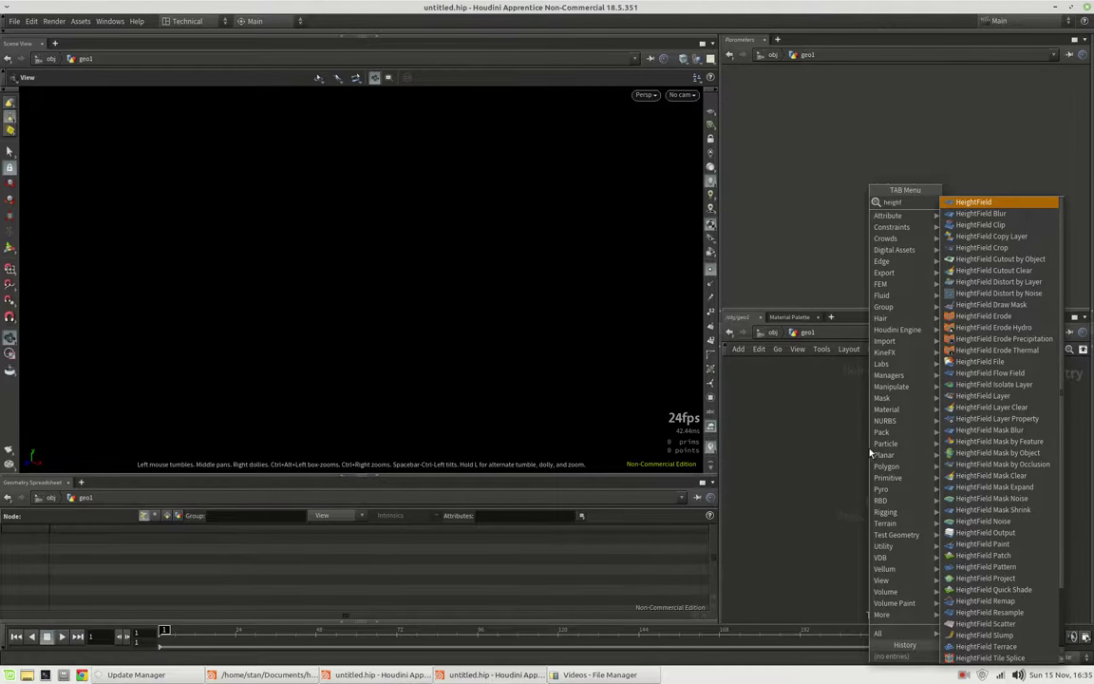
Place heightfield1 and wire a HeightField Noise node below it
{"action": "key", "text": "Return"}
{"action": "left_click", "coordinate": [870, 454]}
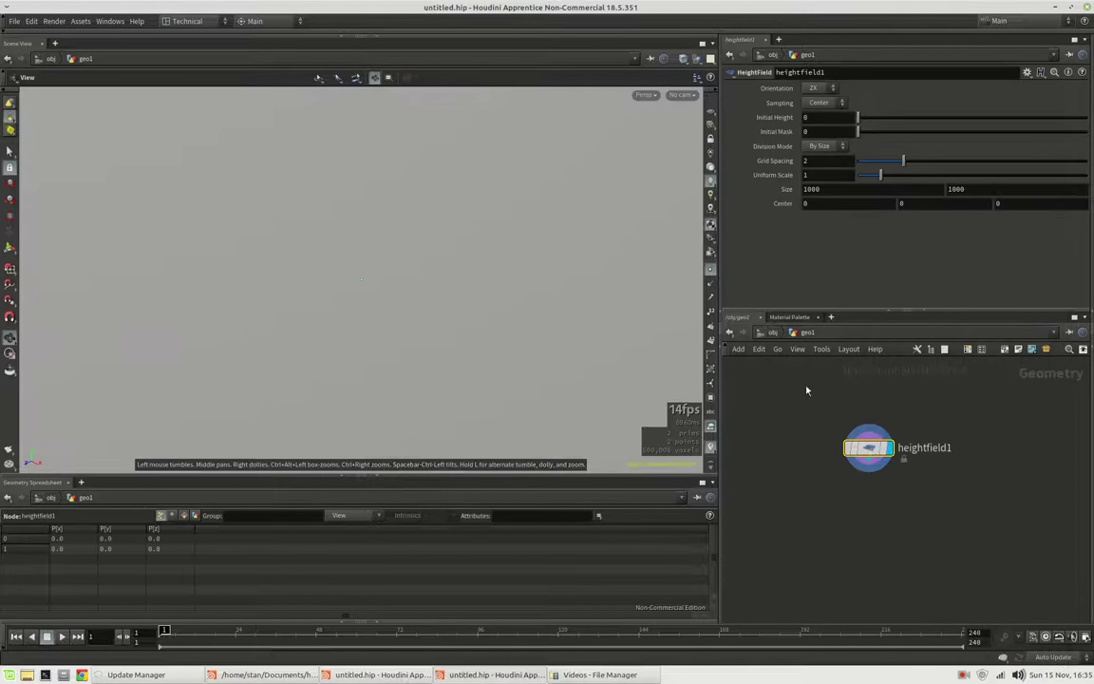
{"action": "key", "text": "h"}
{"action": "left_click", "coordinate": [876, 472]}
{"action": "key", "text": "Tab"}
{"action": "type", "text": "heightfield noise"}
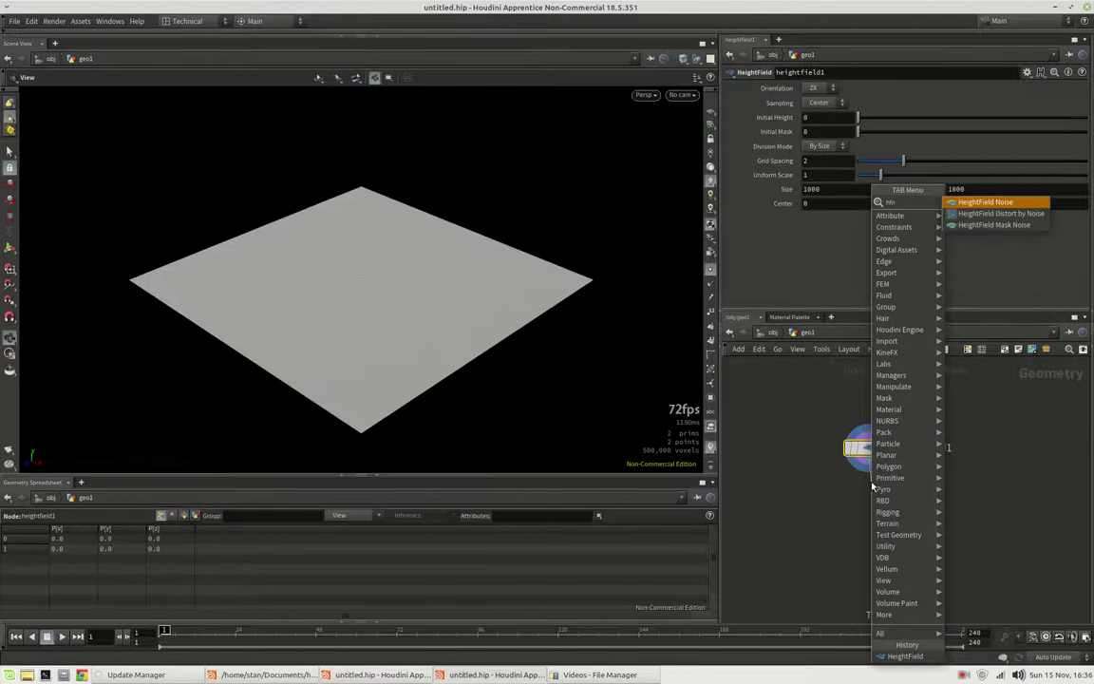
{"action": "key", "text": "Return"}
{"action": "left_click", "coordinate": [872, 487]}
{"action": "left_click_drag", "start_coordinate": [872, 486], "coordinate": [879, 497]}
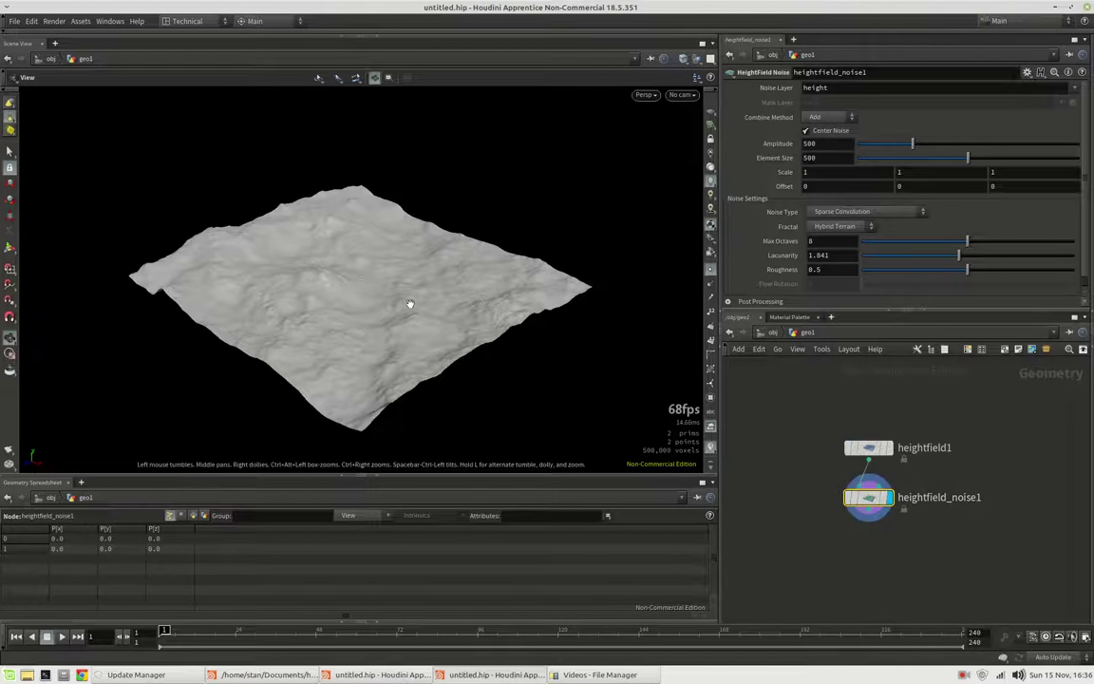
{"action": "left_click_drag", "start_coordinate": [403, 308], "coordinate": [661, 301]}
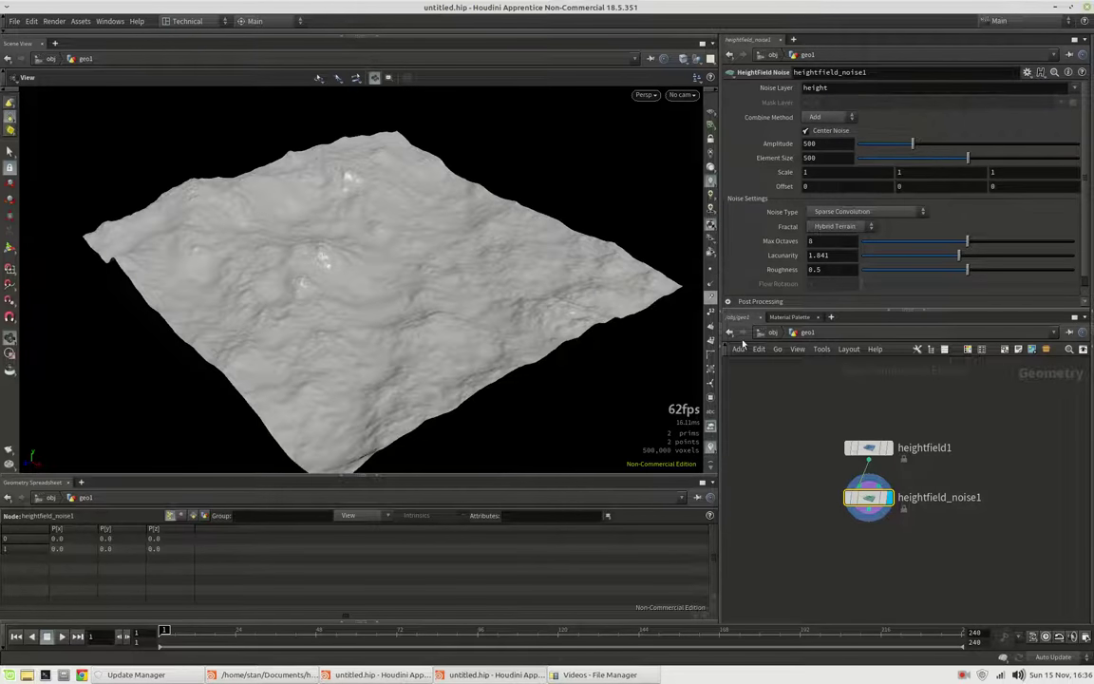
Add a HeightField Resample under the noise node with Resolution Scale .2
{"action": "middle_click_drag", "start_coordinate": [884, 541], "coordinate": [895, 500]}
{"action": "left_click", "coordinate": [881, 468]}
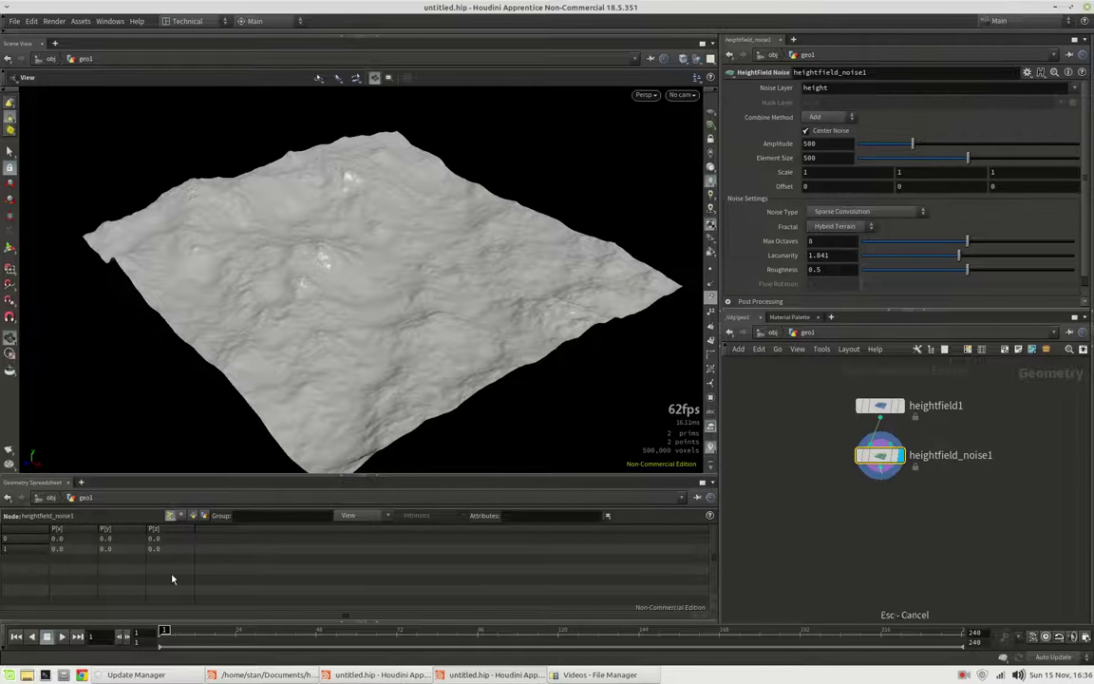
{"action": "left_click", "coordinate": [4, 633]}
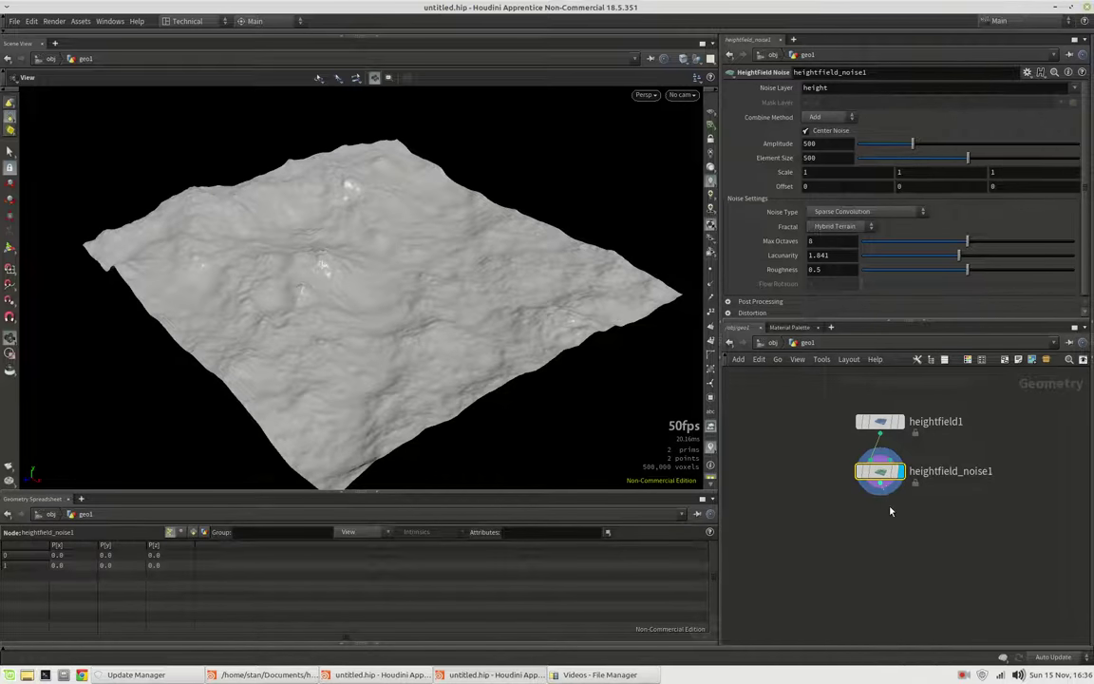
{"action": "key", "text": "Tab"}
{"action": "mouse_move", "coordinate": [897, 512]}
{"action": "left_click", "coordinate": [677, 542]}
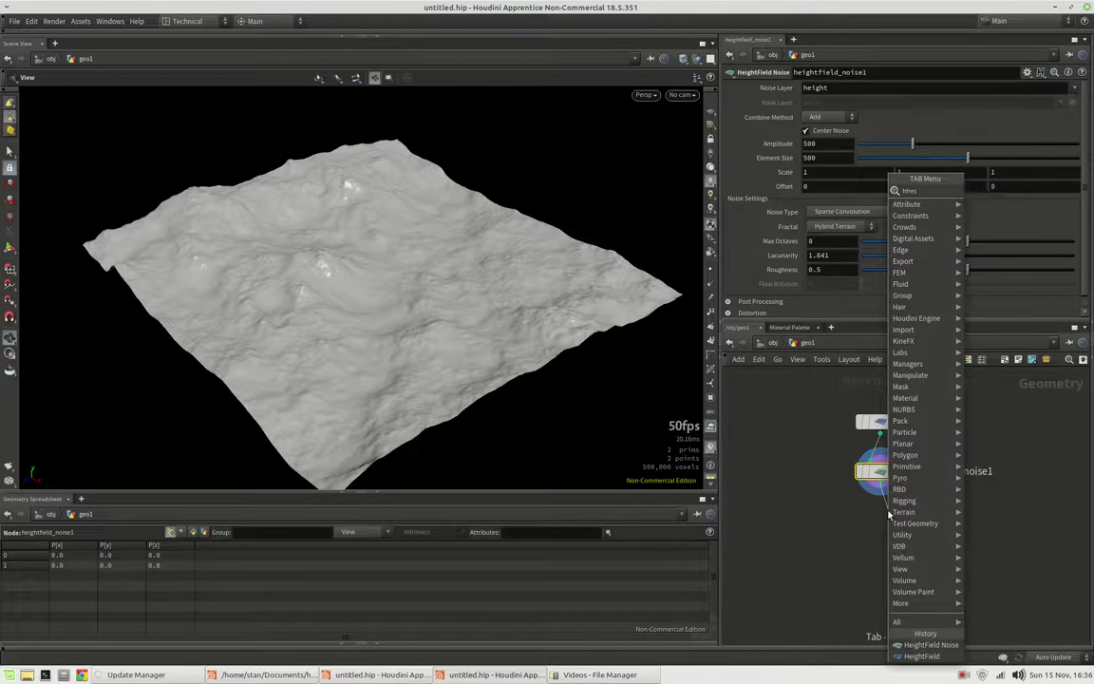
{"action": "left_click", "coordinate": [889, 520]}
{"action": "left_click_drag", "start_coordinate": [886, 519], "coordinate": [812, 537]}
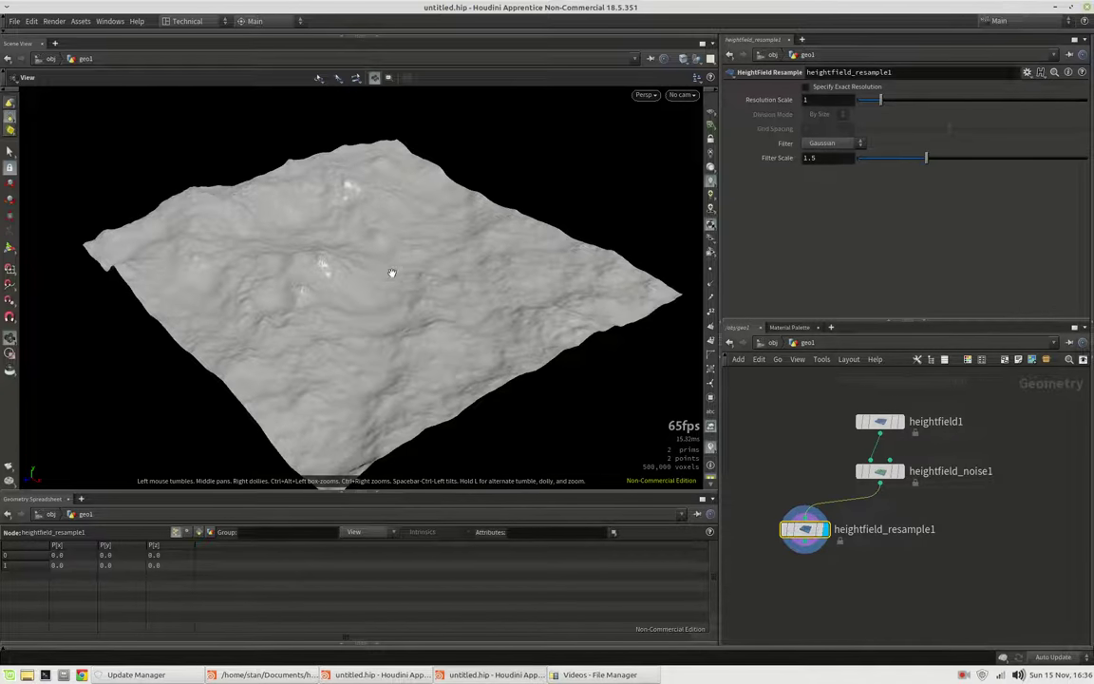
{"action": "left_click_drag", "start_coordinate": [395, 275], "coordinate": [340, 250]}
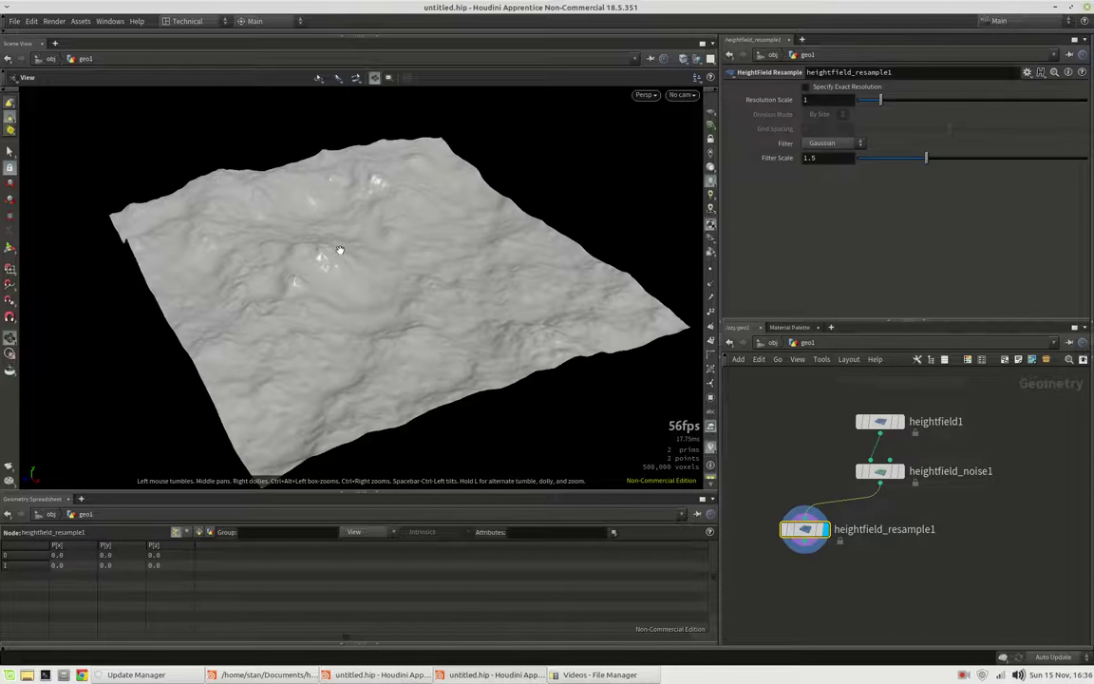
{"action": "left_click", "coordinate": [830, 99]}
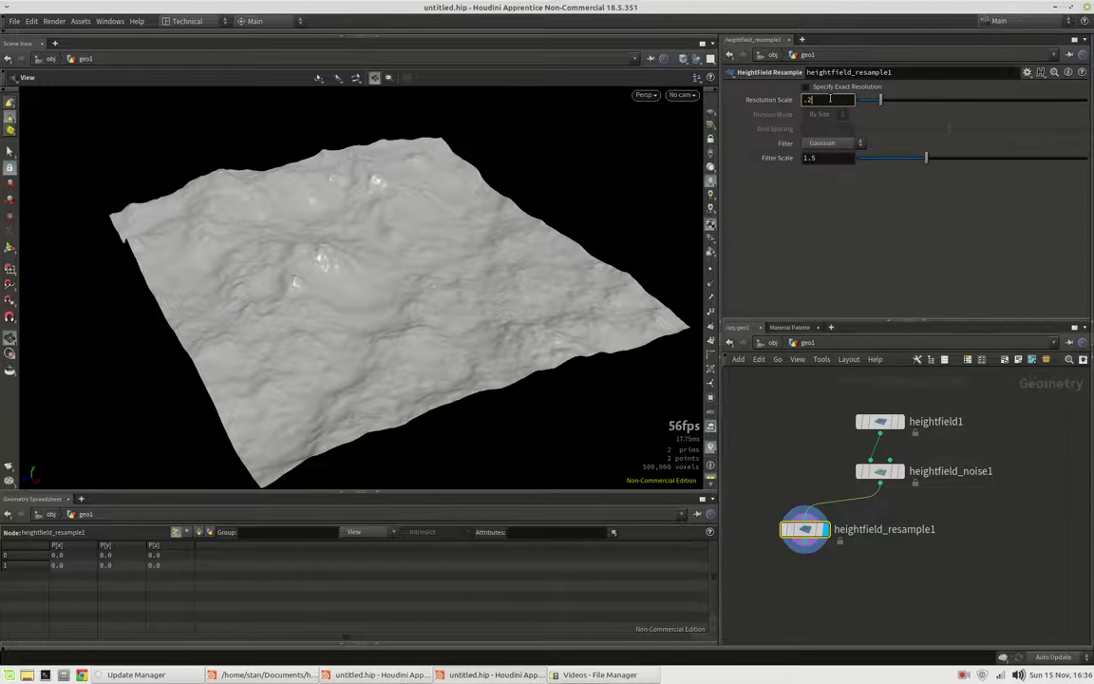
{"action": "key", "text": "Return"}
{"action": "left_click_drag", "start_coordinate": [356, 269], "coordinate": [338, 247]}
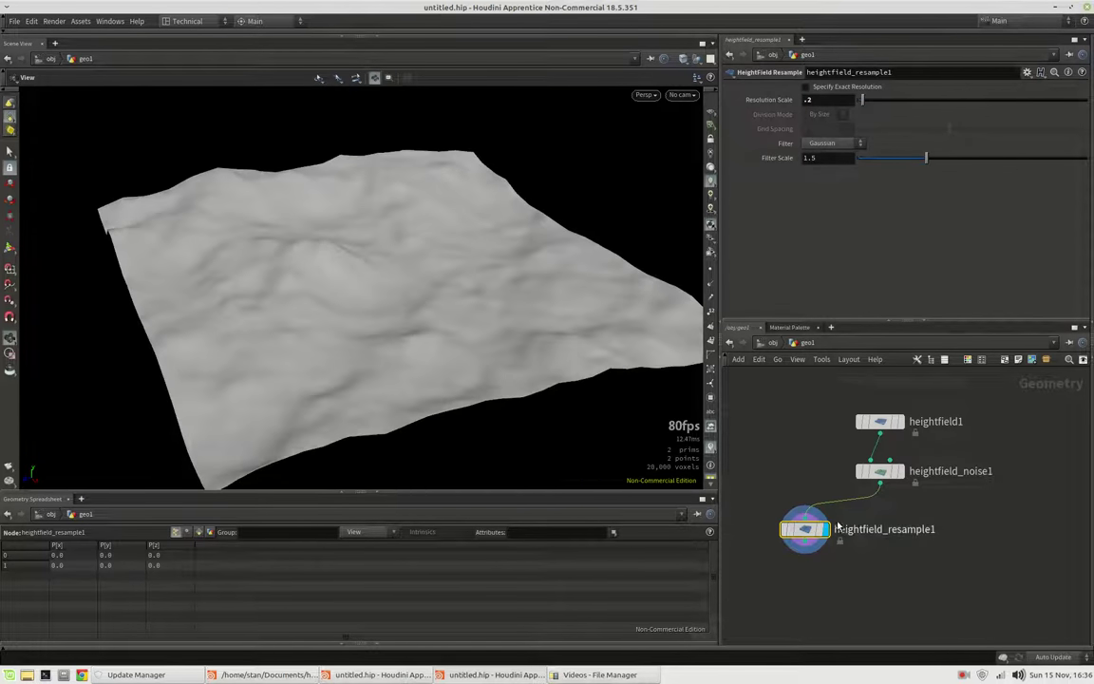
Add a HeightField Blur after the resample with Radius 100
{"action": "key", "text": "Tab"}
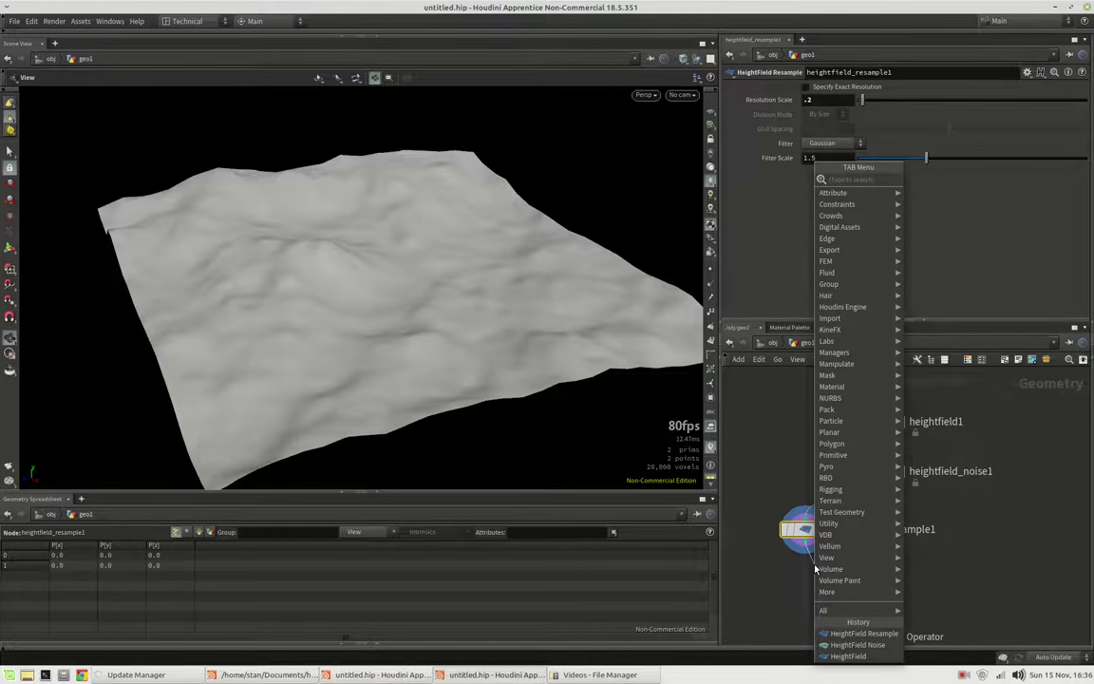
{"action": "type", "text": "hfblu"}
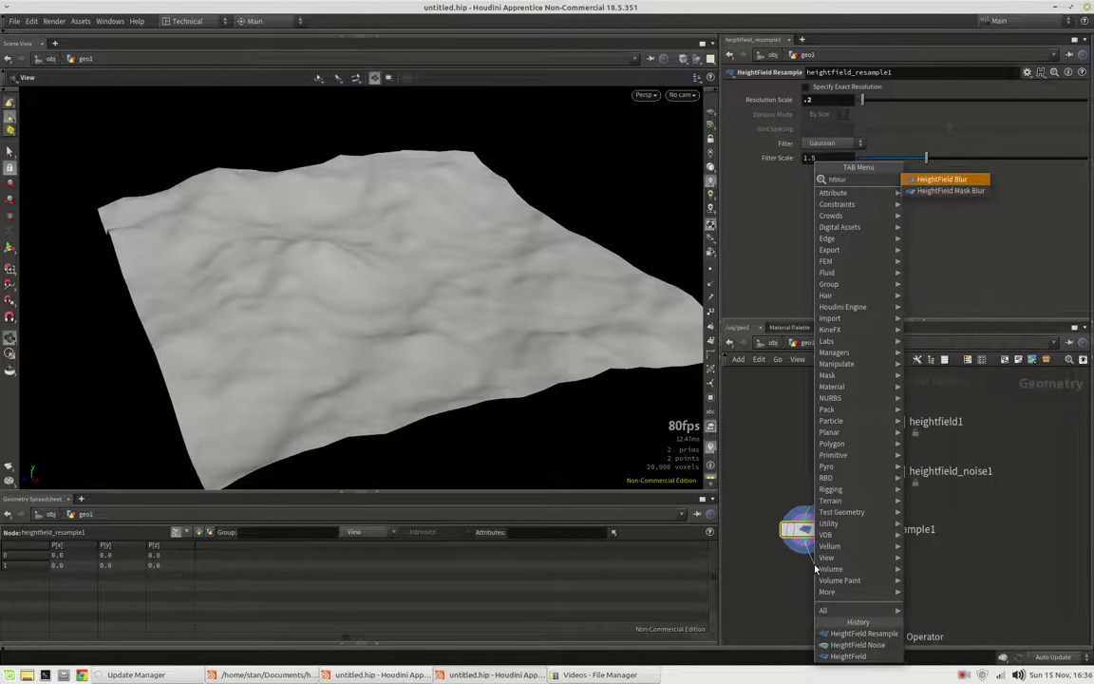
{"action": "key", "text": "Return"}
{"action": "left_click", "coordinate": [813, 576]}
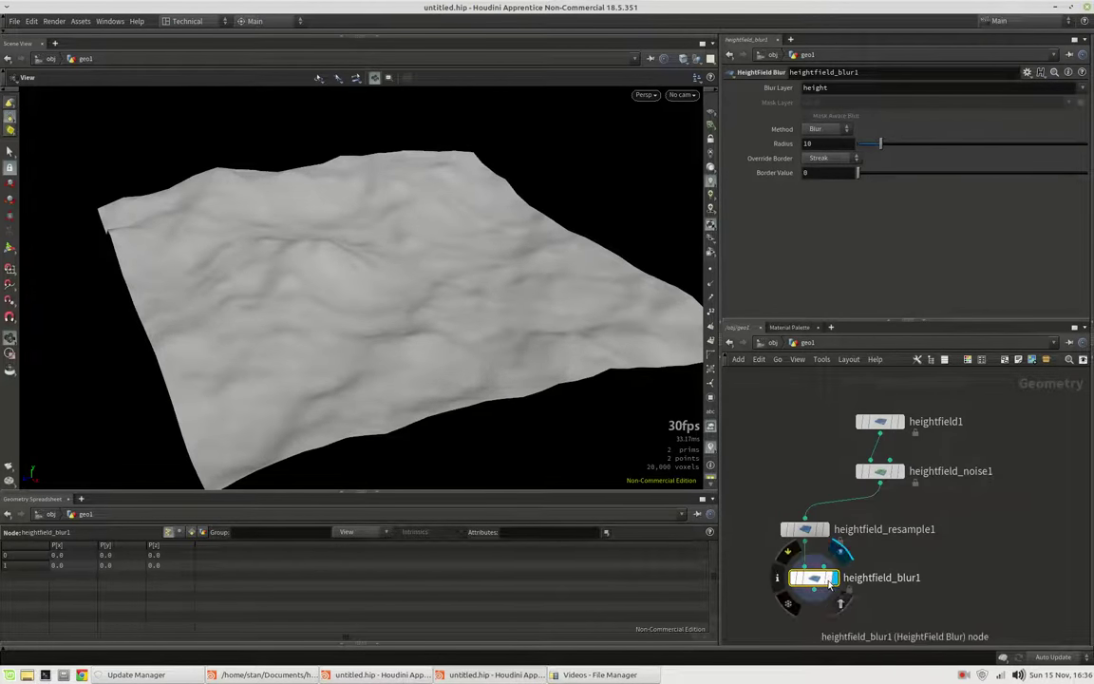
{"action": "left_click_drag", "start_coordinate": [881, 144], "coordinate": [1088, 145]}
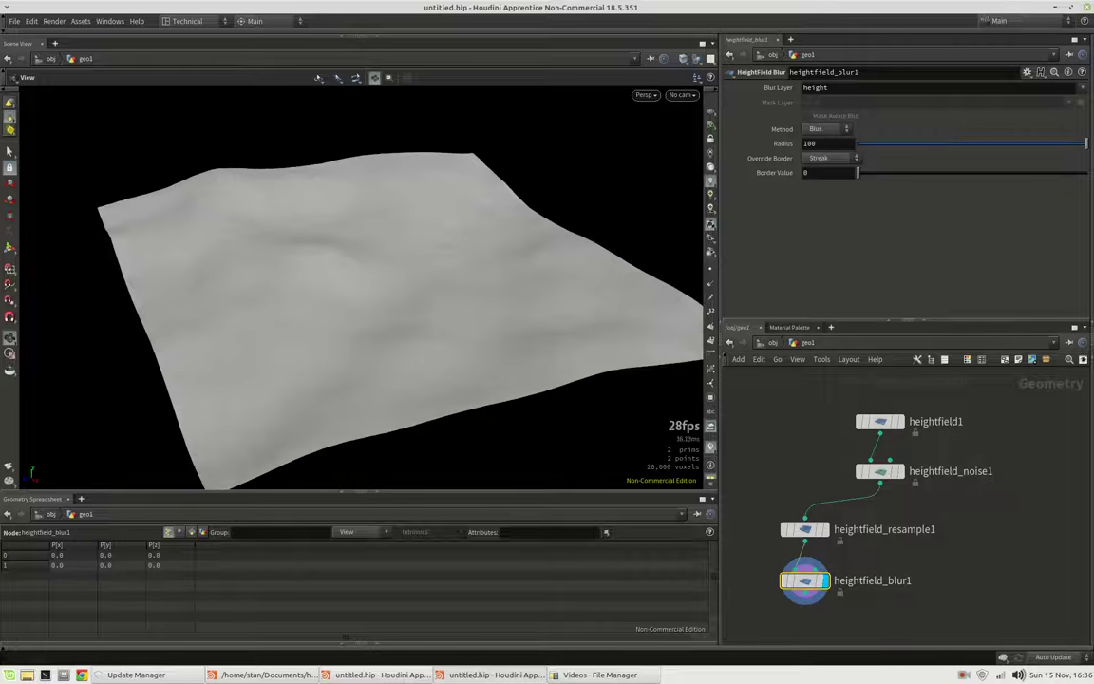
{"action": "left_click_drag", "start_coordinate": [471, 299], "coordinate": [277, 285]}
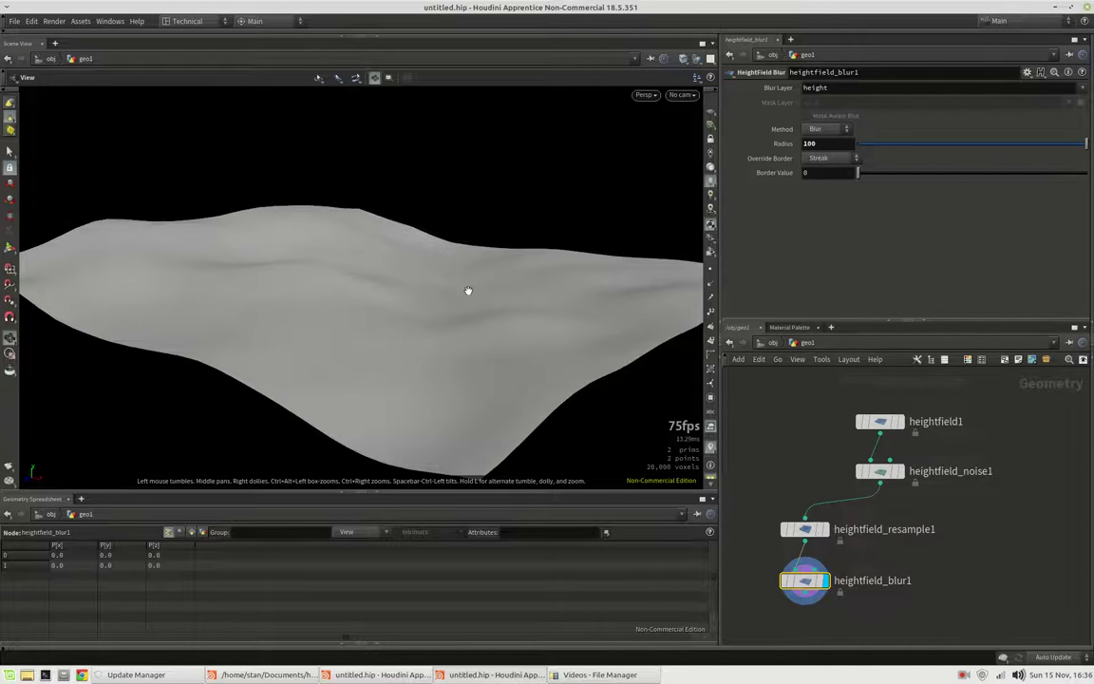
{"action": "left_click_drag", "start_coordinate": [466, 293], "coordinate": [416, 323]}
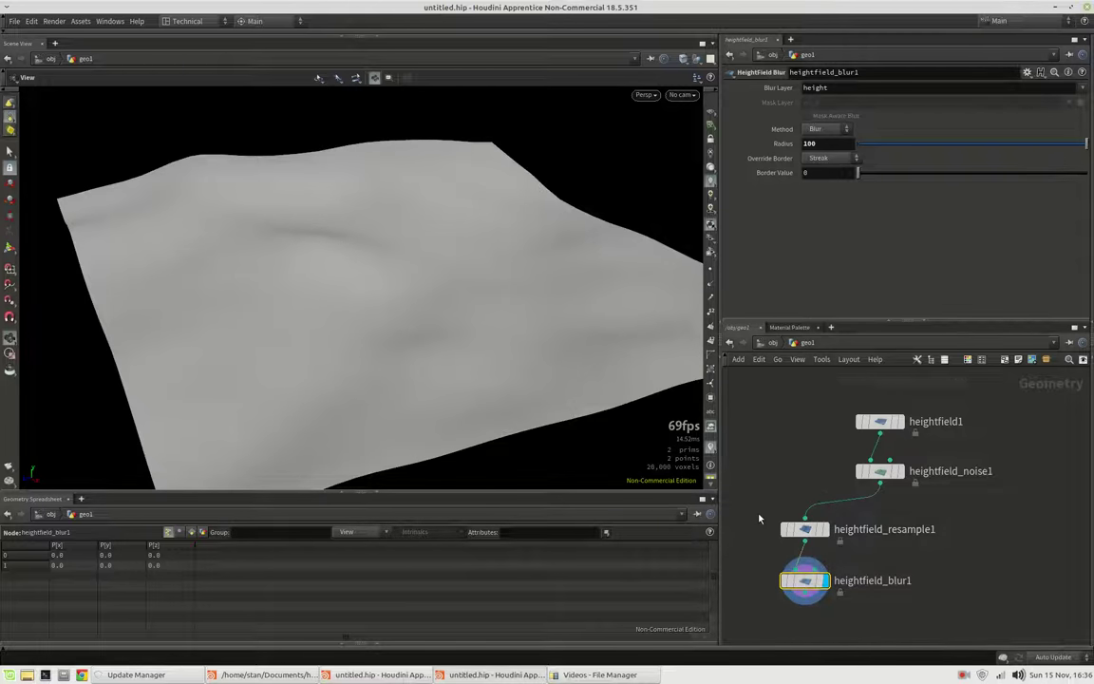
Align the resample and blur nodes in one column under the noise node
{"action": "left_click_drag", "start_coordinate": [760, 519], "coordinate": [841, 600]}
{"action": "left_click_drag", "start_coordinate": [812, 536], "coordinate": [880, 534]}
{"action": "middle_click_drag", "start_coordinate": [984, 485], "coordinate": [914, 442]}
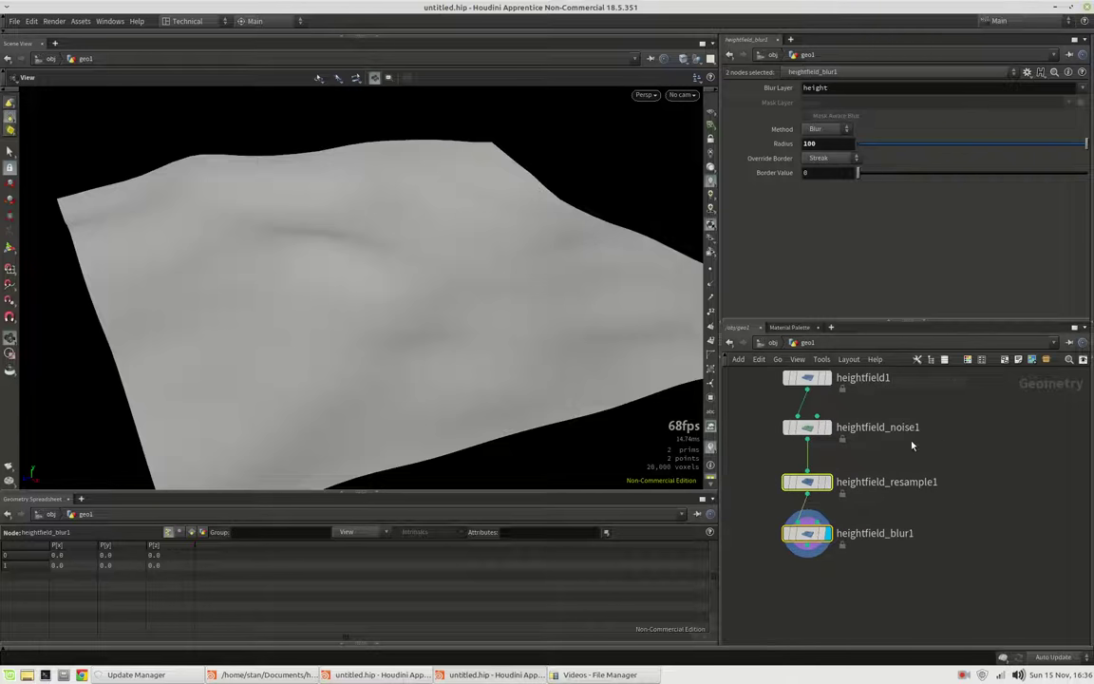
{"action": "middle_click_drag", "start_coordinate": [976, 420], "coordinate": [959, 439]}
Add a Line node, display it, and place it beside the heightfield chain
{"action": "key", "text": "Tab"}
{"action": "type", "text": "li"}
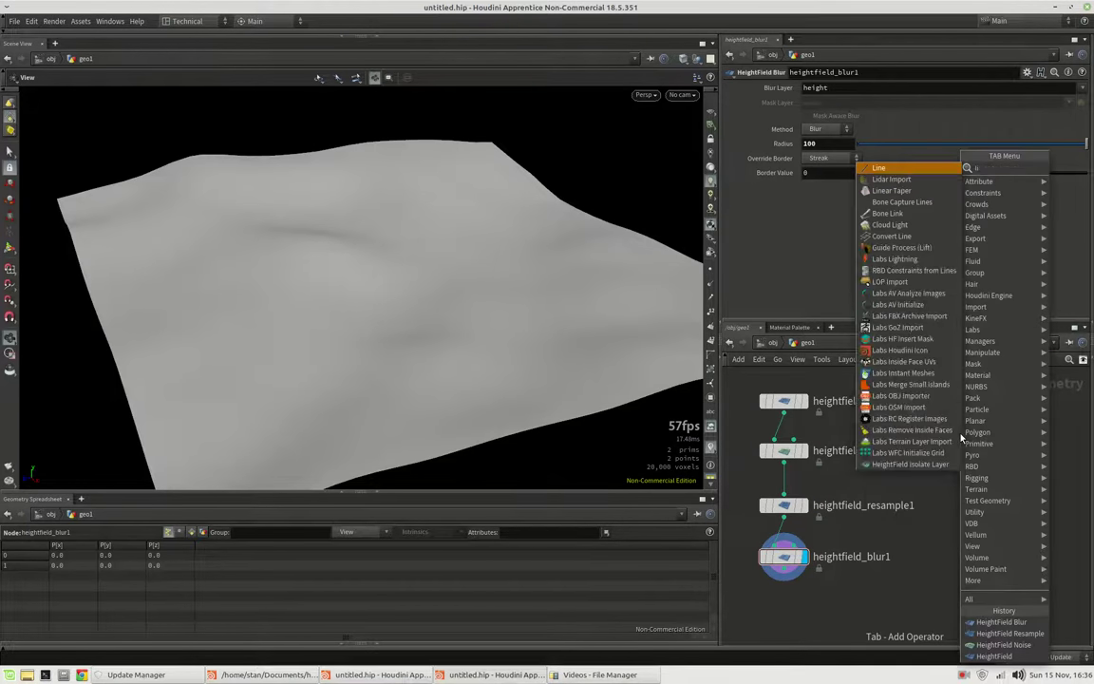
{"action": "type", "text": "ne"}
{"action": "key", "text": "Return"}
{"action": "left_click", "coordinate": [984, 435]}
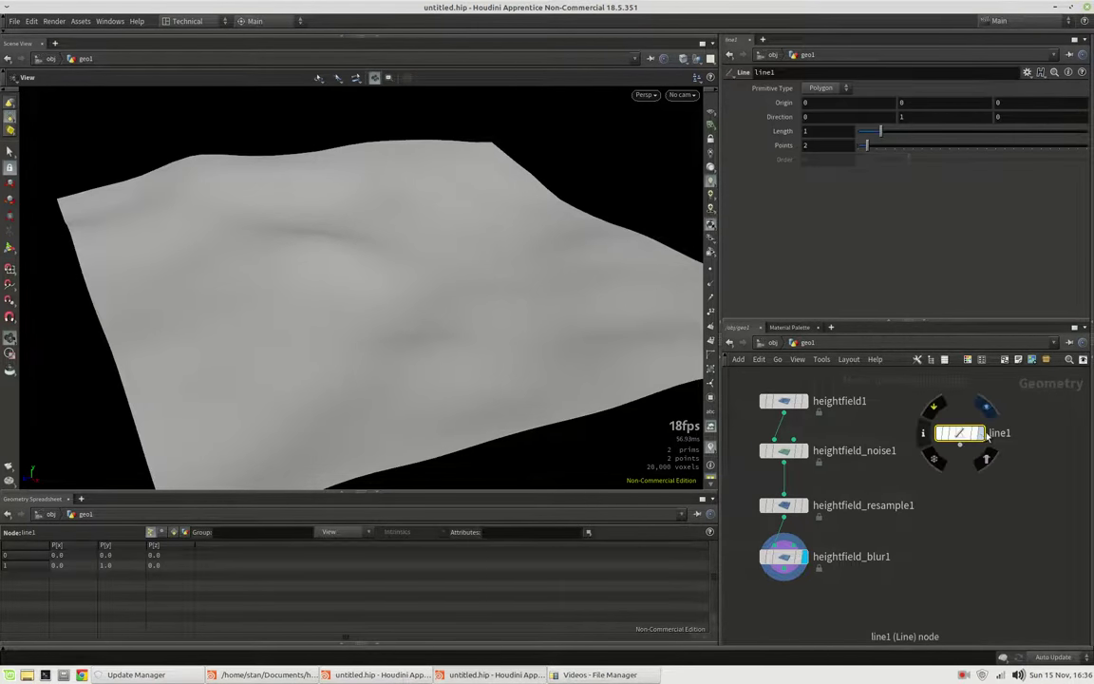
{"action": "left_click", "coordinate": [986, 407]}
{"action": "left_click_drag", "start_coordinate": [961, 433], "coordinate": [962, 400]}
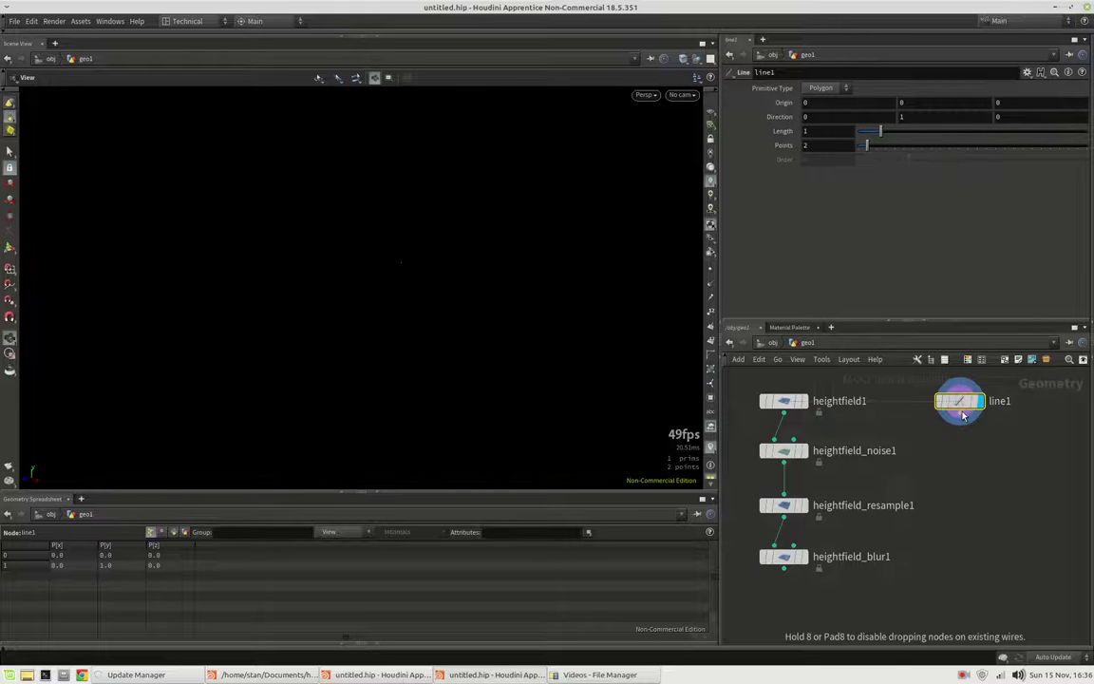
Give line1 Length 800, Direction 0,0,1 and Origin Z -400
{"action": "left_click", "coordinate": [852, 132]}
{"action": "key", "text": "Return"}
{"action": "left_click", "coordinate": [904, 117]}
{"action": "type", "text": "0"}
{"action": "key", "text": "Tab"}
{"action": "type", "text": "1"}
{"action": "key", "text": "Return"}
{"action": "left_click", "coordinate": [1012, 103]}
{"action": "key", "text": "Return"}
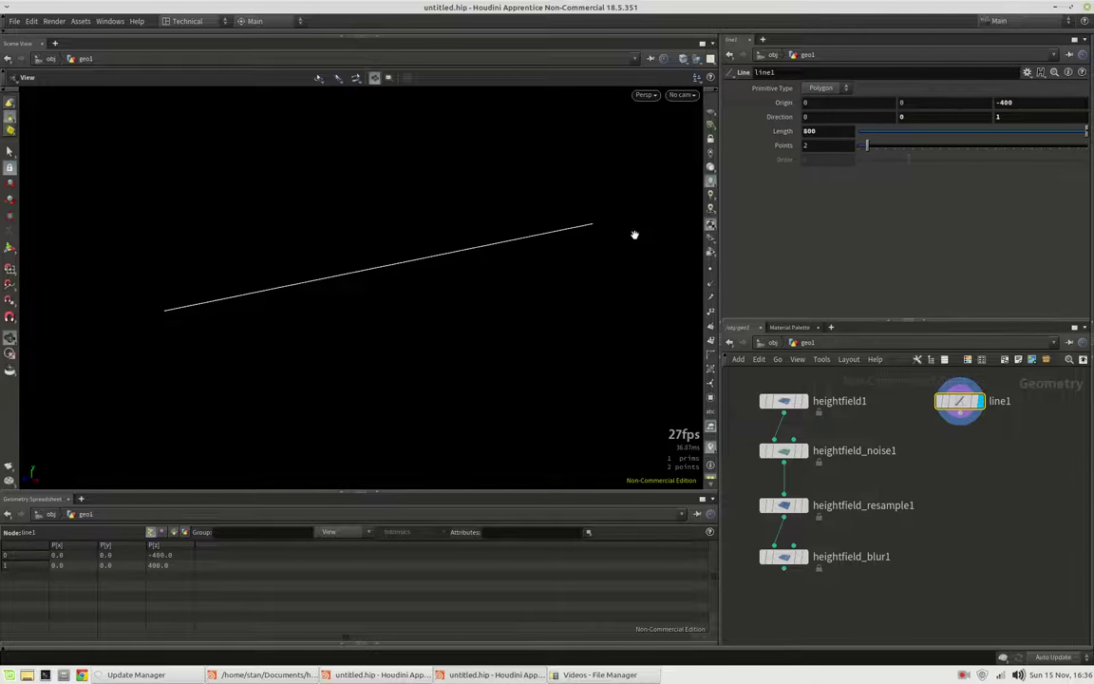
Template heightfield_blur1 to see the line over the terrain outline
{"action": "scroll", "coordinate": [579, 244], "scroll_direction": "down", "scroll_amount": 3}
{"action": "left_click", "coordinate": [802, 557]}
{"action": "left_click_drag", "start_coordinate": [464, 312], "coordinate": [331, 233]}
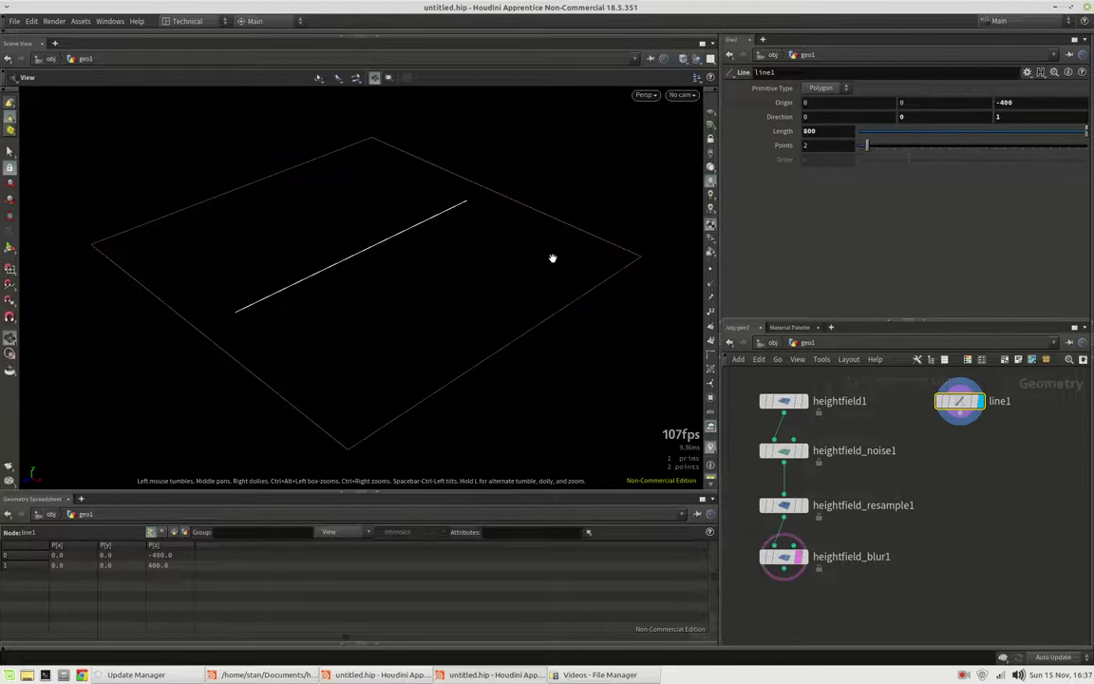
{"action": "left_click_drag", "start_coordinate": [405, 292], "coordinate": [350, 292]}
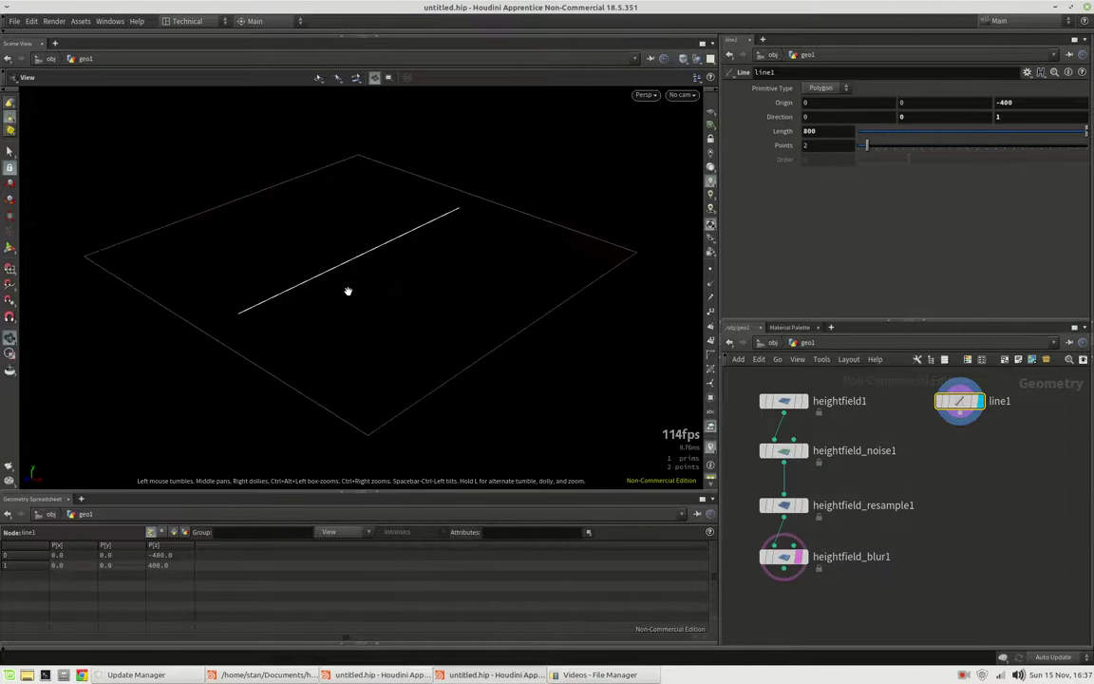
{"action": "left_click_drag", "start_coordinate": [503, 257], "coordinate": [480, 285]}
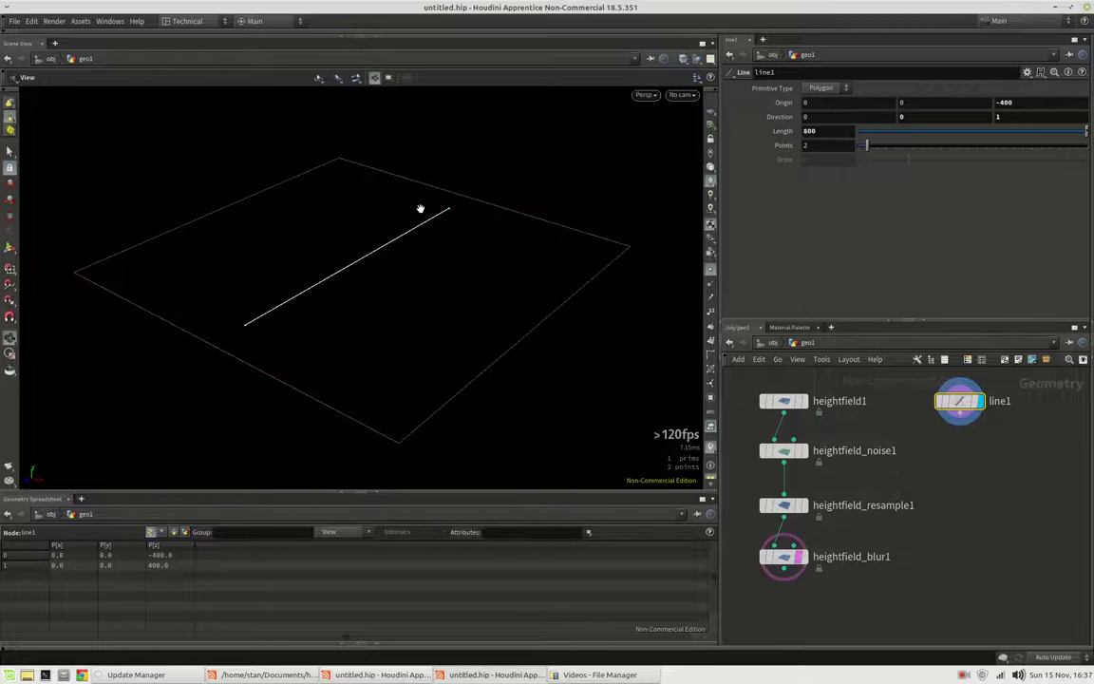
{"action": "middle_click_drag", "start_coordinate": [415, 273], "coordinate": [621, 273]}
Raise line1's point count and add a displayed Point Jitter node below it
{"action": "key", "text": "Tab"}
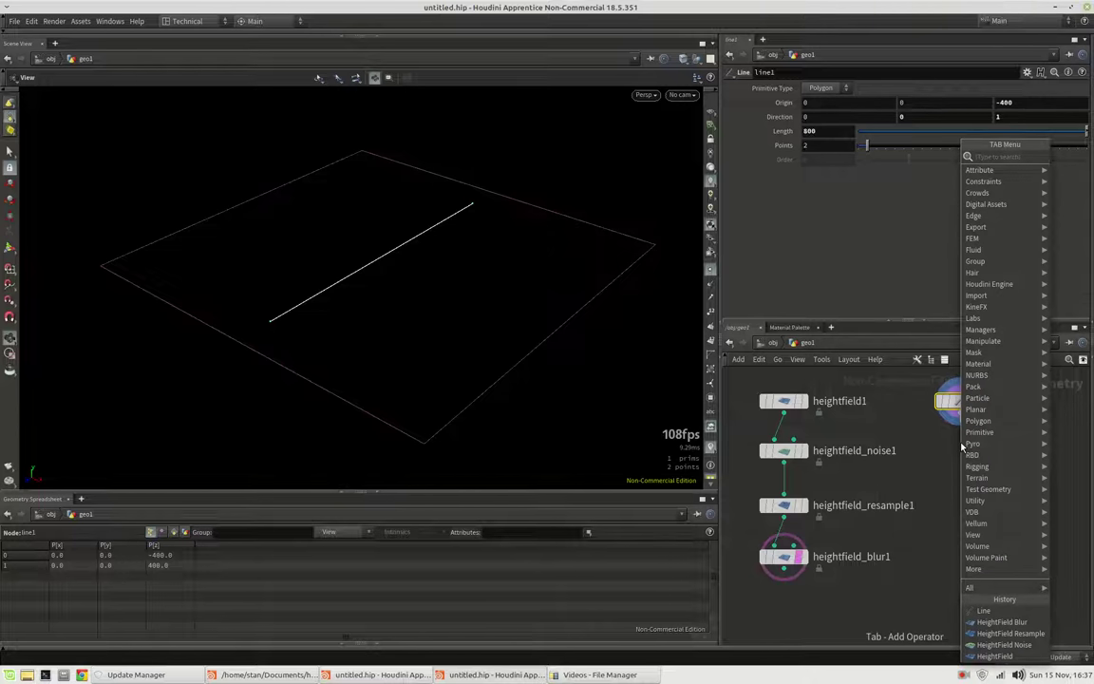
{"action": "mouse_move", "coordinate": [866, 145]}
{"action": "left_mouse_down"}
{"action": "mouse_move", "coordinate": [903, 149]}
{"action": "mouse_move", "coordinate": [884, 144]}
{"action": "left_mouse_up"}
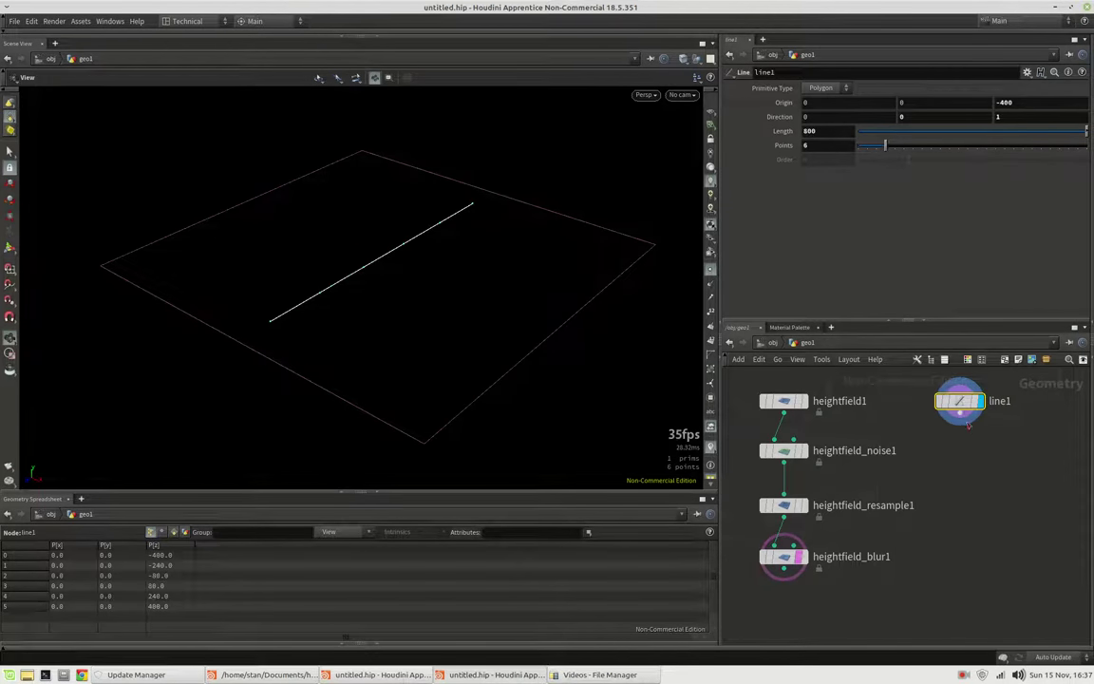
{"action": "key", "text": "Tab"}
{"action": "type", "text": "jitter"}
{"action": "key", "text": "Return"}
{"action": "left_click", "coordinate": [970, 448]}
{"action": "left_click", "coordinate": [986, 450]}
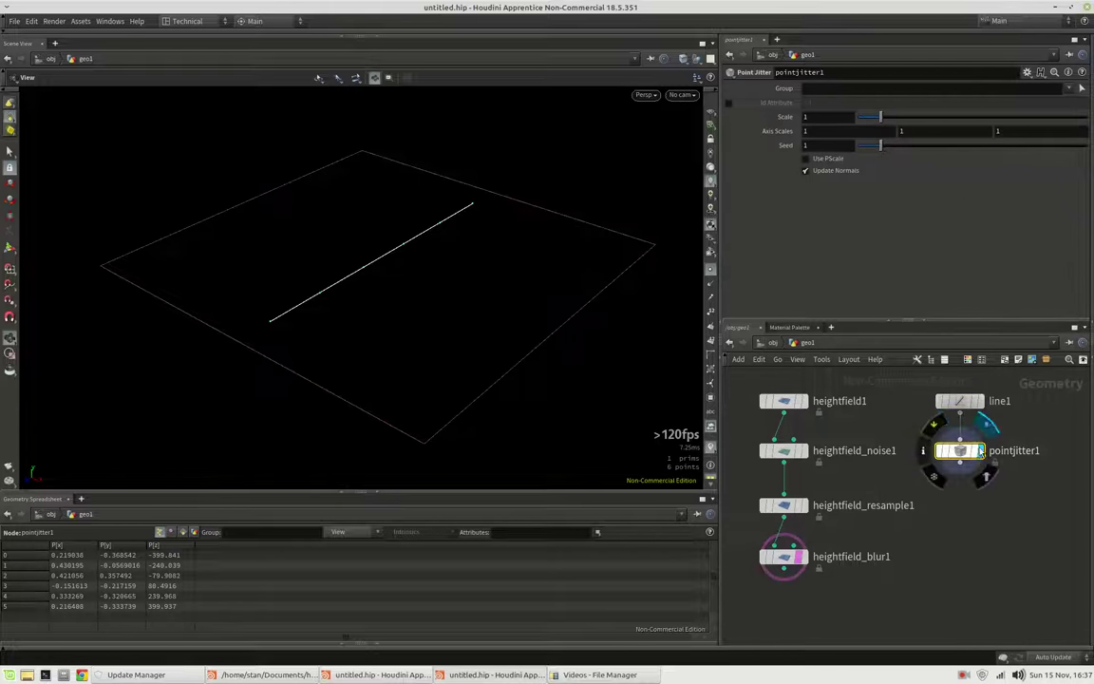
Set the jitter's Y axis scale to 0 and overall Scale to 250
{"action": "left_click", "coordinate": [918, 130]}
{"action": "type", "text": "0"}
{"action": "key", "text": "Return"}
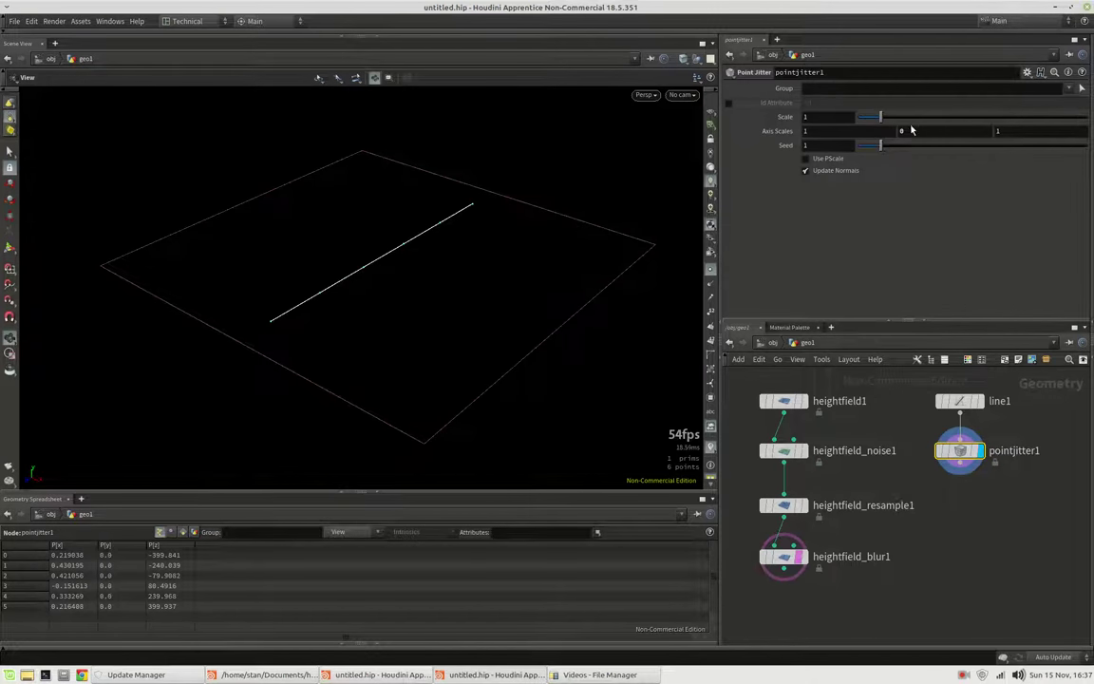
{"action": "left_click", "coordinate": [827, 116]}
{"action": "type", "text": "10"}
{"action": "key", "text": "Return"}
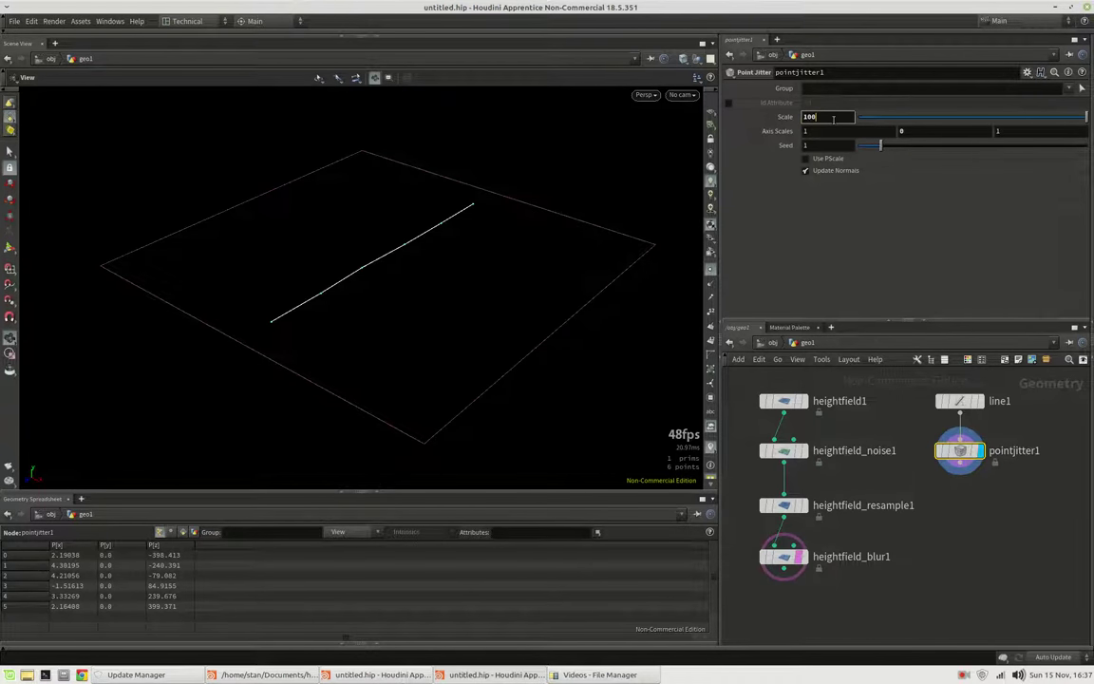
{"action": "type", "text": "250"}
{"action": "key", "text": "Return"}
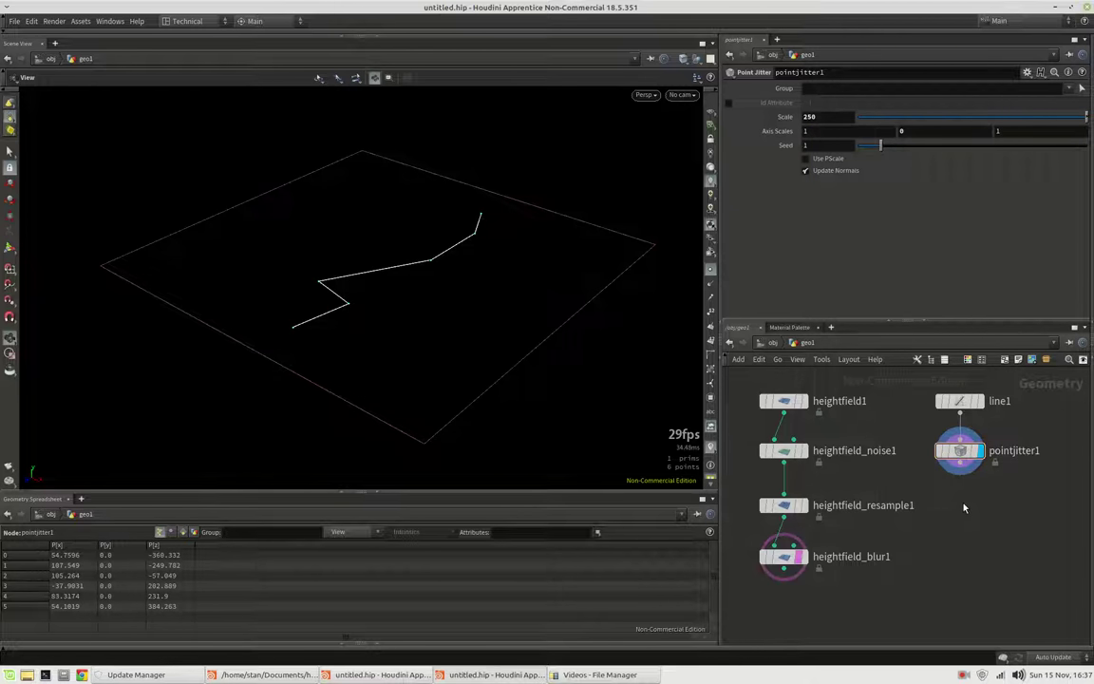
{"action": "key", "text": "Tab"}
Add a displayed Resample node below pointjitter1, trying segment lengths 20 and 50
{"action": "type", "text": "resample"}
{"action": "key", "text": "Return"}
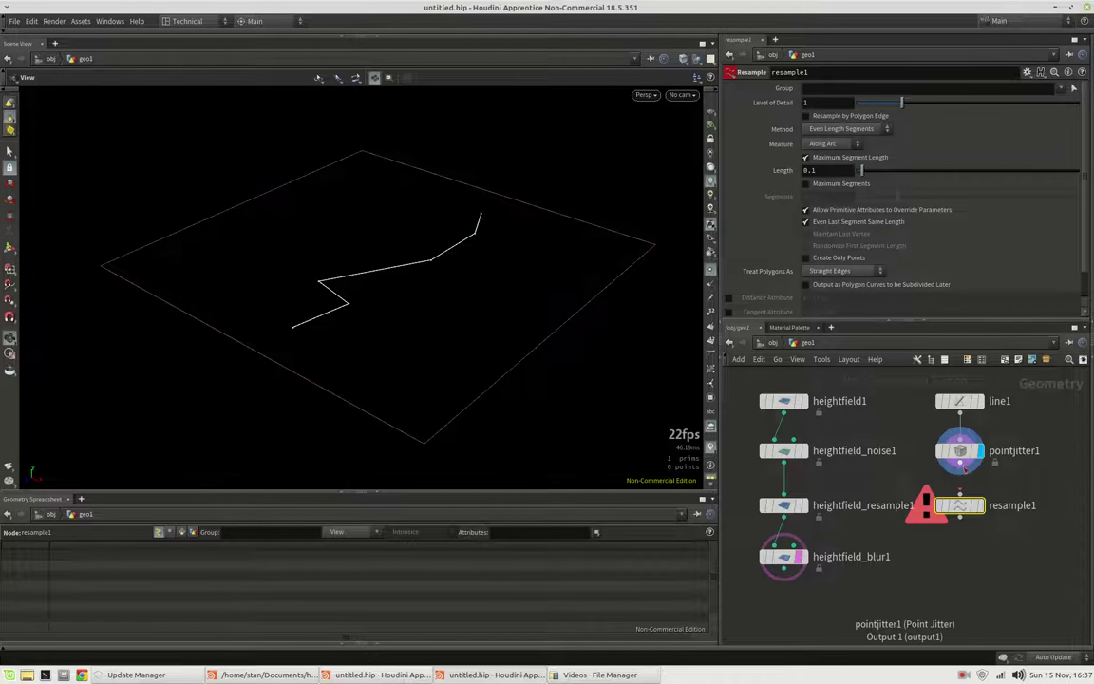
{"action": "left_click", "coordinate": [965, 507]}
{"action": "left_click", "coordinate": [978, 506]}
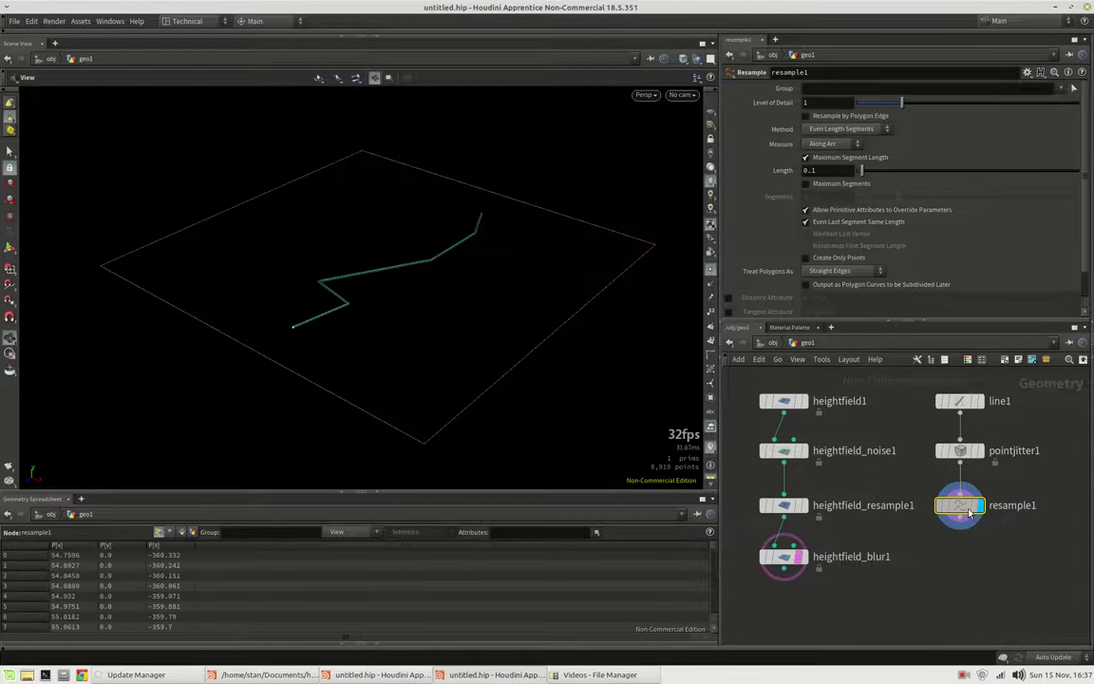
{"action": "left_click", "coordinate": [832, 170]}
{"action": "key", "text": "Return"}
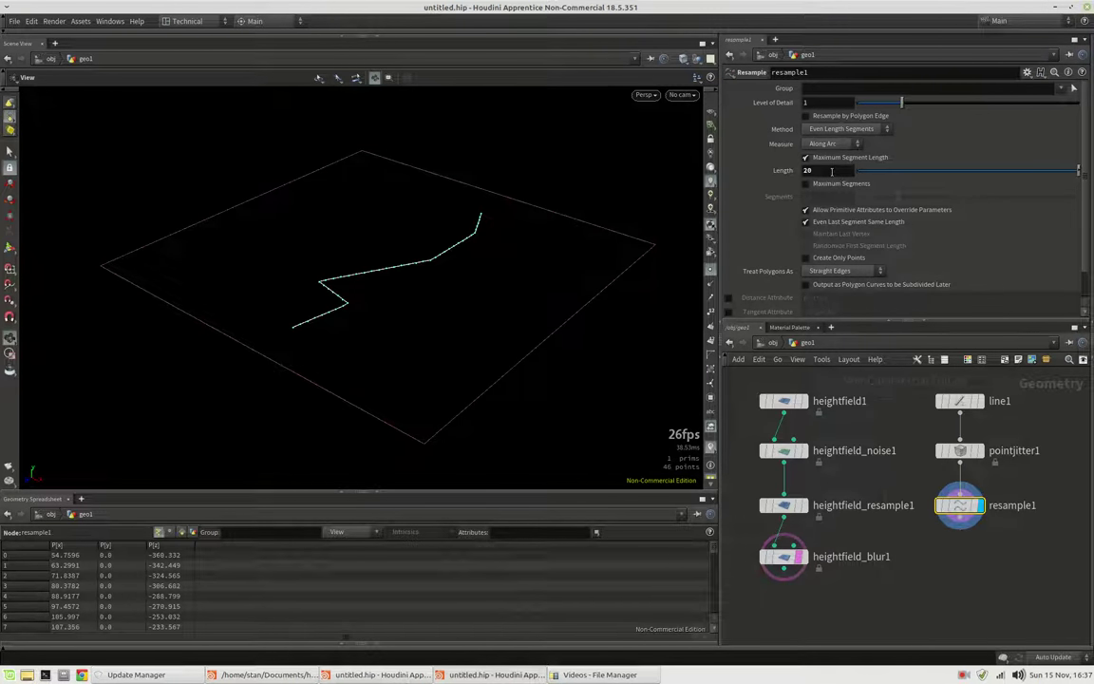
{"action": "left_click", "coordinate": [832, 171]}
{"action": "type", "text": "50"}
{"action": "key", "text": "Return"}
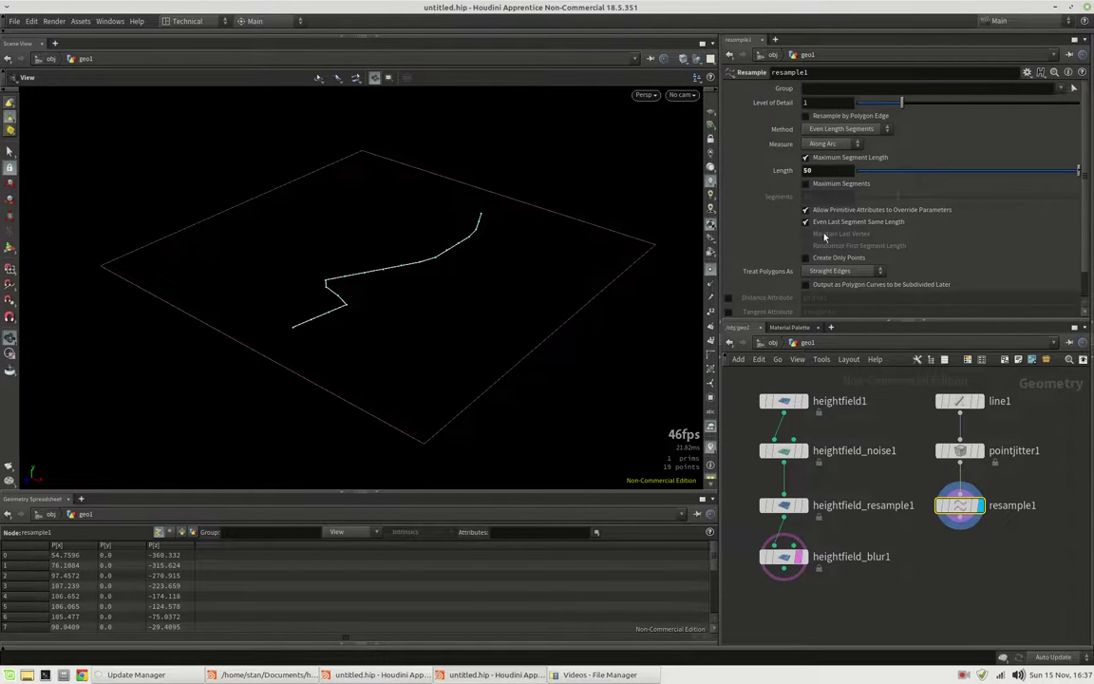
Treat polygons as Subdivision Curves with segment Length 20, viewing the curve from above
{"action": "left_click", "coordinate": [850, 272]}
{"action": "left_click", "coordinate": [838, 283]}
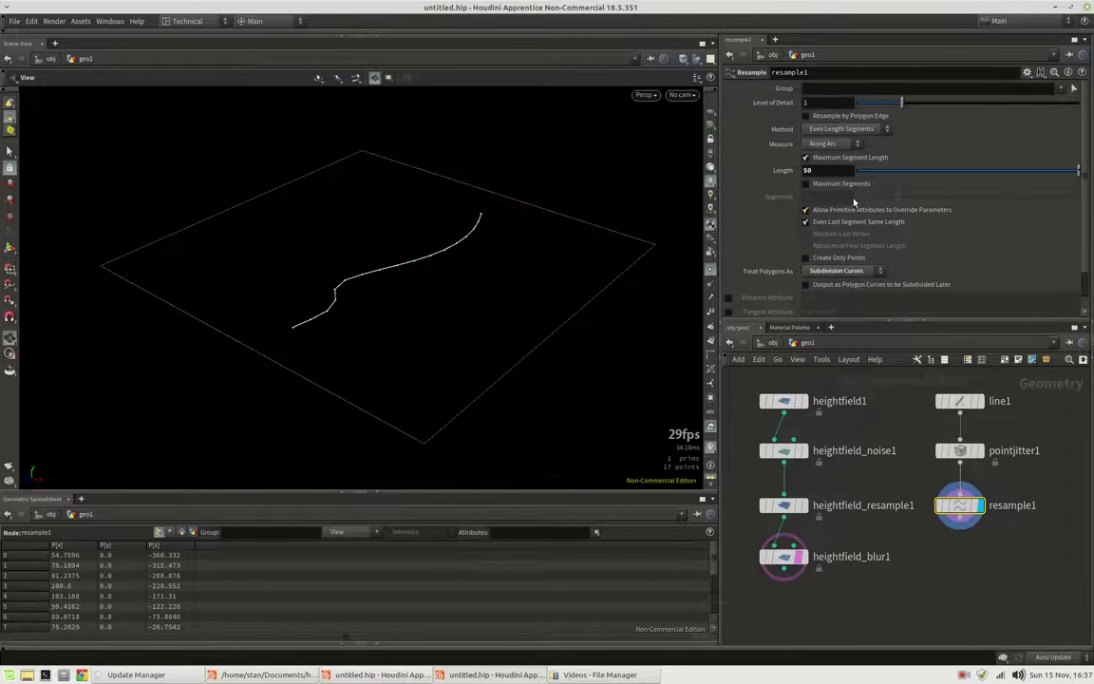
{"action": "left_click", "coordinate": [834, 171]}
{"action": "type", "text": "20"}
{"action": "key", "text": "Return"}
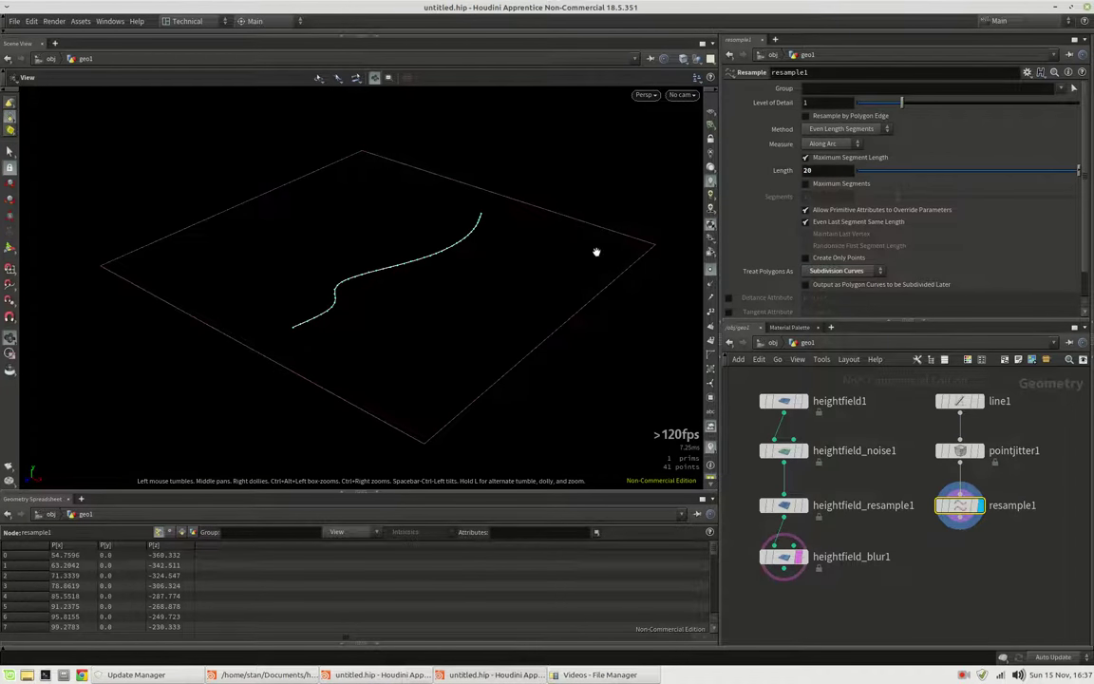
{"action": "left_click_drag", "start_coordinate": [562, 268], "coordinate": [456, 347]}
{"action": "scroll", "coordinate": [950, 508], "scroll_direction": "down", "scroll_amount": 2}
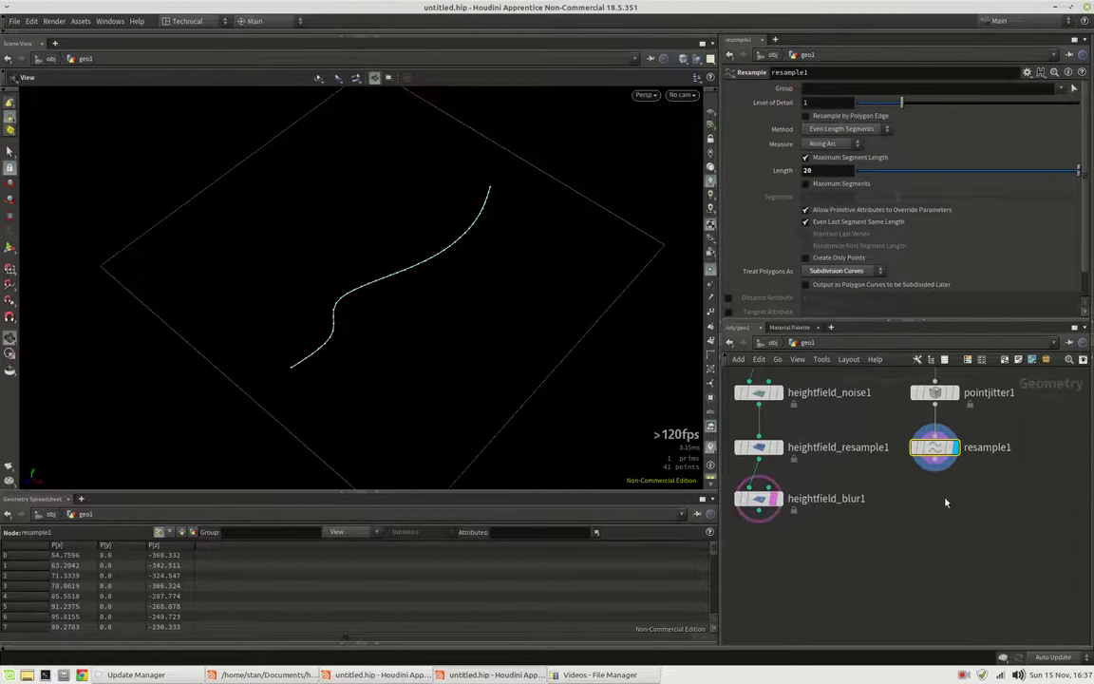
{"action": "scroll", "coordinate": [946, 489], "scroll_direction": "down", "scroll_amount": 2}
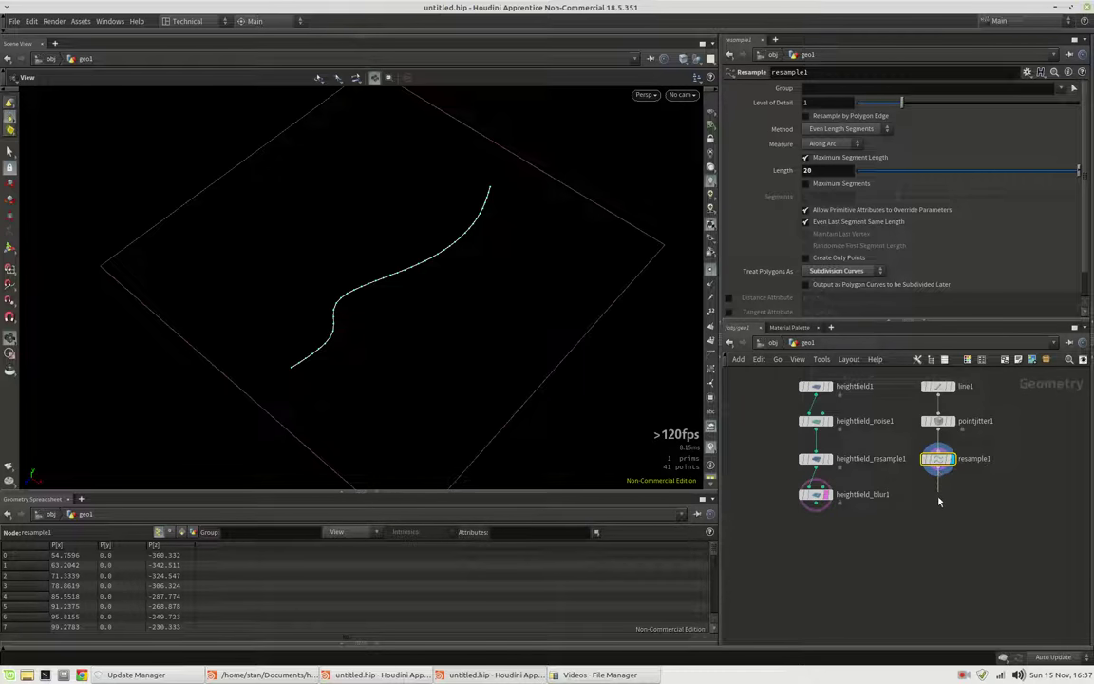
Add a For-Loop with Feedback block below resample1
{"action": "key", "text": "Tab"}
{"action": "type", "text": "forlo"}
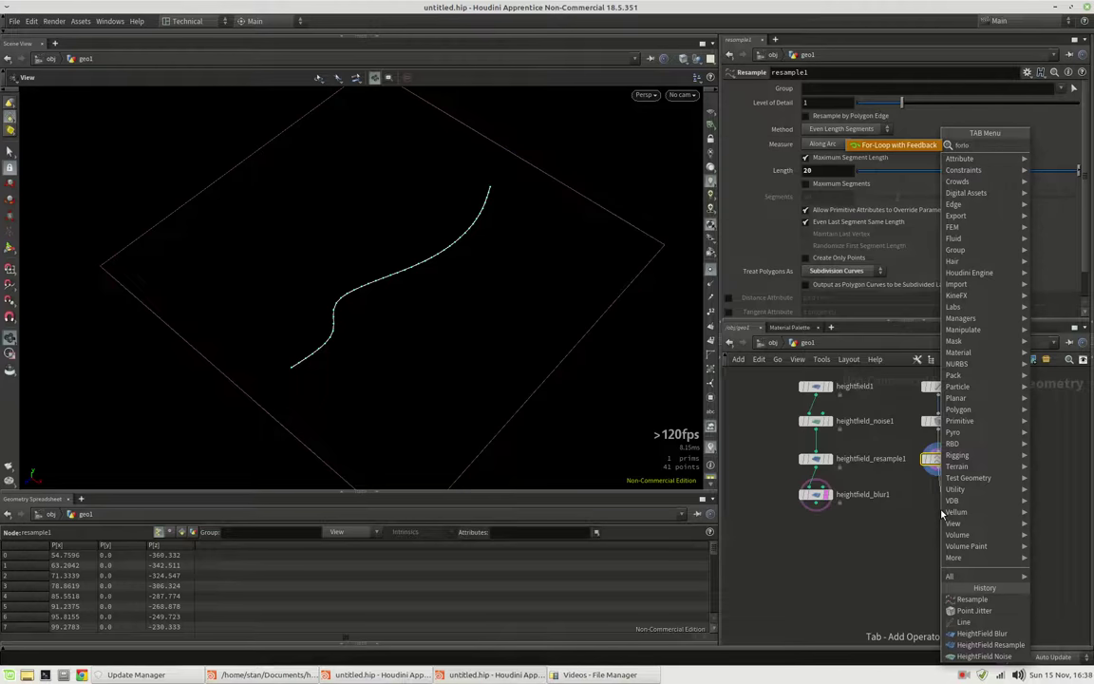
{"action": "key", "text": "Return"}
{"action": "left_click", "coordinate": [941, 498]}
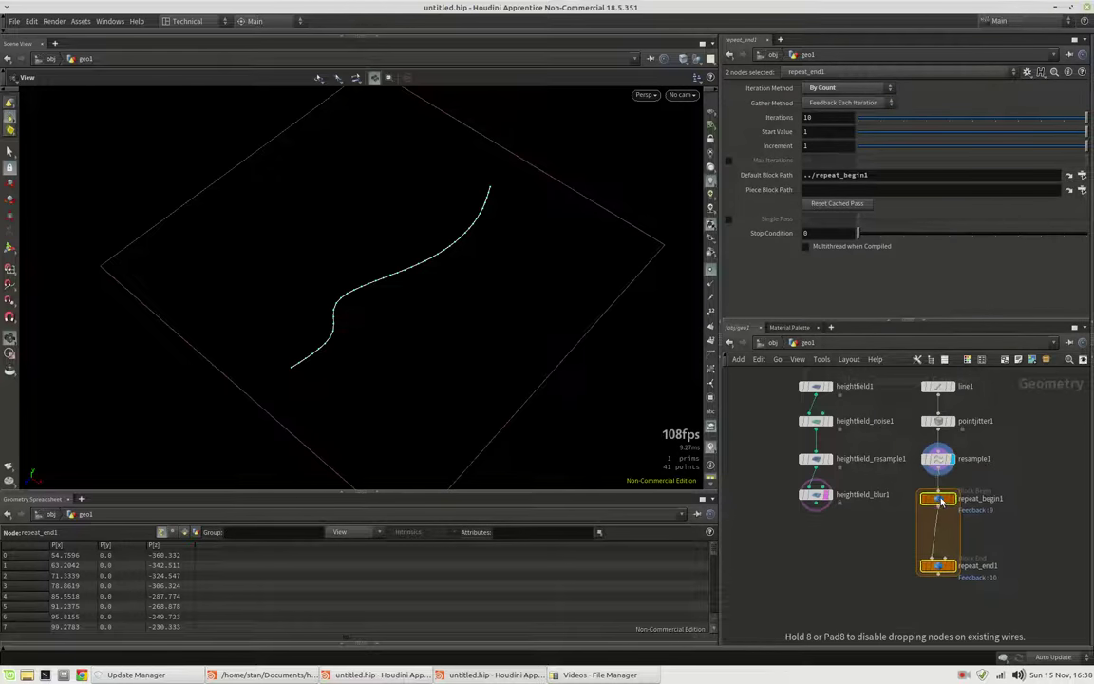
{"action": "mouse_move", "coordinate": [940, 496]}
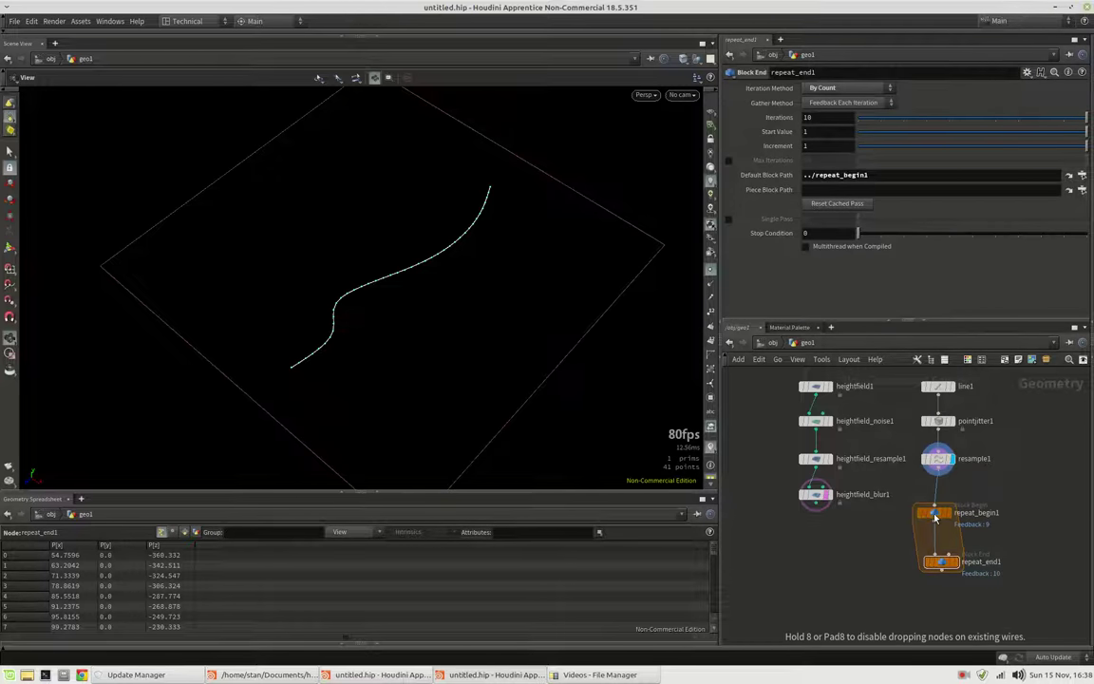
{"action": "left_click_drag", "start_coordinate": [935, 516], "coordinate": [934, 497]}
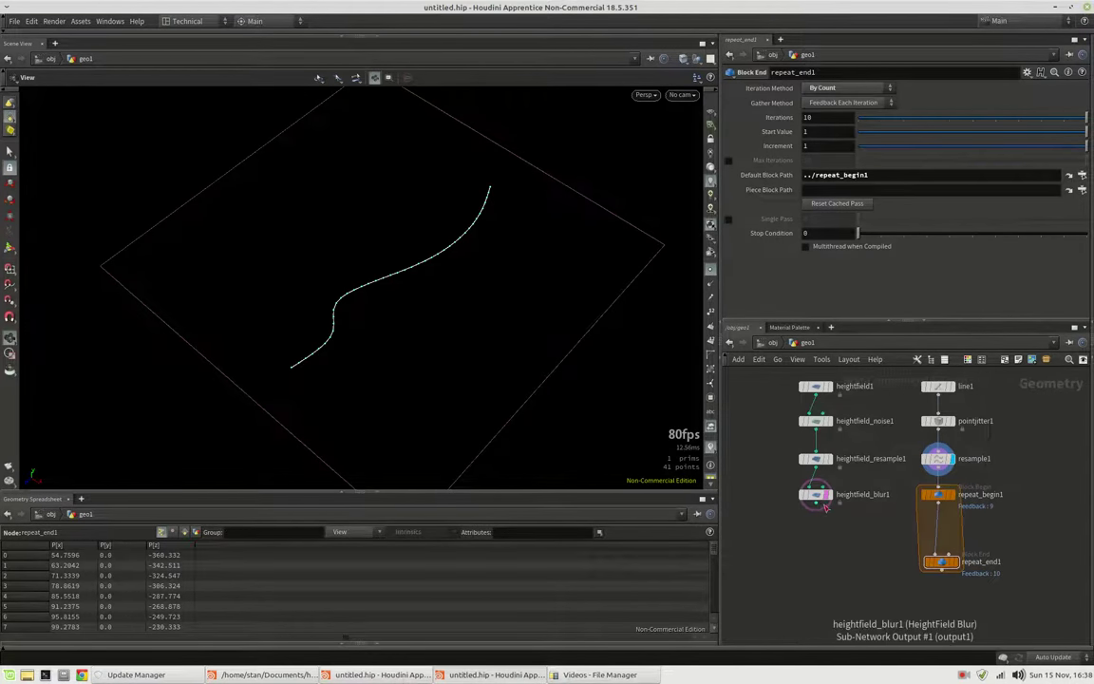
Insert an Attribute Wrangle in the loop, feed heightfield_blur1 into its second input, and display the terrain
{"action": "left_click_drag", "start_coordinate": [826, 506], "coordinate": [855, 542]}
{"action": "key", "text": "Escape"}
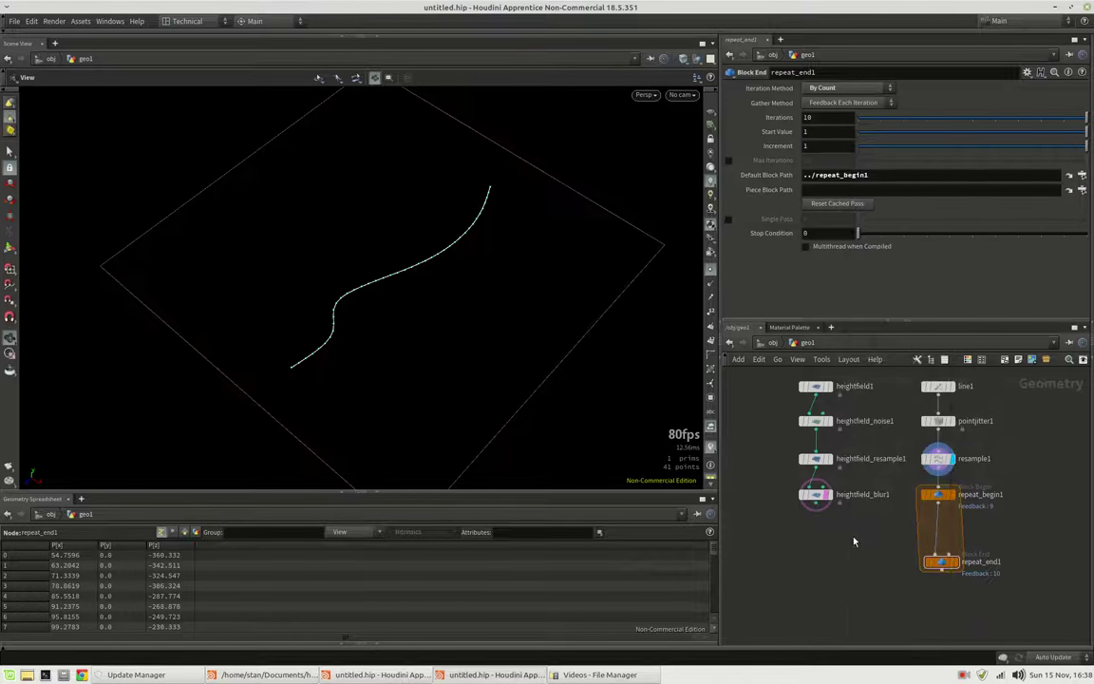
{"action": "left_click", "coordinate": [938, 503]}
{"action": "left_click", "coordinate": [917, 543]}
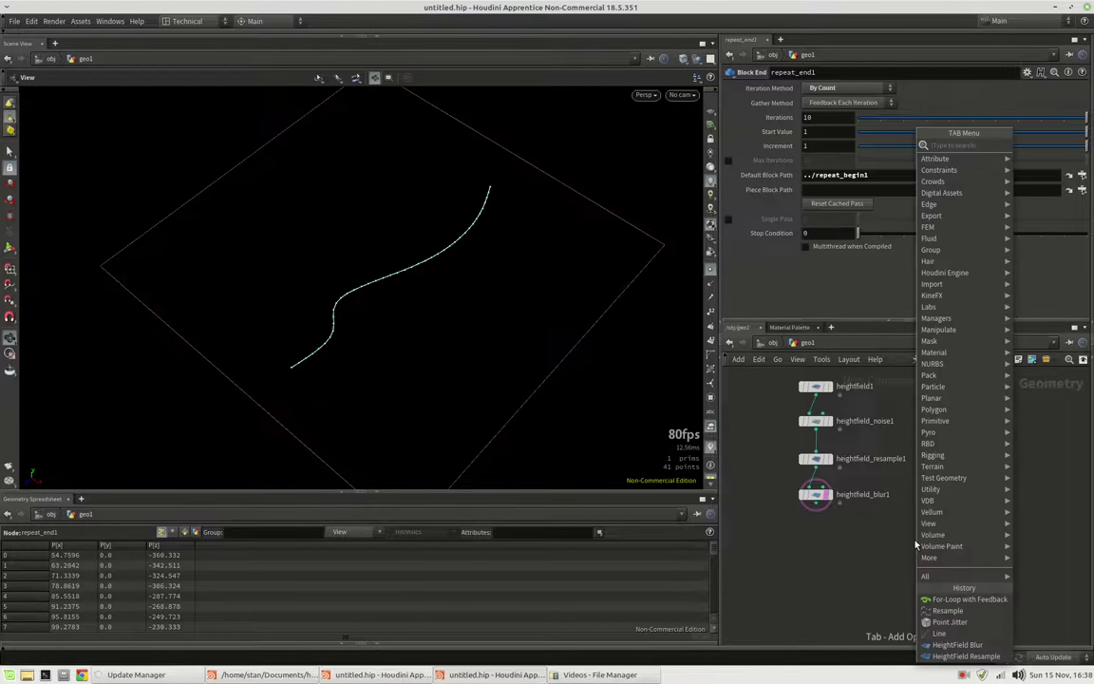
{"action": "type", "text": "wrangle"}
{"action": "key", "text": "Return"}
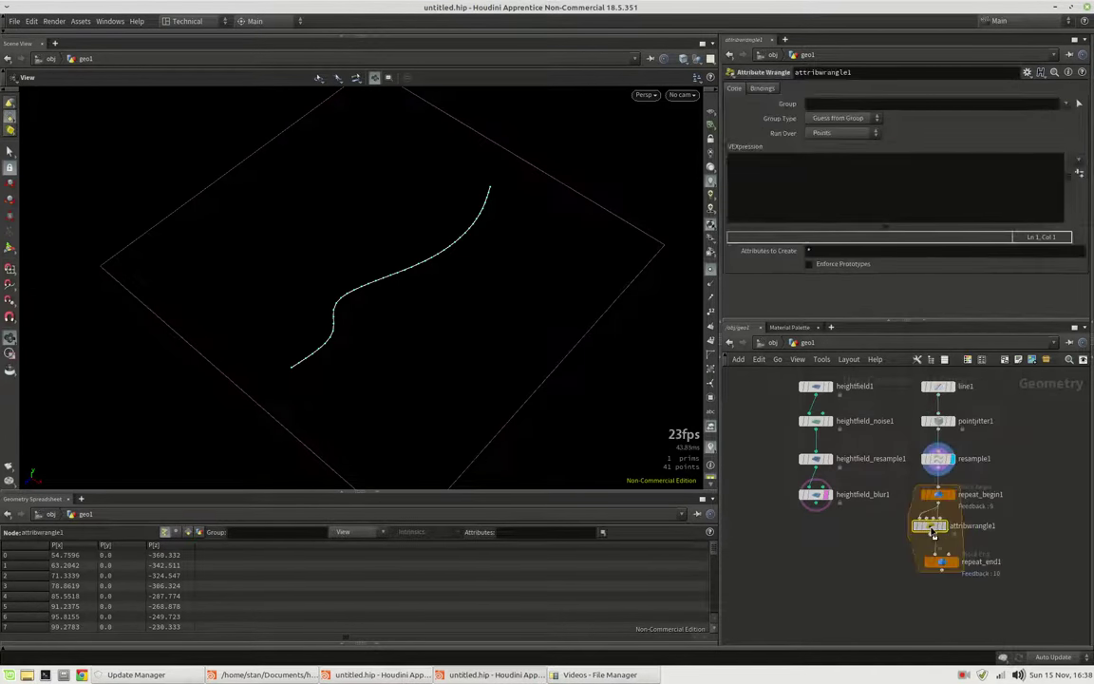
{"action": "left_click_drag", "start_coordinate": [815, 510], "coordinate": [943, 535]}
{"action": "left_click", "coordinate": [801, 181]}
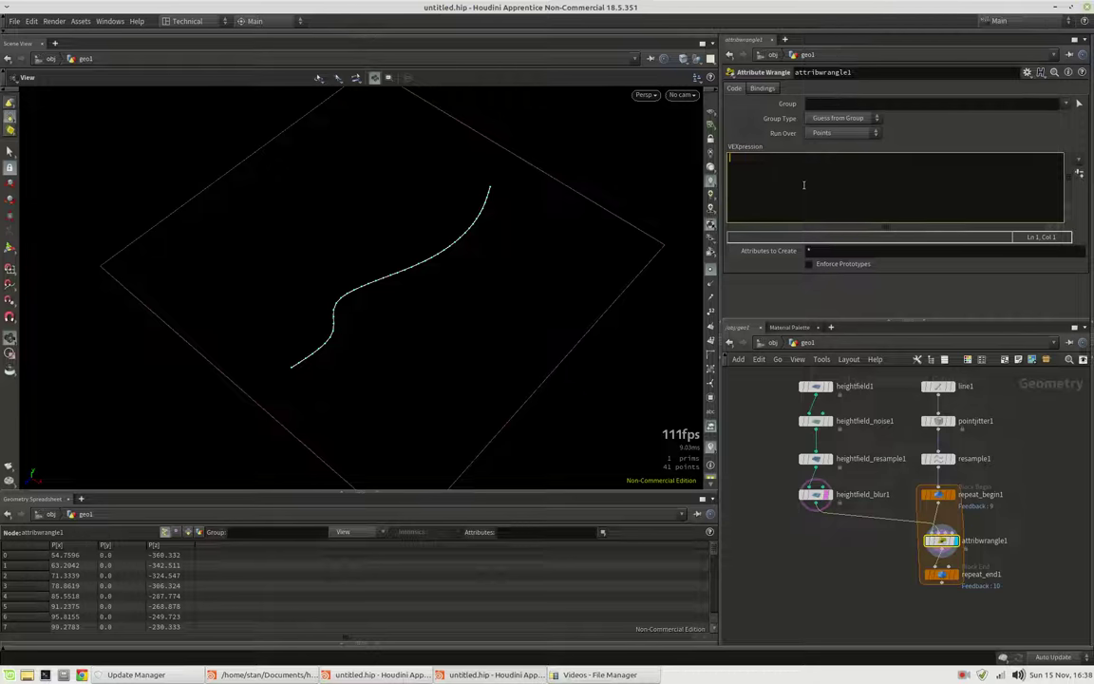
{"action": "left_click", "coordinate": [805, 495]}
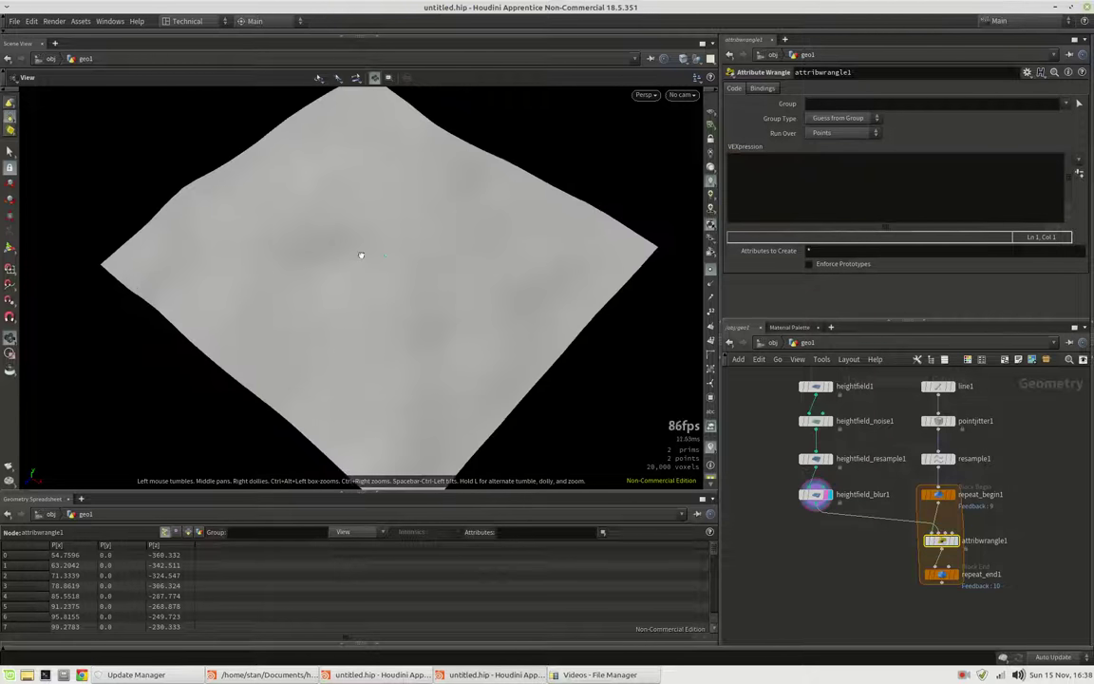
{"action": "left_click_drag", "start_coordinate": [367, 244], "coordinate": [352, 272]}
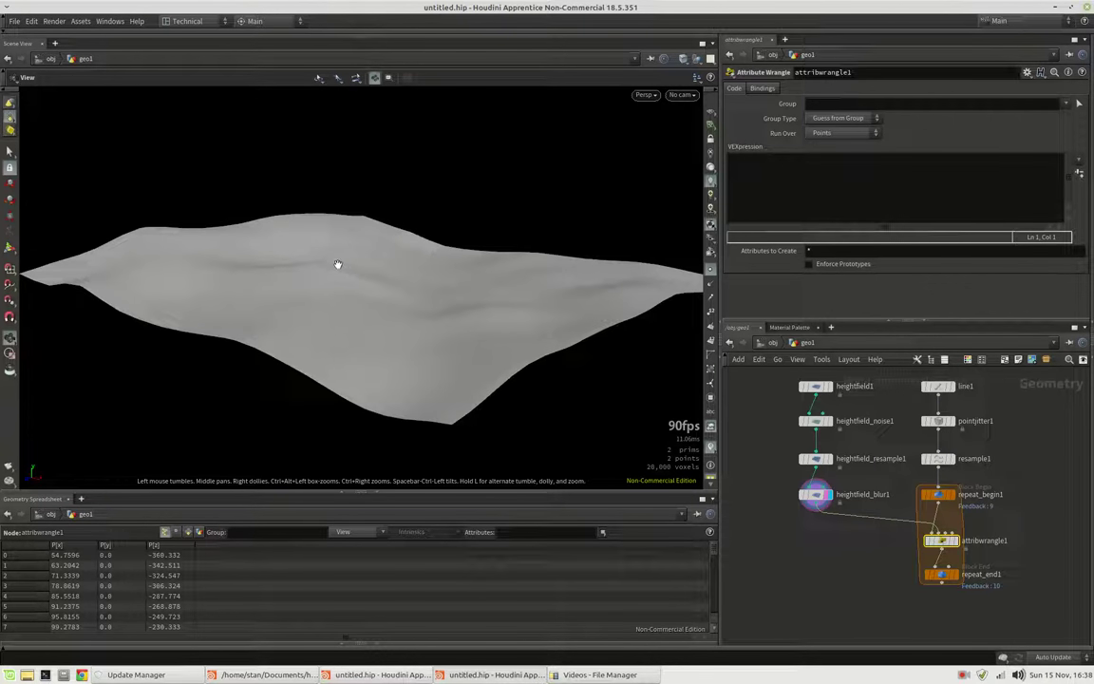
Write attribwrangle1's VEX so each point moves 24 units along the normalized 'height' volumegradient
{"action": "left_click", "coordinate": [785, 196]}
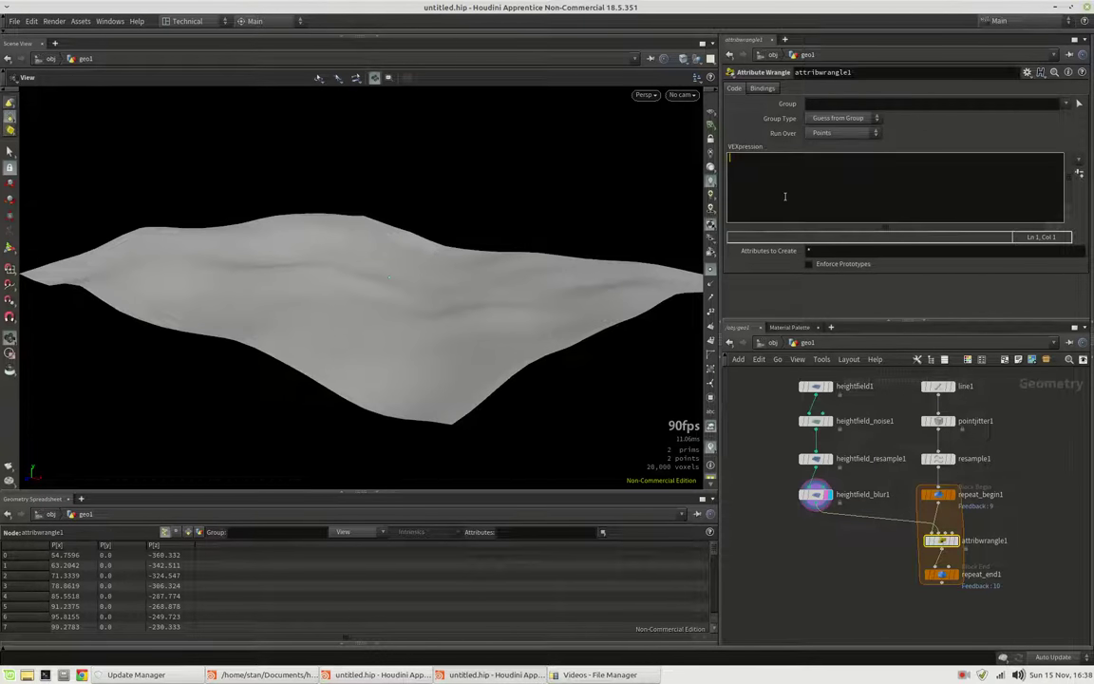
{"action": "type", "text": "v"}
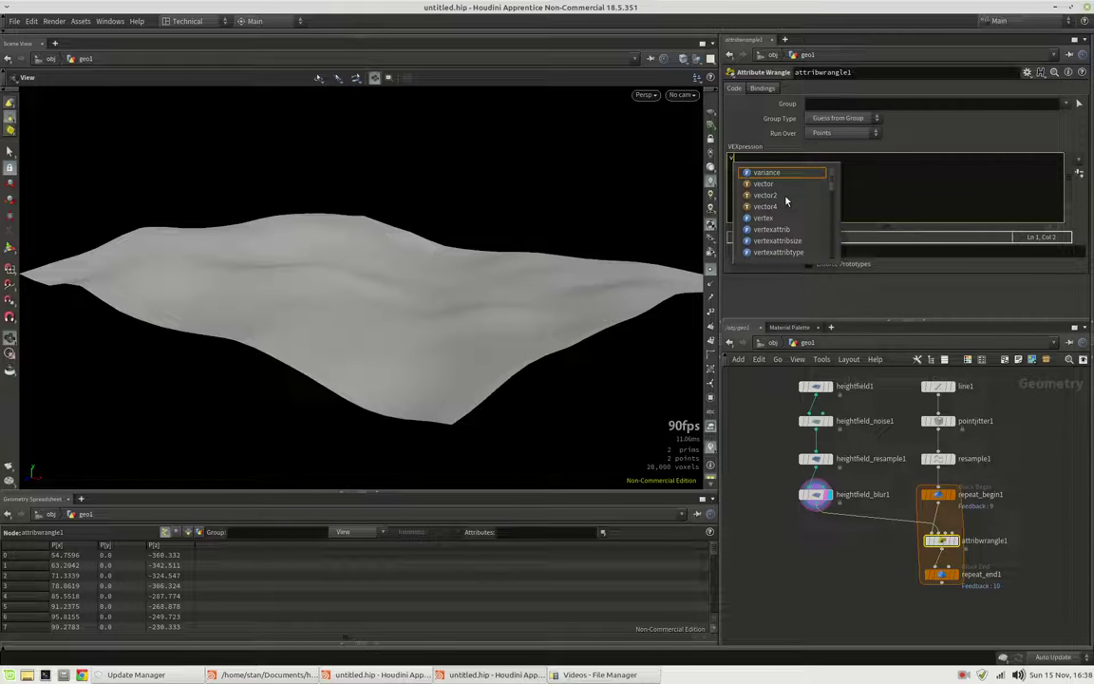
{"action": "type", "text": "ector grad "}
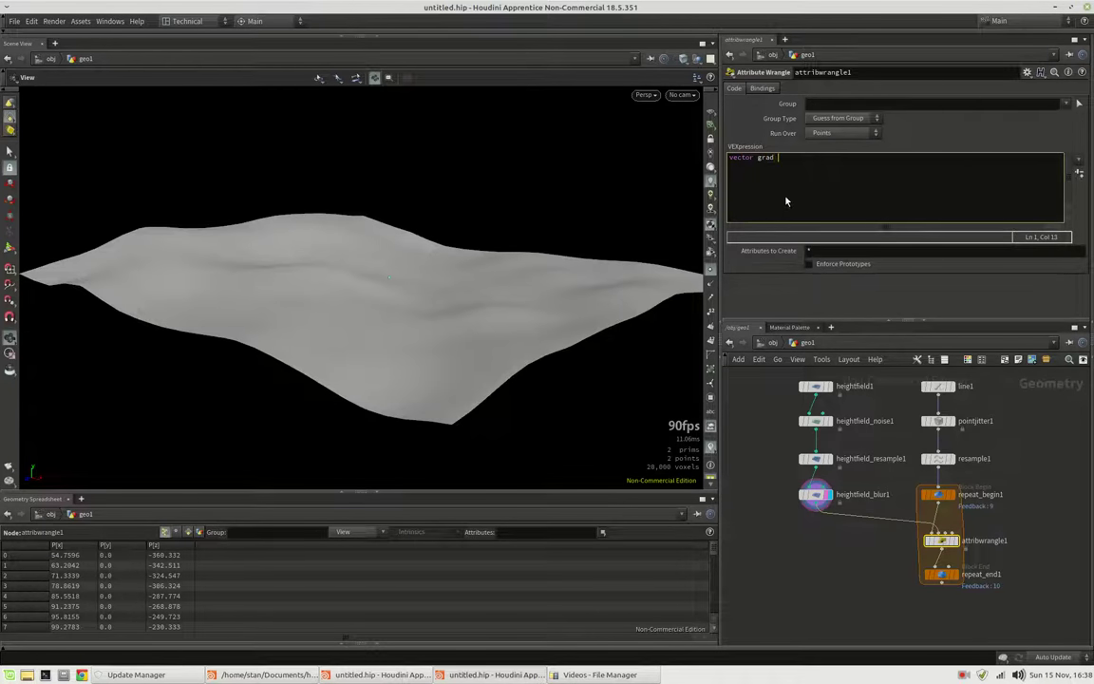
{"action": "type", "text": "= volume"}
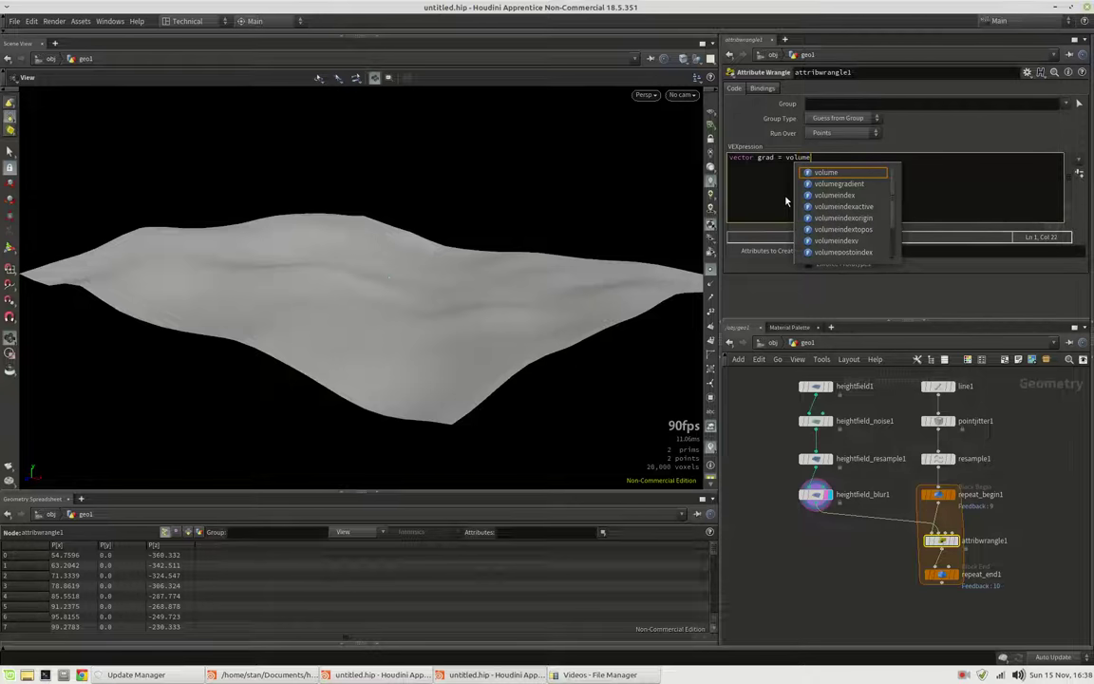
{"action": "type", "text": "gradient("}
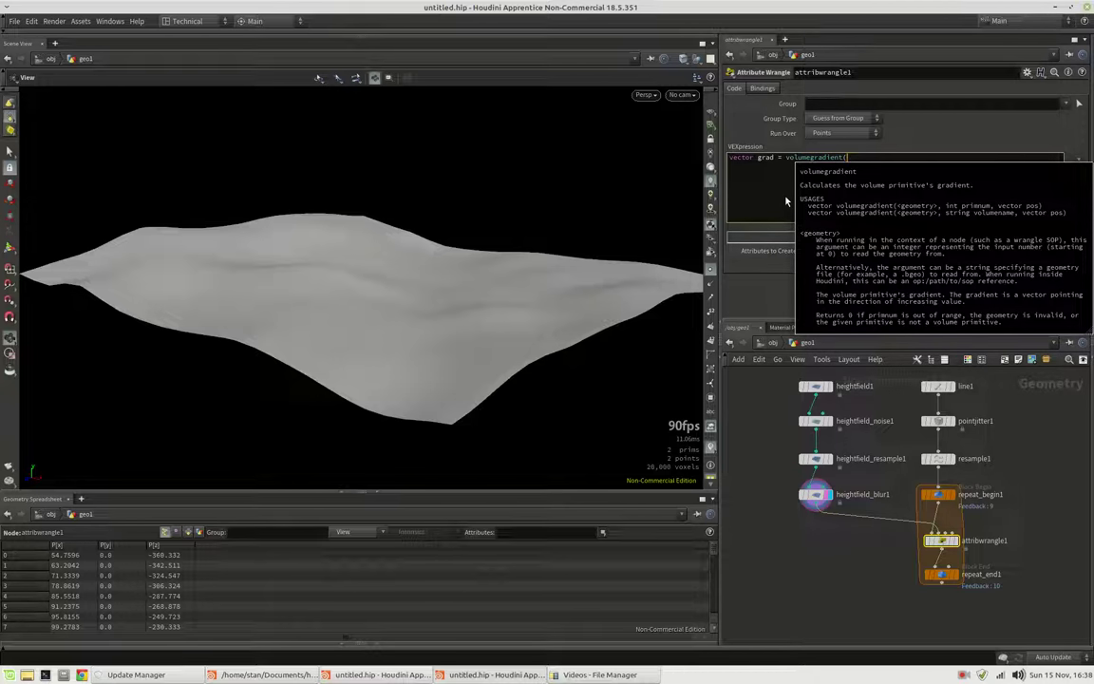
{"action": "type", "text": "1, 'height', v@P);"}
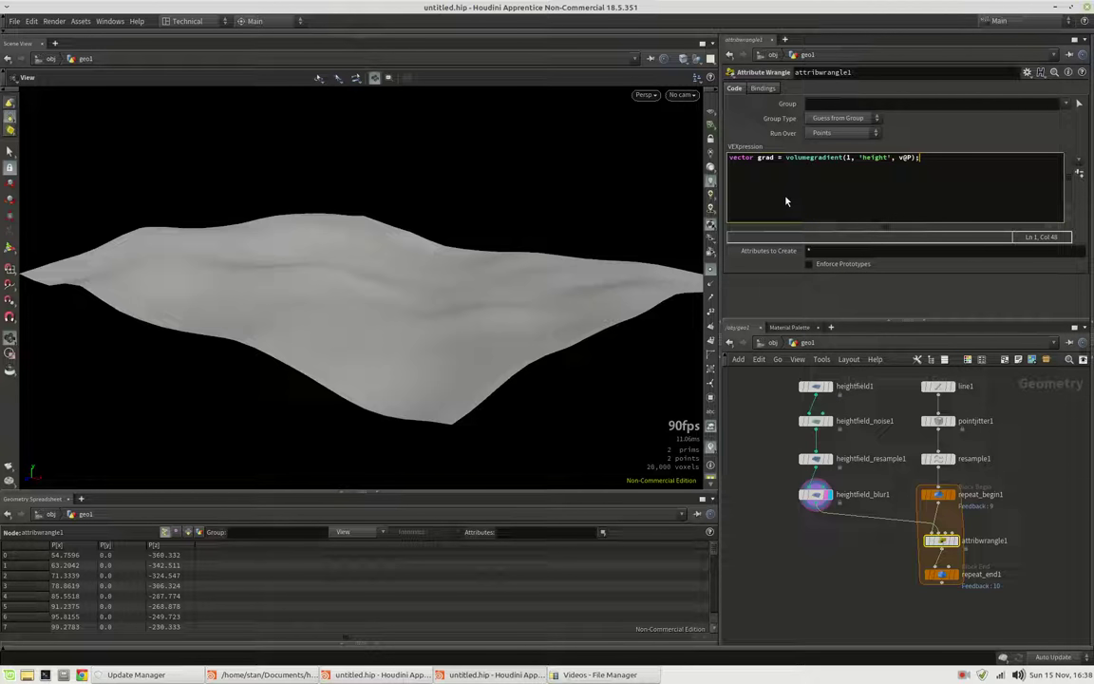
{"action": "key", "text": "Return"}
{"action": "type", "text": "v@P += grad"}
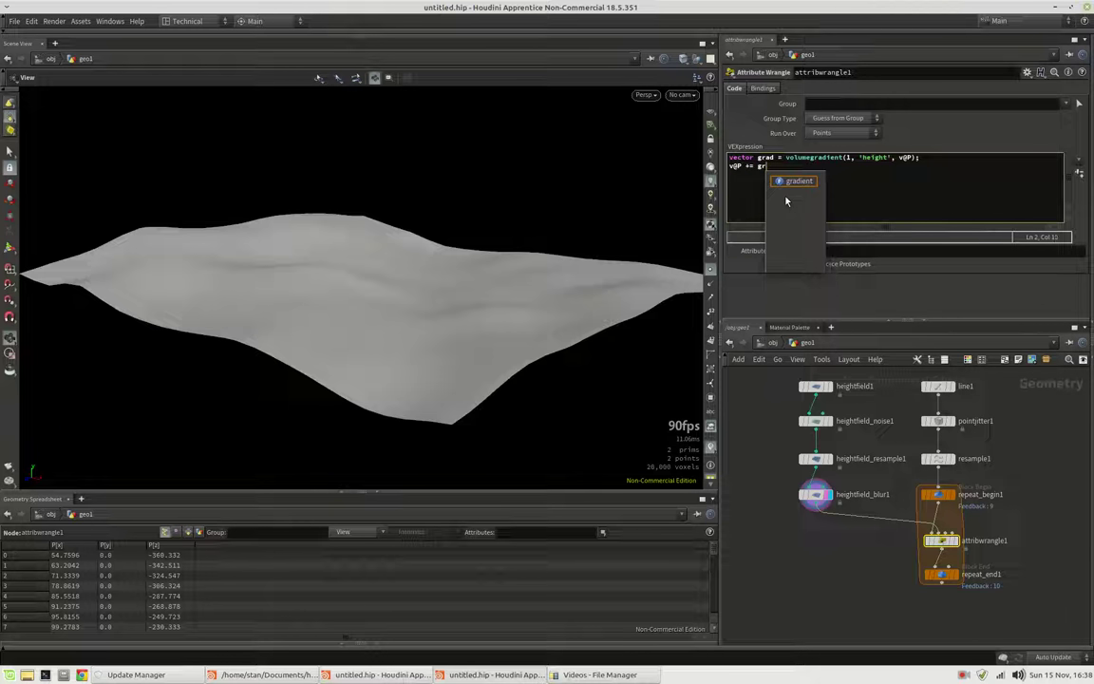
{"action": "key", "text": "BackSpace"}
{"action": "key", "text": "BackSpace"}
{"action": "key", "text": "BackSpace"}
{"action": "key", "text": "BackSpace"}
{"action": "type", "text": "normalize(grad)"}
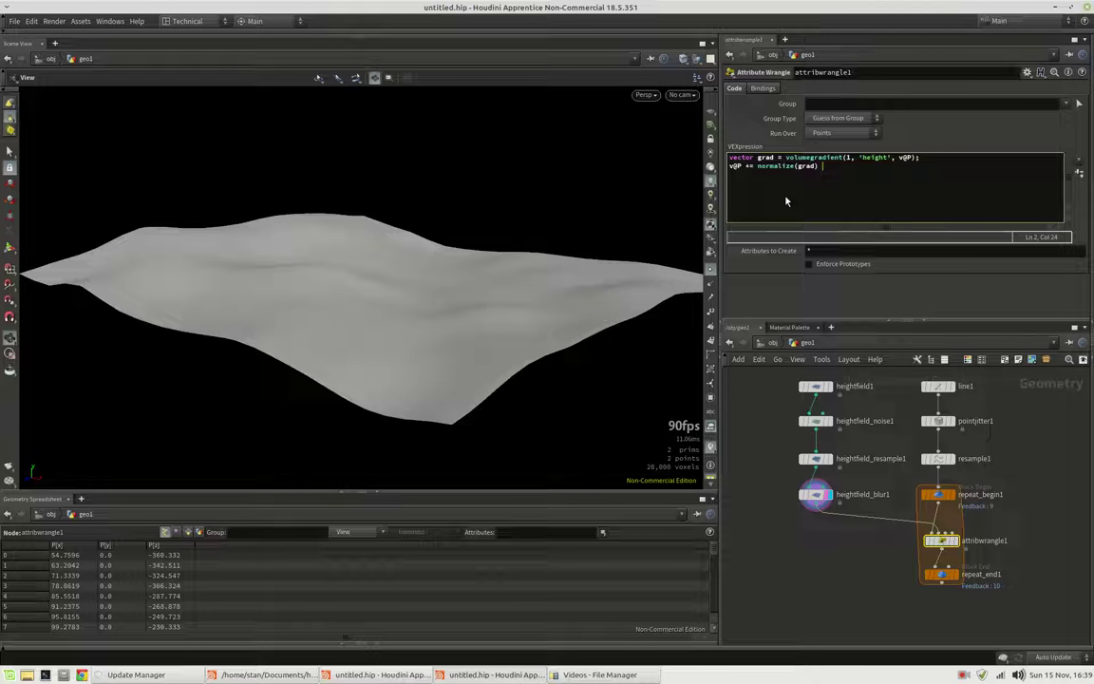
{"action": "type", "text": "* 24;"}
Compare the wrangle output, the pre-loop resampled curve and the loop's final curve in the viewport
{"action": "left_click", "coordinate": [953, 542]}
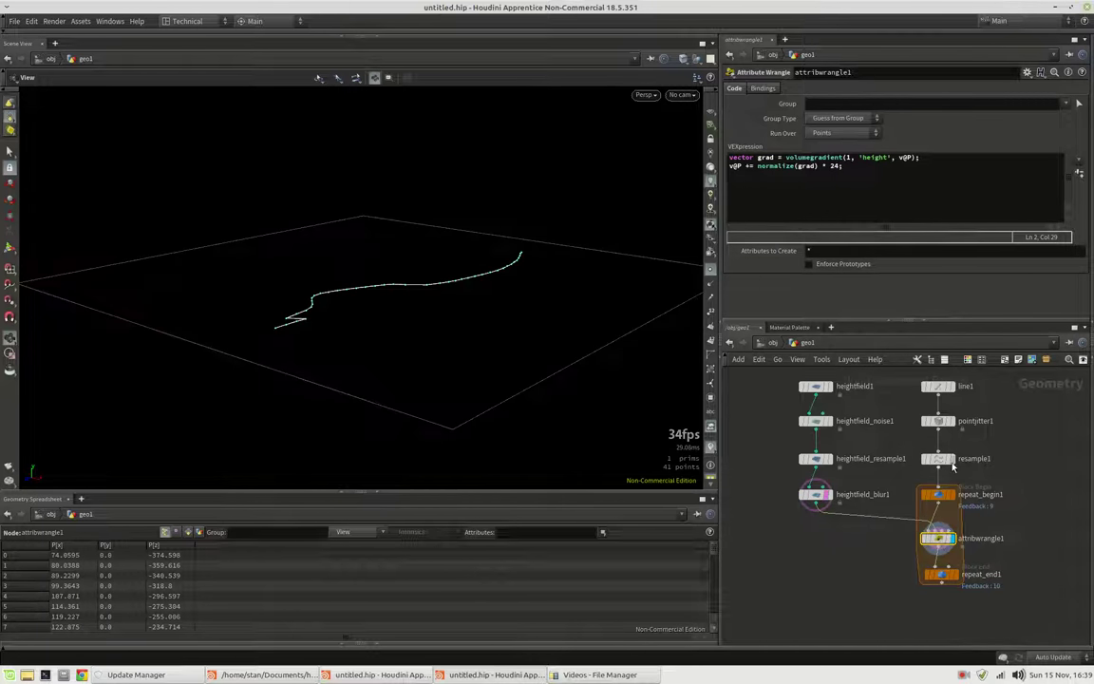
{"action": "left_click", "coordinate": [954, 458]}
{"action": "left_click_drag", "start_coordinate": [398, 281], "coordinate": [423, 351]}
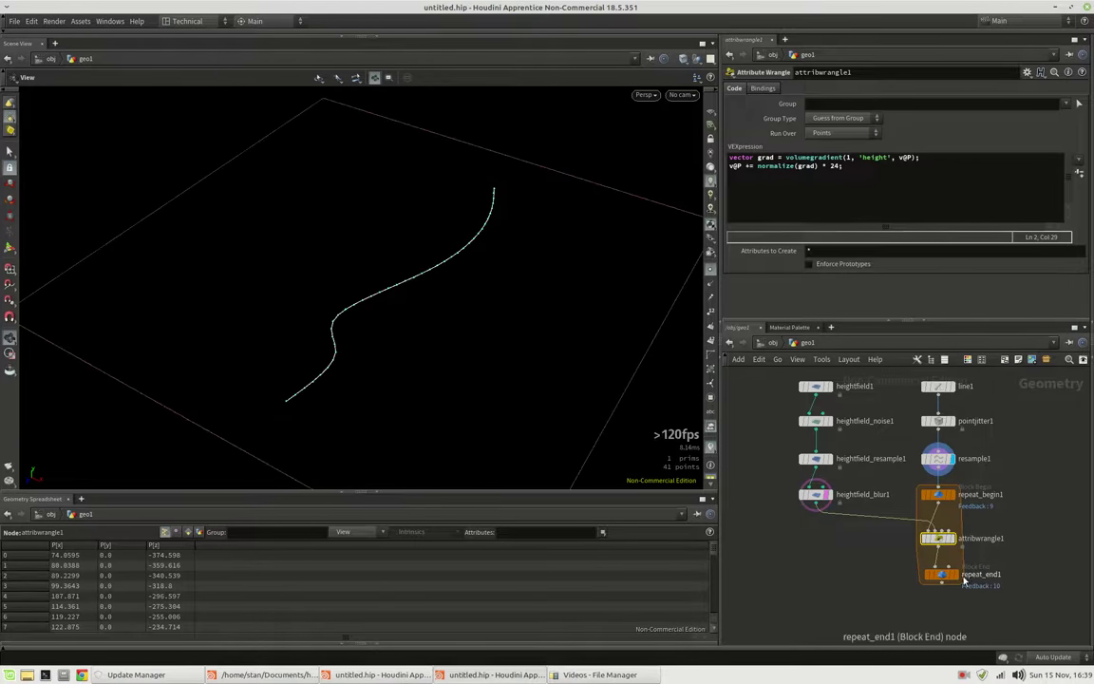
{"action": "left_click", "coordinate": [941, 574]}
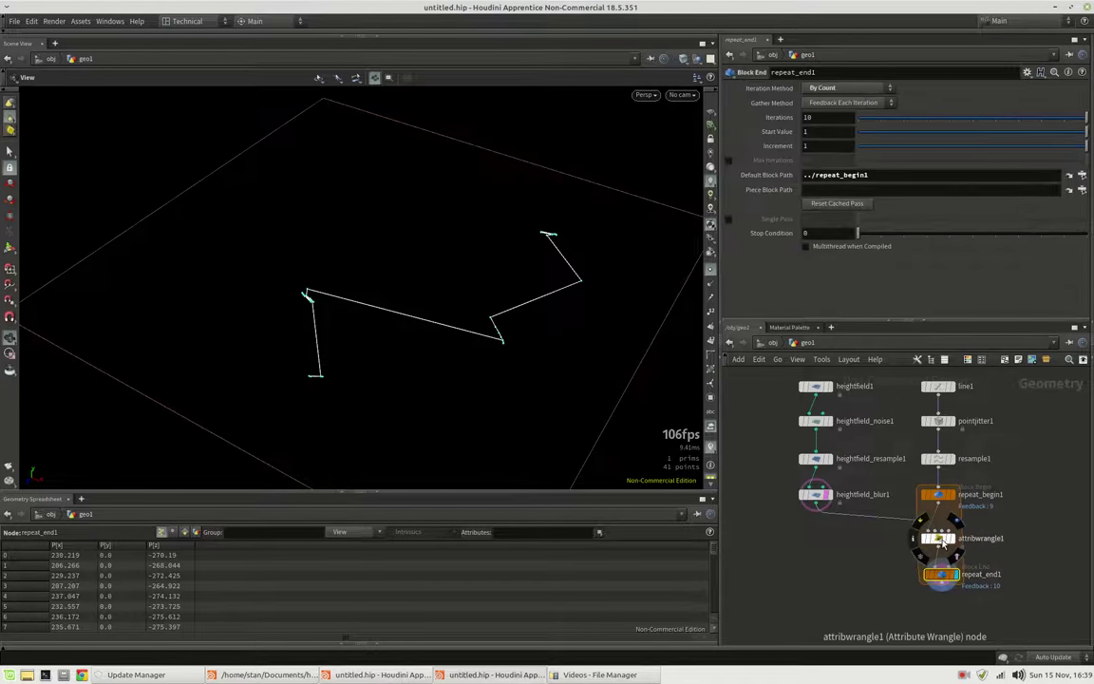
Reduce repeat_end1's Iterations to 7
{"action": "left_click", "coordinate": [939, 538]}
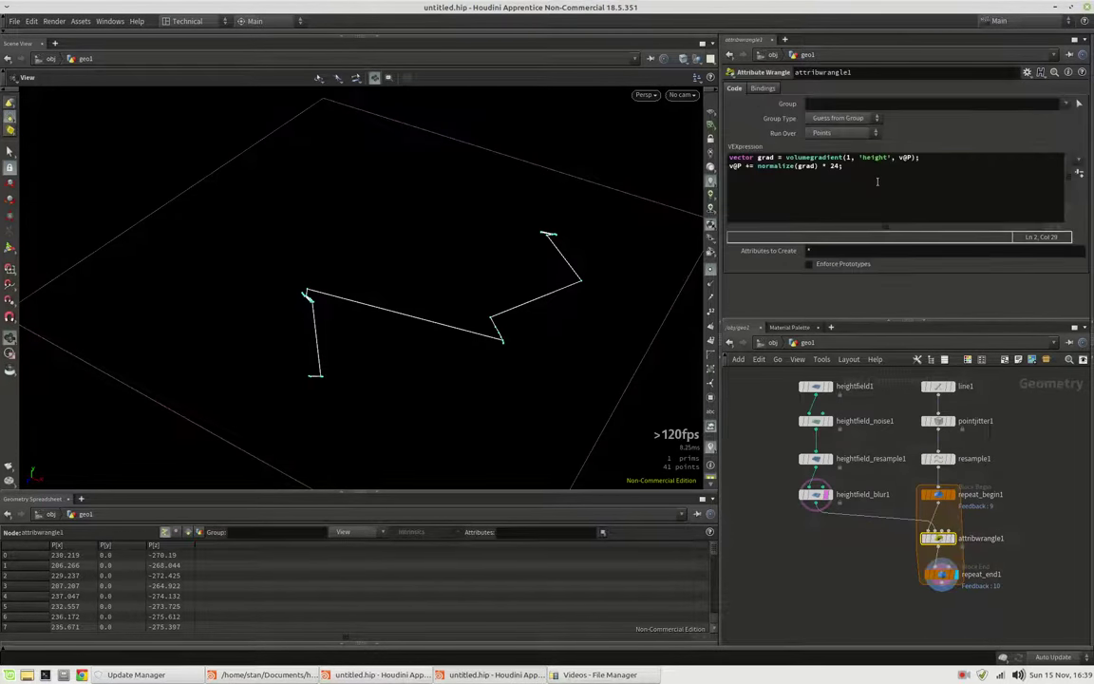
{"action": "left_click", "coordinate": [938, 575]}
{"action": "left_click_drag", "start_coordinate": [898, 118], "coordinate": [1018, 121]}
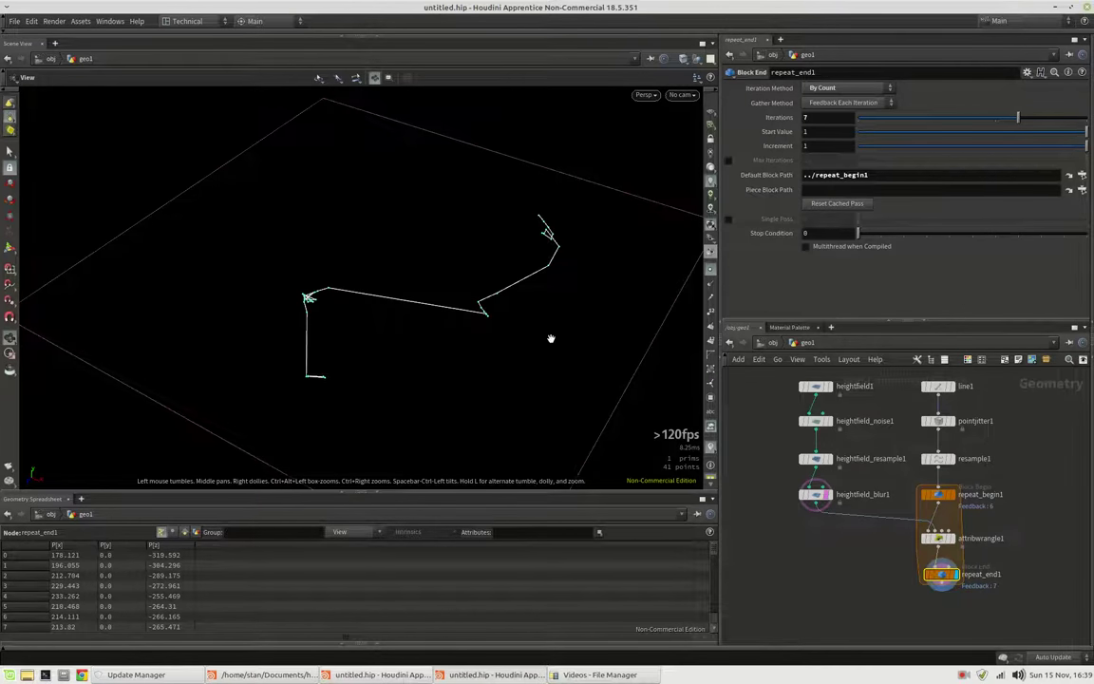
Spread the loop nodes apart, rewire heightfield_blur1 into attribwrangle1, and add a Resample node
{"action": "left_click_drag", "start_coordinate": [939, 573], "coordinate": [938, 594]}
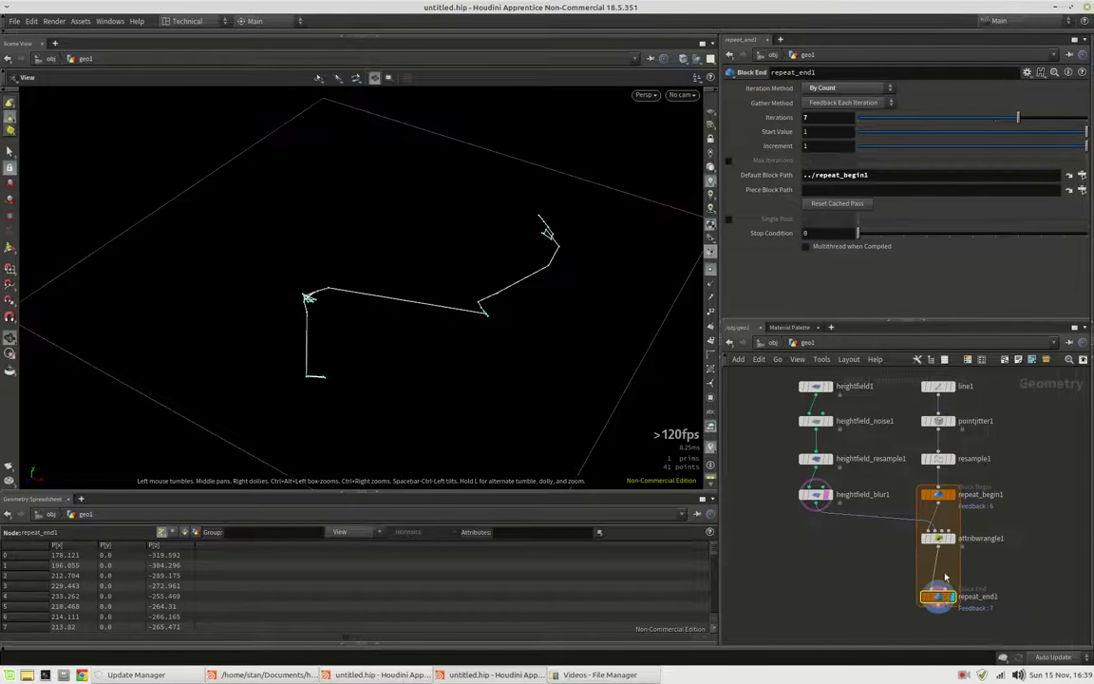
{"action": "left_click_drag", "start_coordinate": [940, 547], "coordinate": [941, 570]}
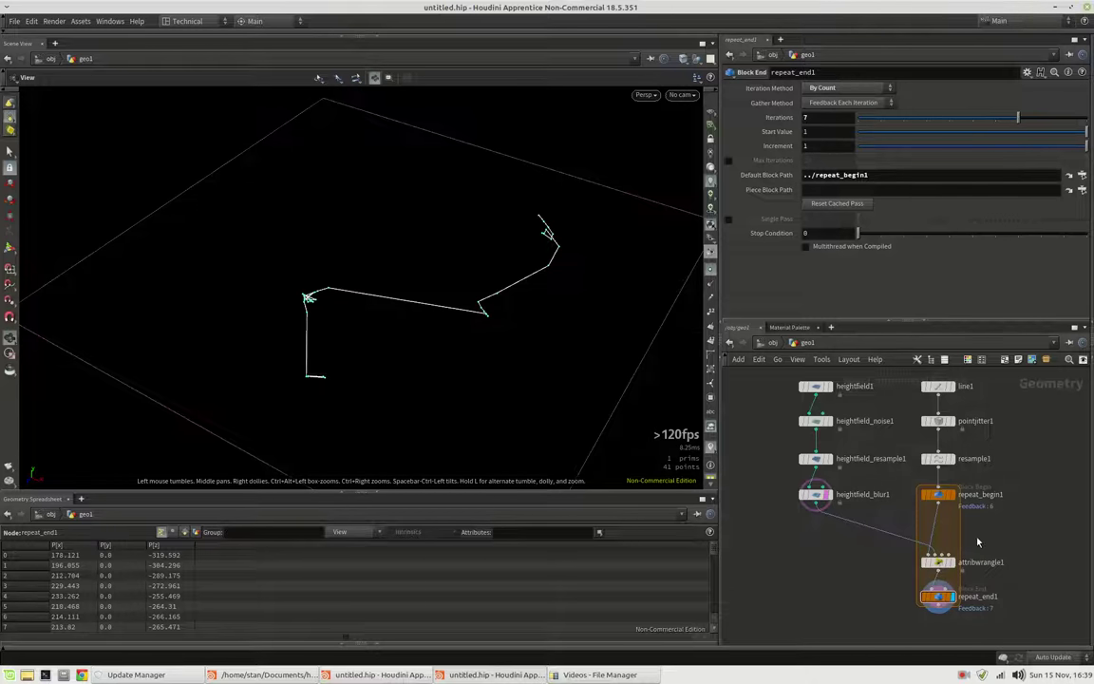
{"action": "left_click_drag", "start_coordinate": [815, 509], "coordinate": [932, 554]}
{"action": "key", "text": "Tab"}
{"action": "type", "text": "resample"}
{"action": "key", "text": "Return"}
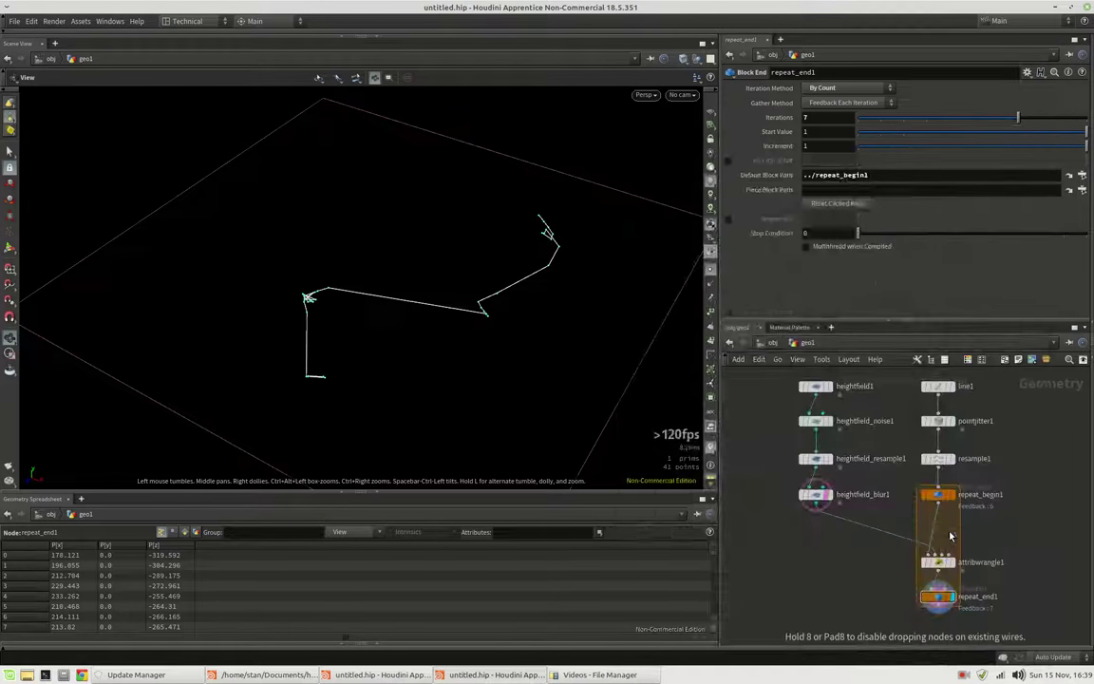
Insert resample2 between repeat_begin1 and attribwrangle1 with segment Length 20
{"action": "left_click", "coordinate": [950, 537]}
{"action": "double_click", "coordinate": [818, 171]}
{"action": "type", "text": "20"}
{"action": "key", "text": "Return"}
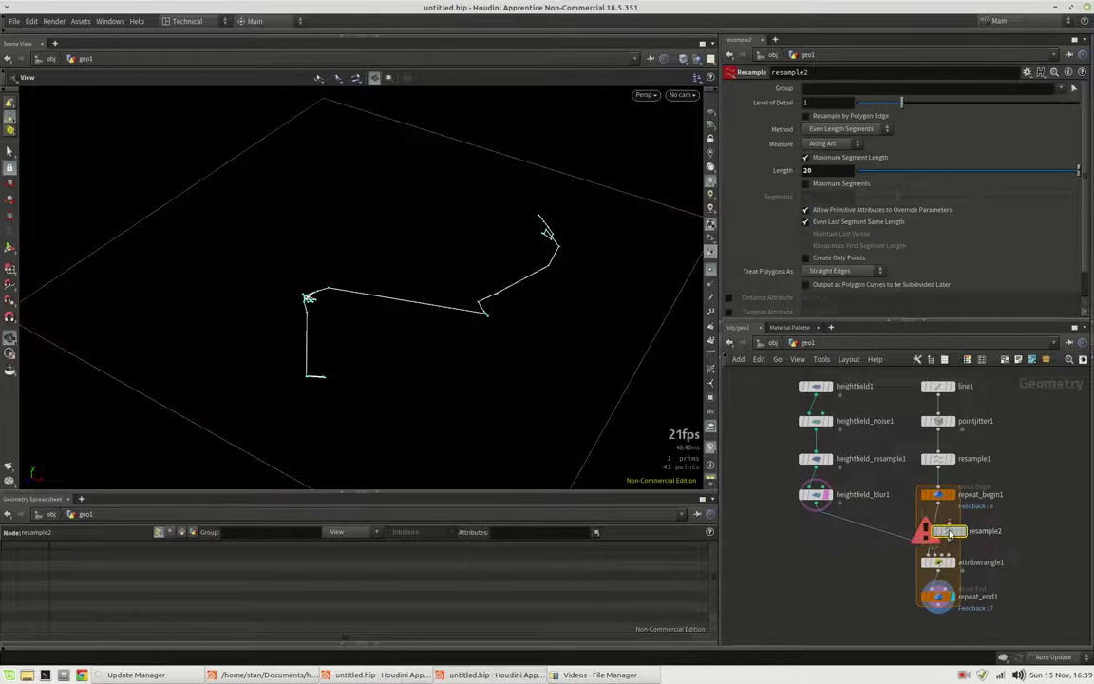
{"action": "left_click", "coordinate": [948, 530]}
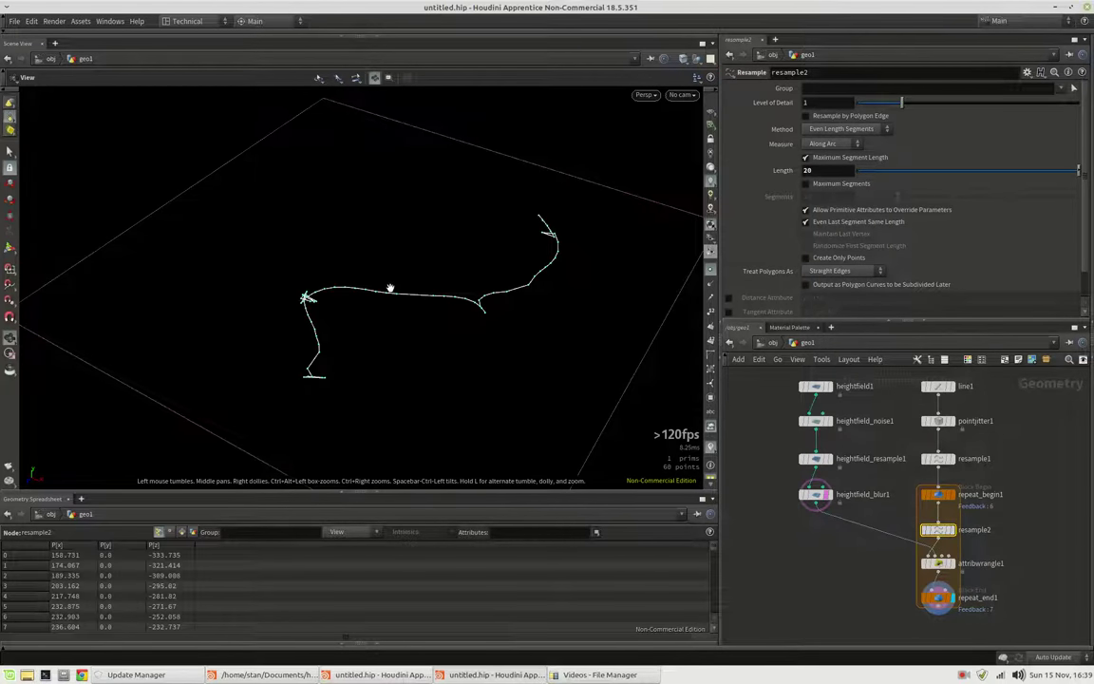
{"action": "key", "text": "f"}
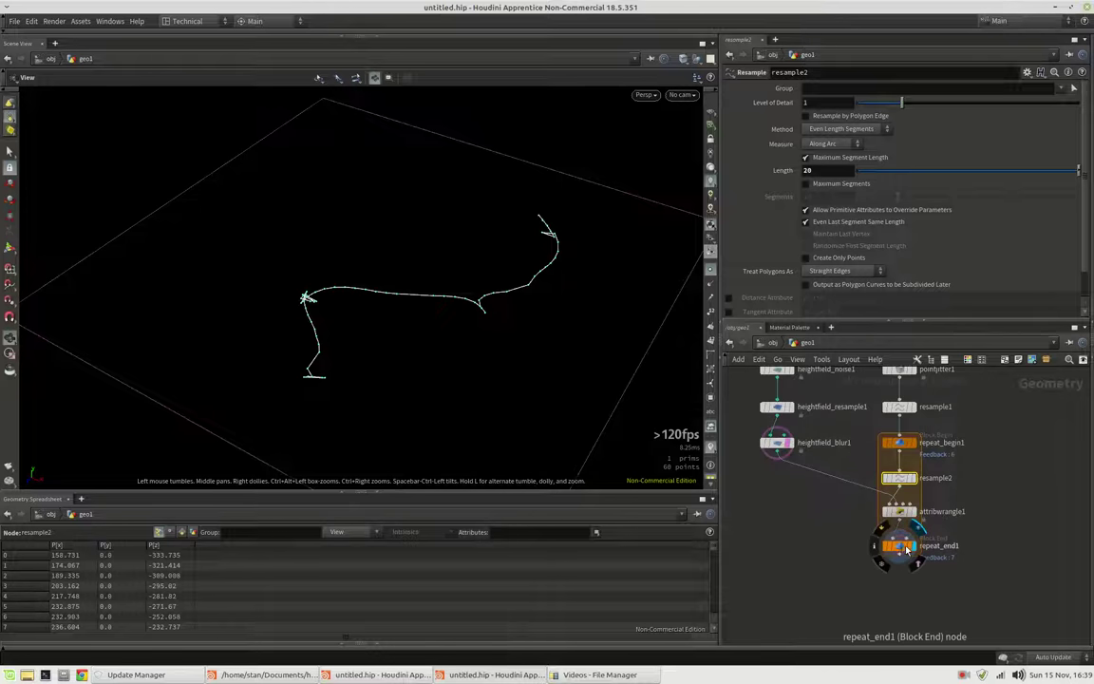
Add a Smooth node between attribwrangle1 and repeat_end1
{"action": "key", "text": "Tab"}
{"action": "type", "text": "smooth"}
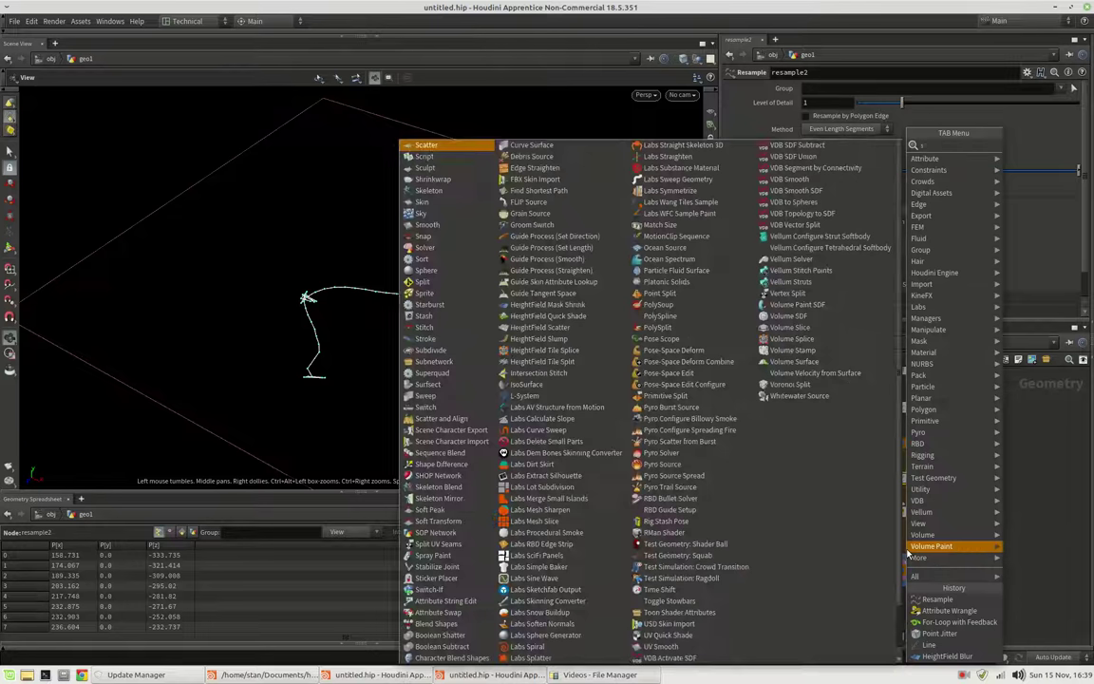
{"action": "key", "text": "Return"}
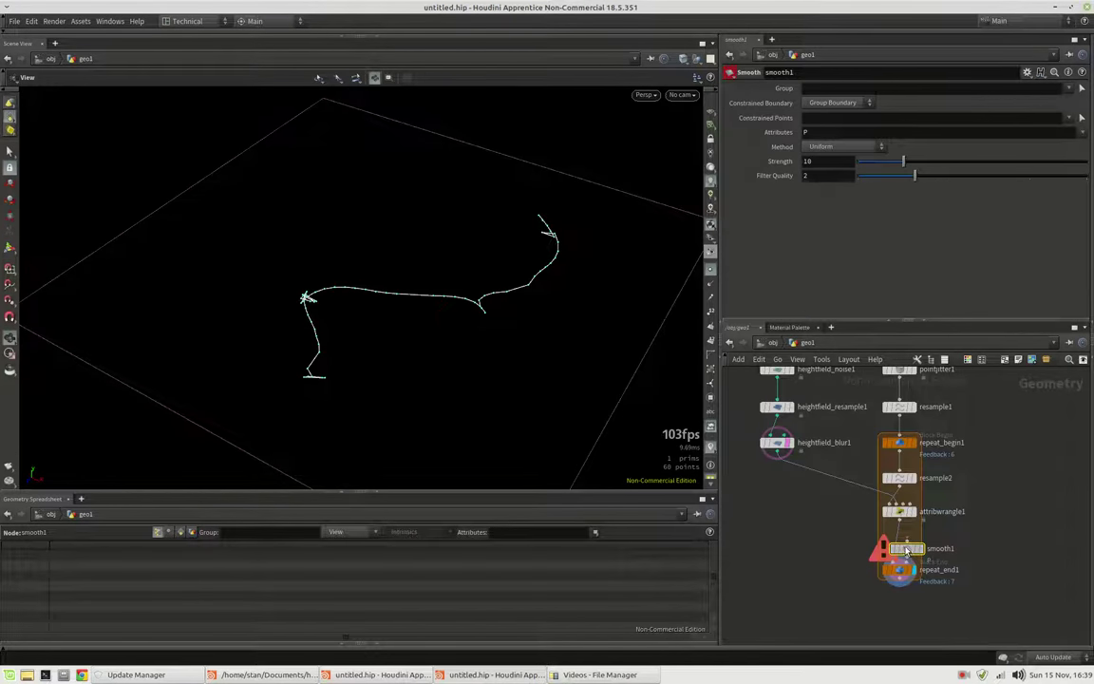
{"action": "left_click", "coordinate": [904, 548]}
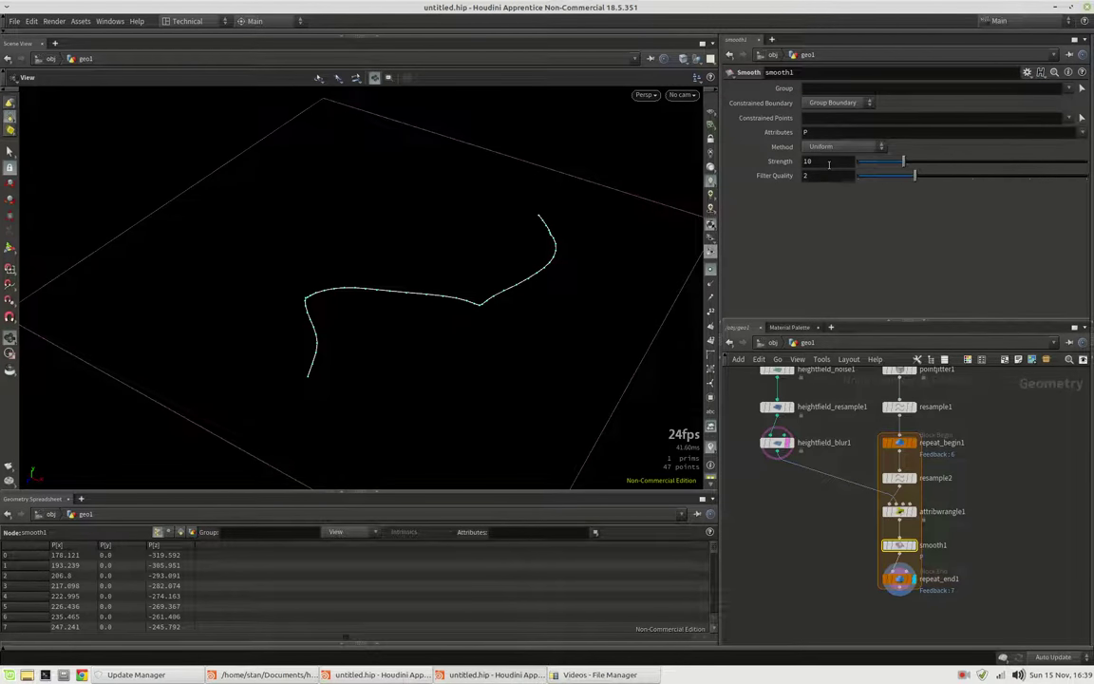
Change attribwrangle1's gradient step multiplier from 24 to 16
{"action": "left_click", "coordinate": [899, 513]}
{"action": "left_click", "coordinate": [831, 166]}
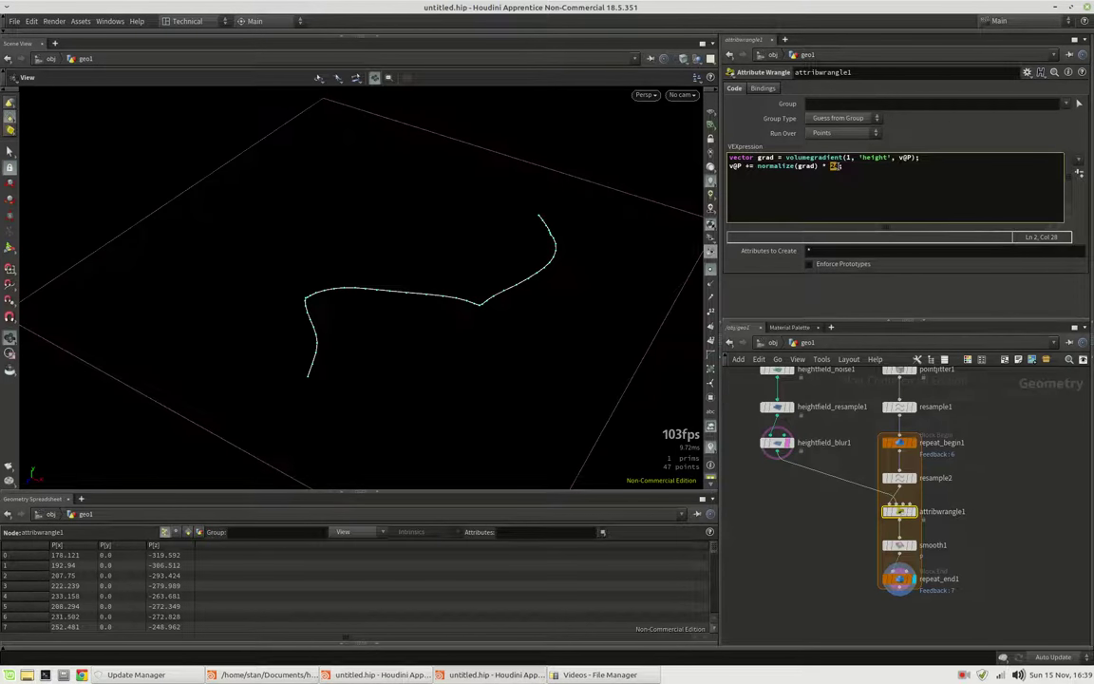
{"action": "type", "text": "16"}
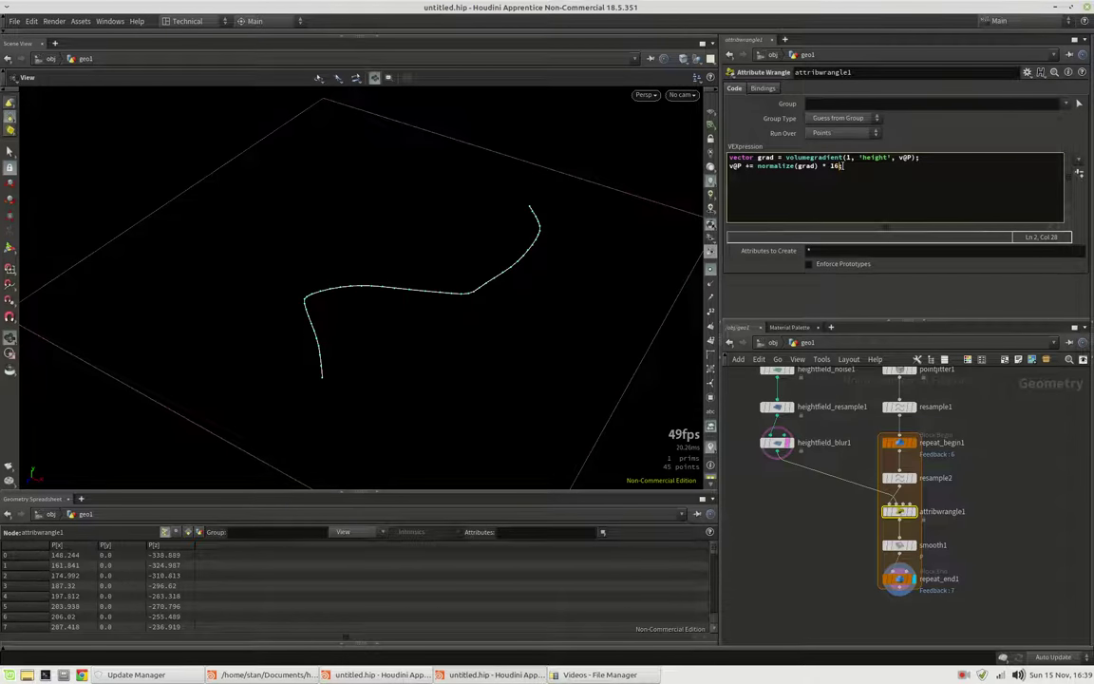
Set repeat_end1's Iterations to 20
{"action": "left_click", "coordinate": [899, 578]}
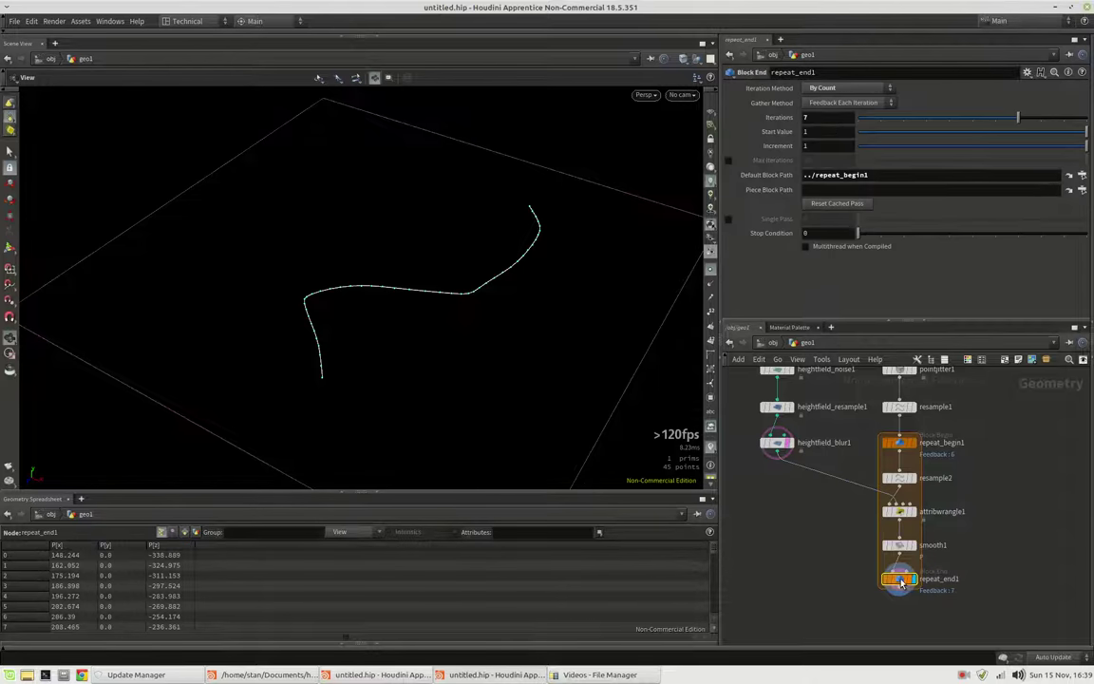
{"action": "double_click", "coordinate": [816, 117]}
{"action": "type", "text": "20"}
{"action": "key", "text": "Return"}
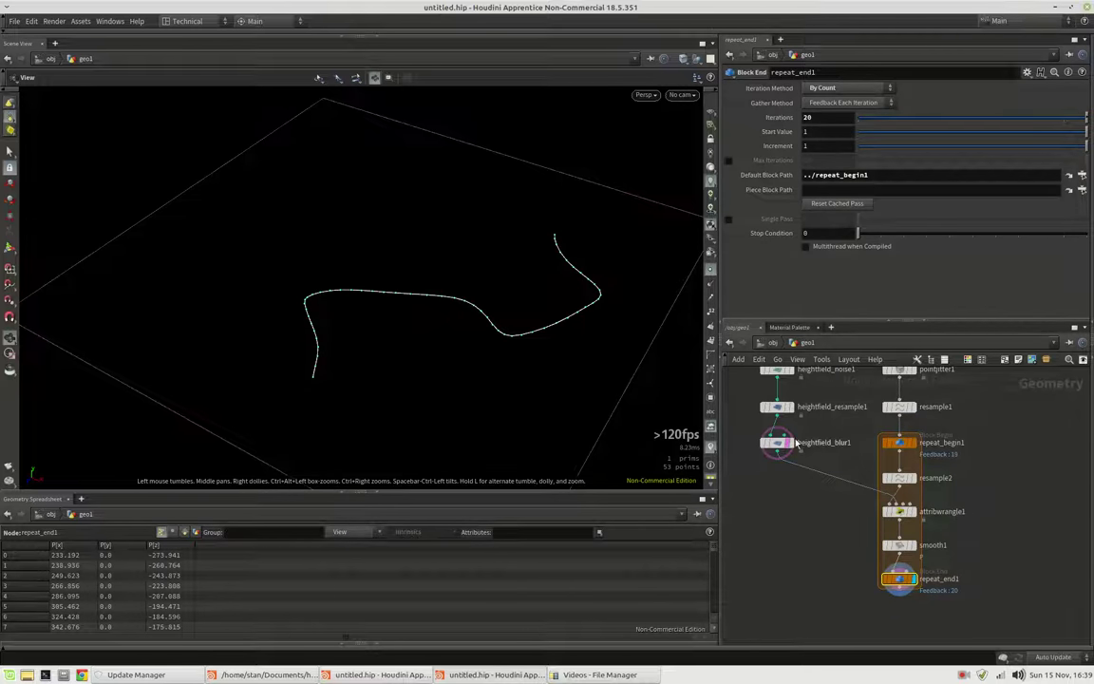
{"action": "left_click", "coordinate": [796, 446]}
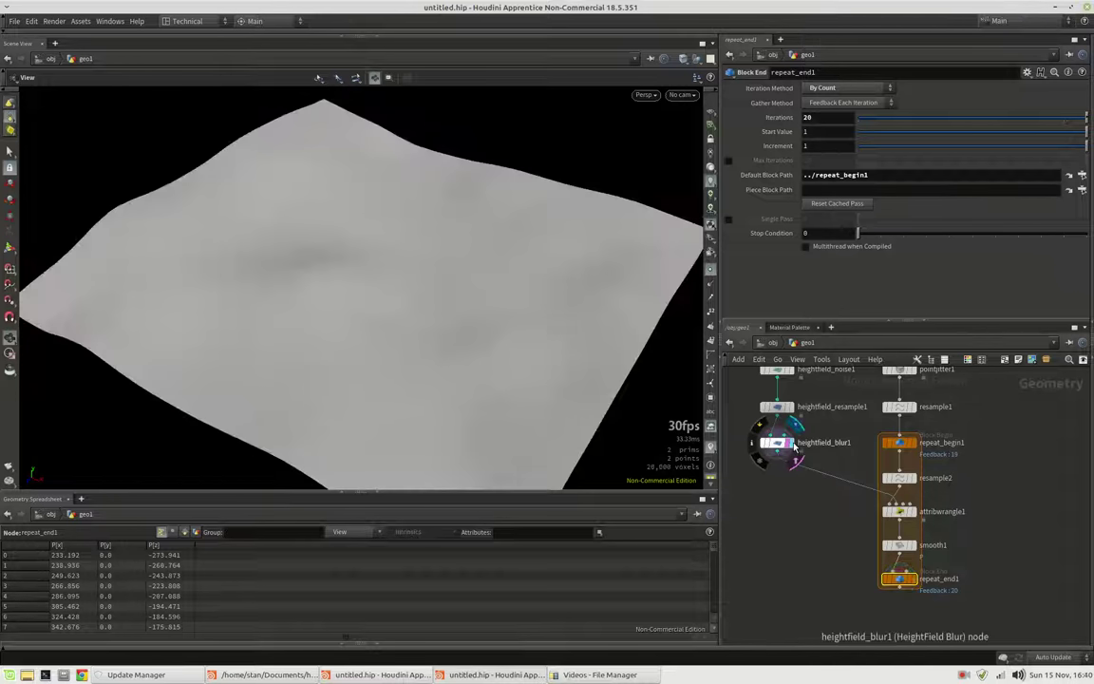
{"action": "left_click_drag", "start_coordinate": [518, 356], "coordinate": [609, 245]}
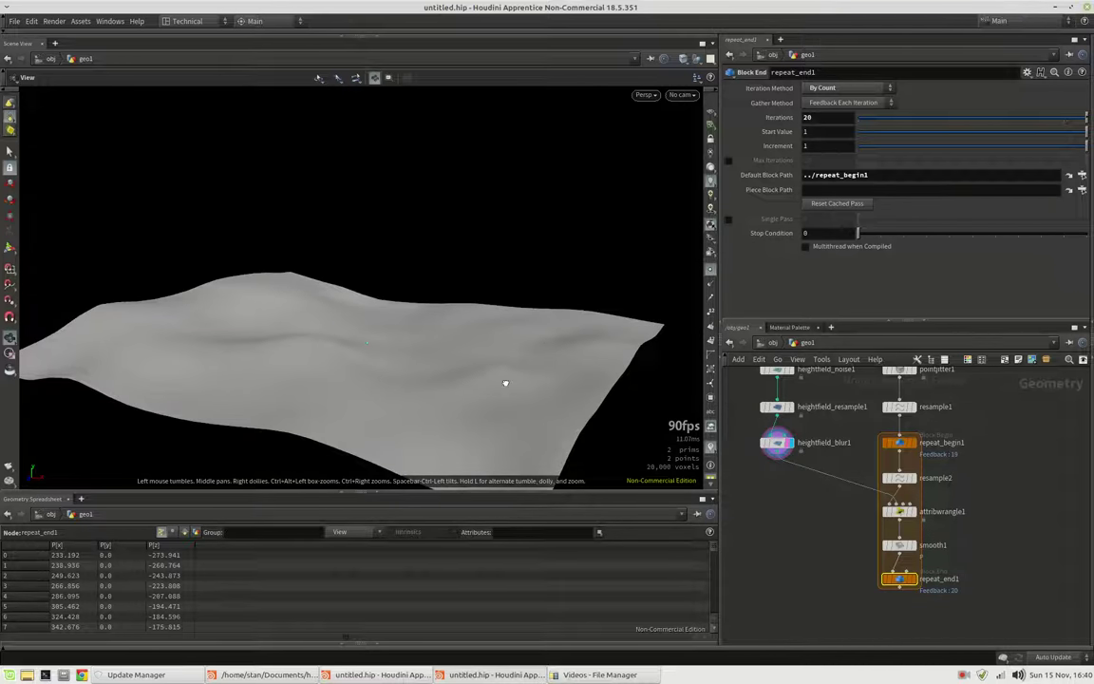
{"action": "left_click_drag", "start_coordinate": [500, 384], "coordinate": [496, 303]}
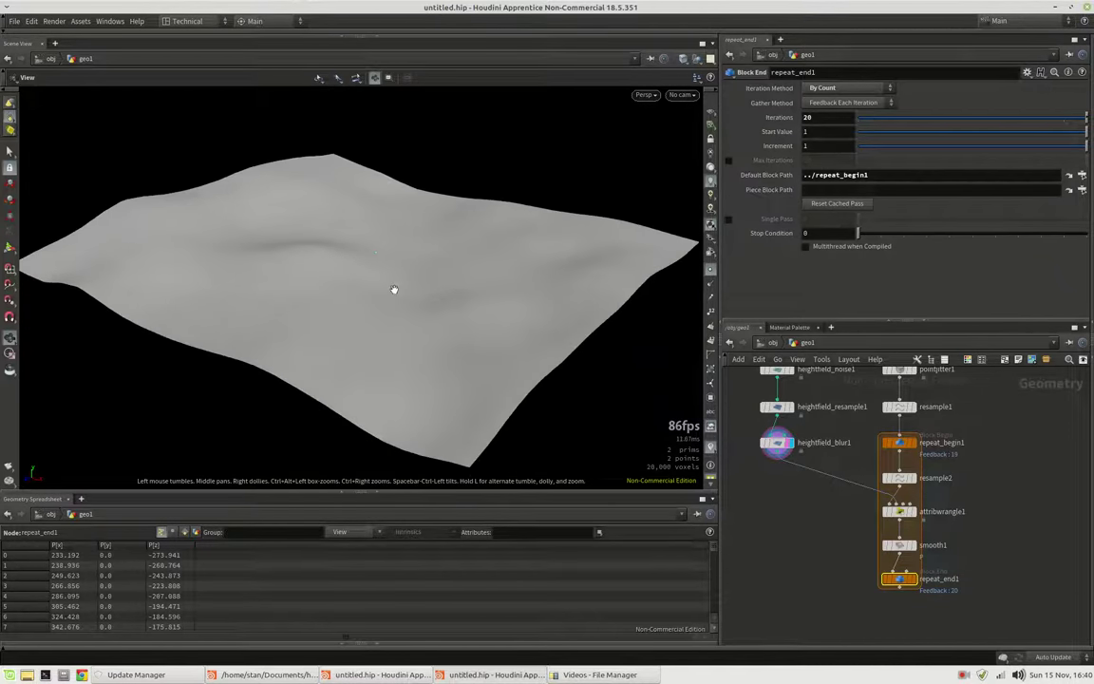
{"action": "left_click", "coordinate": [912, 578]}
{"action": "left_click_drag", "start_coordinate": [376, 389], "coordinate": [325, 266]}
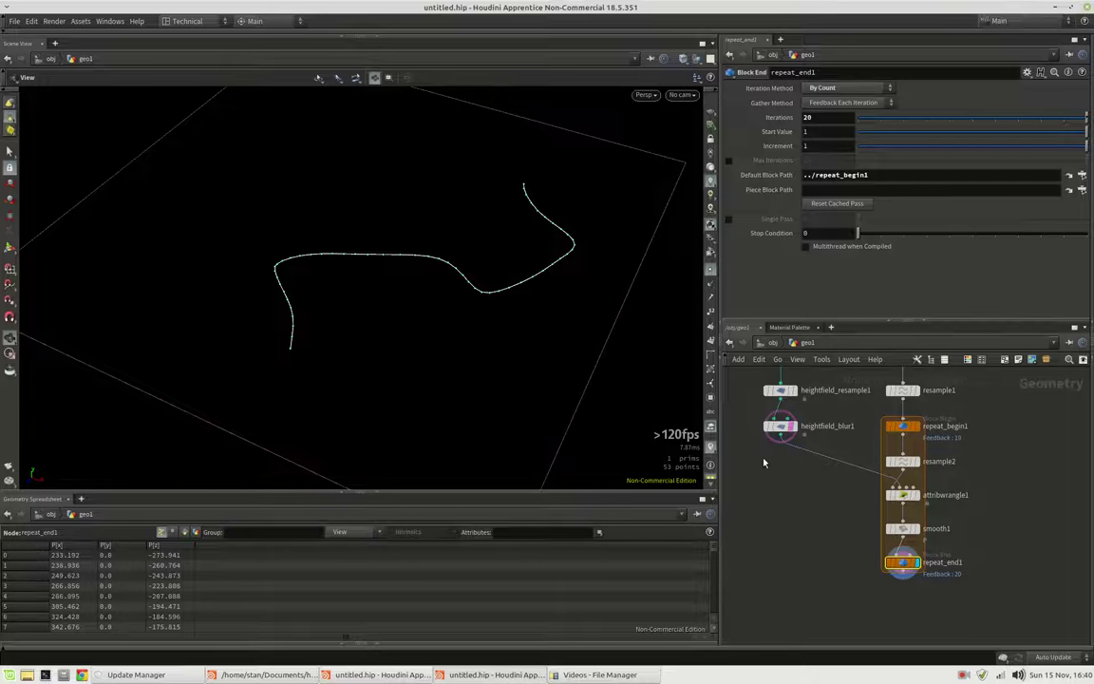
Create a Volume Wrangle node wired from heightfield_blur1's output
{"action": "left_click", "coordinate": [777, 456]}
{"action": "key", "text": "Tab"}
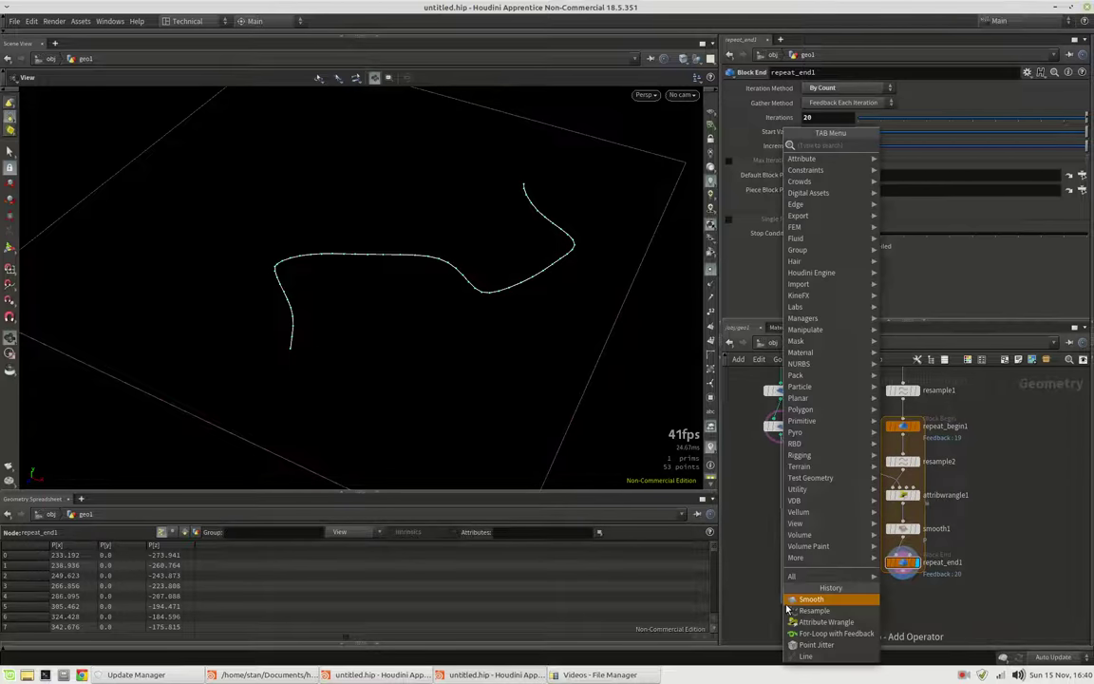
{"action": "type", "text": "volw"}
{"action": "key", "text": "Return"}
{"action": "left_click", "coordinate": [778, 601]}
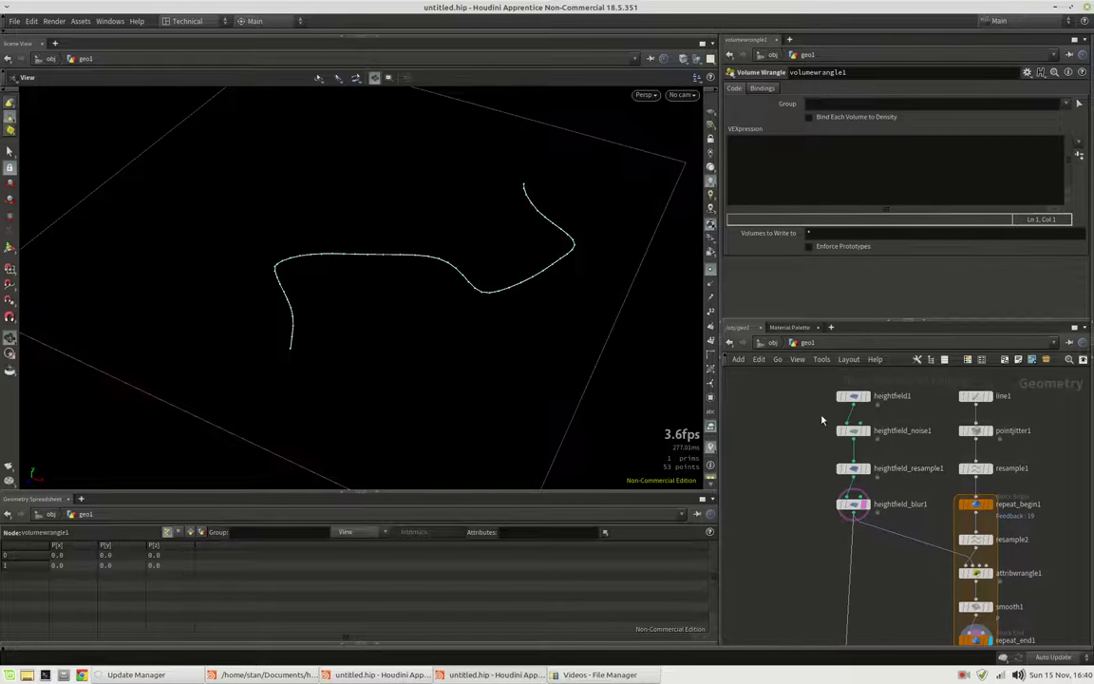
Tidy the network layout and connect repeat_end1's river curve into volumewrangle1's second input
{"action": "left_click_drag", "start_coordinate": [840, 432], "coordinate": [786, 431]}
{"action": "left_click", "coordinate": [798, 518]}
{"action": "left_click", "coordinate": [807, 401]}
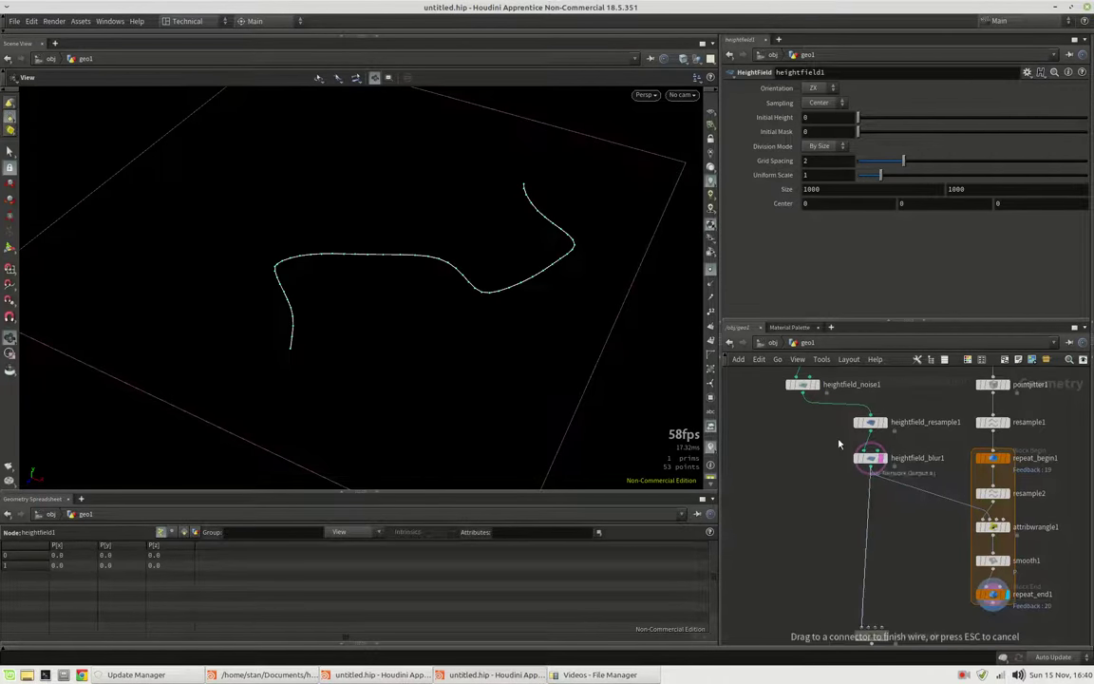
{"action": "middle_click_drag", "start_coordinate": [798, 475], "coordinate": [800, 403]}
{"action": "left_click_drag", "start_coordinate": [879, 587], "coordinate": [837, 600]}
{"action": "left_click", "coordinate": [854, 583]}
{"action": "left_click", "coordinate": [1003, 561]}
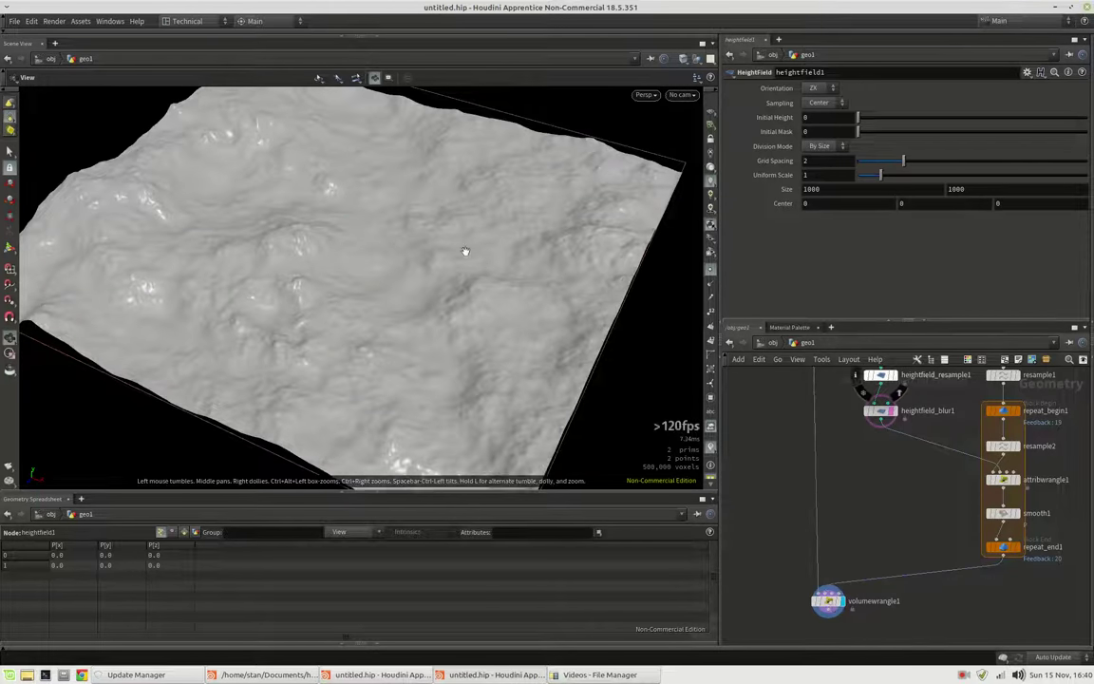
Inspect the terrain from another angle and bring up volumewrangle1's parameters
{"action": "left_click_drag", "start_coordinate": [464, 249], "coordinate": [664, 280]}
{"action": "left_click_drag", "start_coordinate": [386, 215], "coordinate": [608, 271]}
{"action": "left_click", "coordinate": [828, 601]}
{"action": "left_click", "coordinate": [831, 170]}
Compute dist with xyzdist(1, v@P, prim, uvw), declaring int prim and vector uvw first
{"action": "type", "text": "float dist ="}
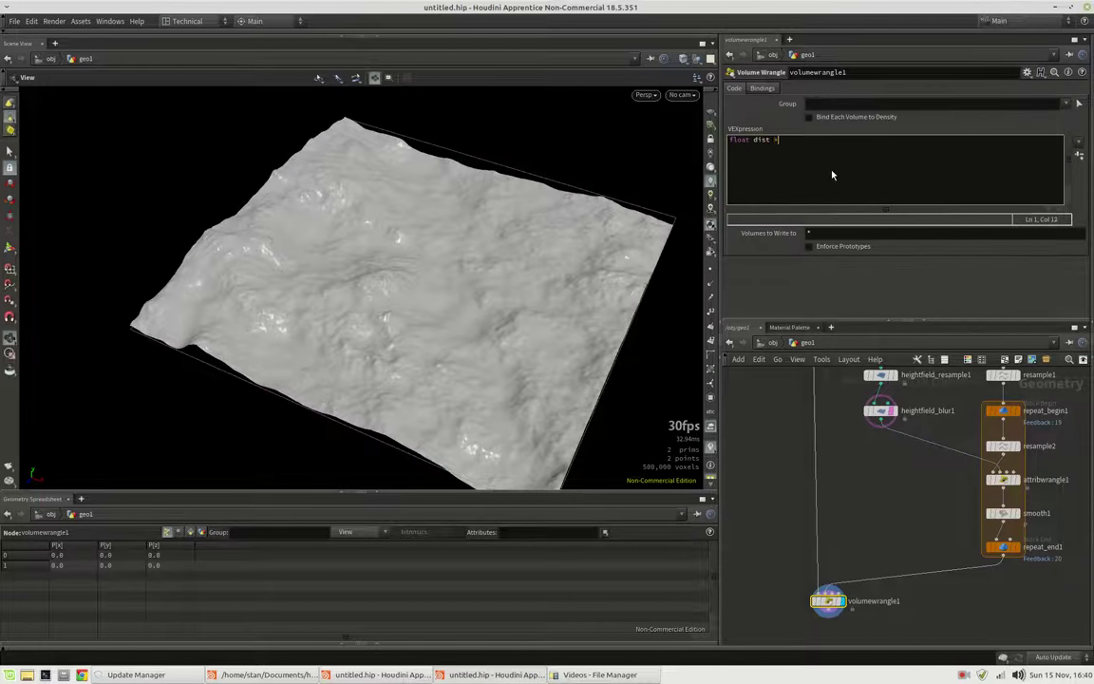
{"action": "type", "text": " xyzdist("}
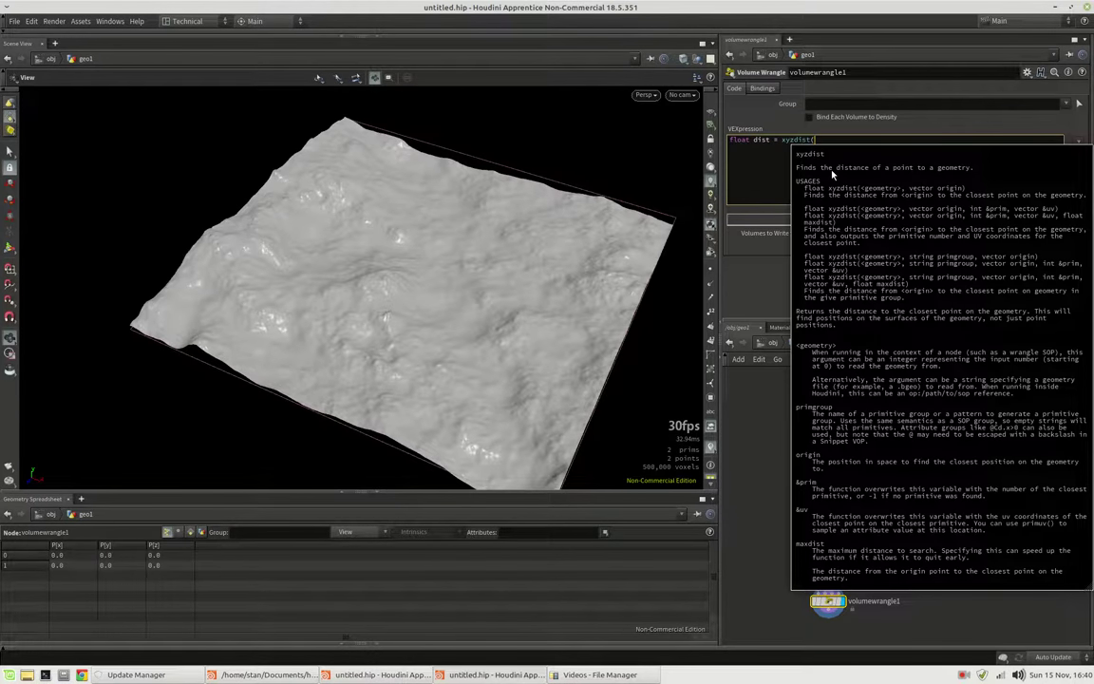
{"action": "type", "text": "1, v@P"}
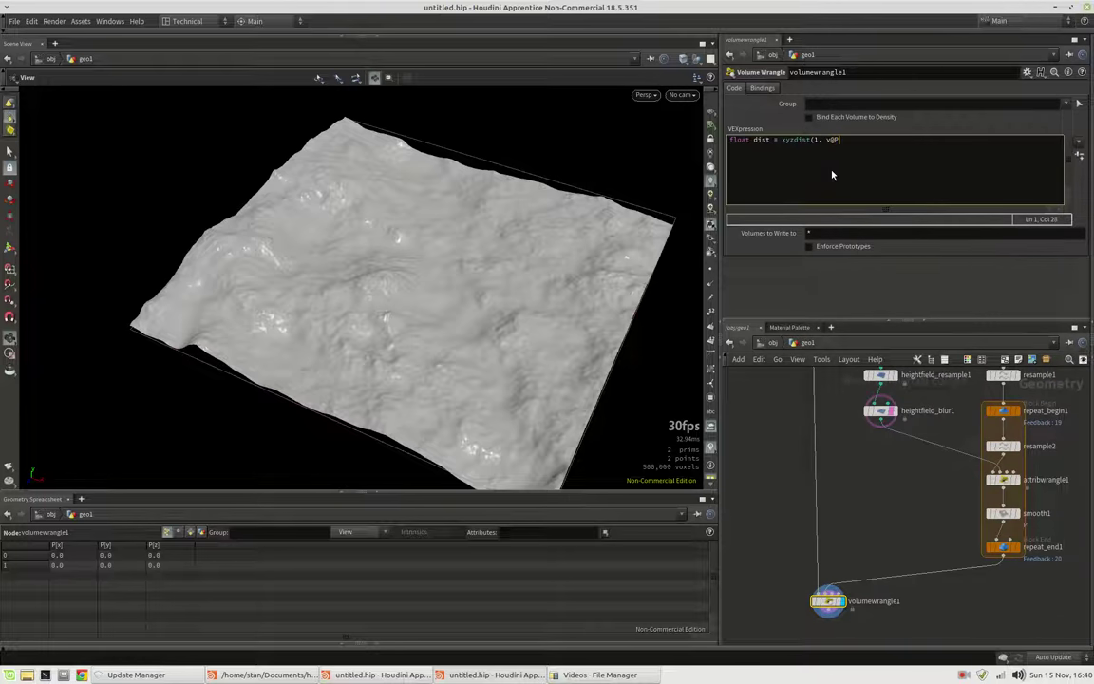
{"action": "type", "text": ", prim, uvw);"}
{"action": "key", "text": "Left"}
{"action": "key", "text": "Left"}
{"action": "key", "text": "Left"}
{"action": "key", "text": "Left"}
{"action": "key", "text": "Left"}
{"action": "key", "text": "Left"}
{"action": "key", "text": "Left"}
{"action": "key", "text": "Left"}
{"action": "key", "text": "Left"}
{"action": "key", "text": "Left"}
{"action": "key", "text": "Left"}
{"action": "key", "text": "Left"}
{"action": "key", "text": "Left"}
{"action": "key", "text": "Left"}
{"action": "key", "text": "Left"}
{"action": "key", "text": "Left"}
{"action": "key", "text": "Left"}
{"action": "key", "text": "Left"}
{"action": "key", "text": "Left"}
{"action": "key", "text": "Left"}
{"action": "key", "text": "Home"}
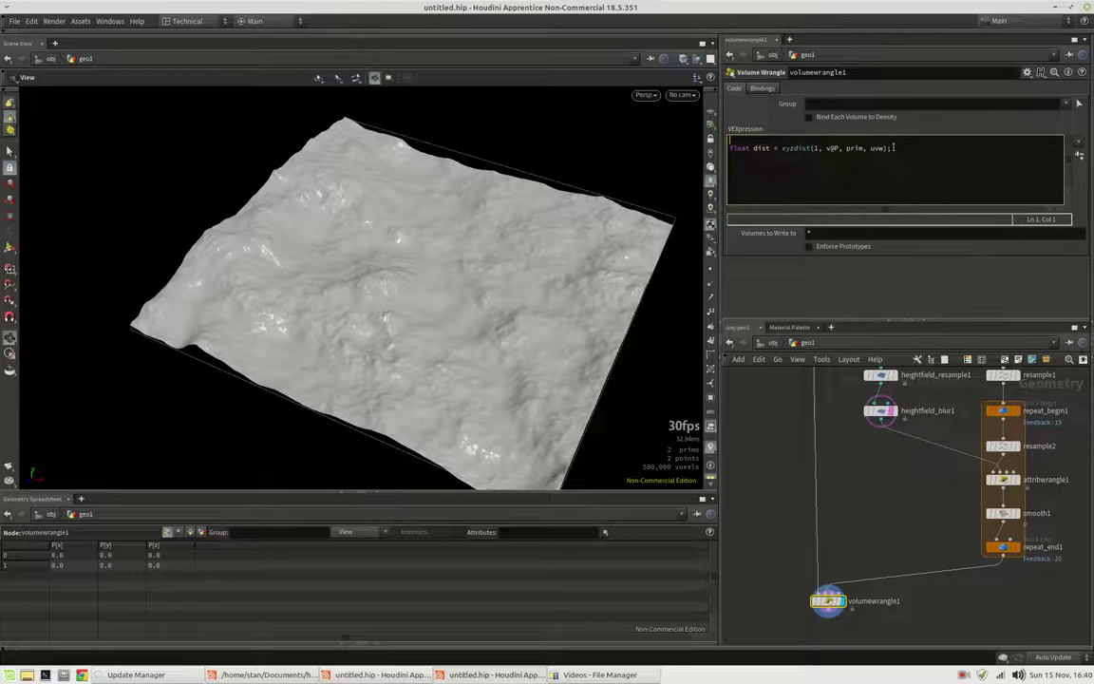
{"action": "type", "text": "int prim; vector uvw;"}
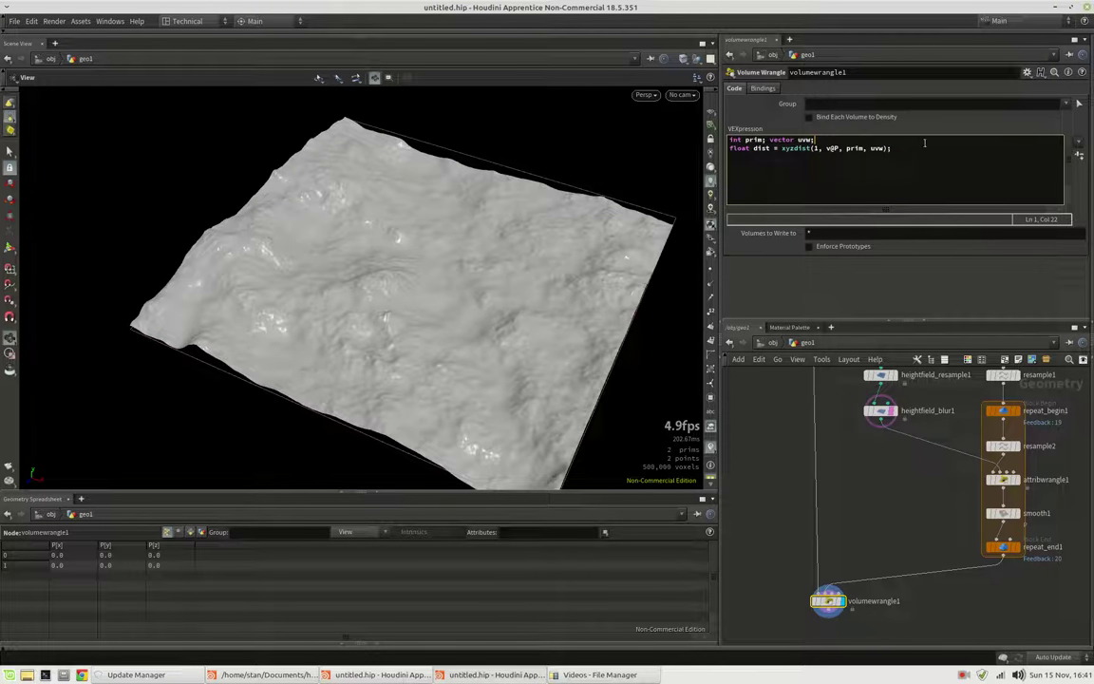
Add the line float mask = smooth(width_min, width_max, dist, 0.5);
{"action": "key", "text": "Return"}
{"action": "type", "text": "float mask = smooth"}
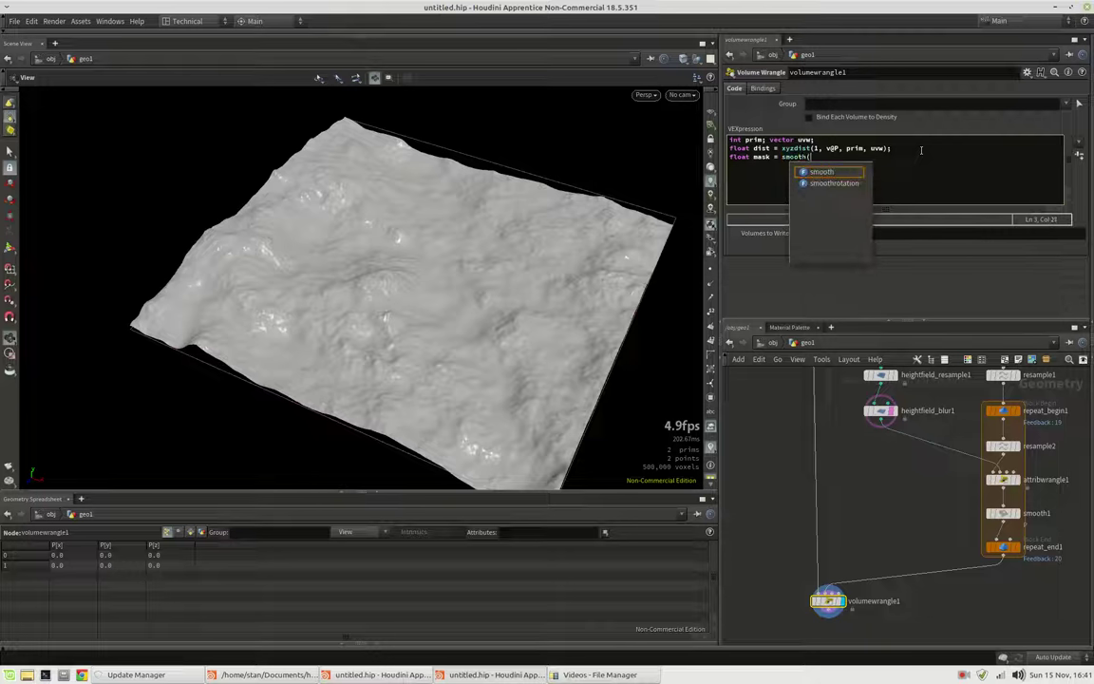
{"action": "type", "text": "("}
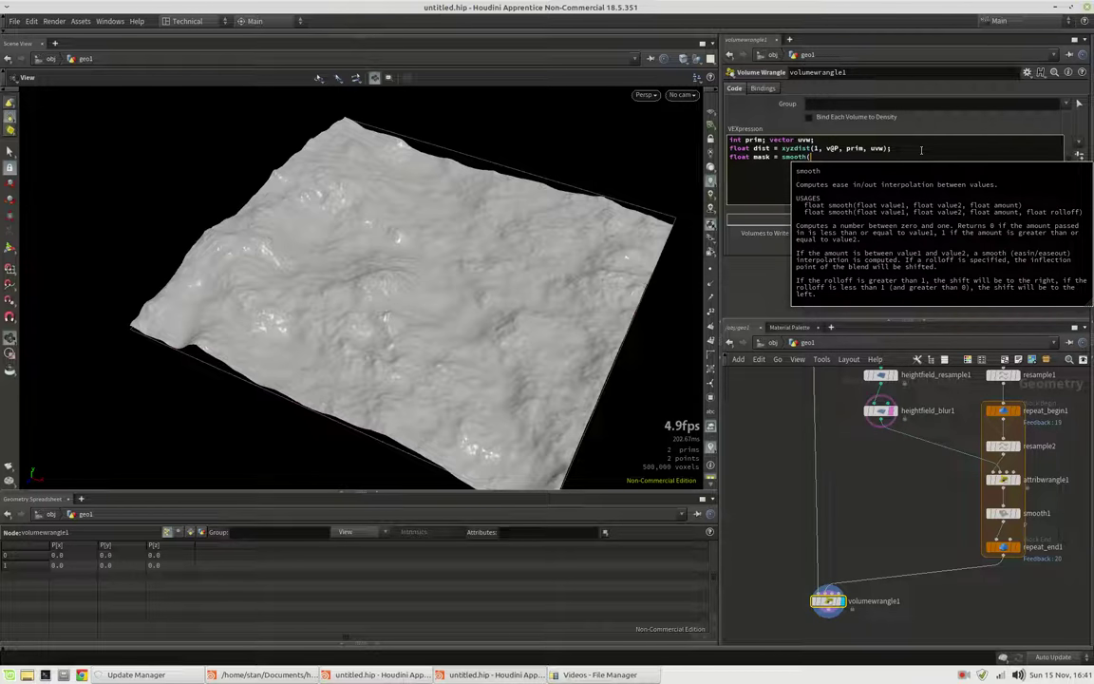
{"action": "type", "text": "widt"}
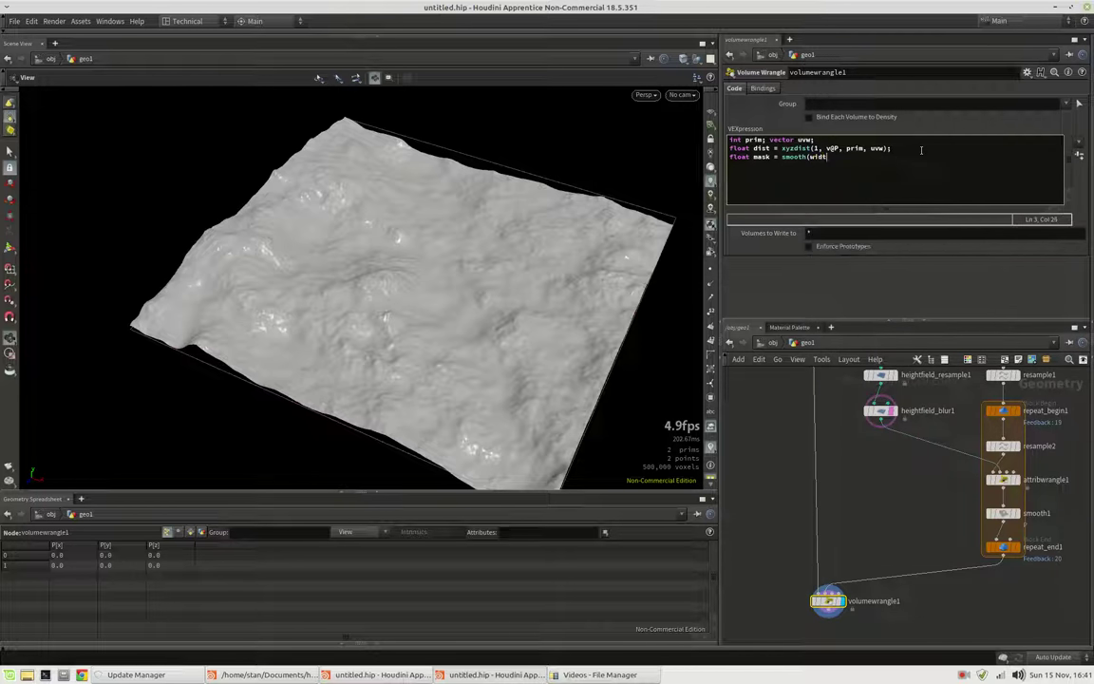
{"action": "type", "text": "h_min, width_max, dist"}
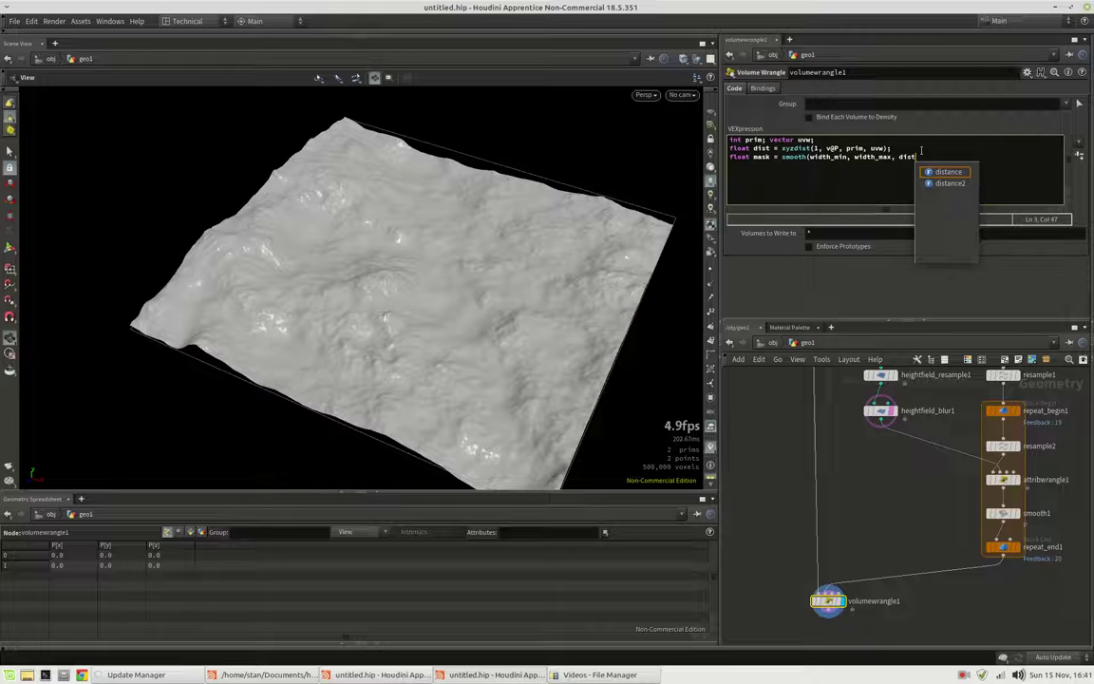
{"action": "type", "text": ", 0.5)"}
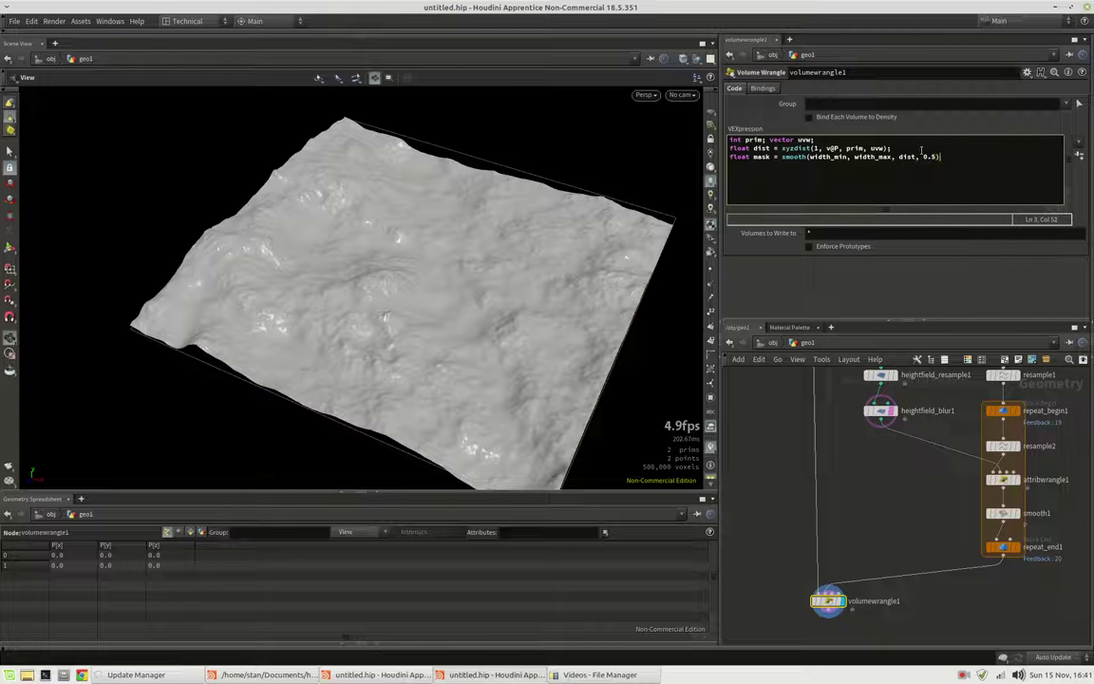
{"action": "type", "text": ";"}
Add width_min = chf('minimum_width') and width_max = chf('maximum_width') lines at the top of the code
{"action": "key", "text": "Home"}
{"action": "key", "text": "Return"}
{"action": "key", "text": "Return"}
{"action": "type", "text": "float wid"}
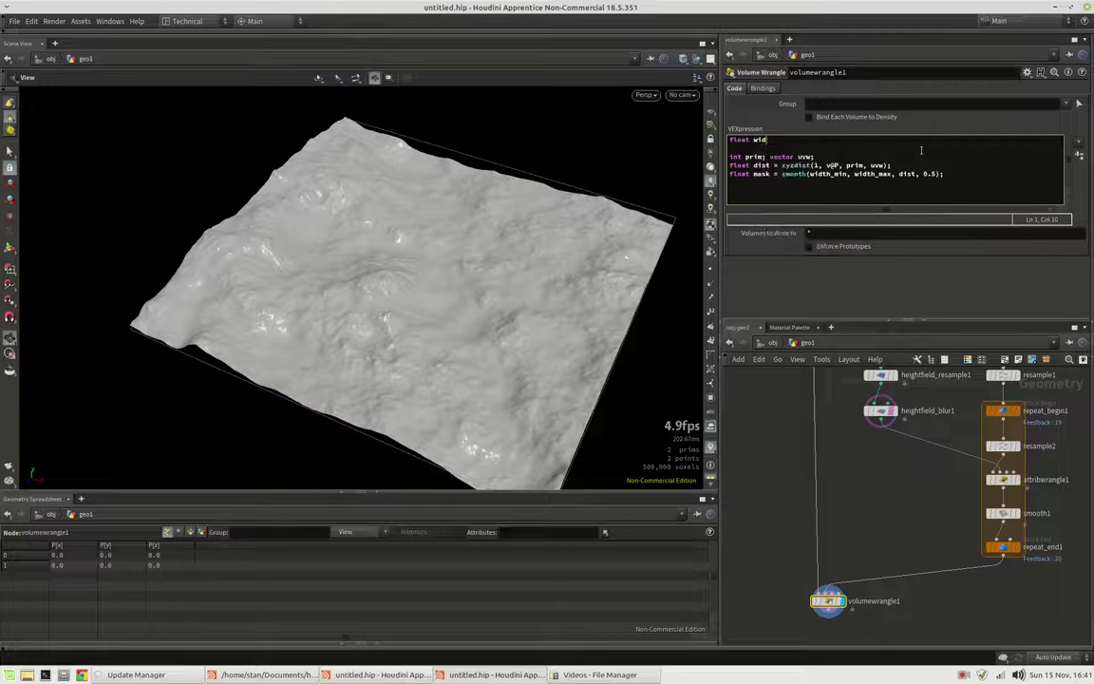
{"action": "type", "text": "th_min "}
{"action": "type", "text": "= chf();"}
{"action": "type", "text": "'"}
{"action": "type", "text": "min"}
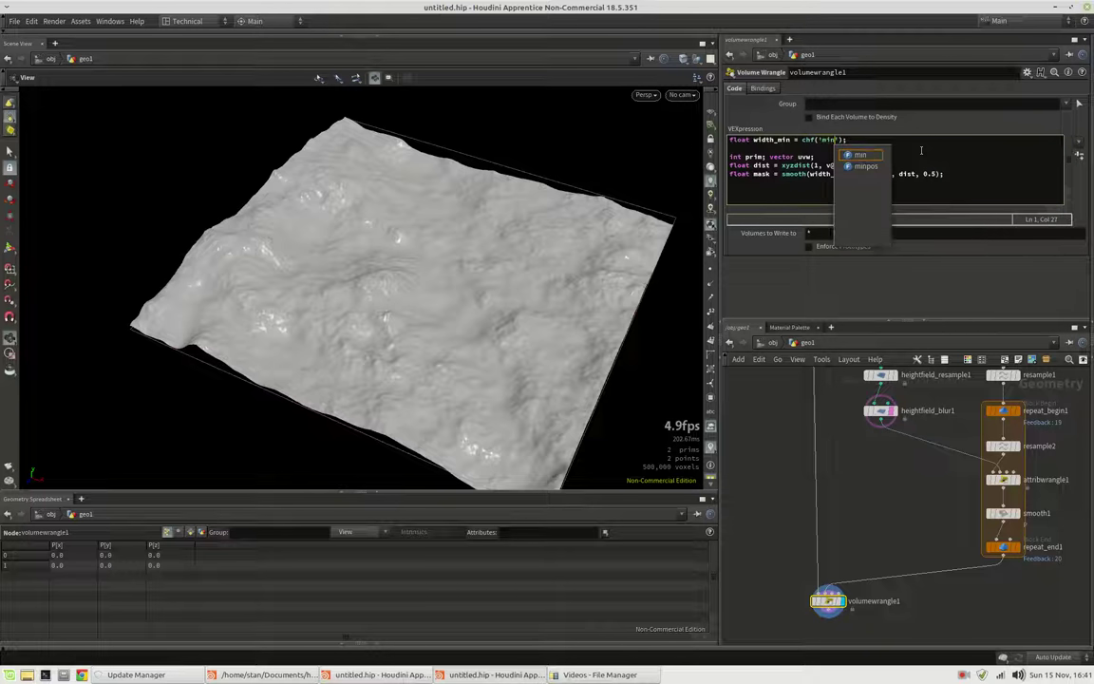
{"action": "type", "text": "imum_widt"}
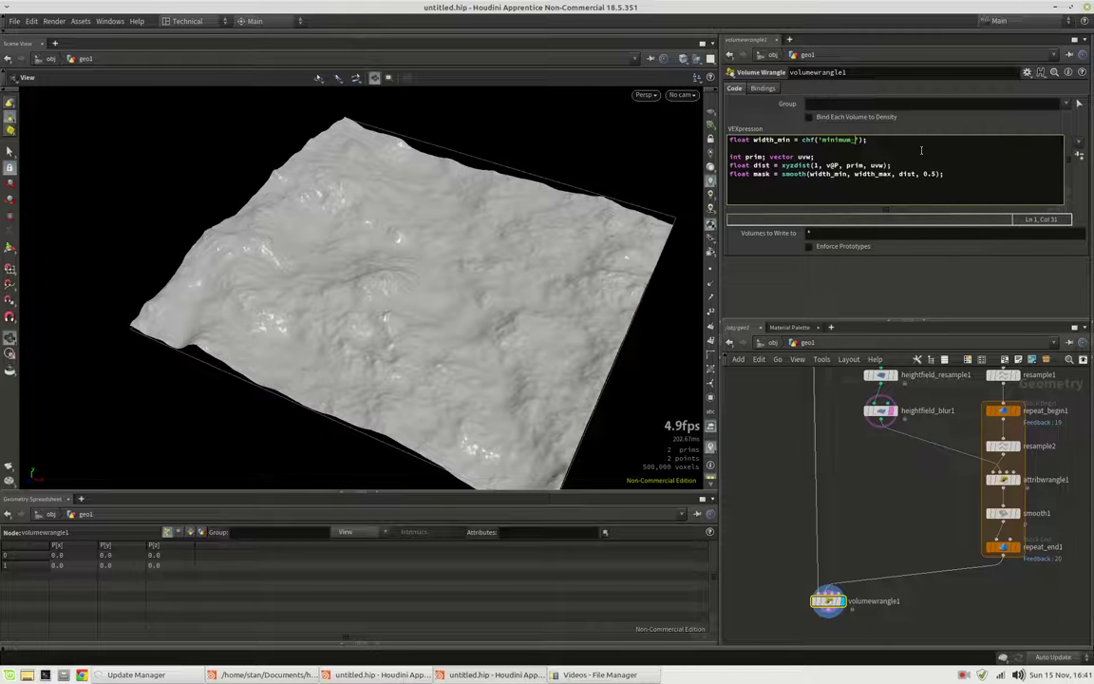
{"action": "type", "text": "h"}
{"action": "key", "text": "Return"}
{"action": "type", "text": "float width"}
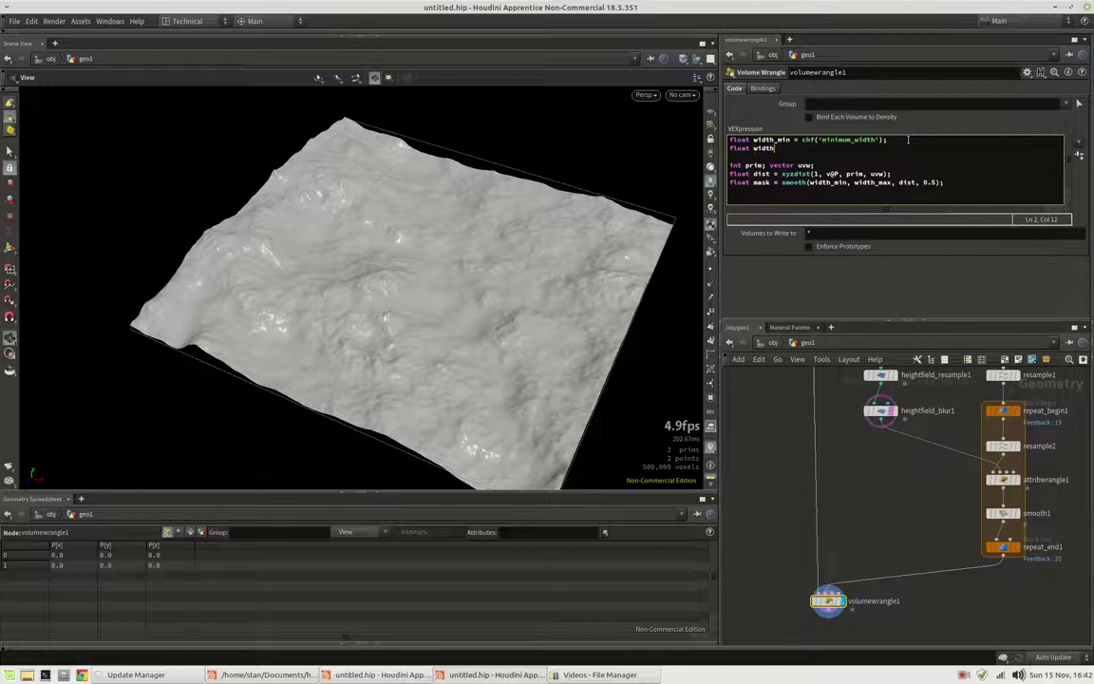
{"action": "type", "text": "_max = chf('maximum_width');"}
Create spare parameters for the width channels and give Minimum Width a default of 10
{"action": "left_click", "coordinate": [1079, 154]}
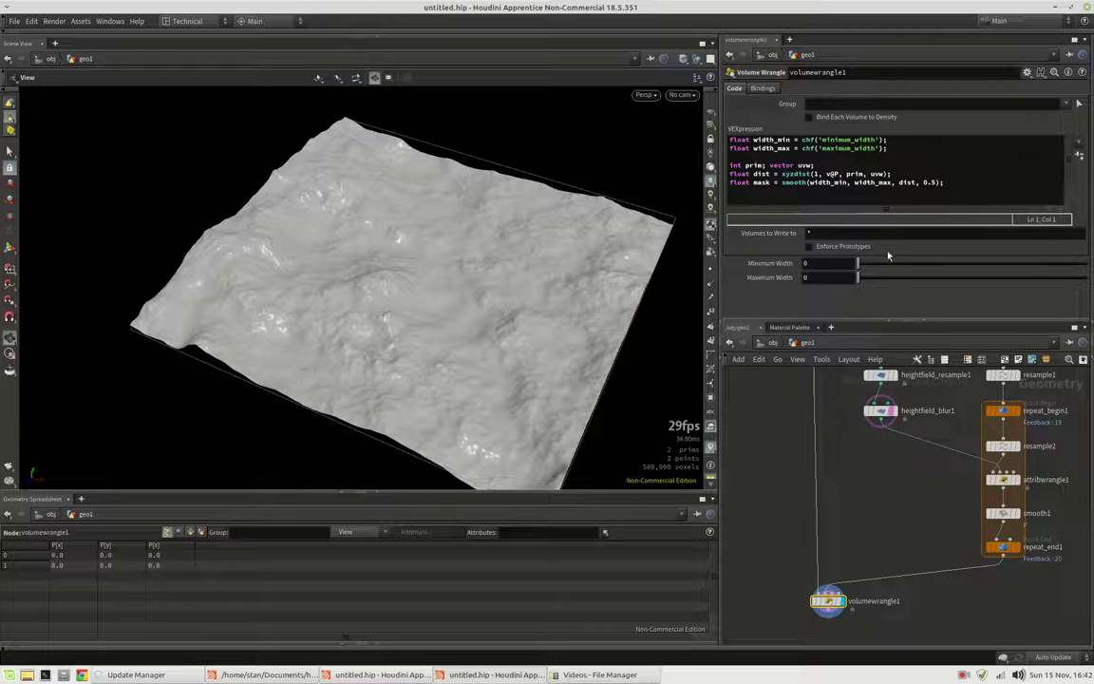
{"action": "left_click", "coordinate": [1027, 73]}
{"action": "left_click", "coordinate": [983, 84]}
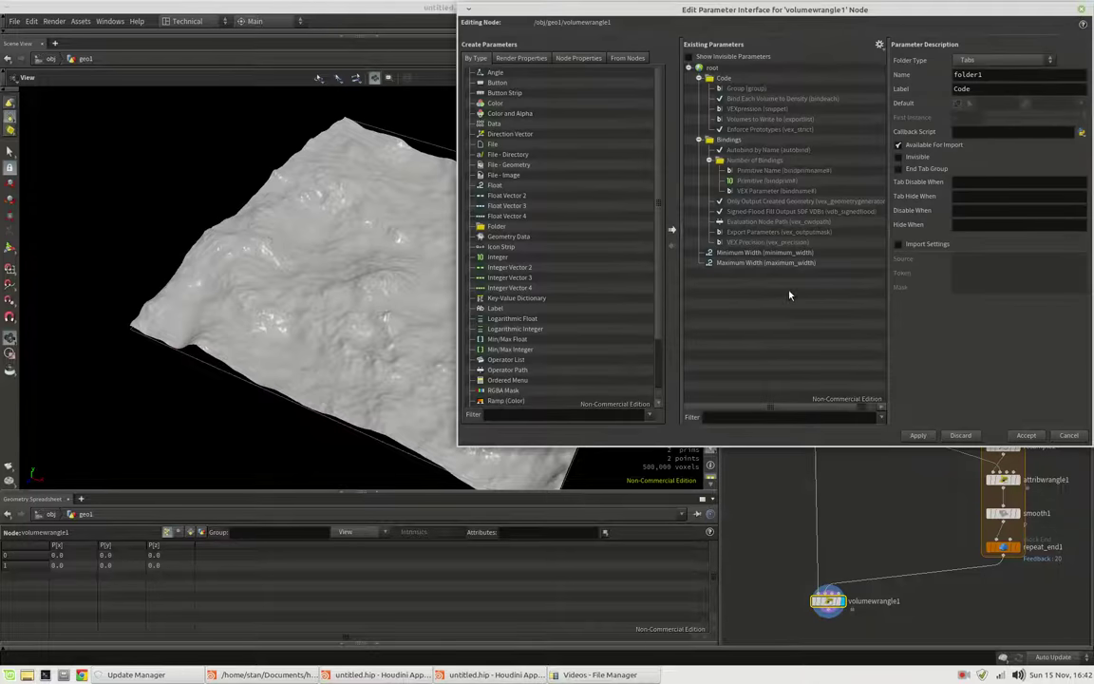
{"action": "left_click", "coordinate": [764, 253]}
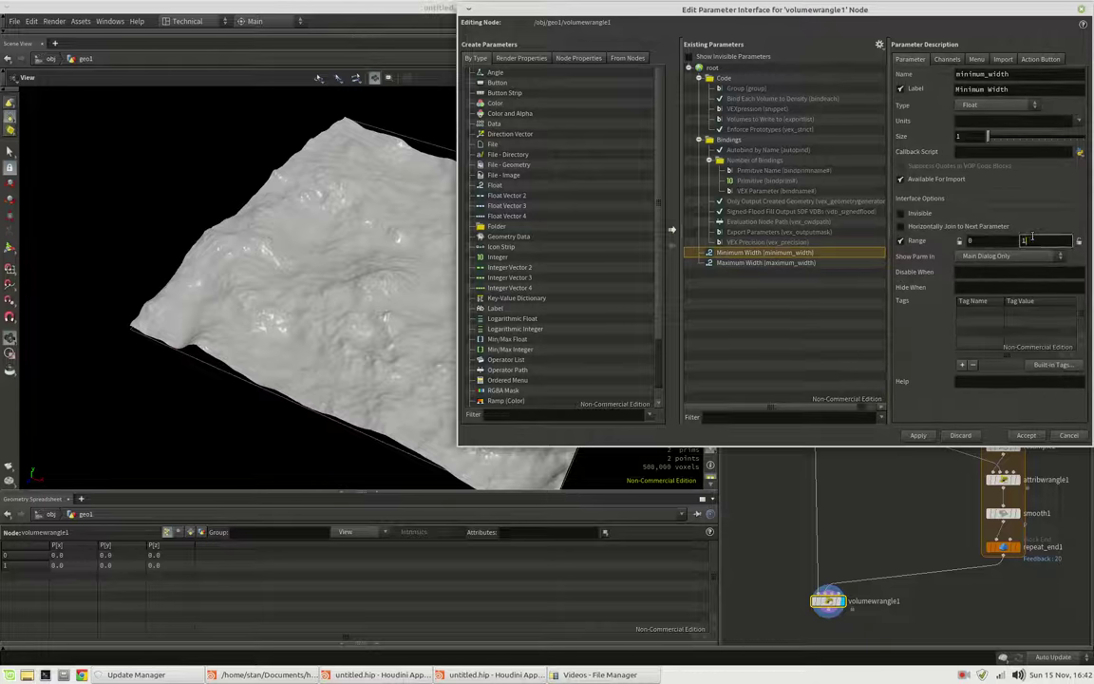
{"action": "type", "text": "00"}
{"action": "left_click", "coordinate": [947, 59]}
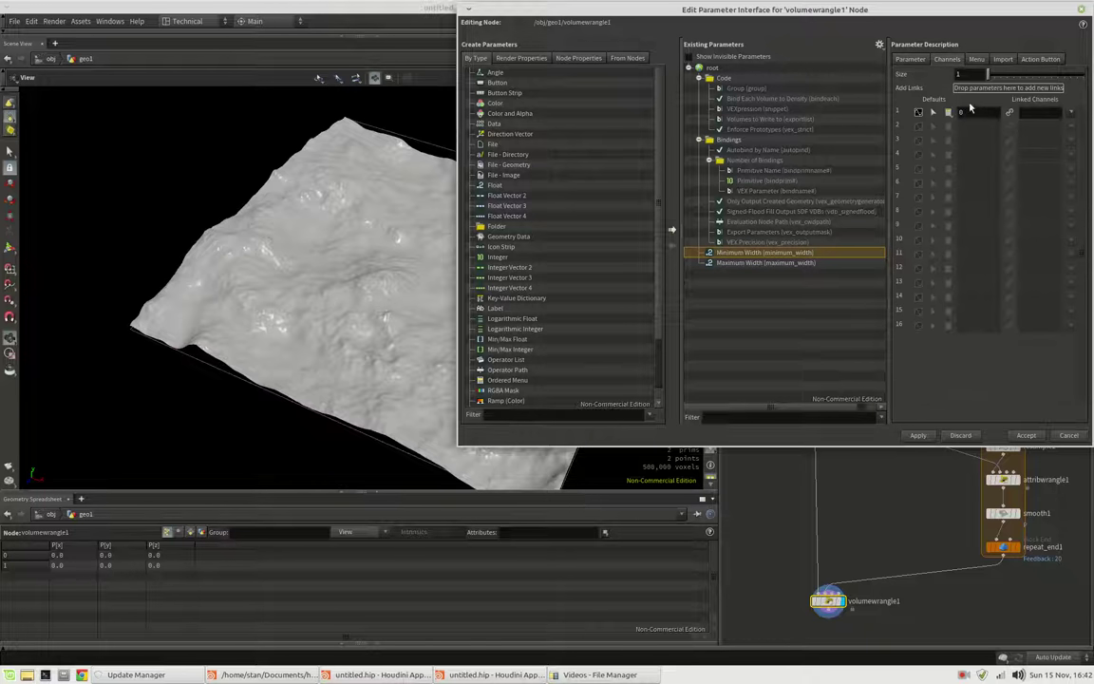
{"action": "left_click", "coordinate": [977, 112]}
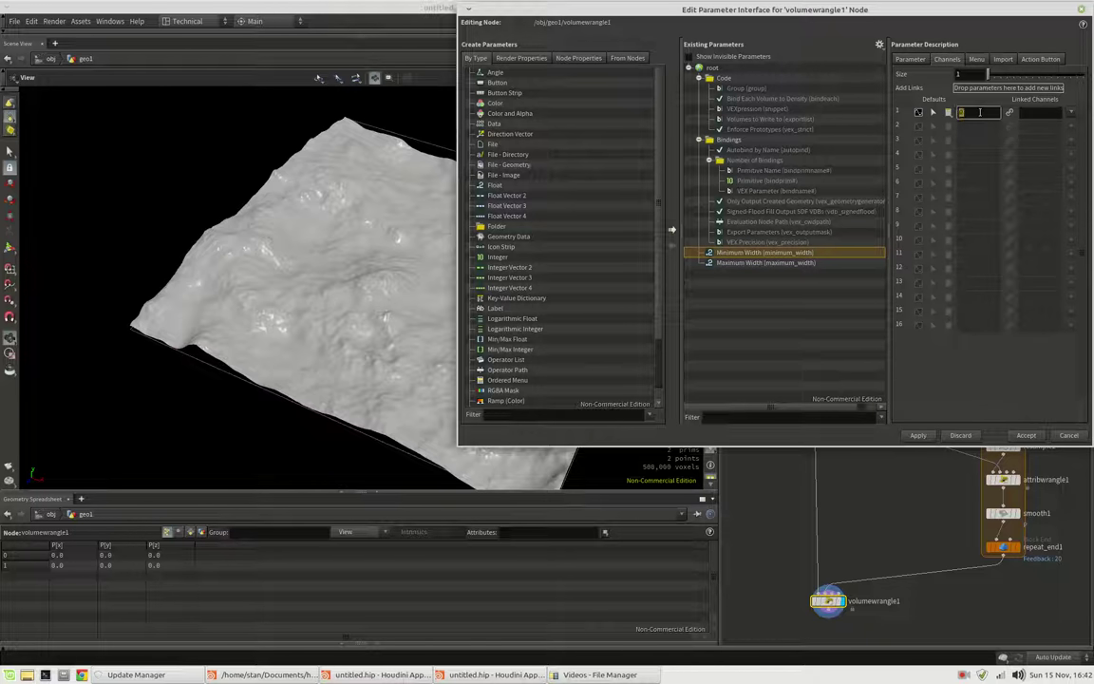
Give Maximum Width a default of 20, adjust its range, and accept the changes
{"action": "left_click", "coordinate": [769, 262]}
{"action": "left_click", "coordinate": [971, 113]}
{"action": "type", "text": "2"}
{"action": "left_click", "coordinate": [910, 59]}
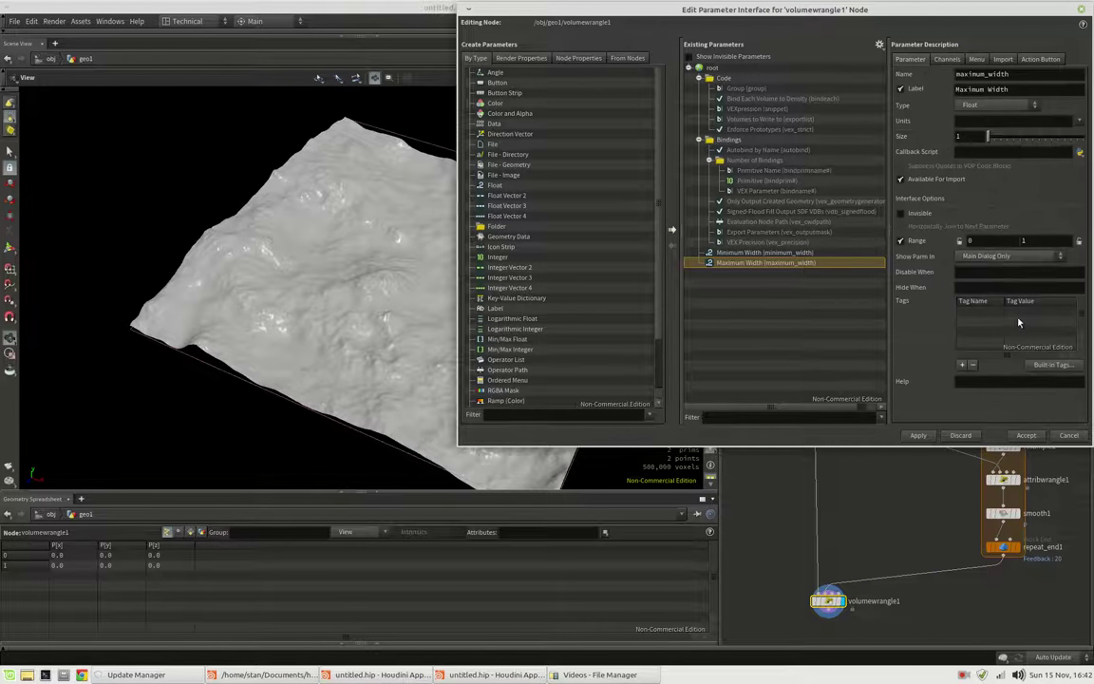
{"action": "left_click", "coordinate": [1030, 244]}
{"action": "left_click", "coordinate": [1025, 435]}
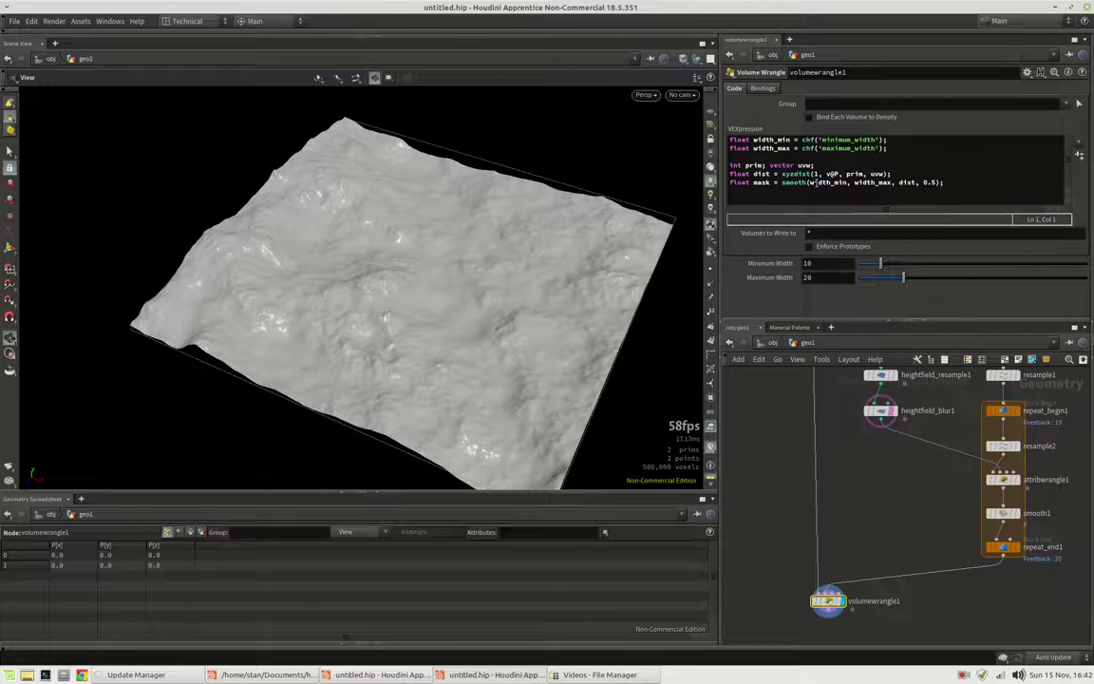
Review the smooth() arguments: width_min, width_max, dist and the 0.5 rolloff
{"action": "double_click", "coordinate": [807, 183]}
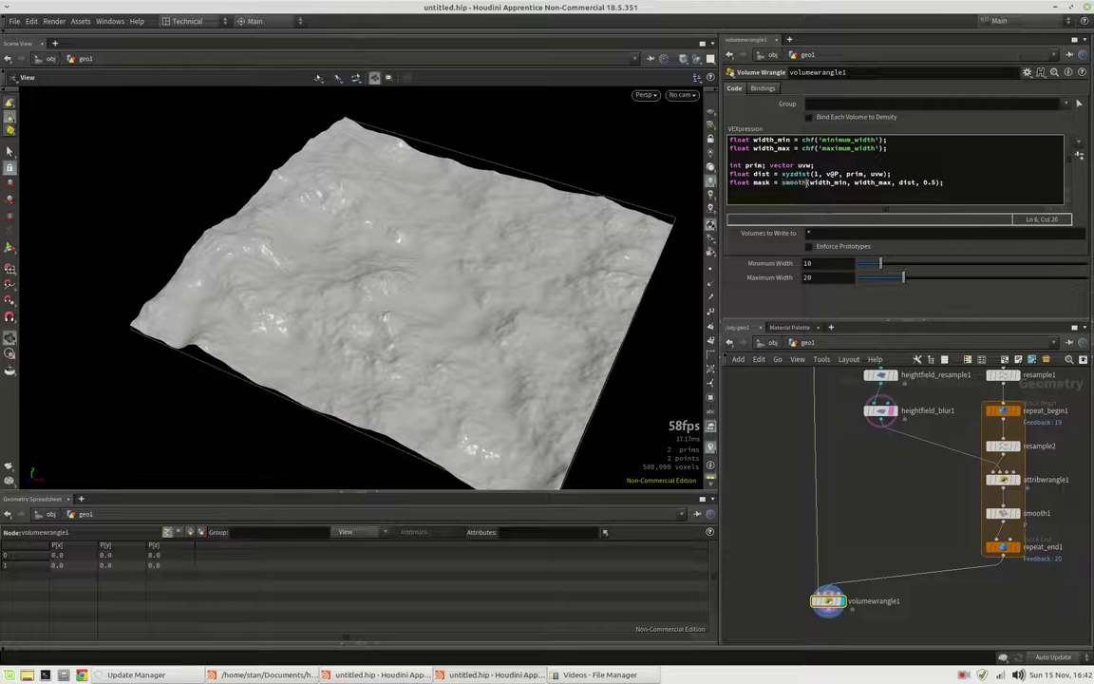
{"action": "left_click", "coordinate": [808, 183]}
{"action": "left_click_drag", "start_coordinate": [808, 183], "coordinate": [822, 183]}
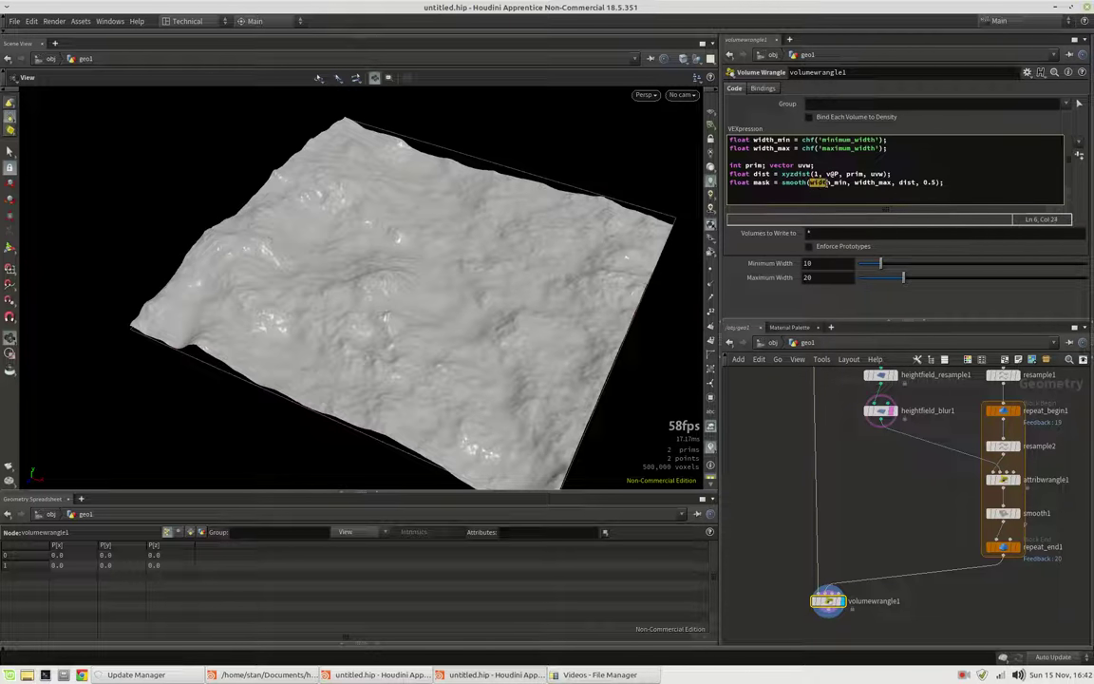
{"action": "left_click", "coordinate": [836, 183]}
{"action": "left_click", "coordinate": [875, 183]}
{"action": "left_click", "coordinate": [875, 182]}
{"action": "double_click", "coordinate": [908, 182]}
{"action": "left_click", "coordinate": [832, 181]}
{"action": "key", "text": "shift+Right"}
{"action": "key", "text": "shift+Right"}
{"action": "key", "text": "shift+Right"}
Write the result to the mask layer with f@mask = mask;
{"action": "key", "text": "End"}
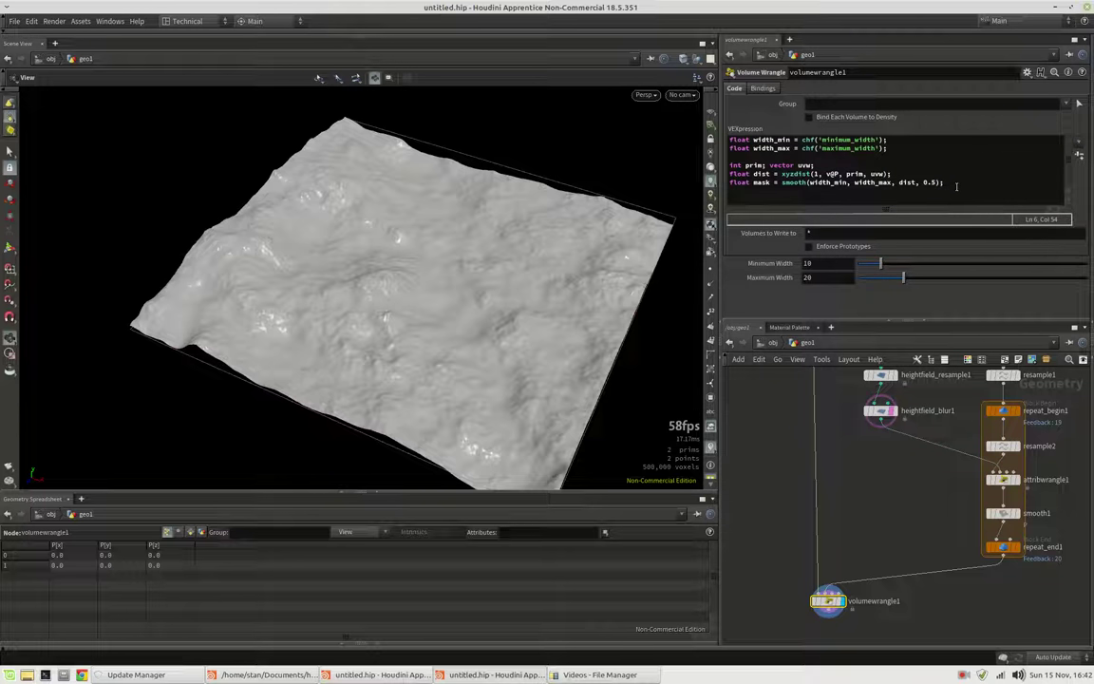
{"action": "key", "text": "Return"}
{"action": "key", "text": "Return"}
{"action": "type", "text": "f@mask = mask;"}
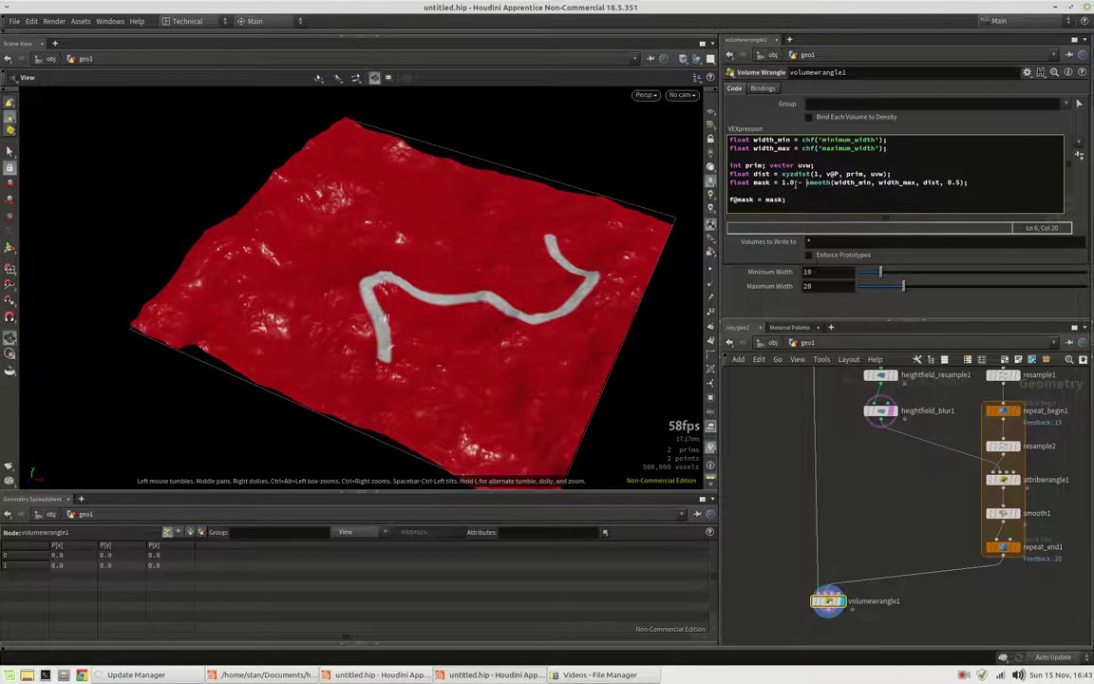
Invert the mask with '1.0 -' before smooth() and set widths to 12.7 minimum, 36.4 maximum
{"action": "left_click", "coordinate": [782, 182]}
{"action": "type", "text": "1.0 -"}
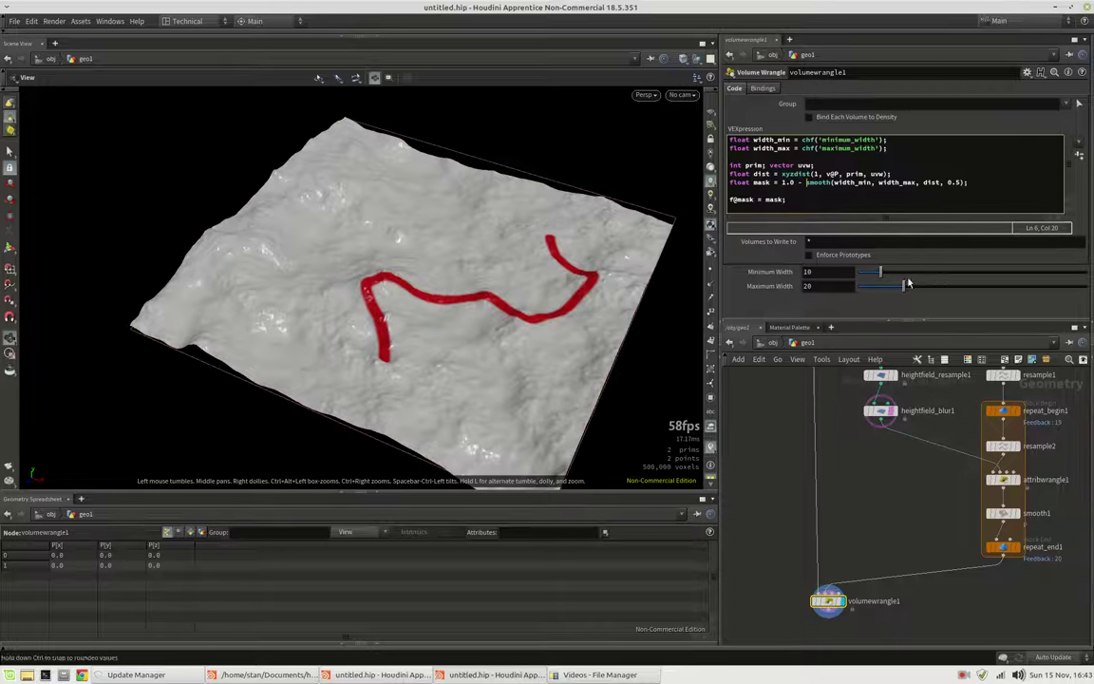
{"action": "mouse_move", "coordinate": [904, 285]}
{"action": "left_mouse_down"}
{"action": "mouse_move", "coordinate": [936, 294]}
{"action": "mouse_move", "coordinate": [905, 294]}
{"action": "mouse_move", "coordinate": [898, 286]}
{"action": "mouse_move", "coordinate": [910, 273]}
{"action": "mouse_move", "coordinate": [887, 273]}
{"action": "mouse_move", "coordinate": [947, 290]}
{"action": "mouse_move", "coordinate": [917, 291]}
{"action": "left_mouse_up"}
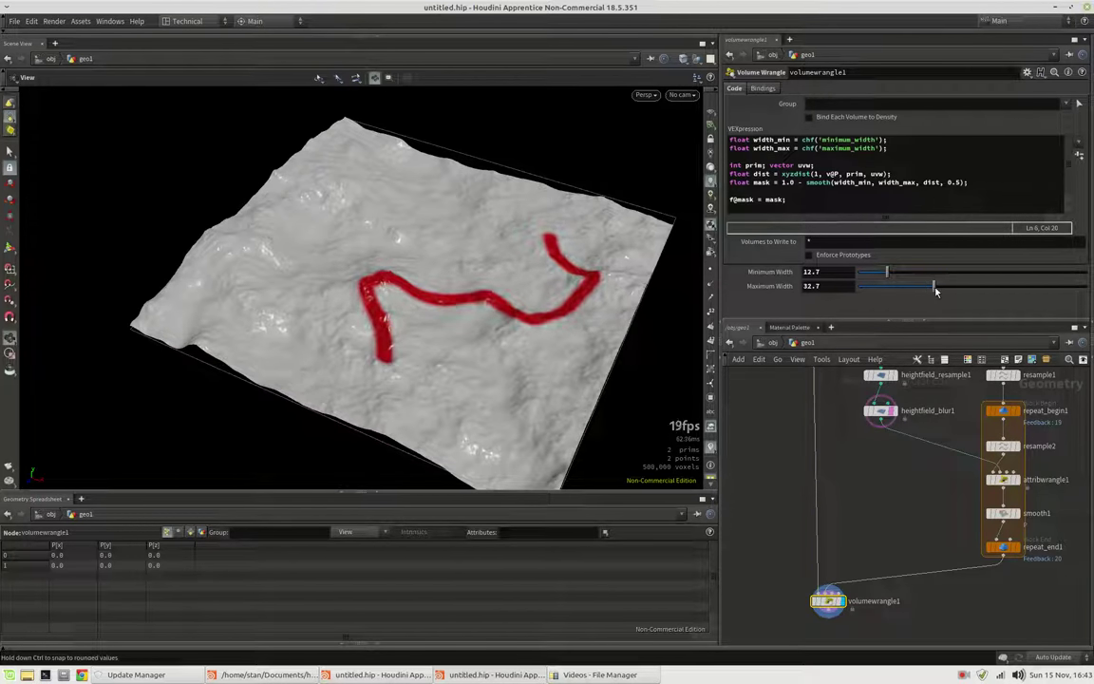
{"action": "left_click_drag", "start_coordinate": [513, 354], "coordinate": [403, 359]}
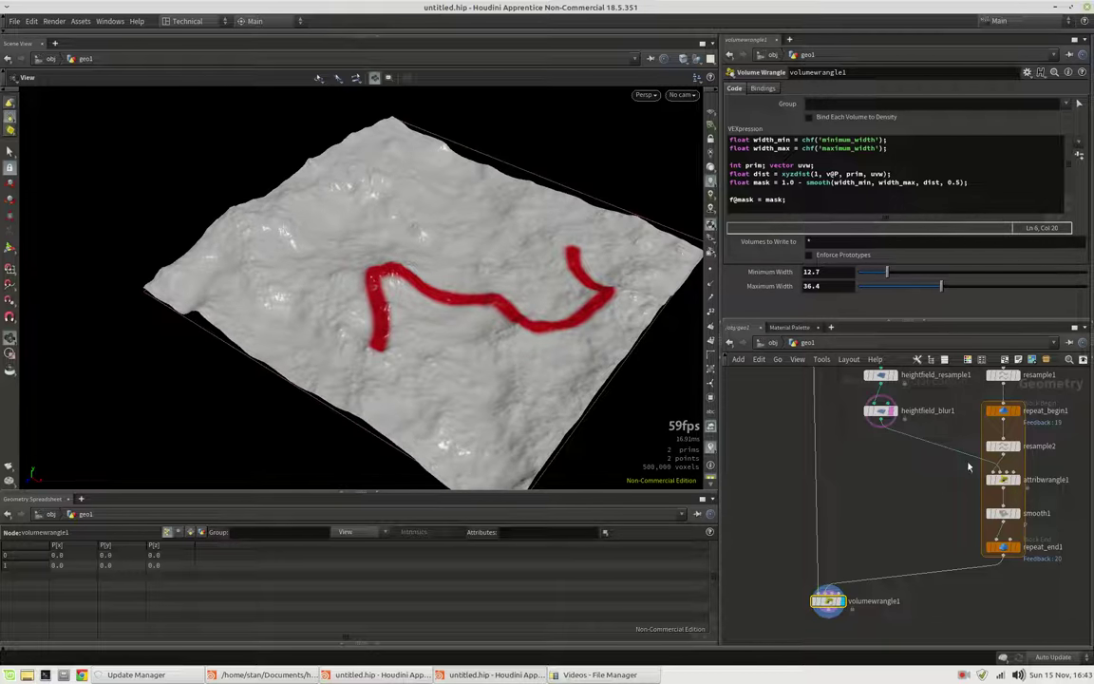
Enable Curve U Attribute on resample2 so it writes curveu along the river curve
{"action": "left_click", "coordinate": [1003, 446]}
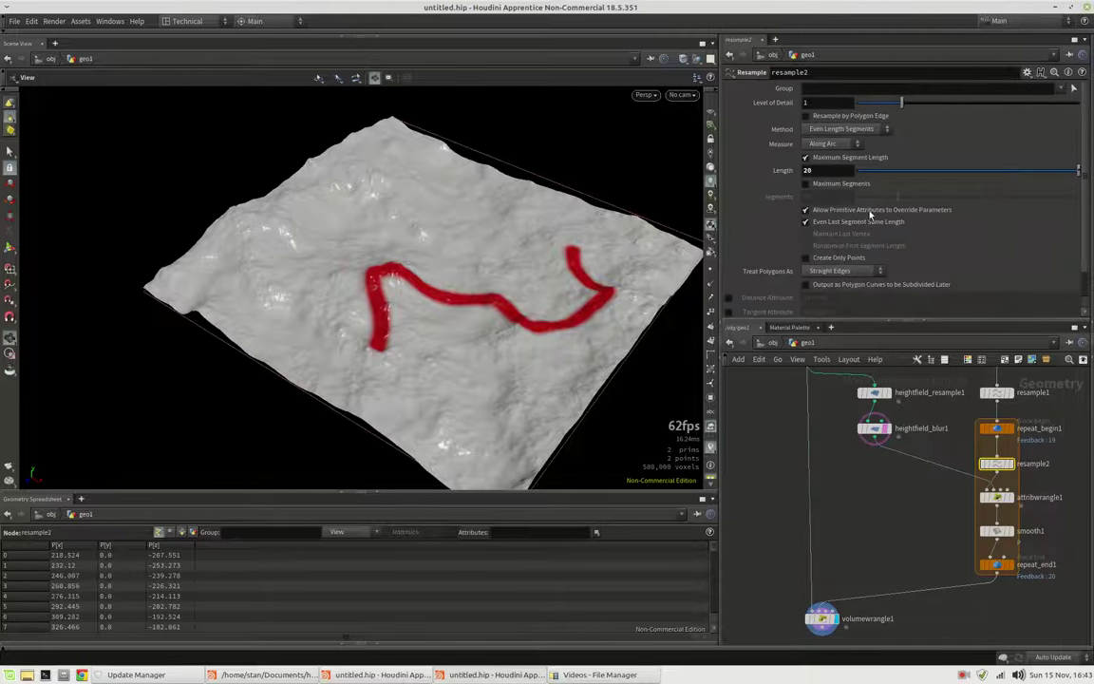
{"action": "left_click", "coordinate": [728, 295]}
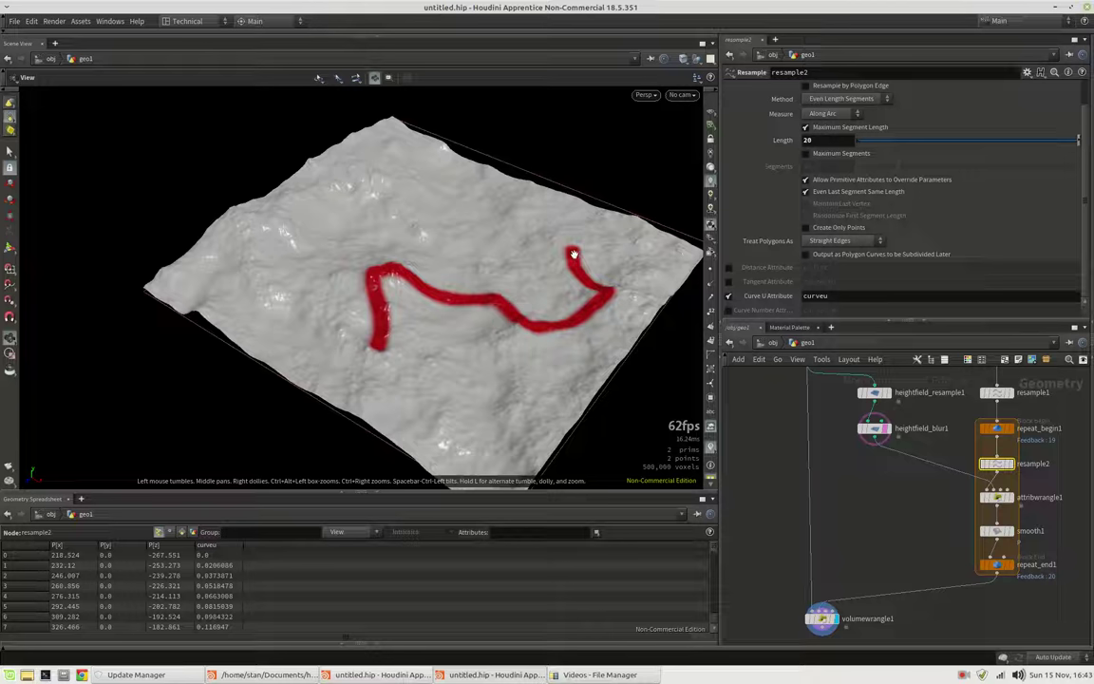
In volumewrangle1, add 'float u_crv = primuv(1, "curveu", prim, uvw);' and multiply width_max by u_crv
{"action": "left_click", "coordinate": [822, 618]}
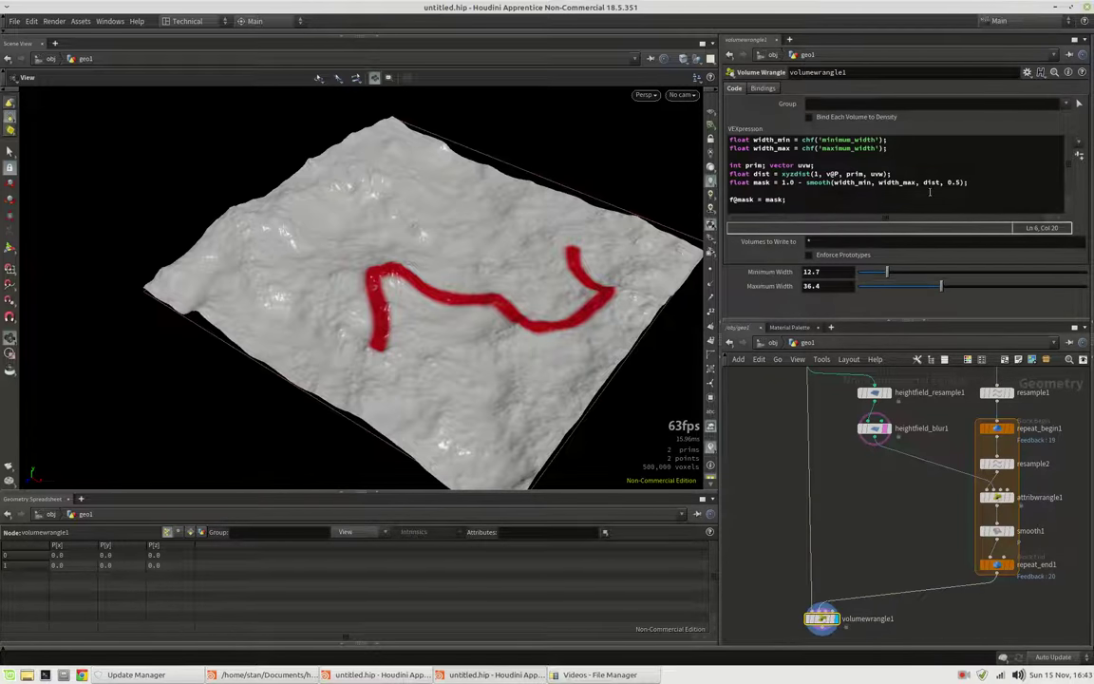
{"action": "left_click", "coordinate": [923, 174]}
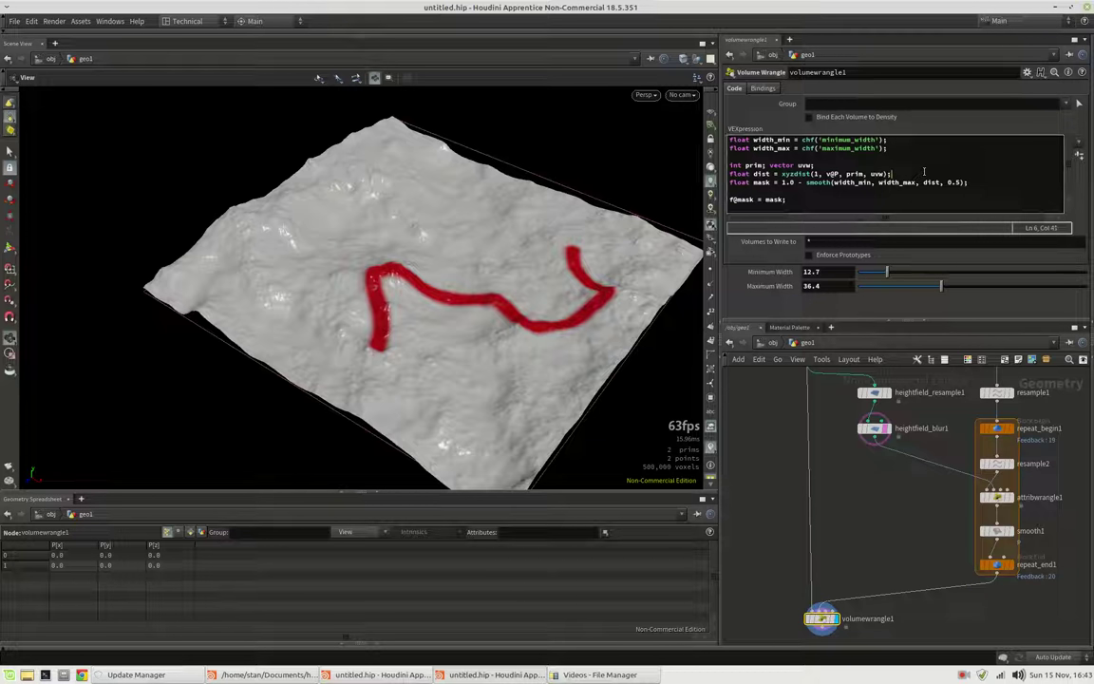
{"action": "key", "text": "Return"}
{"action": "type", "text": "float u"}
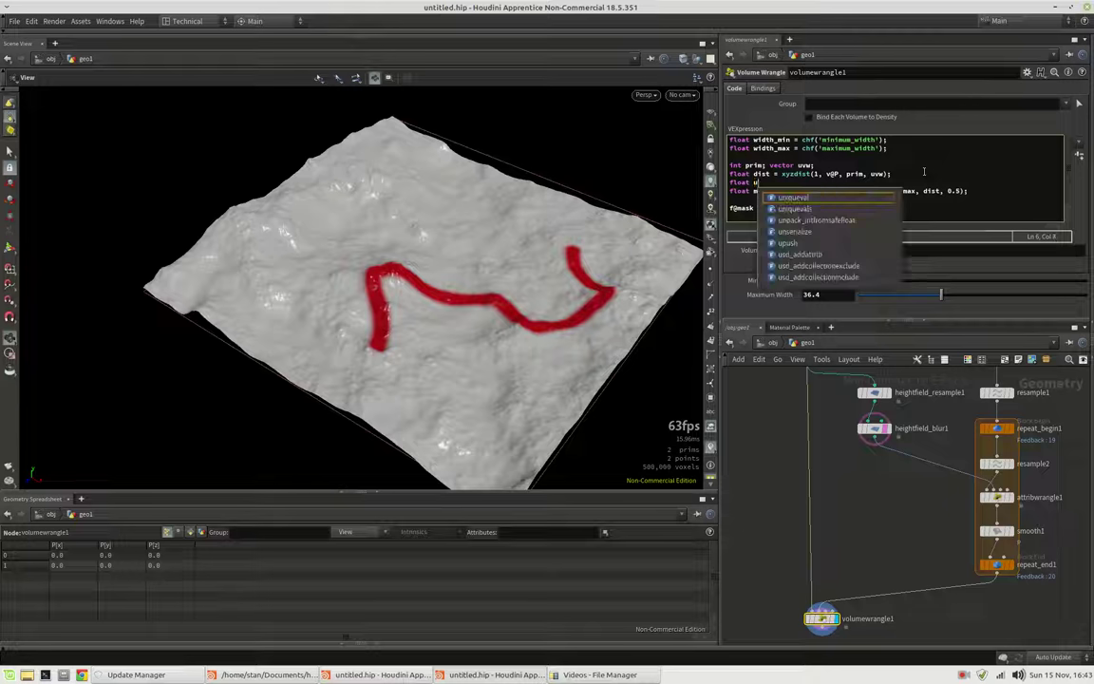
{"action": "key", "text": "Escape"}
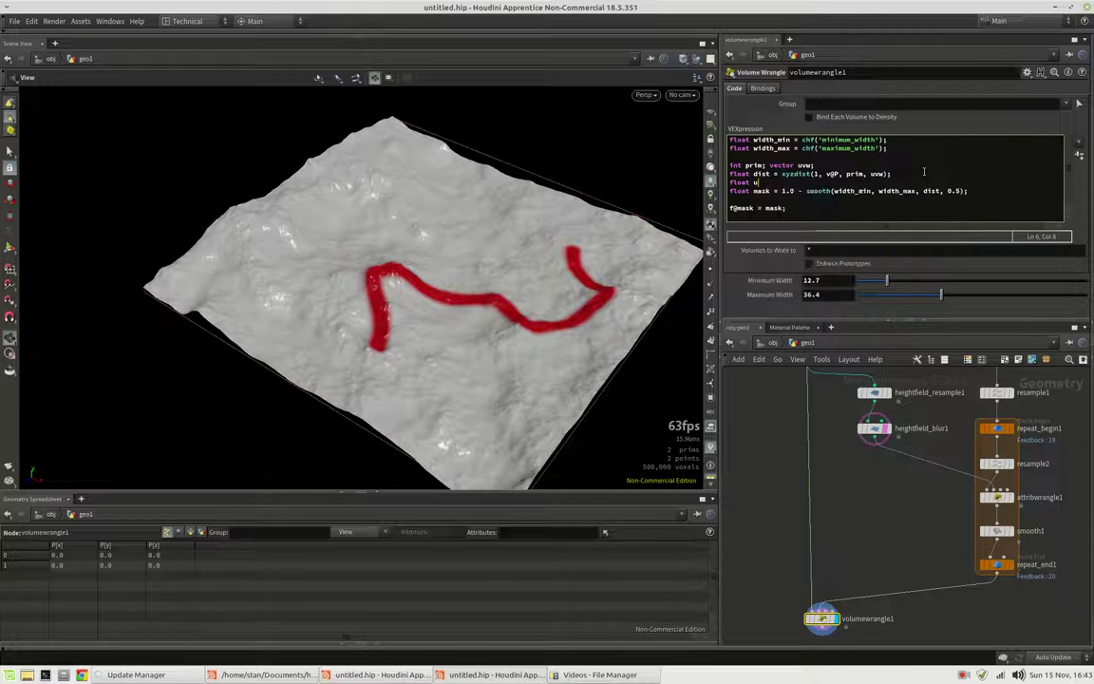
{"action": "type", "text": "_crv = primuv("}
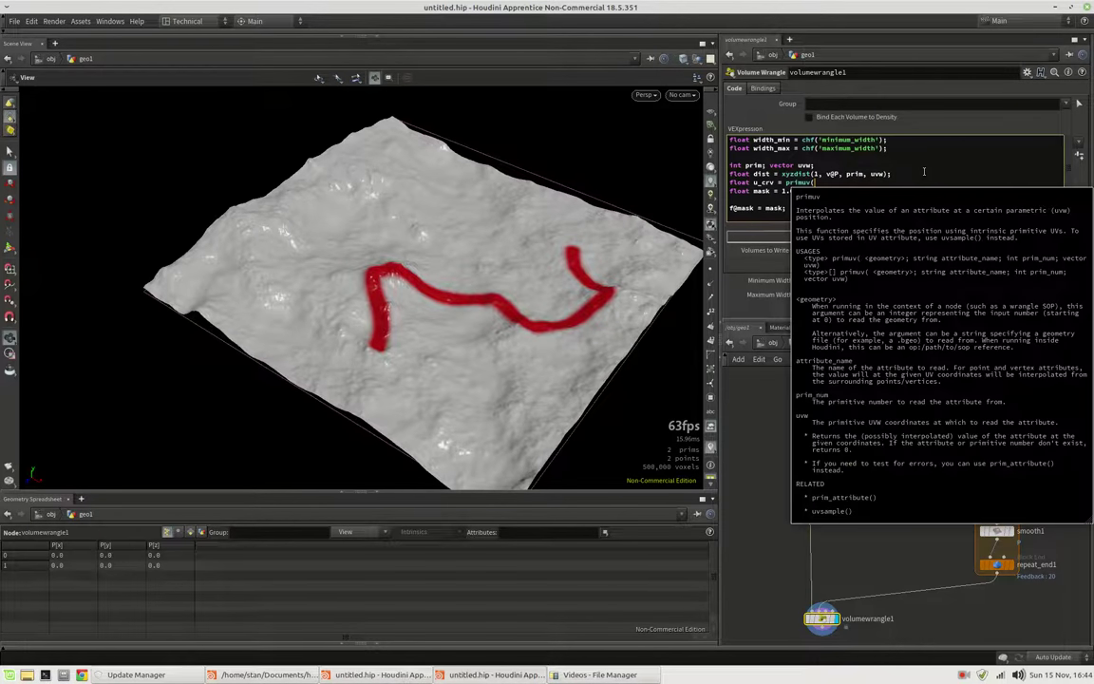
{"action": "type", "text": "1, \"curveu'"}
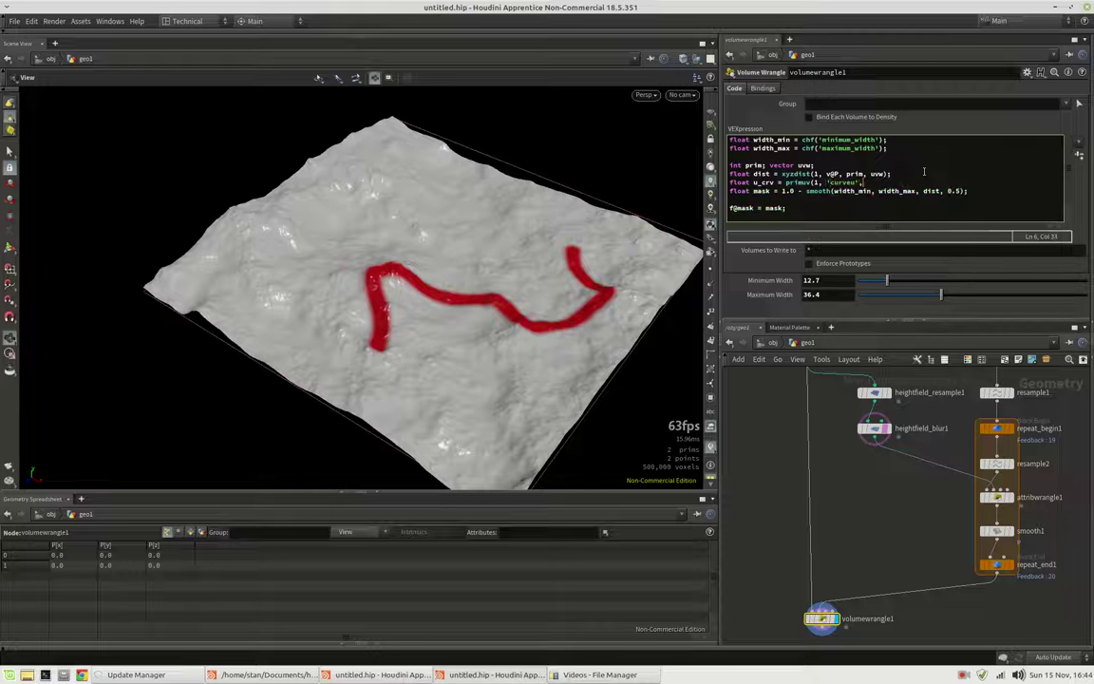
{"action": "type", "text": " prim, "}
{"action": "type", "text": "uvw)"}
{"action": "type", "text": "* "}
{"action": "type", "text": "u_crv"}
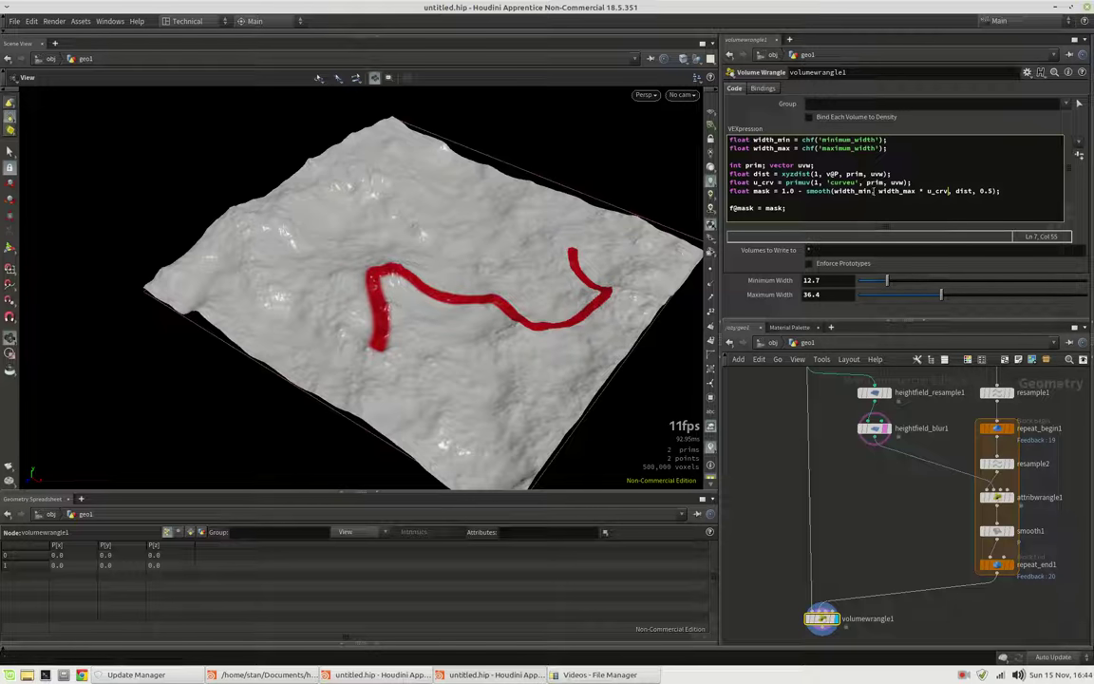
Multiply width_min by u_crv too and invert u_crv as '1.0 - primuv', checking the taper
{"action": "type", "text": "* u_c"}
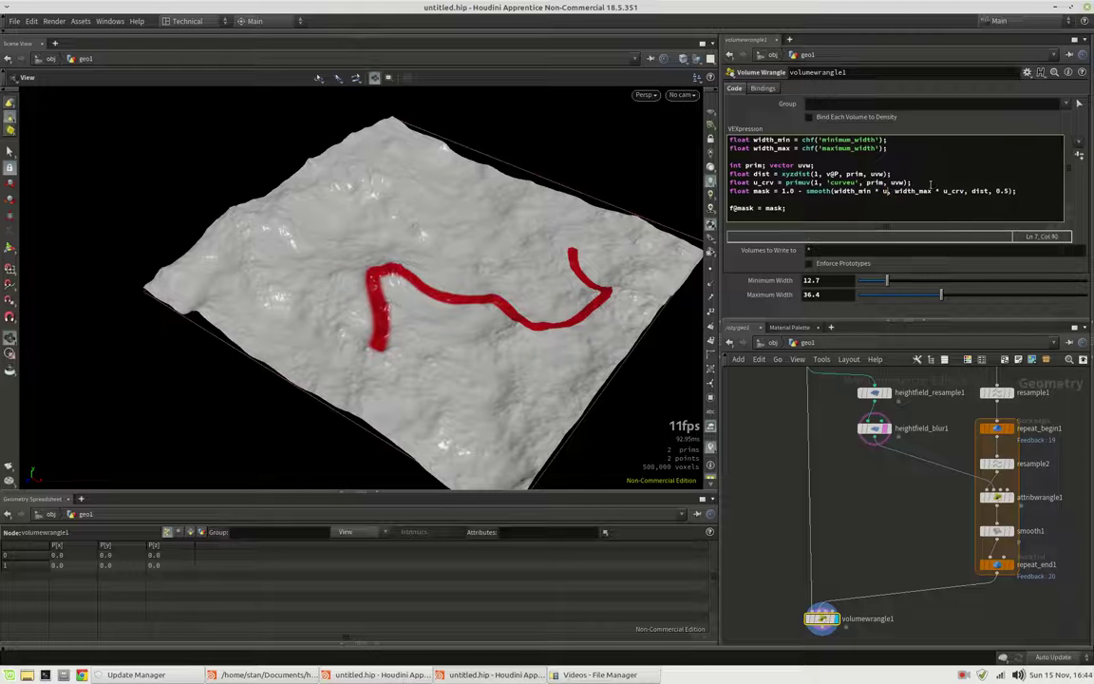
{"action": "type", "text": "rv"}
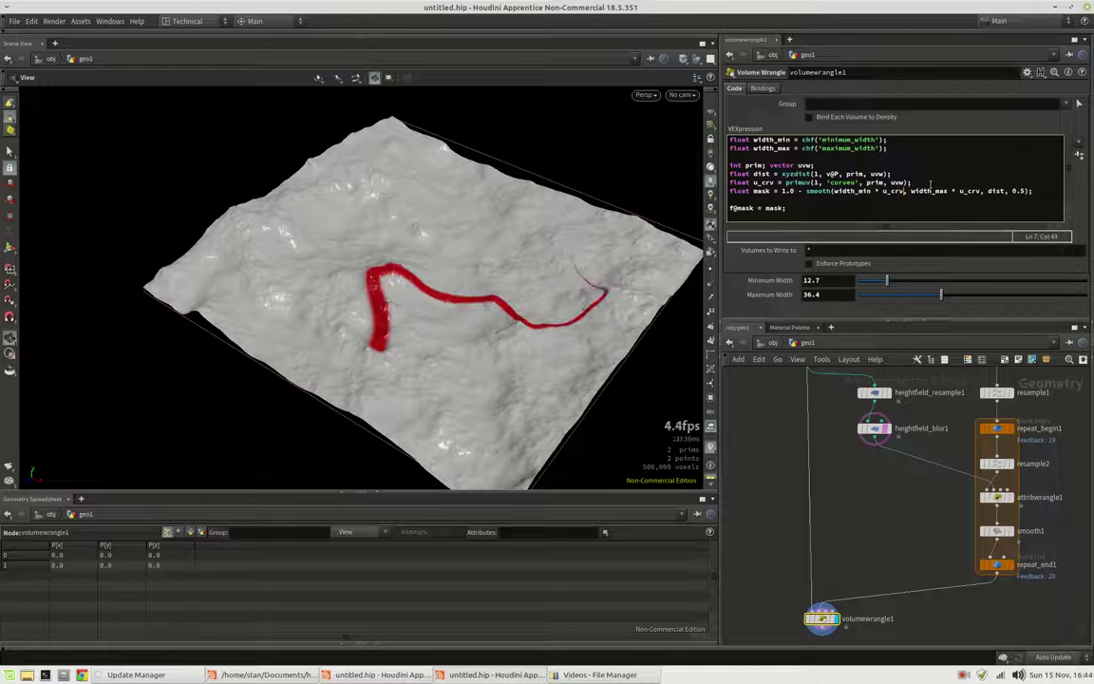
{"action": "left_click_drag", "start_coordinate": [579, 228], "coordinate": [615, 225]}
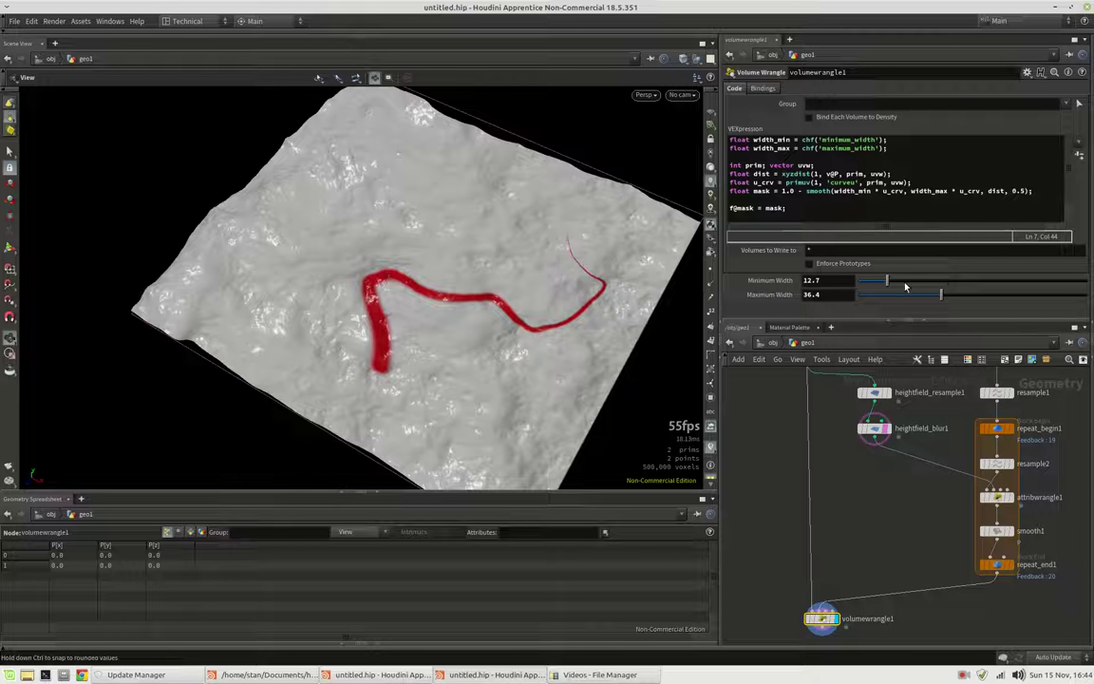
{"action": "left_click", "coordinate": [786, 182]}
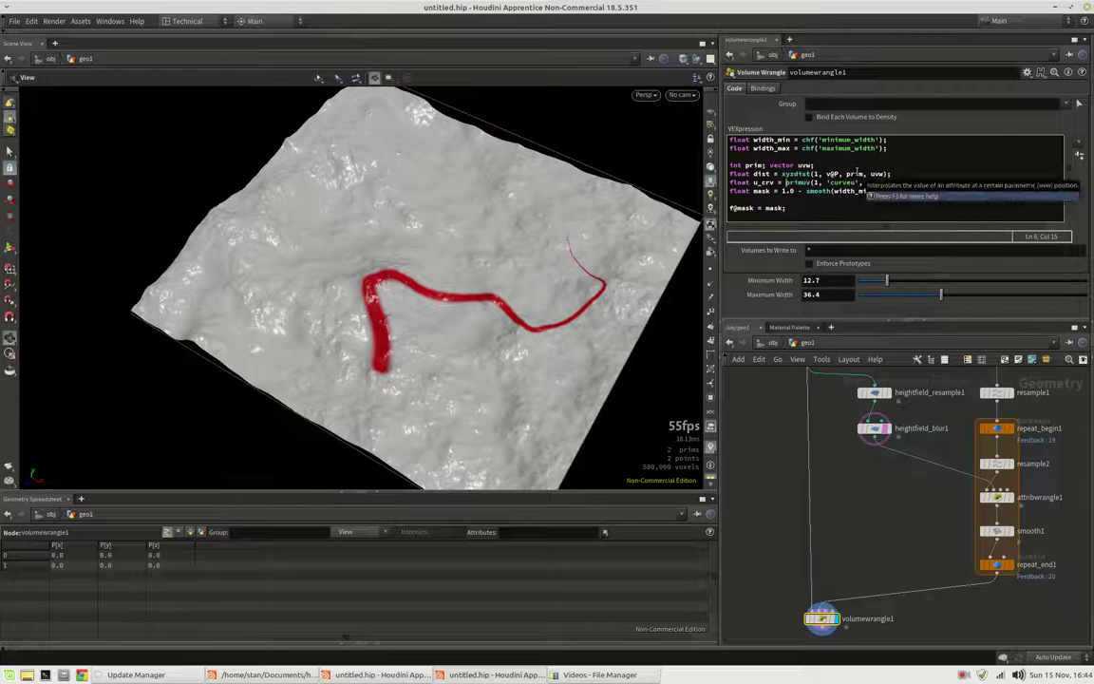
{"action": "type", "text": "1.0 -"}
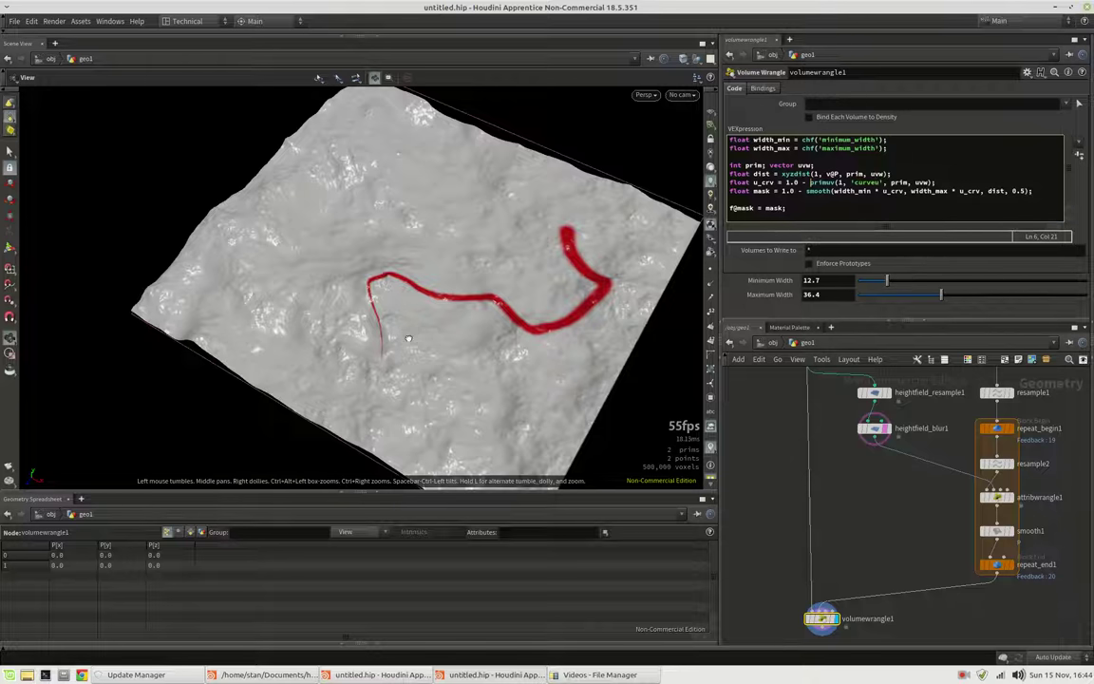
{"action": "left_click_drag", "start_coordinate": [403, 334], "coordinate": [346, 302]}
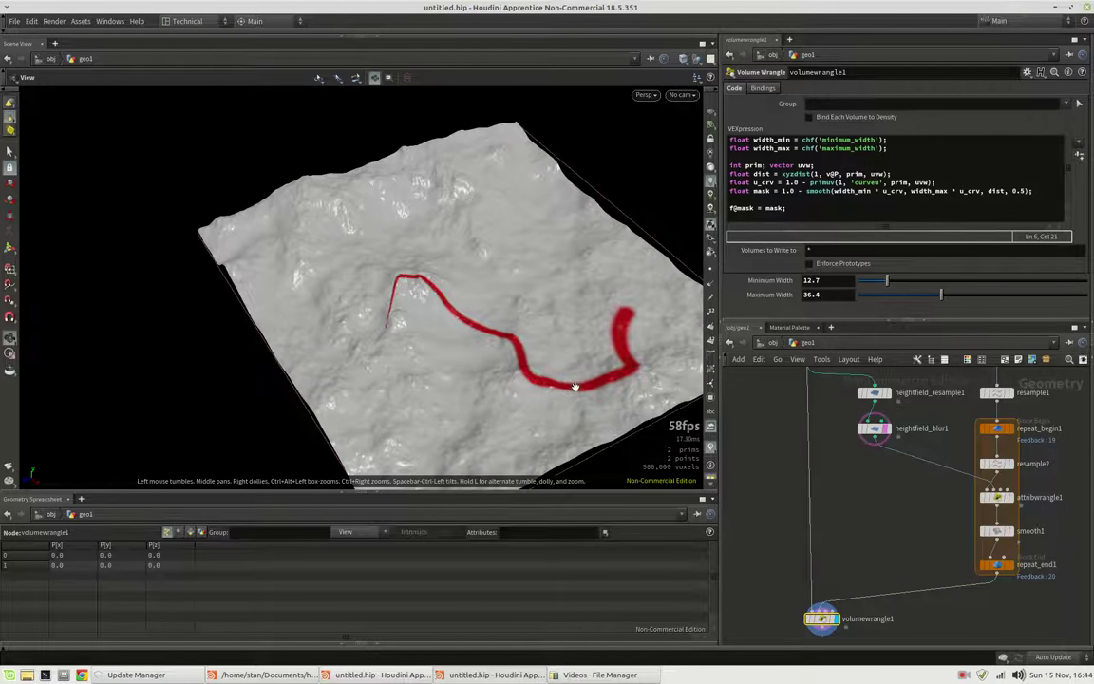
{"action": "left_click_drag", "start_coordinate": [581, 385], "coordinate": [361, 314]}
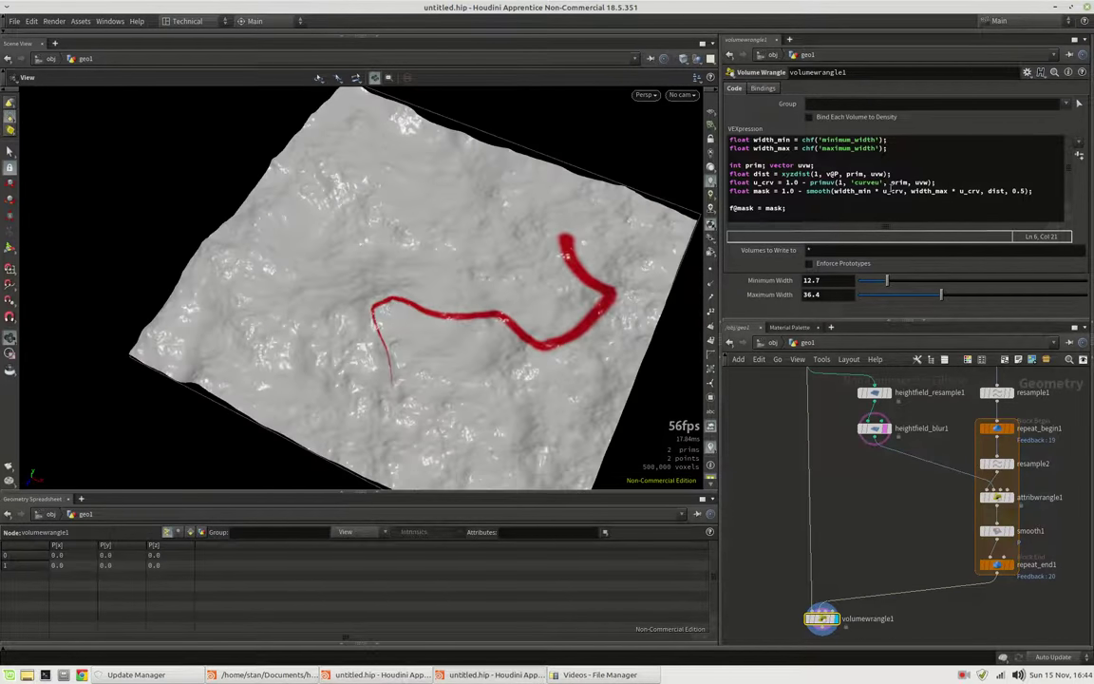
{"action": "left_click", "coordinate": [943, 182]}
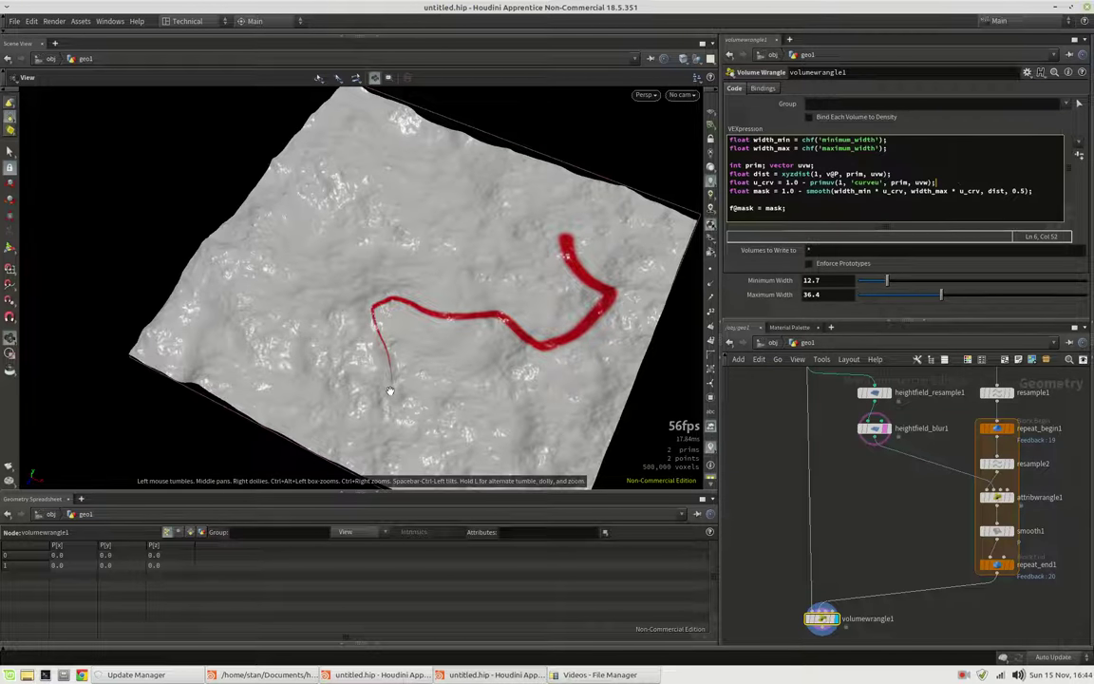
Add 'float u = chramp('scale_width', u_crv);', use u for both widths, and create the ramp parameter
{"action": "key", "text": "Return"}
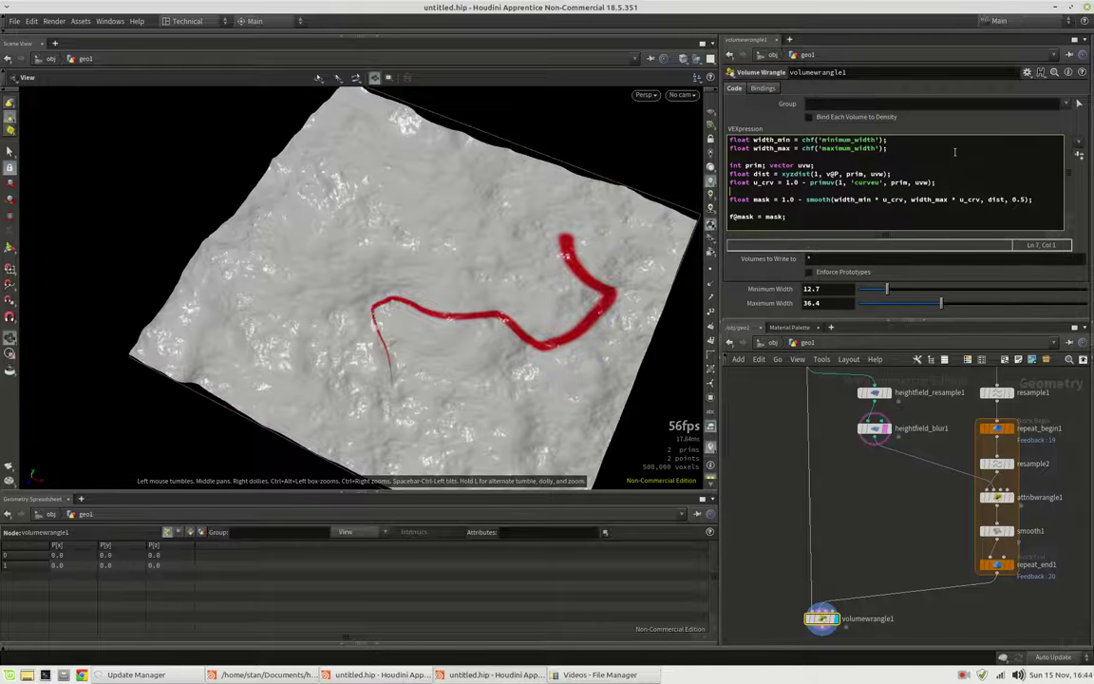
{"action": "type", "text": "float u = chram"}
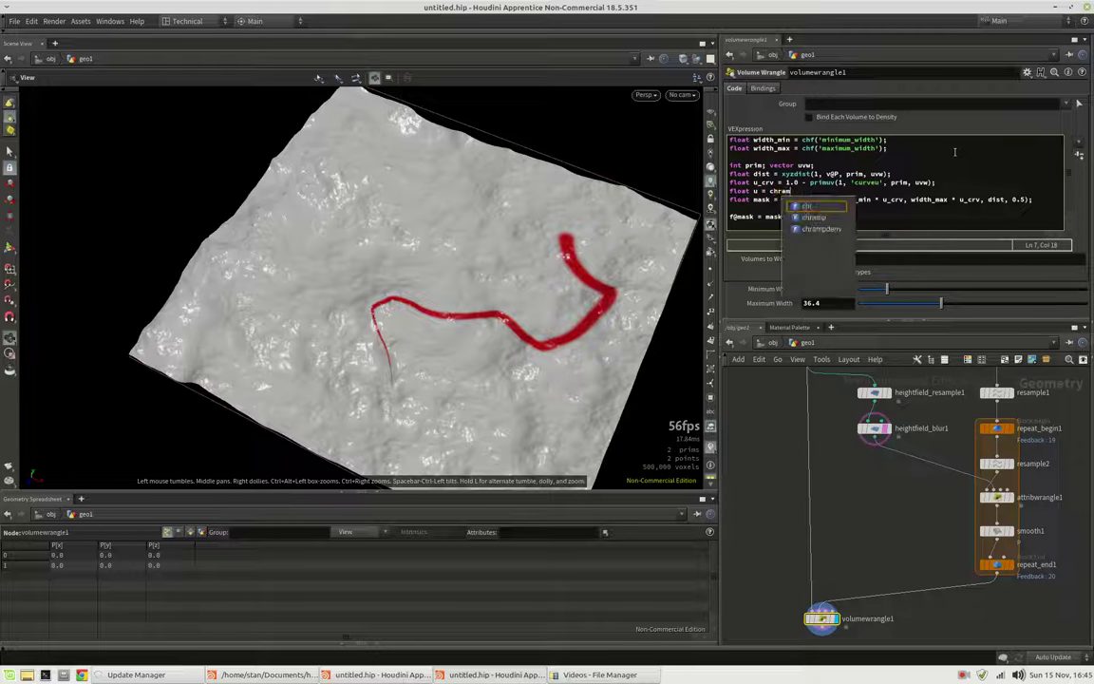
{"action": "type", "text": "p('"}
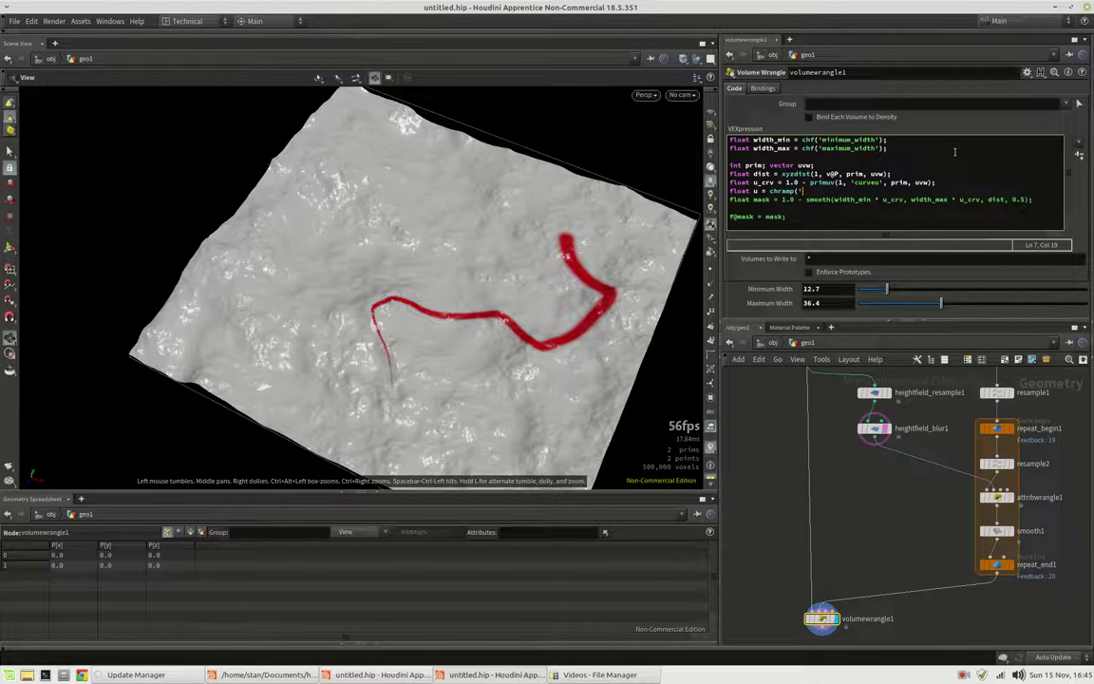
{"action": "type", "text": "wi"}
{"action": "type", "text": "dth"}
{"action": "type", "text": "_"}
{"action": "key", "text": "BackSpace"}
{"action": "key", "text": "BackSpace"}
{"action": "key", "text": "BackSpace"}
{"action": "key", "text": "BackSpace"}
{"action": "key", "text": "BackSpace"}
{"action": "key", "text": "BackSpace"}
{"action": "type", "text": "scale_width'"}
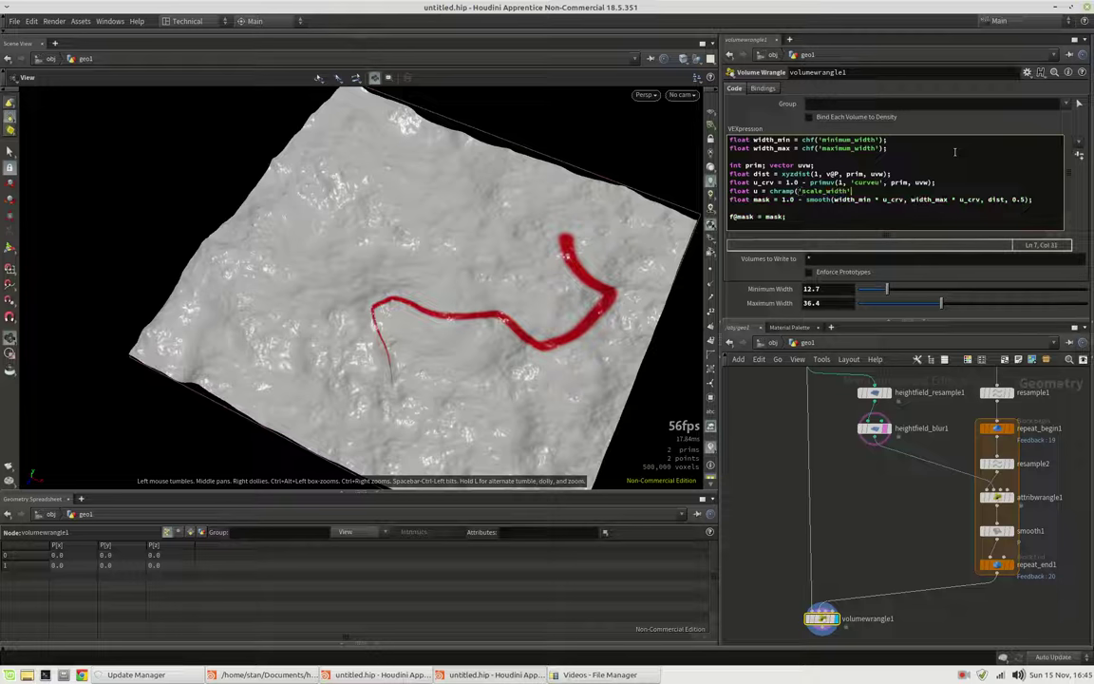
{"action": "type", "text": ", u_crv);"}
{"action": "key", "text": "Delete"}
{"action": "key", "text": "Delete"}
{"action": "key", "text": "Delete"}
{"action": "key", "text": "Delete"}
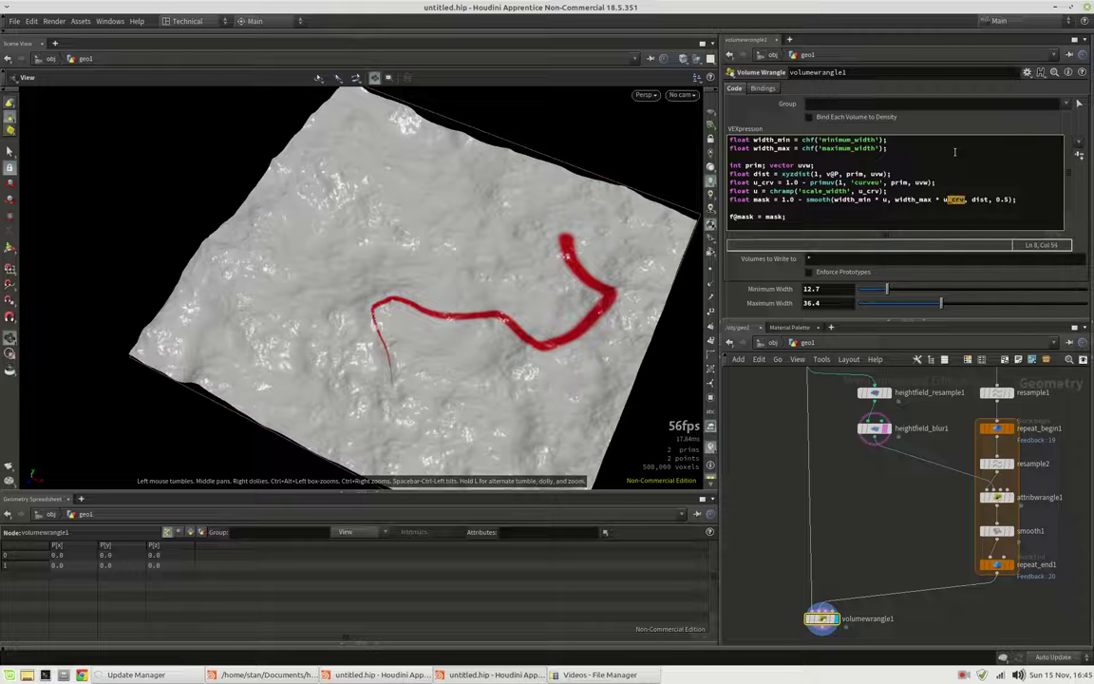
{"action": "key", "text": "Delete"}
{"action": "key", "text": "Delete"}
{"action": "key", "text": "Delete"}
{"action": "key", "text": "Delete"}
{"action": "left_click", "coordinate": [1079, 102]}
{"action": "scroll", "coordinate": [1089, 220], "scroll_direction": "down", "scroll_amount": 1}
Raise the Scale Width ramp's first point to about 0.49
{"action": "scroll", "coordinate": [1088, 221], "scroll_direction": "down", "scroll_amount": 1}
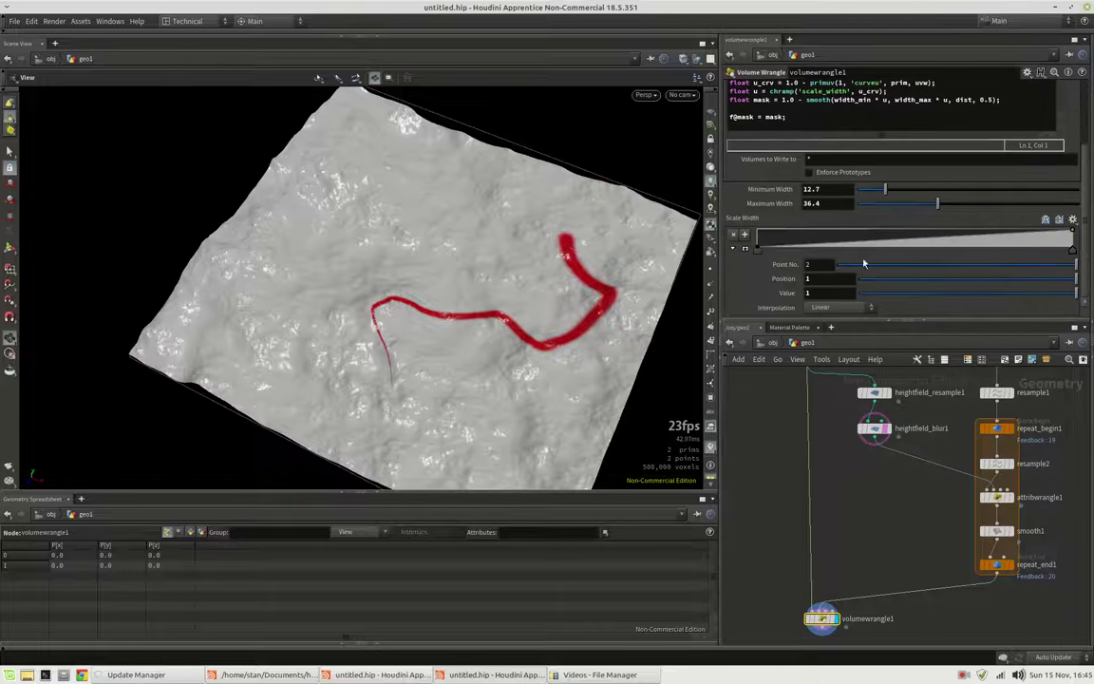
{"action": "left_click", "coordinate": [745, 248]}
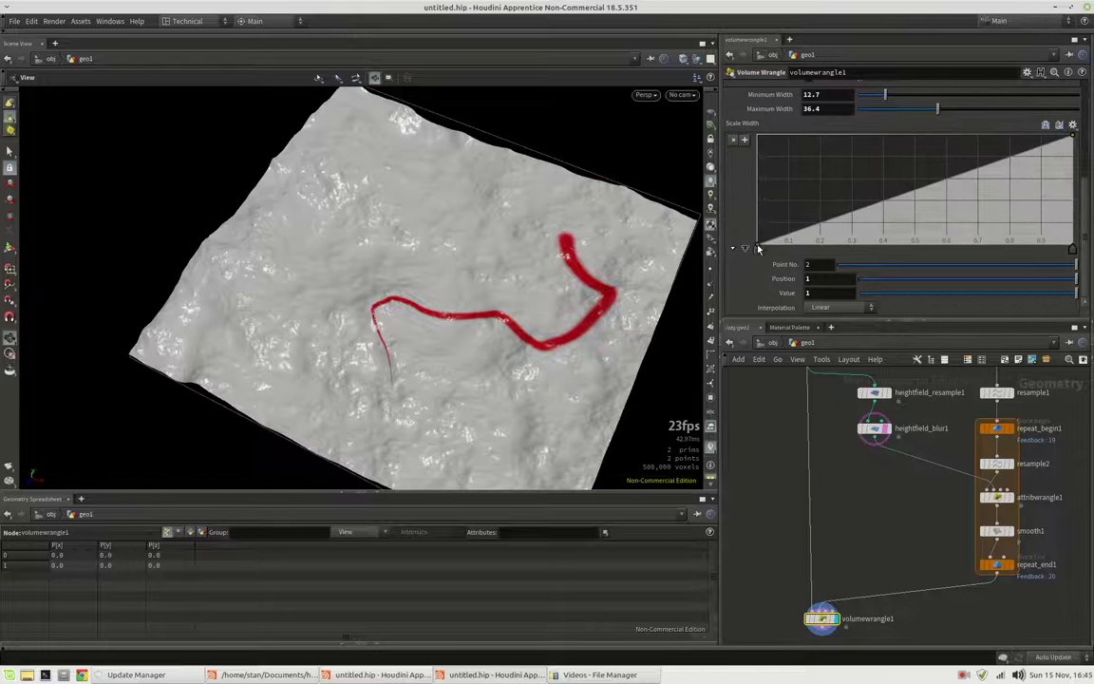
{"action": "left_click_drag", "start_coordinate": [757, 246], "coordinate": [743, 197]}
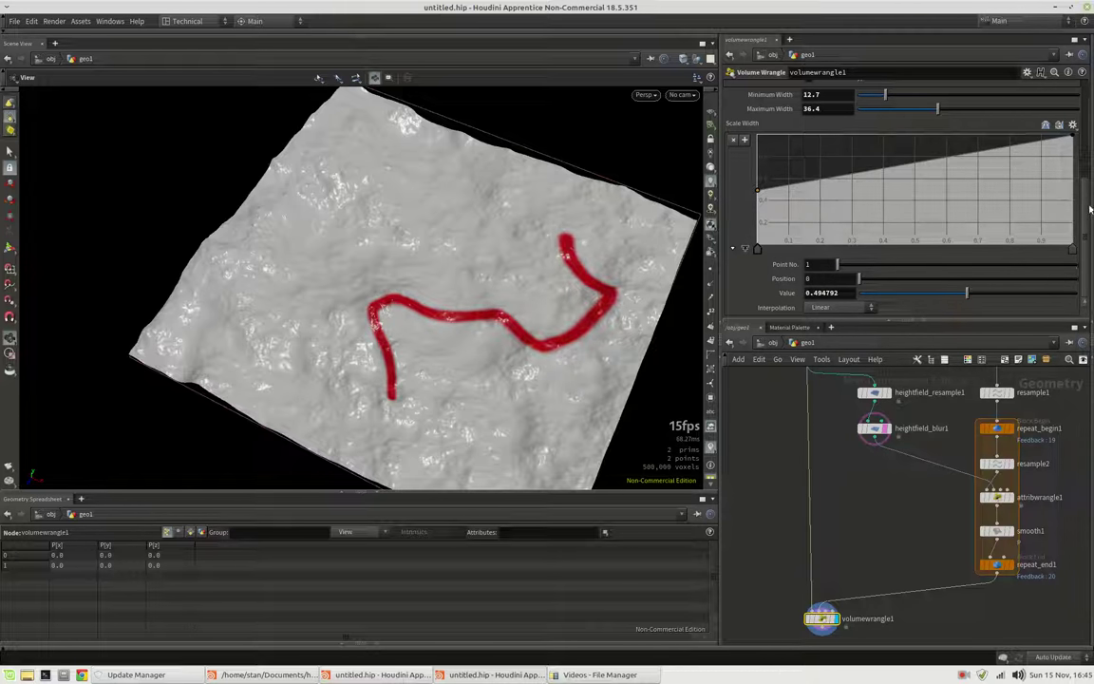
Set Minimum Width to 7 and Maximum Width to 43
{"action": "scroll", "coordinate": [1086, 192], "scroll_direction": "up", "scroll_amount": 1}
{"action": "scroll", "coordinate": [1087, 192], "scroll_direction": "up", "scroll_amount": 2}
{"action": "left_click_drag", "start_coordinate": [934, 195], "coordinate": [969, 195]}
{"action": "left_click_drag", "start_coordinate": [884, 179], "coordinate": [872, 180]}
{"action": "left_click_drag", "start_coordinate": [970, 195], "coordinate": [953, 195]}
{"action": "scroll", "coordinate": [798, 198], "scroll_direction": "up", "scroll_amount": 3}
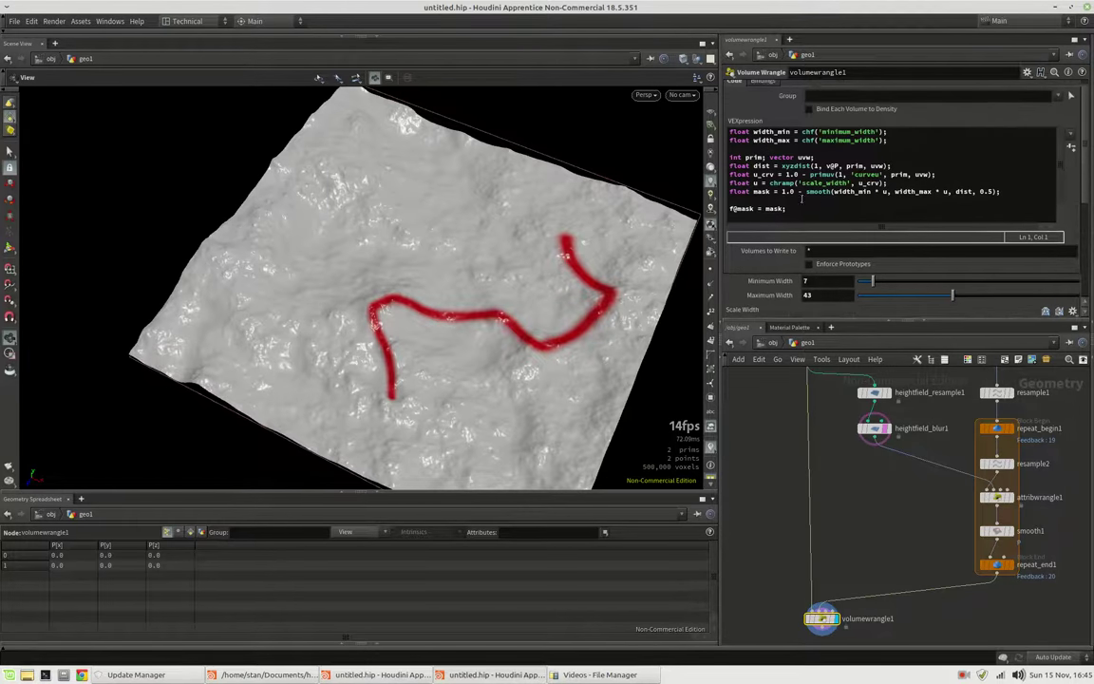
Add the line 'float n = noise(u_crv * 100) * 100;' below the u_crv line
{"action": "left_click", "coordinate": [950, 175]}
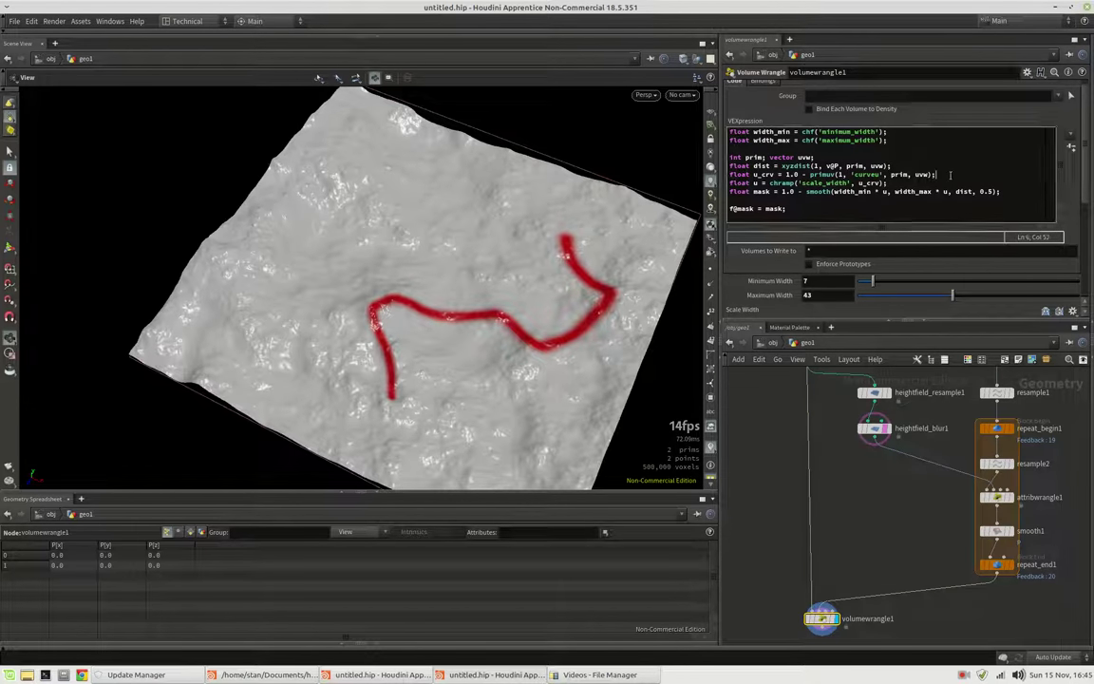
{"action": "key", "text": "Return"}
{"action": "type", "text": "float "}
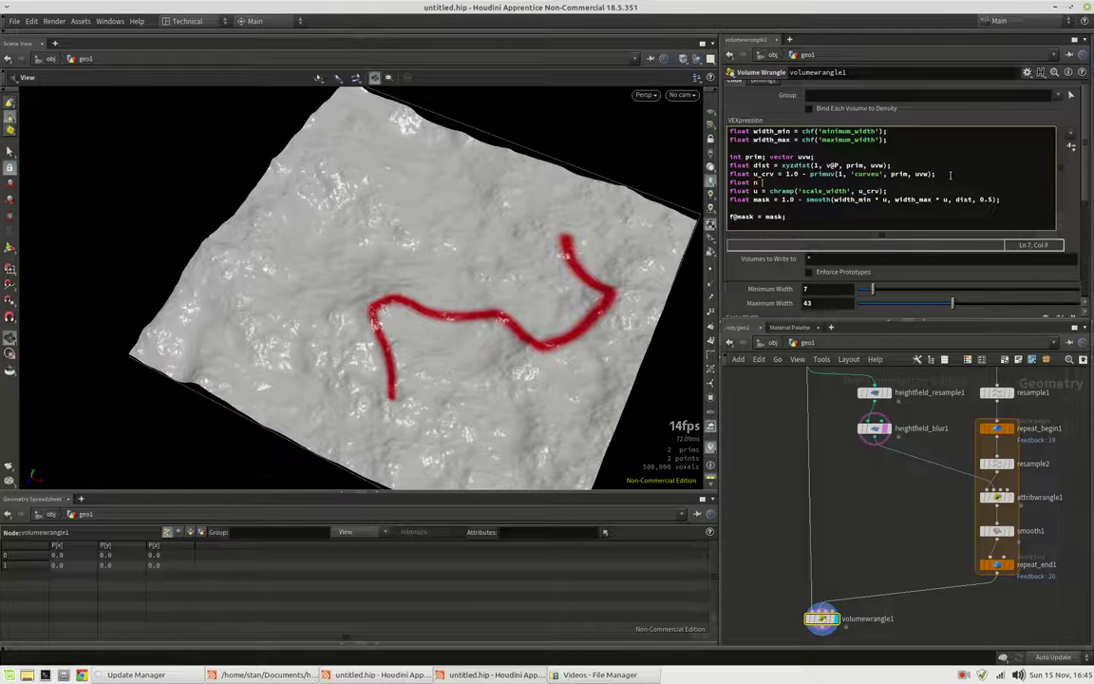
{"action": "type", "text": "n = nois"}
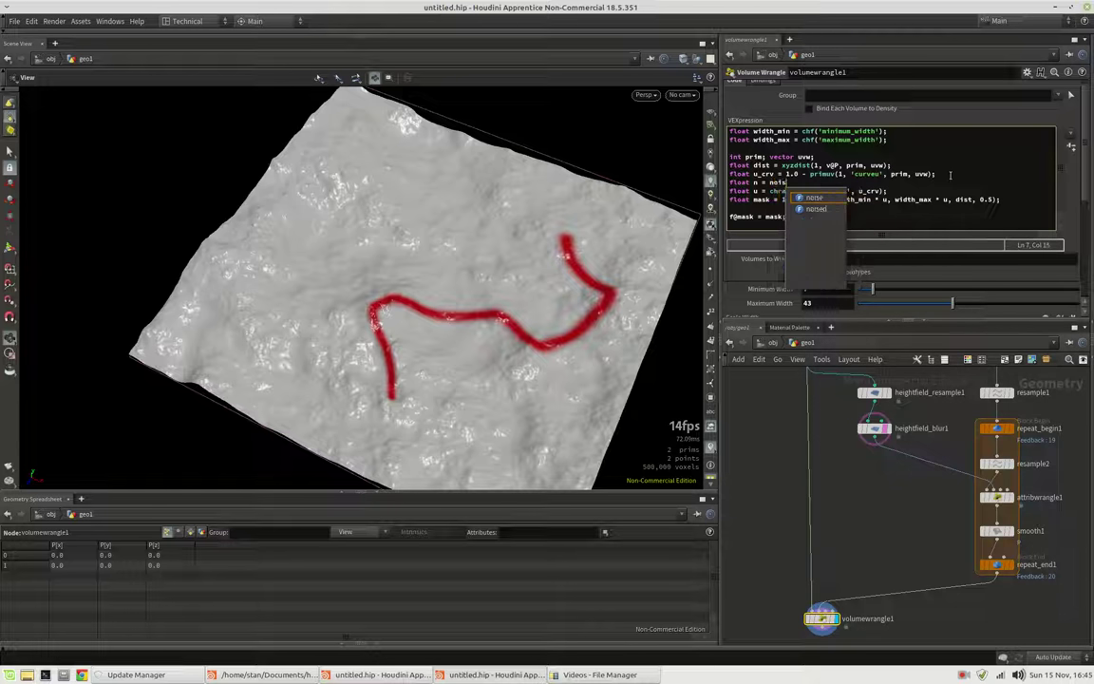
{"action": "type", "text": "e(u_c"}
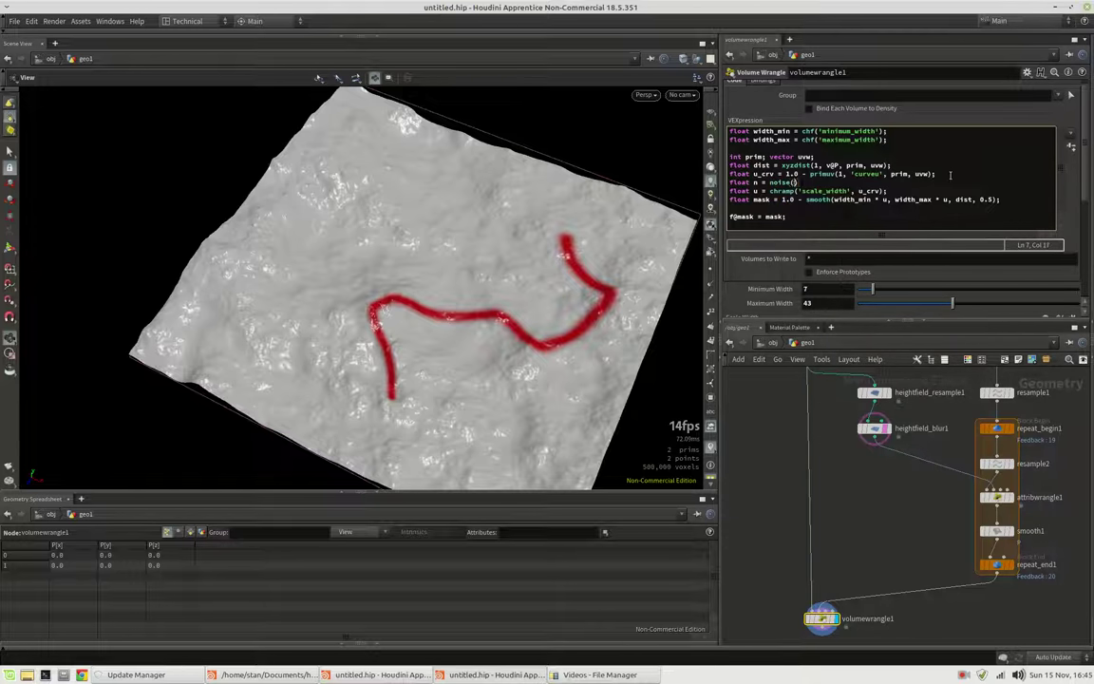
{"action": "type", "text": "rv)"}
{"action": "type", "text": " * 100;"}
{"action": "key", "text": "Left"}
{"action": "key", "text": "Left"}
{"action": "key", "text": "Left"}
{"action": "type", "text": "* 1"}
{"action": "type", "text": "00"}
Change smooth() to use (n + width_min) * u and (n + width_max) * u
{"action": "type", "text": "n *"}
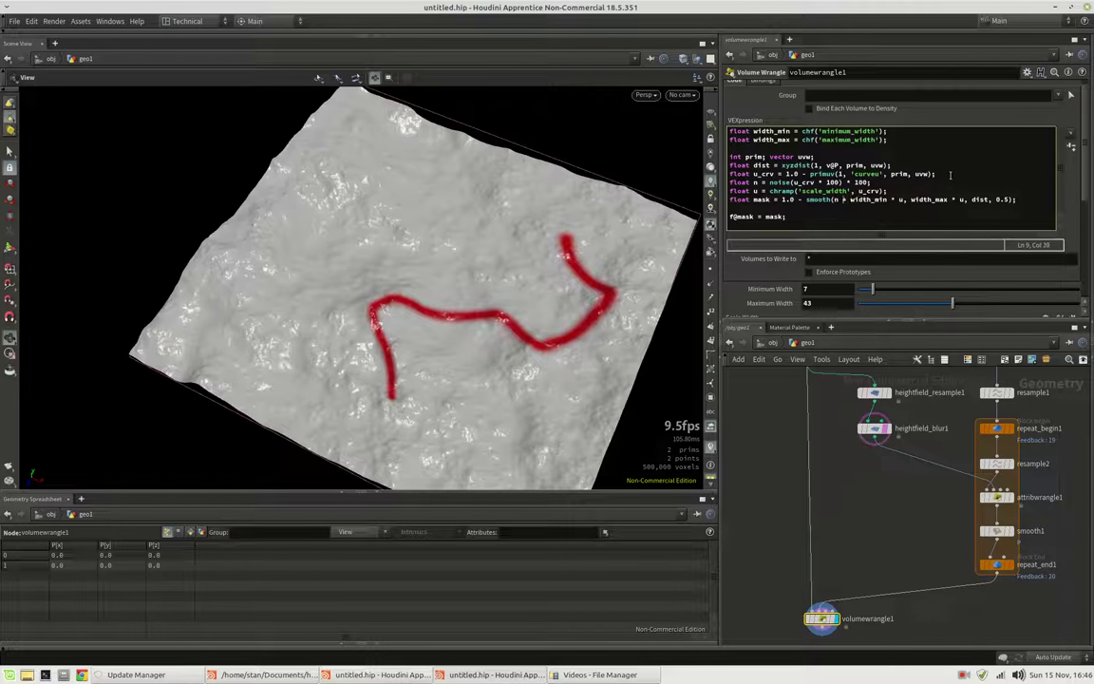
{"action": "key", "text": "ctrl+Left"}
{"action": "type", "text": "("}
{"action": "type", "text": ")"}
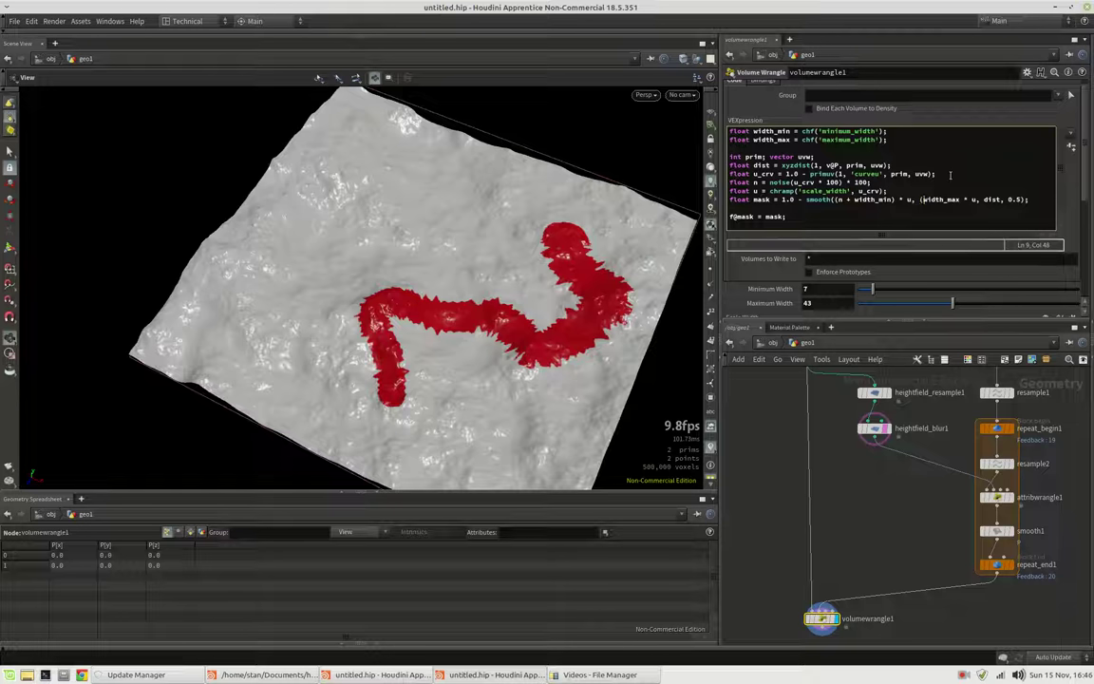
{"action": "type", "text": "(n + "}
{"action": "type", "text": ")"}
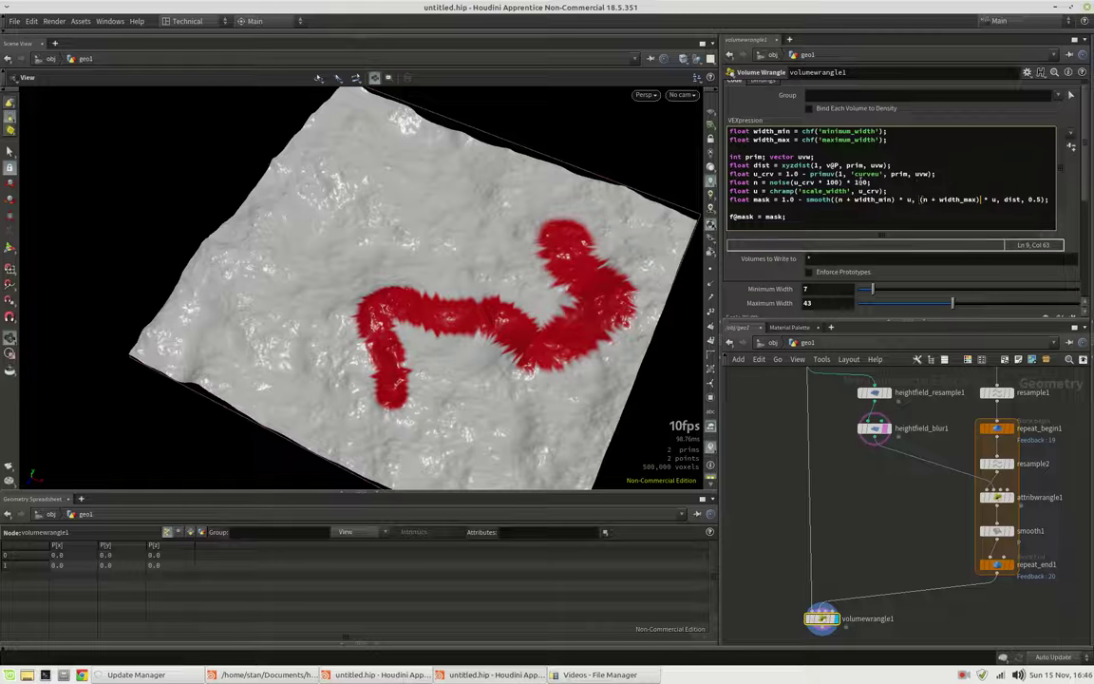
{"action": "double_click", "coordinate": [860, 182]}
{"action": "key", "text": "Left"}
{"action": "left_click", "coordinate": [887, 140]}
{"action": "left_click", "coordinate": [871, 139]}
Add 'float scale_cliff = chf('cliff_scale');' and create its Cliff Scale parameter
{"action": "key", "text": "Return"}
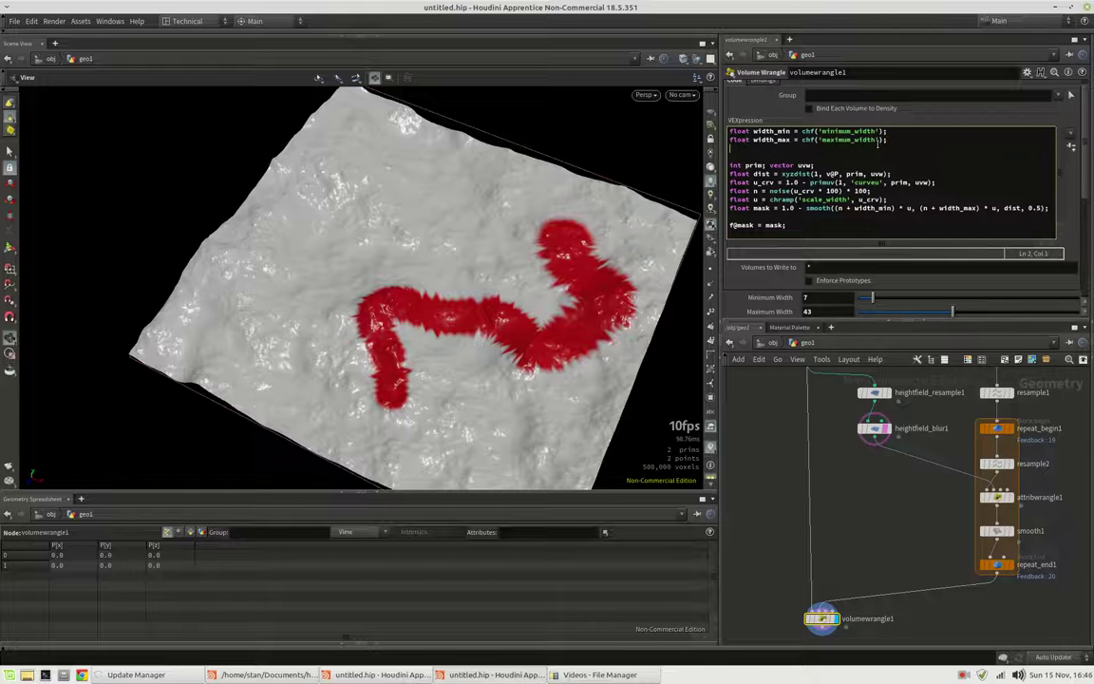
{"action": "type", "text": "float scale_cliff = chf();"}
{"action": "key", "text": "Left"}
{"action": "key", "text": "Left"}
{"action": "type", "text": "'sca"}
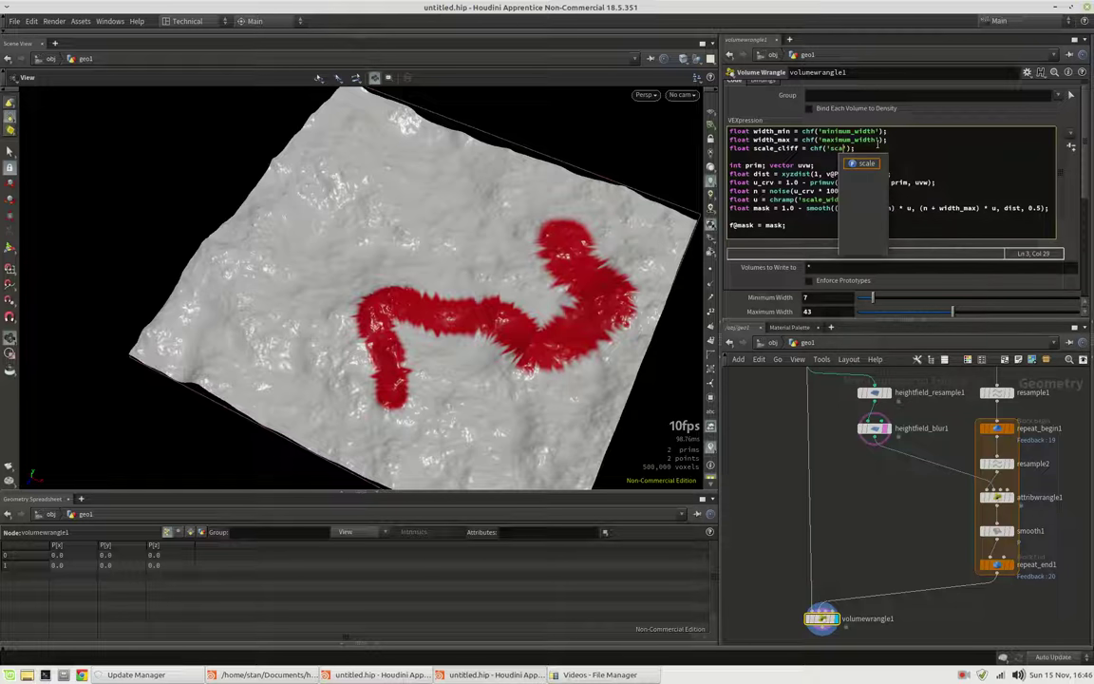
{"action": "key", "text": "BackSpace"}
{"action": "key", "text": "BackSpace"}
{"action": "key", "text": "BackSpace"}
{"action": "type", "text": "cl"}
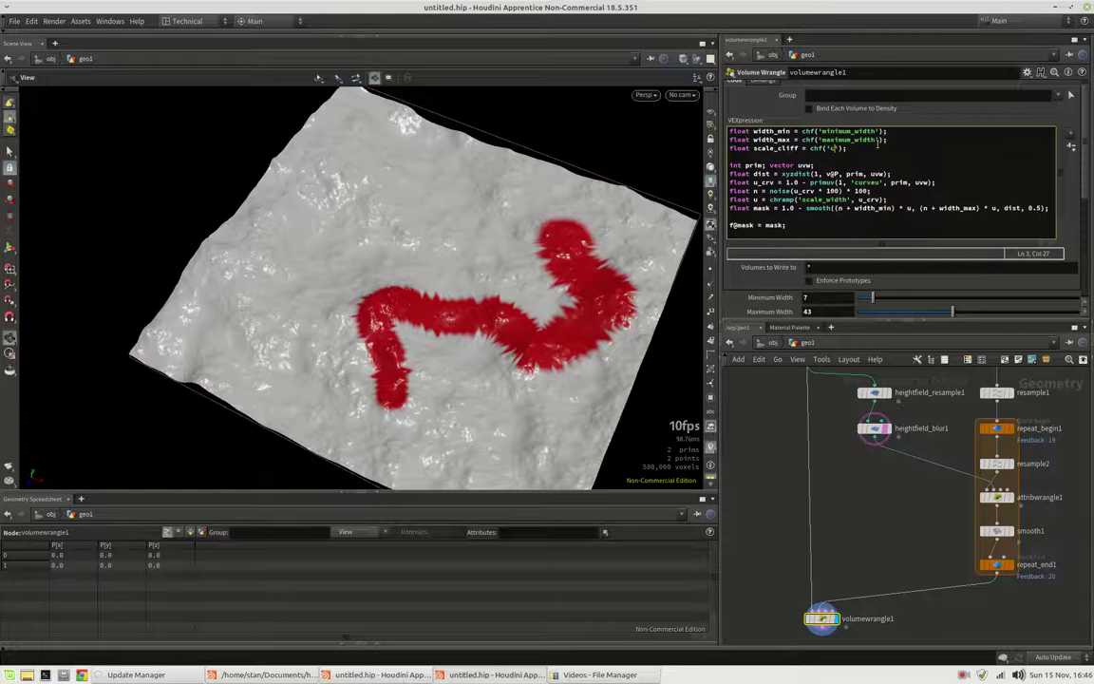
{"action": "type", "text": "iff_scale"}
{"action": "left_click", "coordinate": [924, 221]}
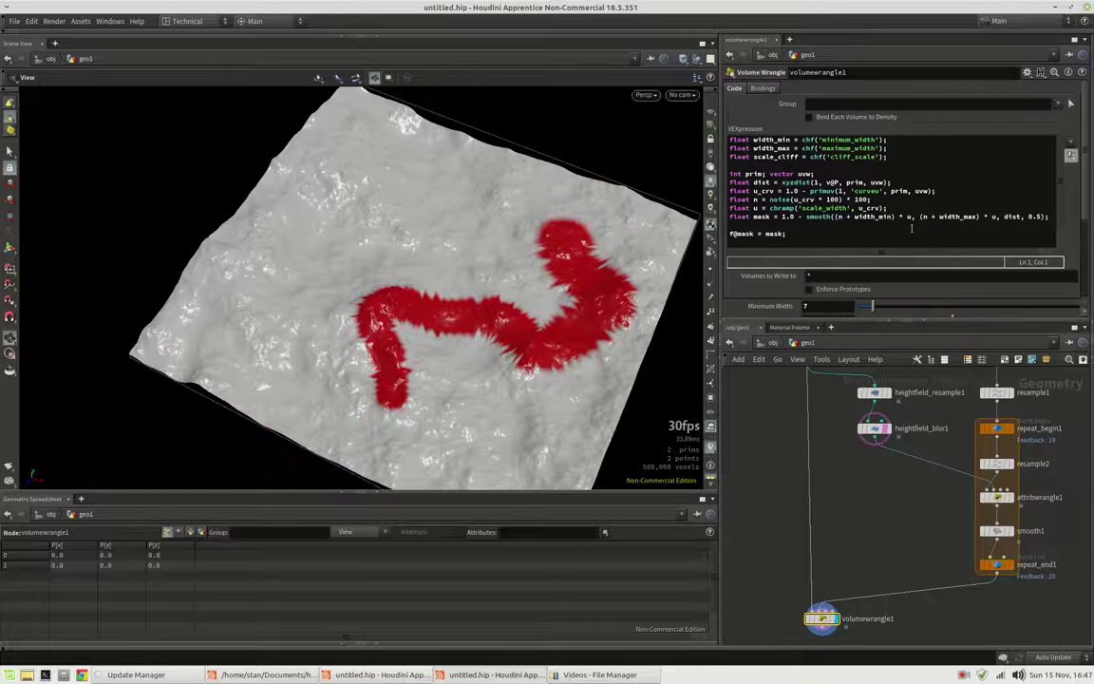
Replace the noise line's fixed 100 with scale_cliff and set Cliff Scale to 1
{"action": "double_click", "coordinate": [860, 200]}
{"action": "type", "text": "scale_cliff"}
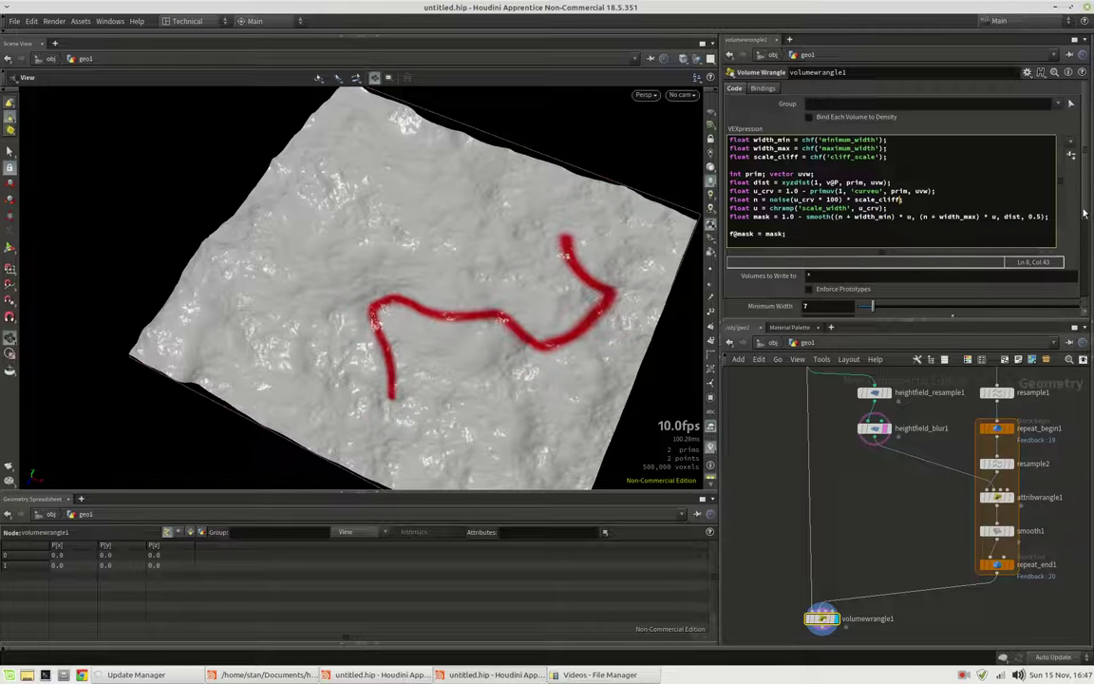
{"action": "scroll", "coordinate": [1089, 279], "scroll_direction": "down", "scroll_amount": 3}
{"action": "scroll", "coordinate": [855, 285], "scroll_direction": "down", "scroll_amount": 1}
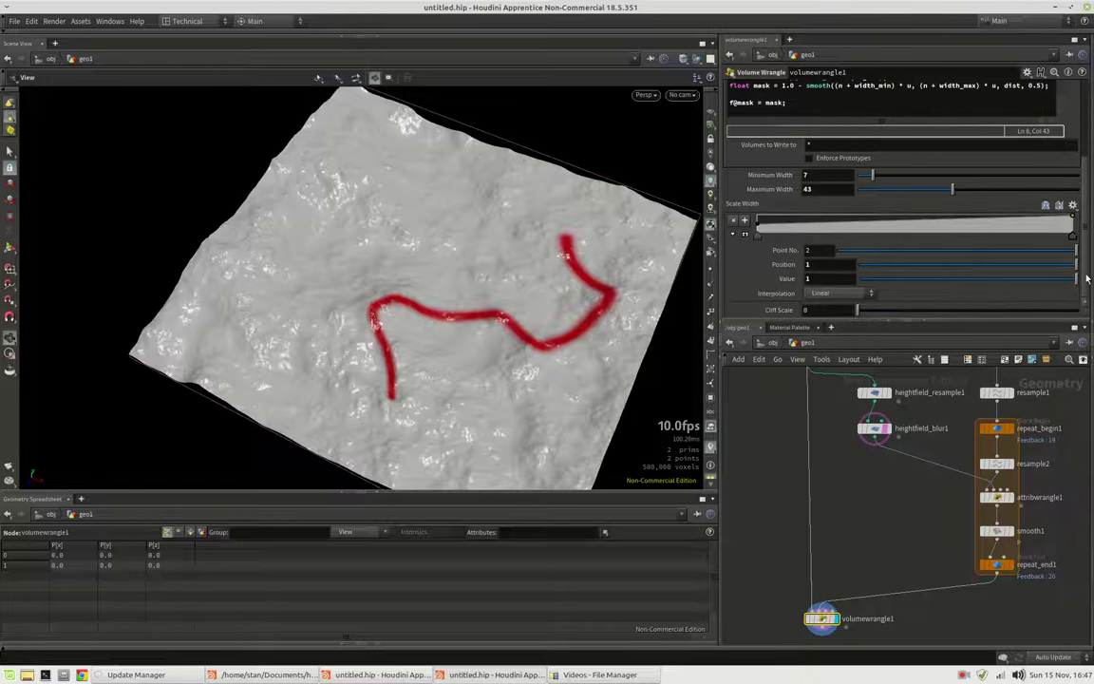
{"action": "left_click_drag", "start_coordinate": [878, 311], "coordinate": [1078, 311]}
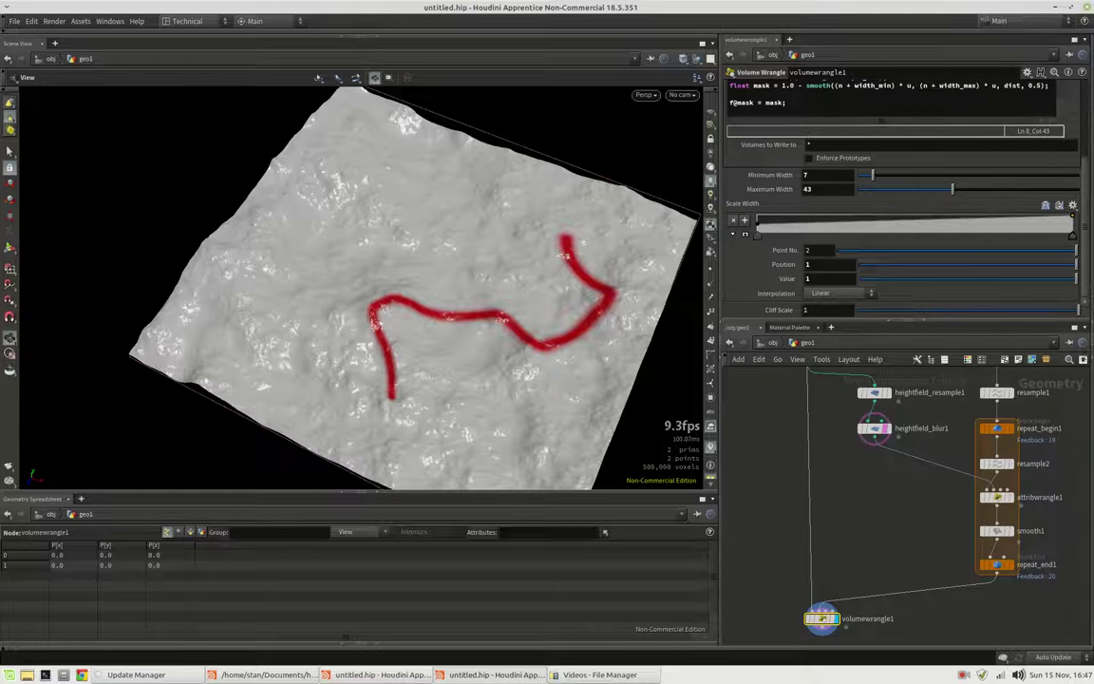
{"action": "left_click", "coordinate": [1027, 72]}
{"action": "left_click", "coordinate": [1007, 87]}
Extend Cliff Scale's range to 0–100 and raise it to about 76.8
{"action": "left_click", "coordinate": [817, 283]}
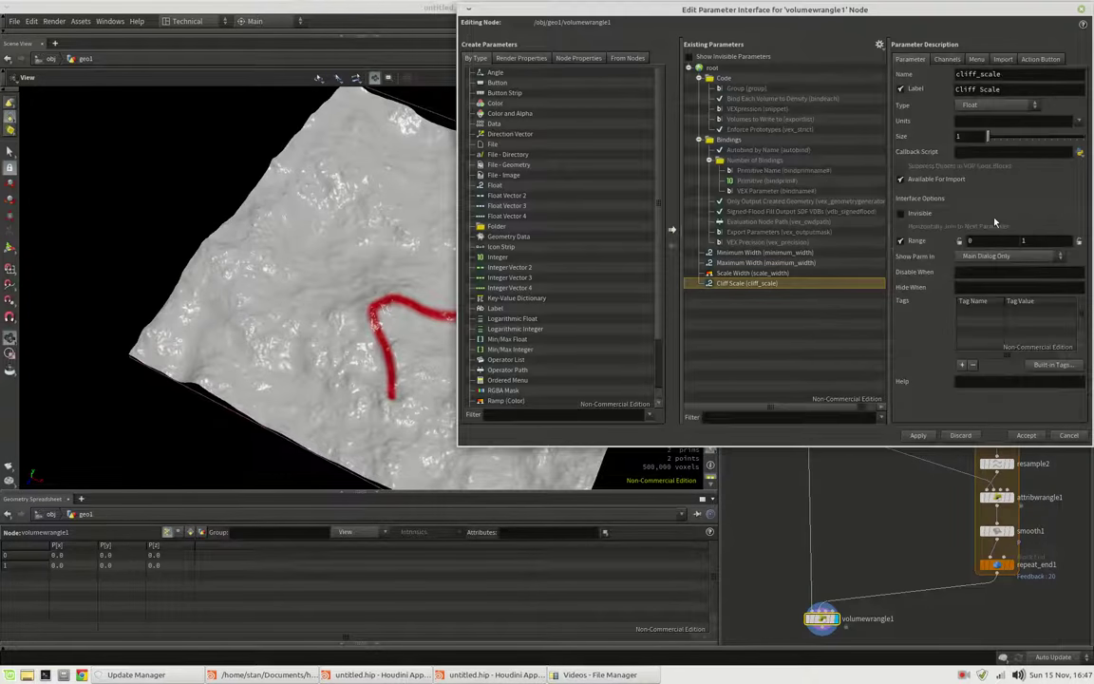
{"action": "left_click", "coordinate": [1069, 435]}
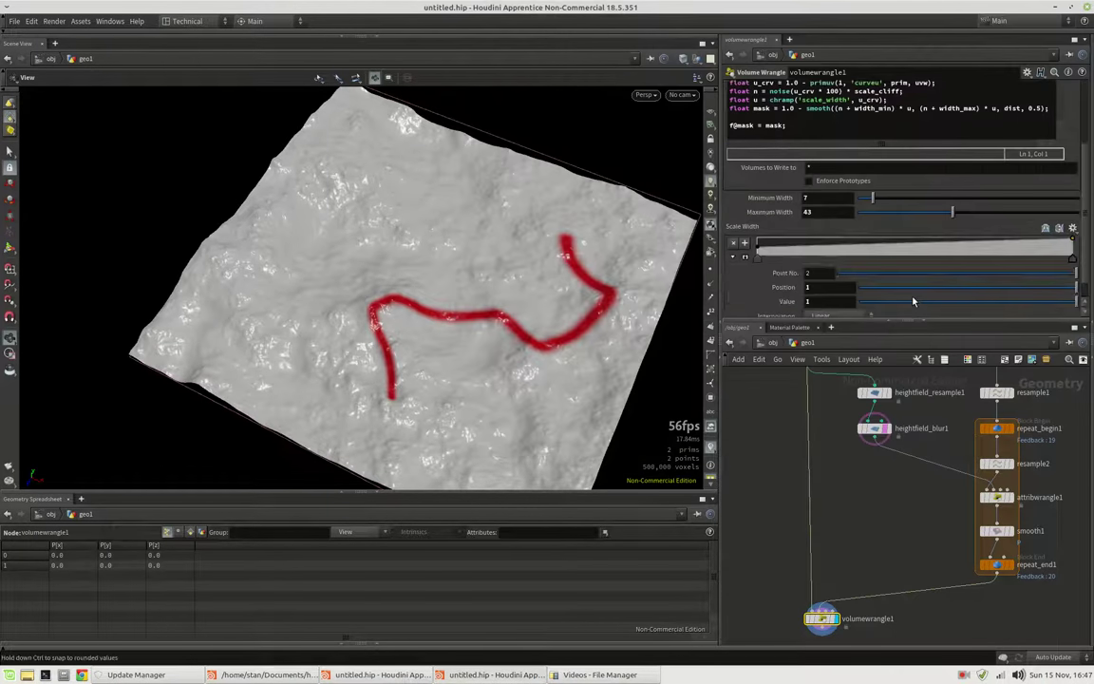
{"action": "scroll", "coordinate": [822, 276], "scroll_direction": "down", "scroll_amount": 1}
{"action": "scroll", "coordinate": [821, 275], "scroll_direction": "up", "scroll_amount": 1}
{"action": "scroll", "coordinate": [823, 276], "scroll_direction": "down", "scroll_amount": 1}
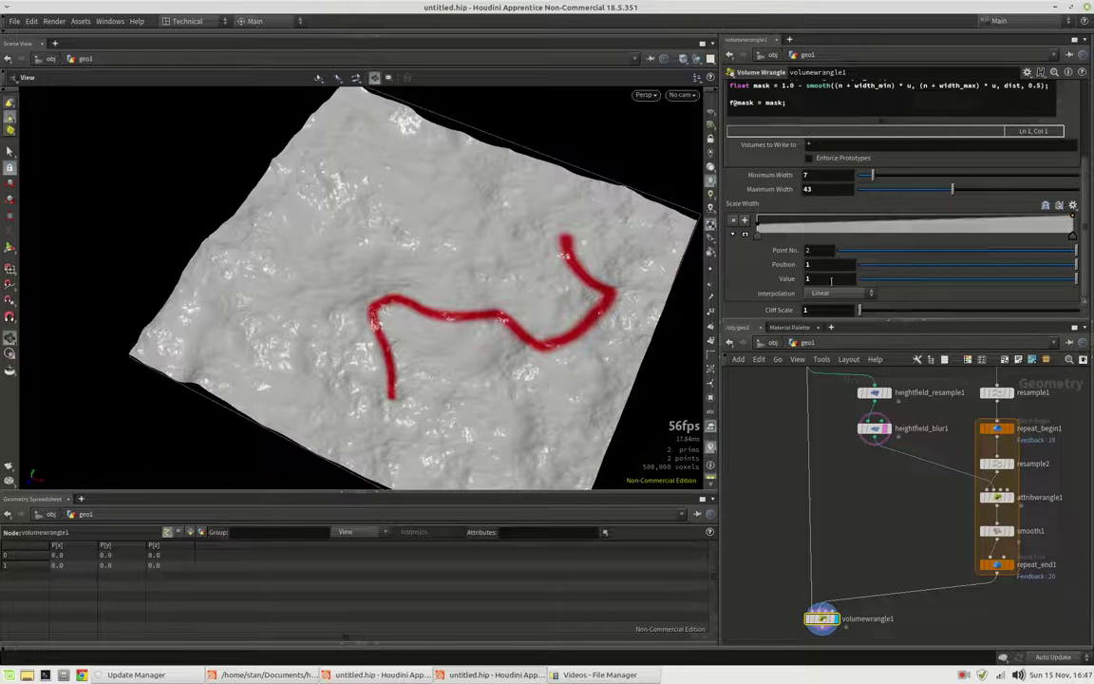
{"action": "left_click", "coordinate": [731, 233]}
{"action": "left_click_drag", "start_coordinate": [859, 310], "coordinate": [1034, 316]}
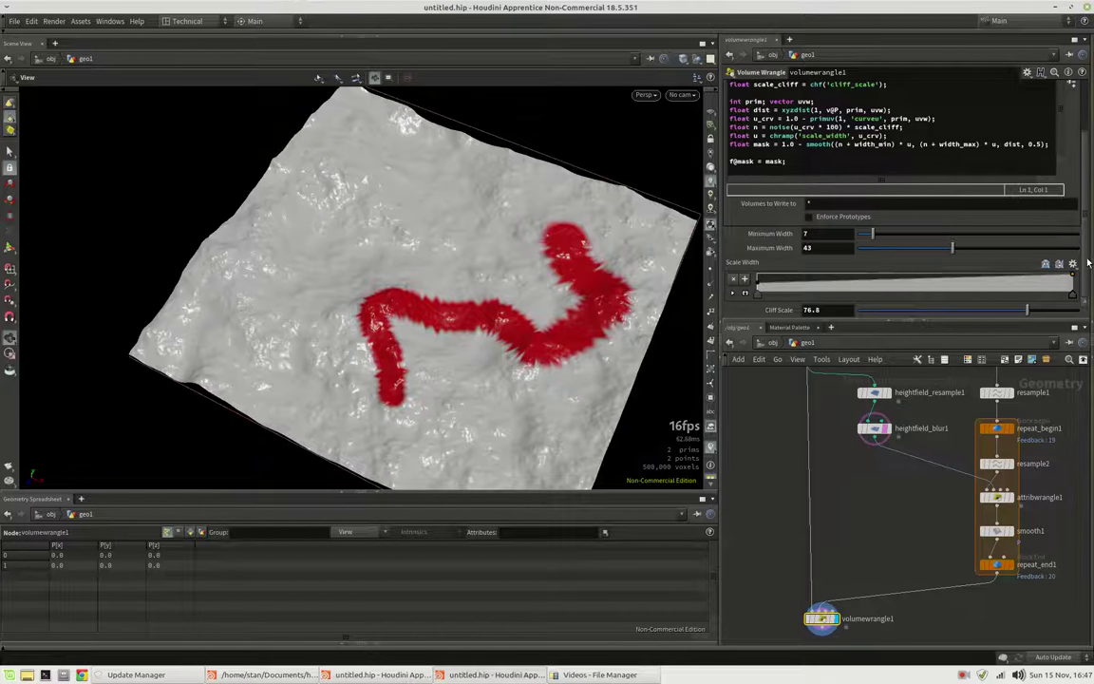
{"action": "scroll", "coordinate": [978, 237], "scroll_direction": "up", "scroll_amount": 1}
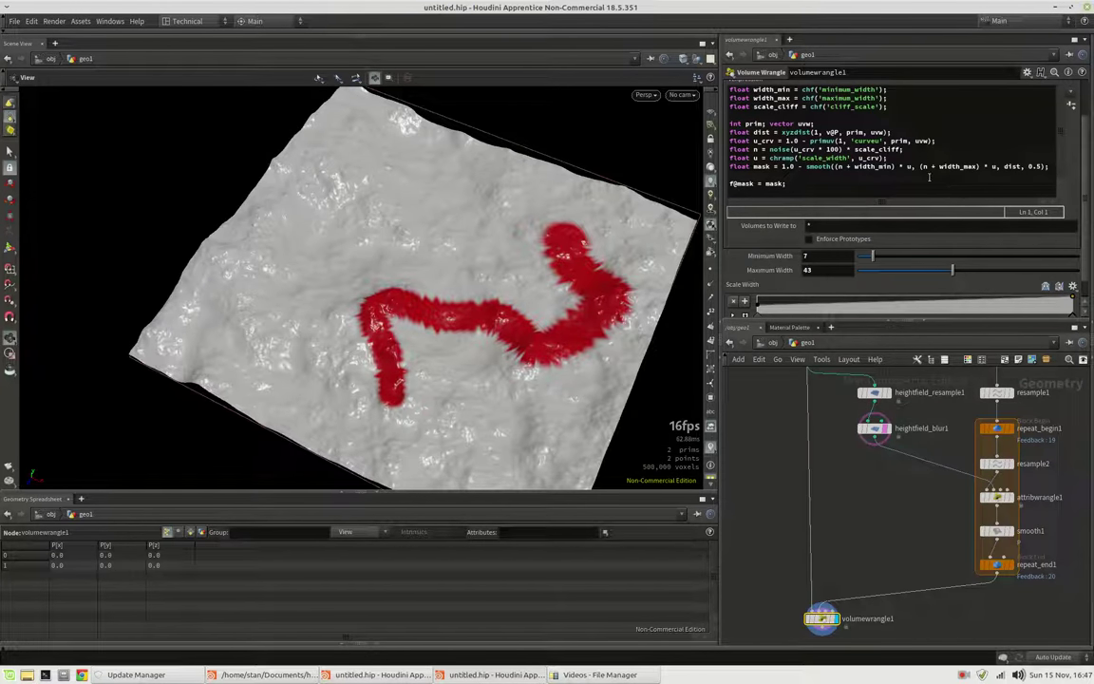
Change the + signs in the mask smooth() line to * so noise multiplies both widths
{"action": "left_click", "coordinate": [848, 166]}
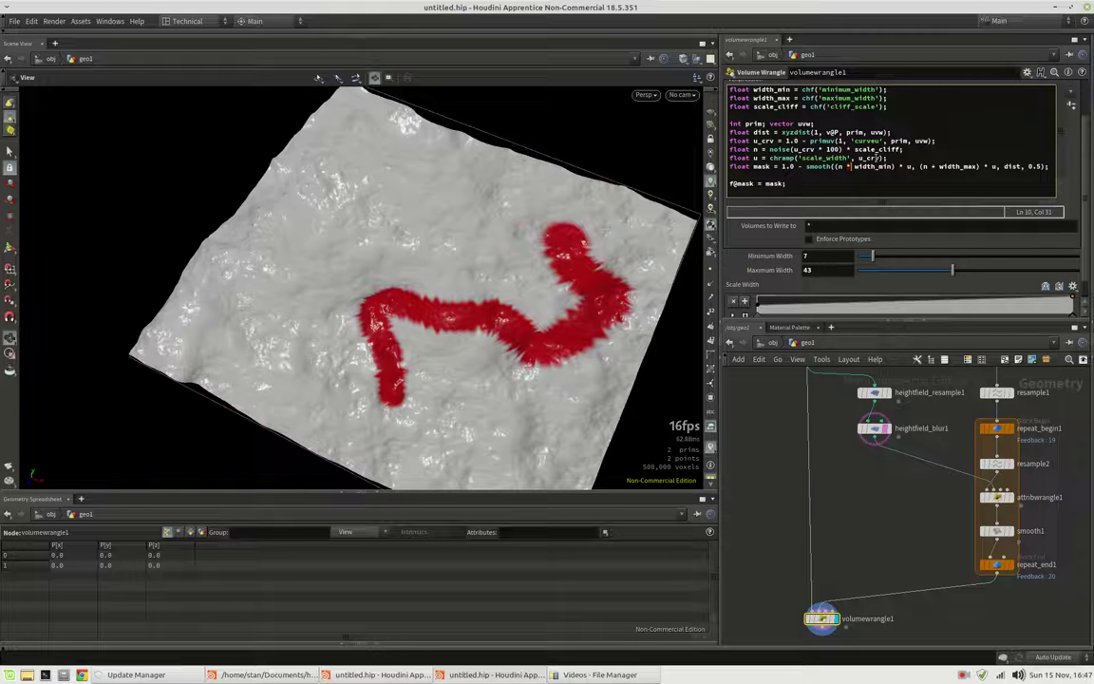
{"action": "double_click", "coordinate": [933, 166]}
{"action": "type", "text": "*"}
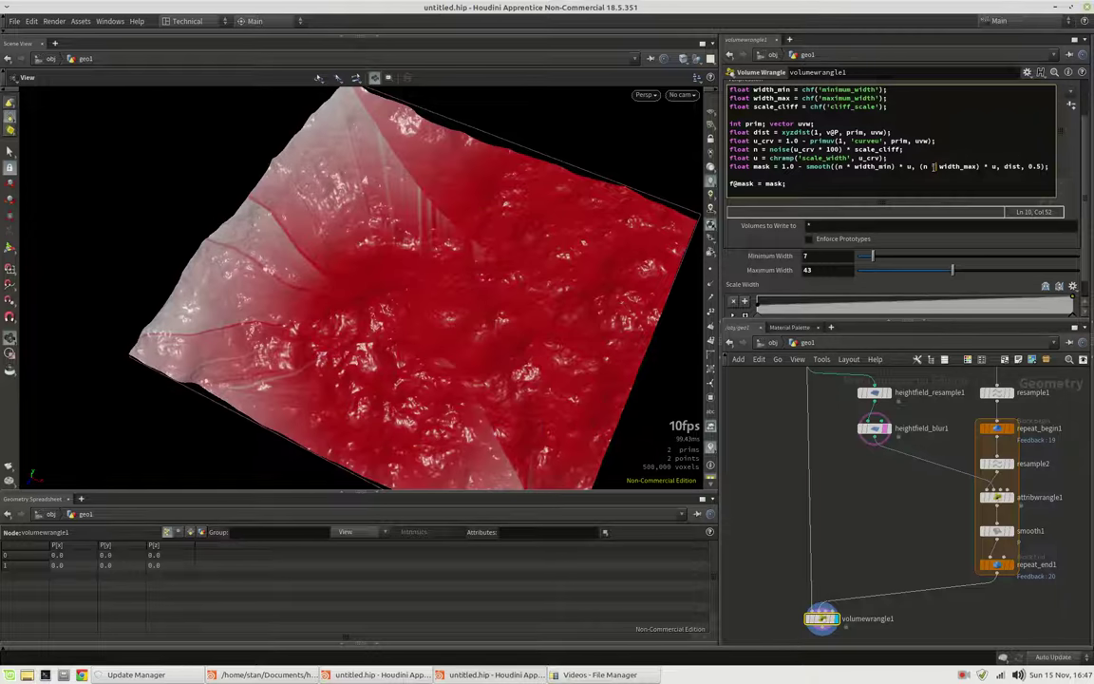
Set Cliff Scale to 3.1, Minimum Width to 15.2 and Maximum Width to 36.1
{"action": "scroll", "coordinate": [855, 275], "scroll_direction": "down", "scroll_amount": 1}
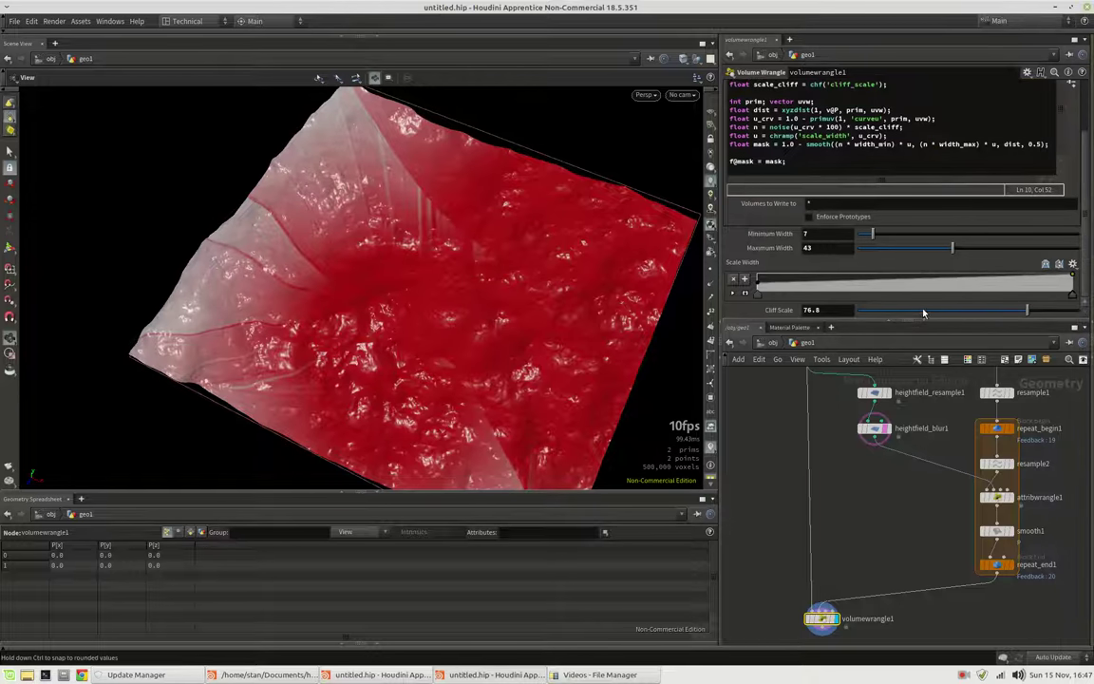
{"action": "left_click_drag", "start_coordinate": [921, 311], "coordinate": [866, 316]}
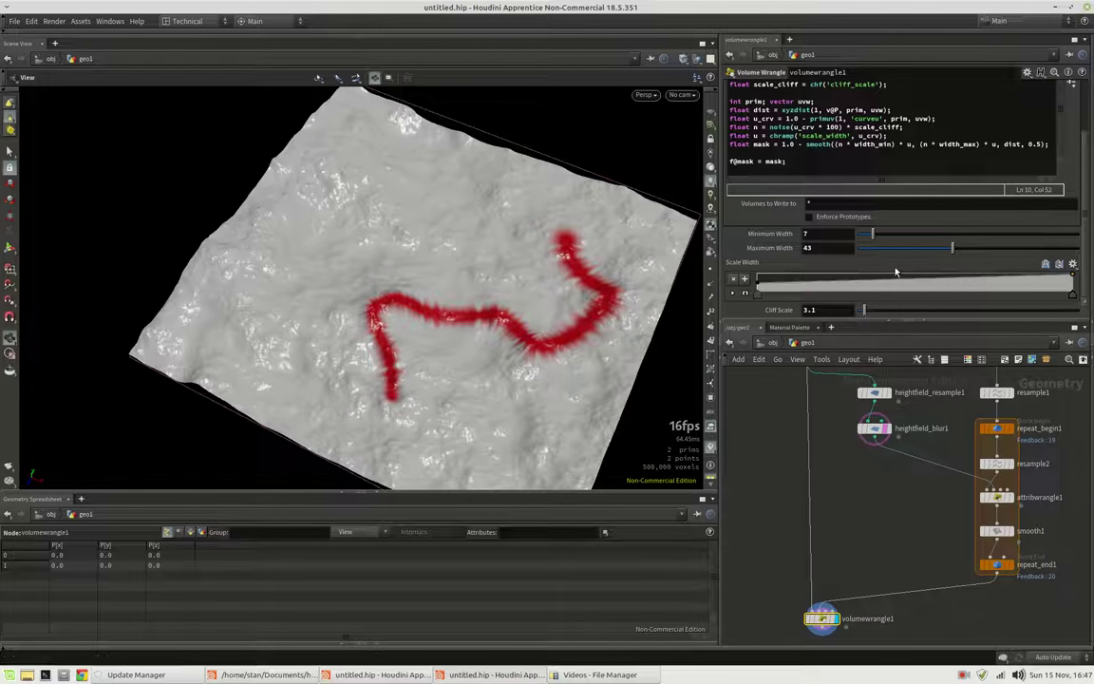
{"action": "left_click", "coordinate": [910, 246]}
{"action": "left_click", "coordinate": [891, 235]}
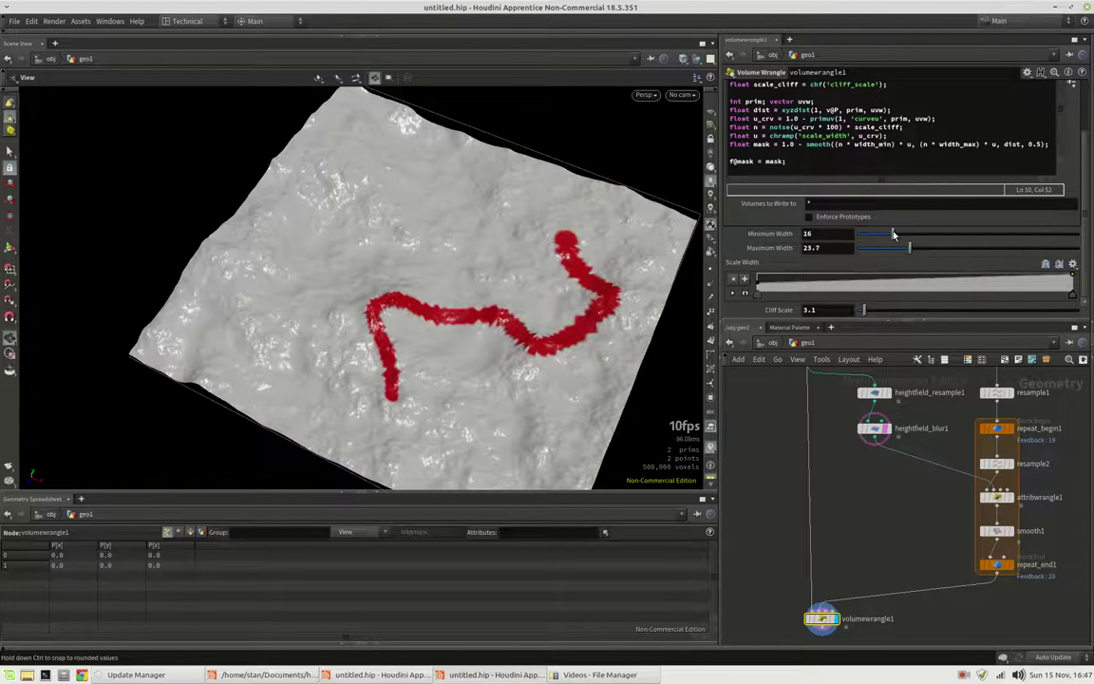
{"action": "left_click_drag", "start_coordinate": [924, 251], "coordinate": [937, 248]}
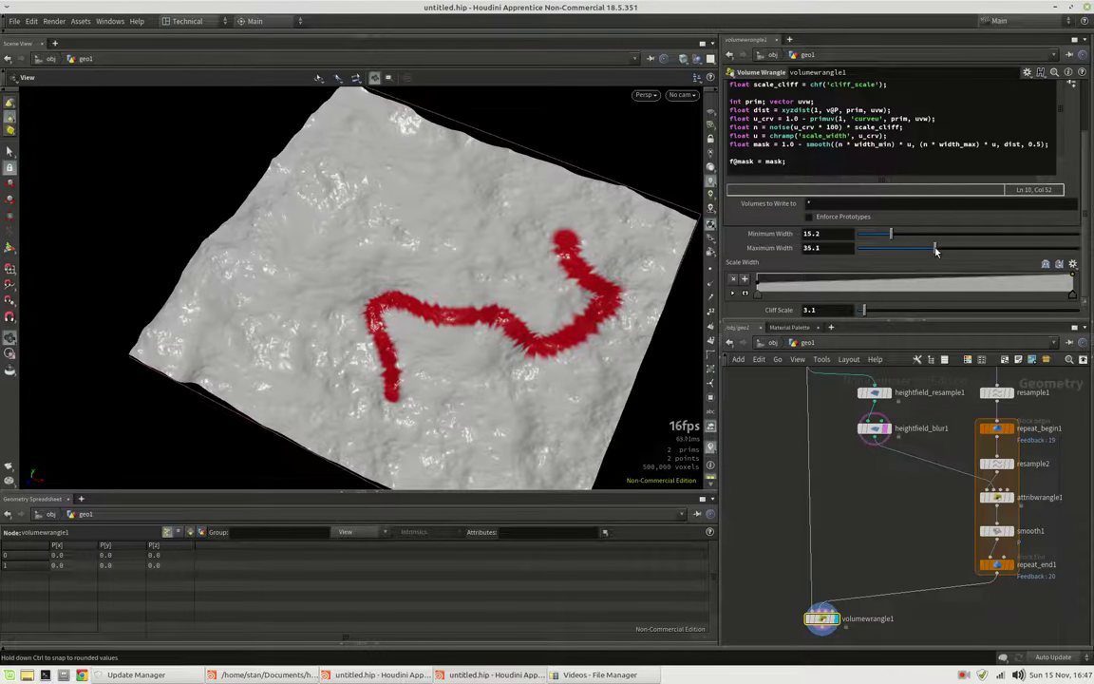
{"action": "scroll", "coordinate": [1047, 169], "scroll_direction": "up", "scroll_amount": 3}
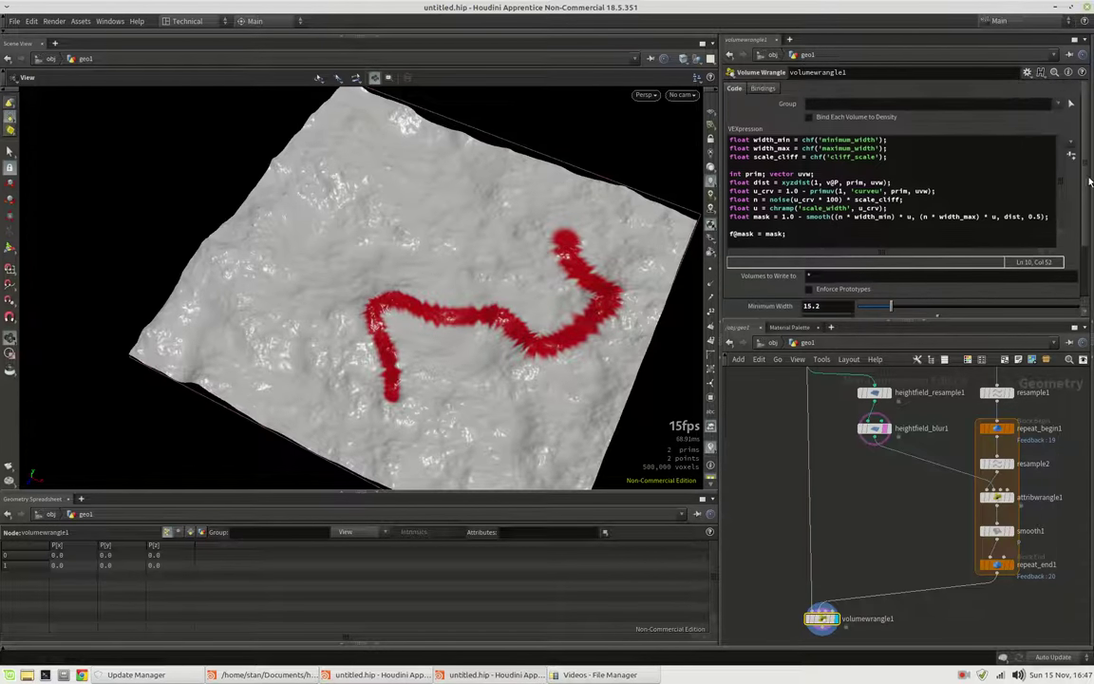
Add 'float freq_cliff = chf('cliff_frequency');' and create its Cliff Frequency parameter
{"action": "left_click", "coordinate": [907, 158]}
{"action": "key", "text": "Return"}
{"action": "type", "text": "float s"}
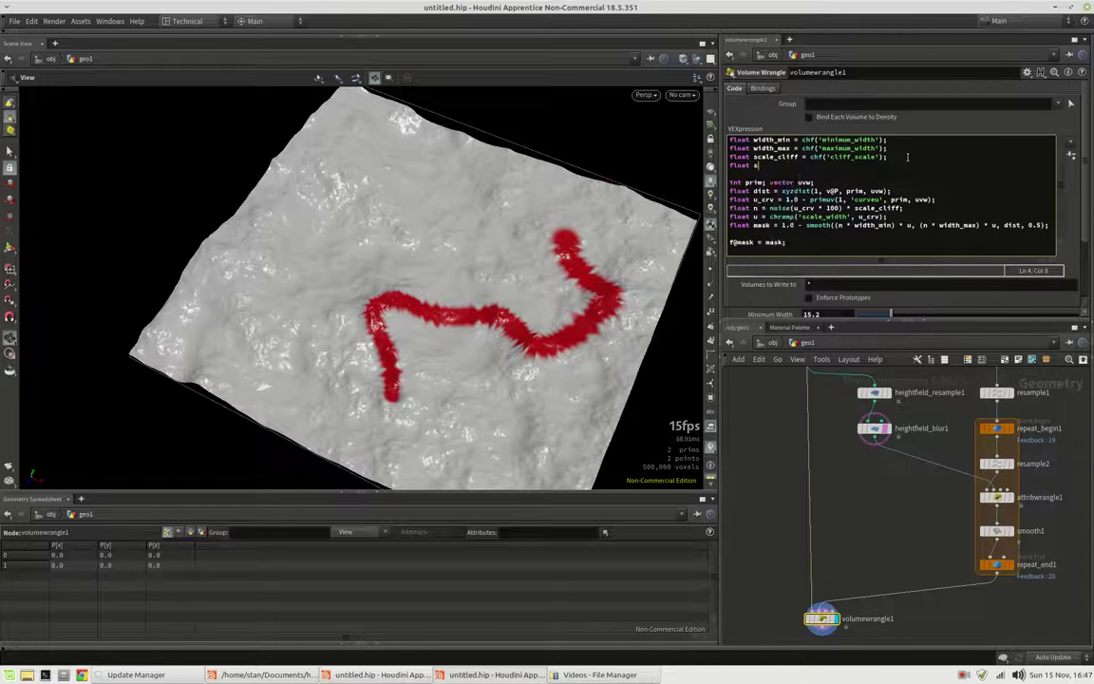
{"action": "key", "text": "BackSpace"}
{"action": "type", "text": "freq"}
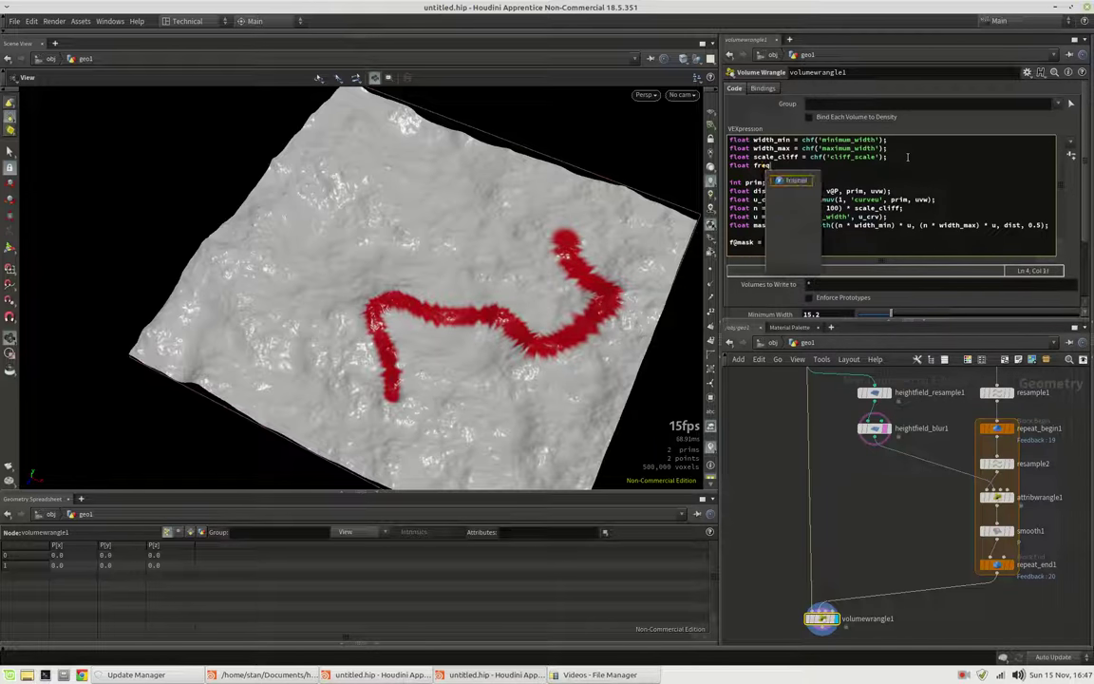
{"action": "type", "text": "_cliff"}
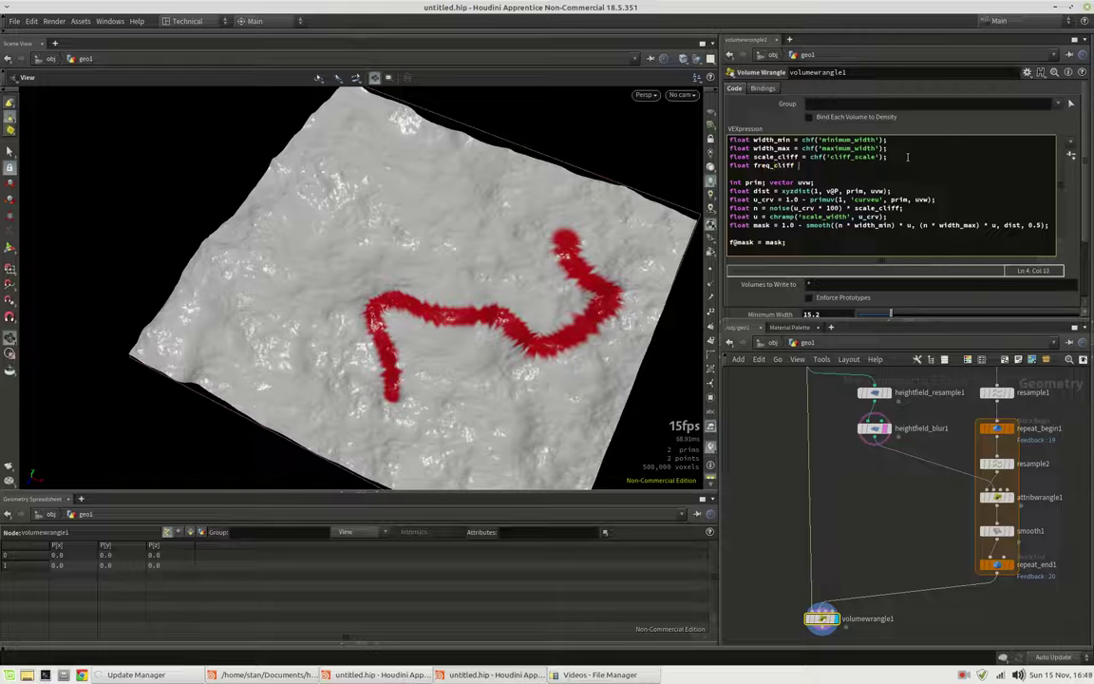
{"action": "type", "text": " = chf();"}
{"action": "key", "text": "Left"}
{"action": "key", "text": "Left"}
{"action": "type", "text": "''"}
{"action": "type", "text": "cliff_frequency"}
{"action": "left_click", "coordinate": [1071, 155]}
Replace the fixed 100 in noise() with freq_cliff, using Cliff Frequency 0.964
{"action": "scroll", "coordinate": [903, 266], "scroll_direction": "down", "scroll_amount": 5}
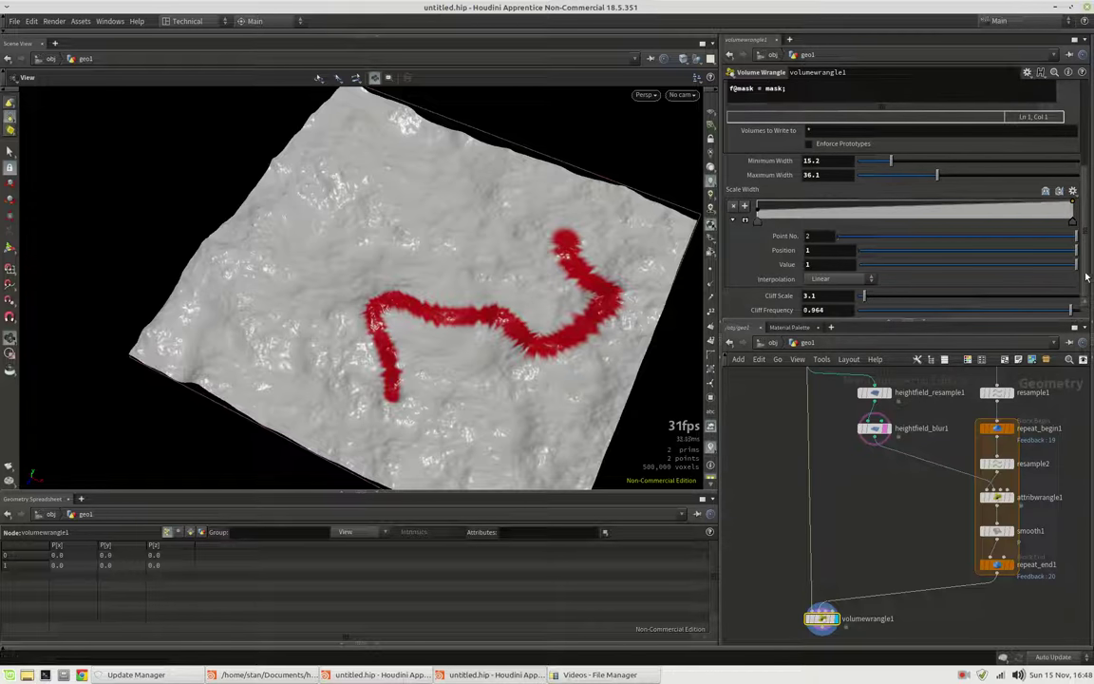
{"action": "scroll", "coordinate": [874, 228], "scroll_direction": "up", "scroll_amount": 5}
{"action": "double_click", "coordinate": [829, 208]}
{"action": "type", "text": "100"}
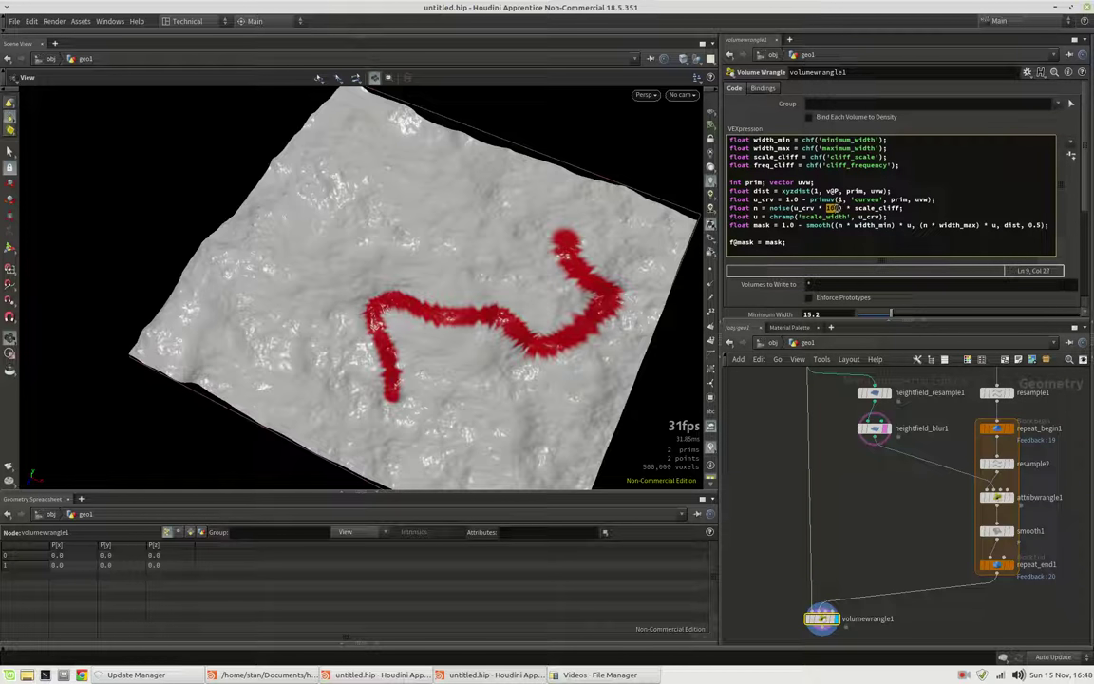
{"action": "type", "text": "freq_cliff"}
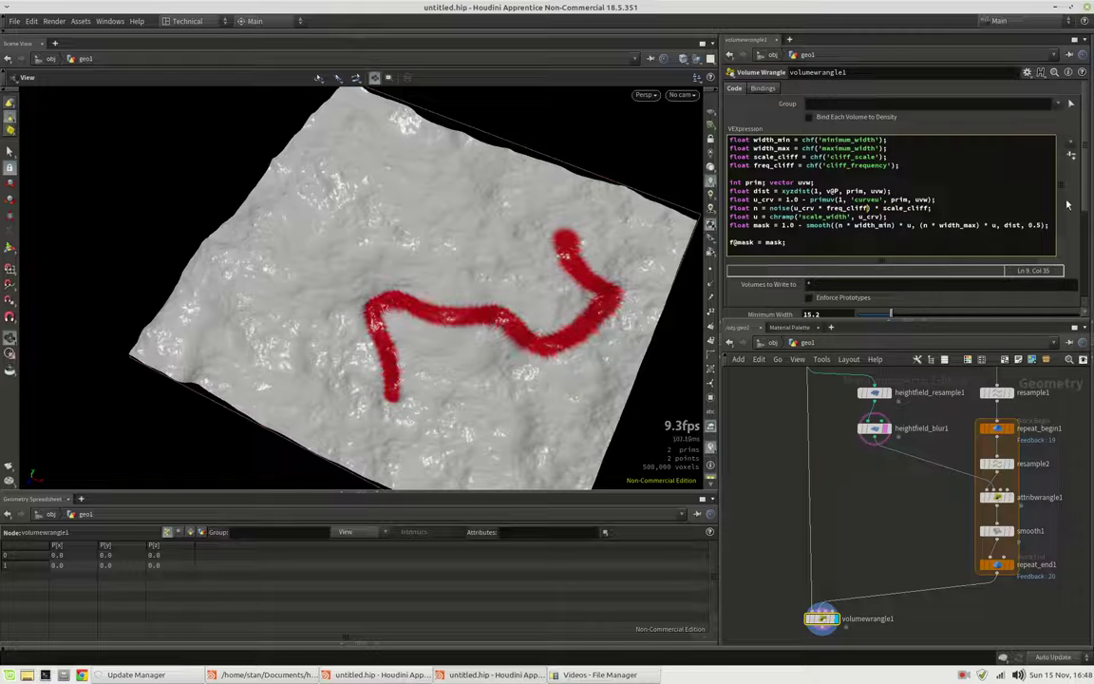
Inspect Cliff Frequency's definition in the parameter editor, close it unchanged, and adjust the Cliff Frequency slider
{"action": "left_click", "coordinate": [1026, 72]}
{"action": "left_click", "coordinate": [925, 84]}
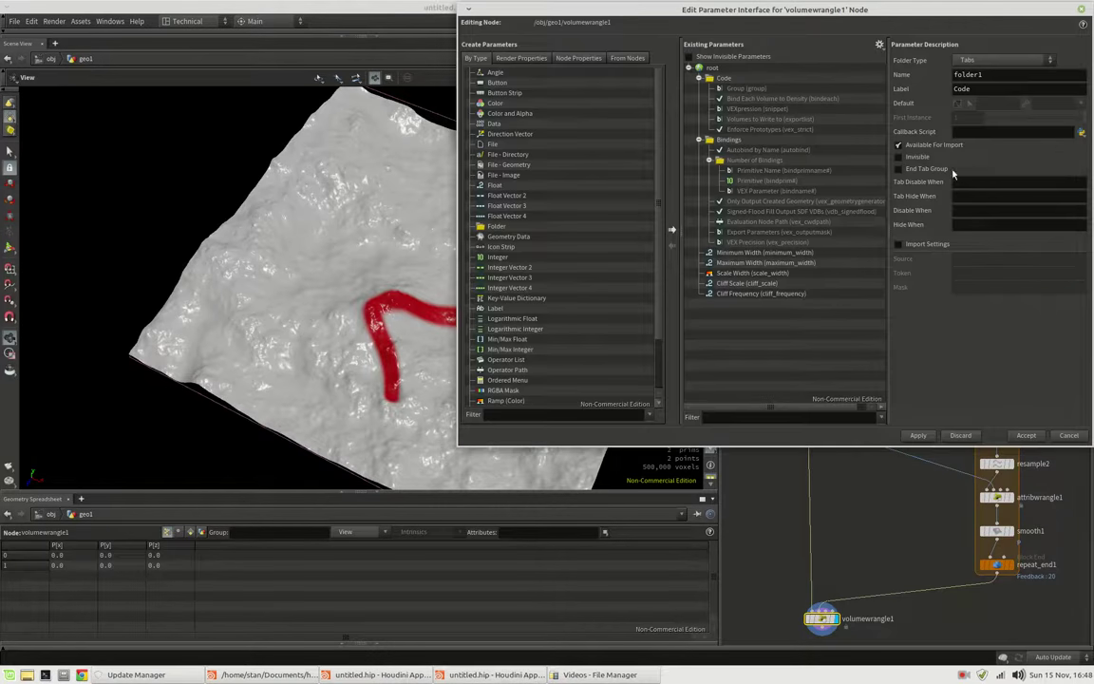
{"action": "left_click", "coordinate": [815, 293]}
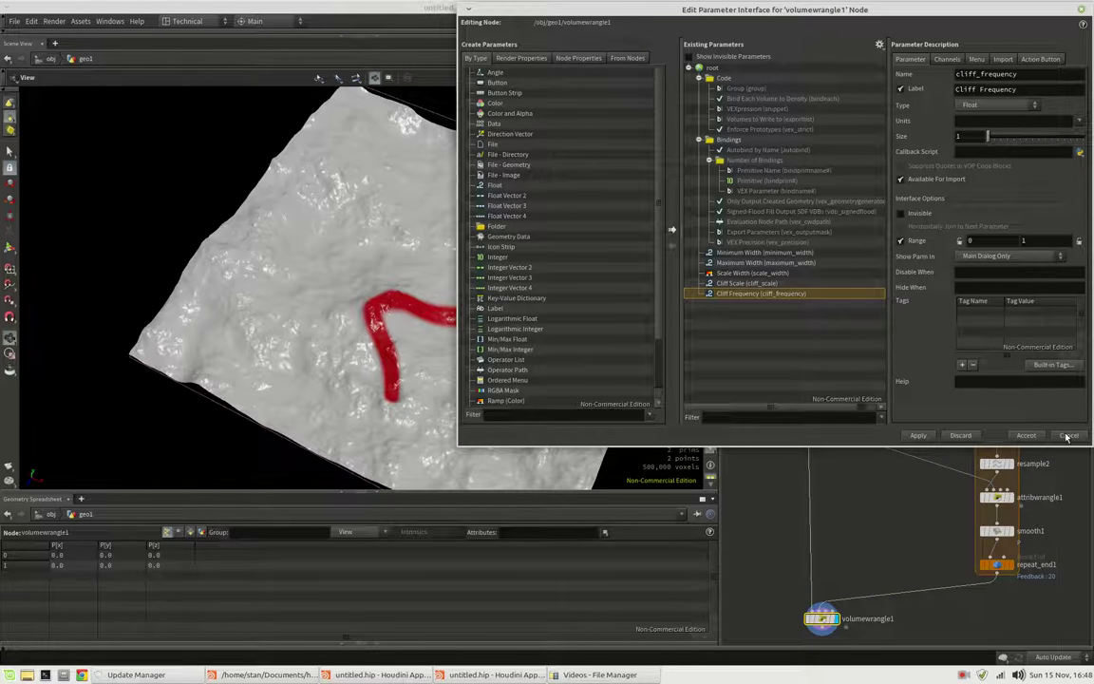
{"action": "left_click", "coordinate": [1026, 435]}
{"action": "scroll", "coordinate": [1082, 312], "scroll_direction": "down", "scroll_amount": 5}
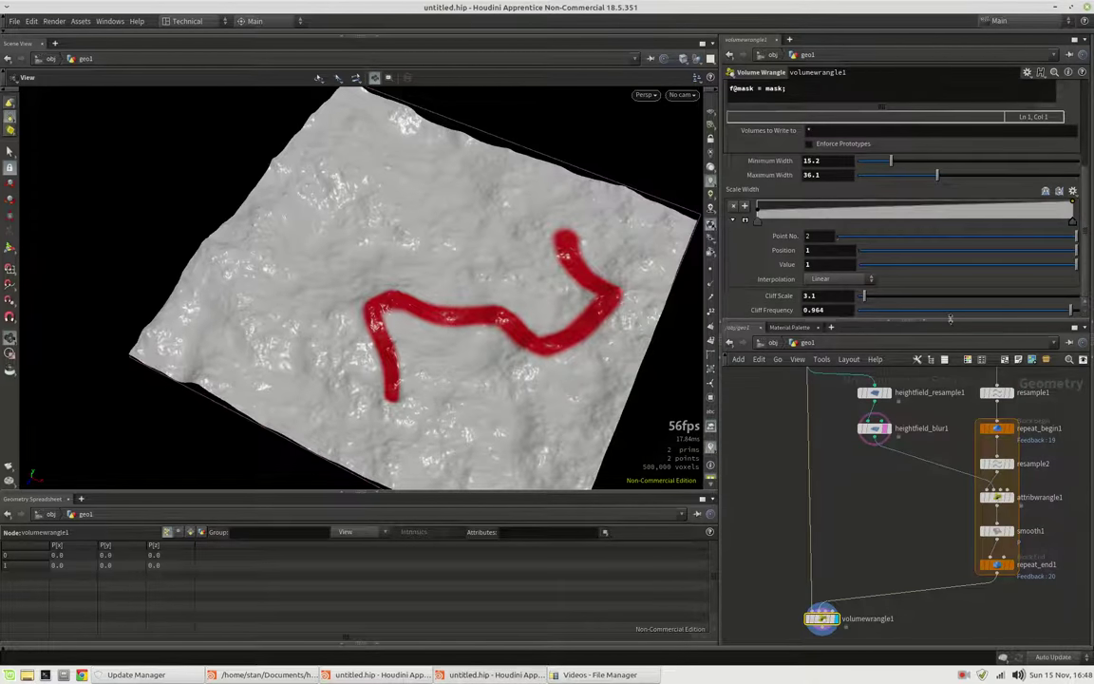
{"action": "left_click_drag", "start_coordinate": [907, 313], "coordinate": [994, 312]}
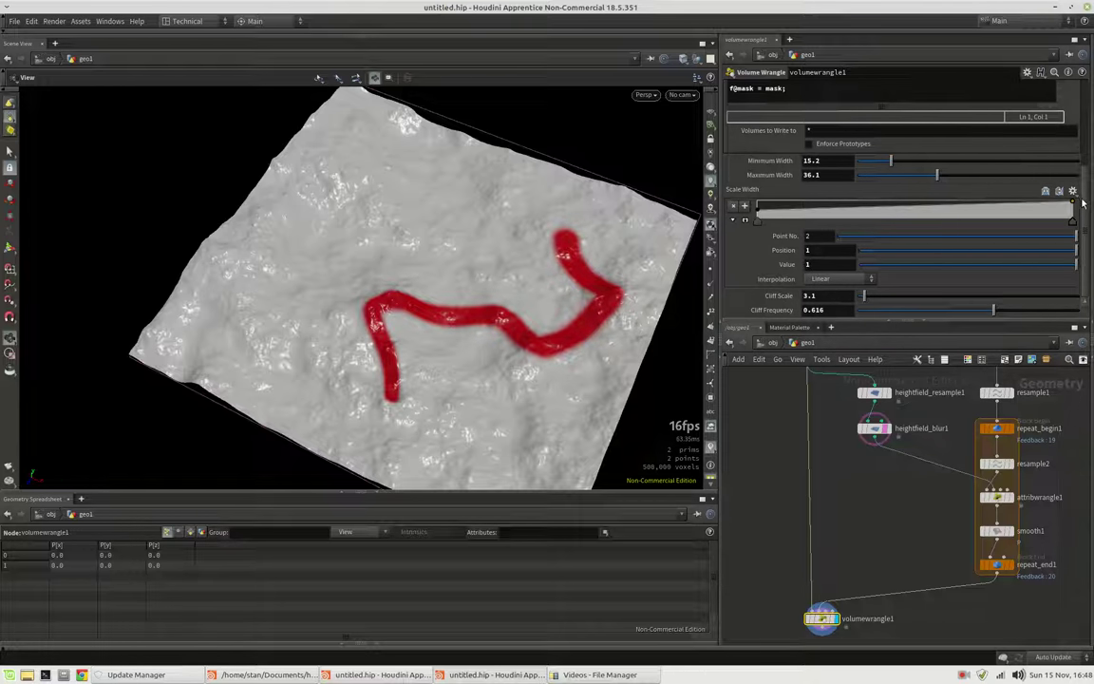
{"action": "scroll", "coordinate": [1043, 148], "scroll_direction": "up", "scroll_amount": 5}
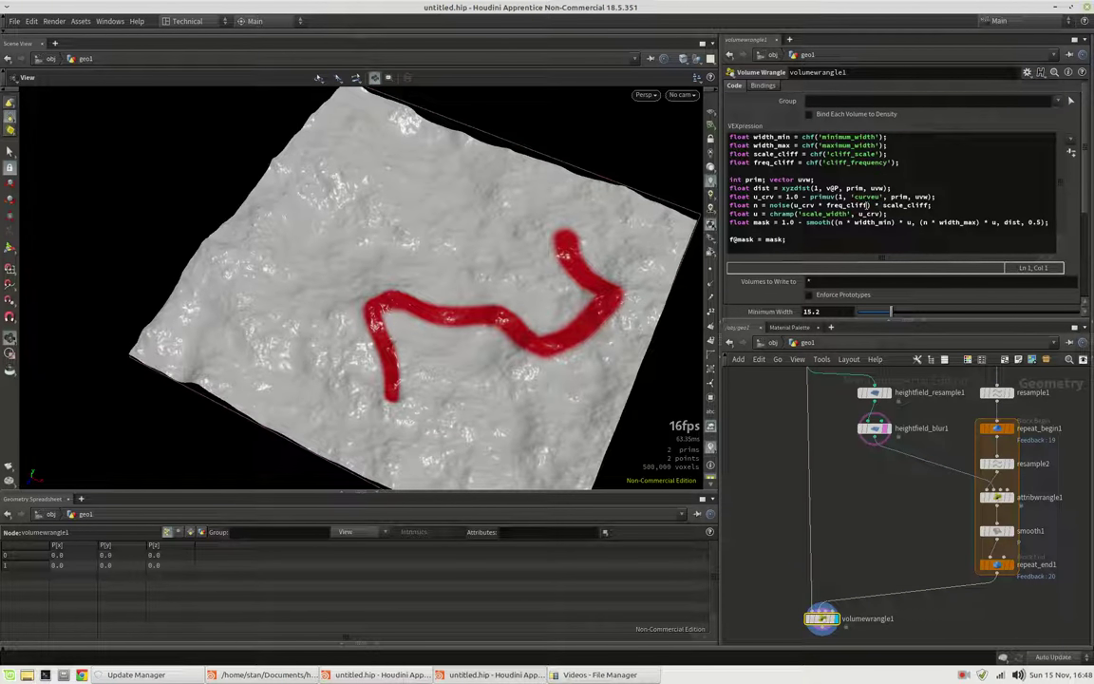
Raise Cliff Frequency's range maximum to 100, checking its channel default, and accept the change
{"action": "left_click", "coordinate": [1026, 72]}
{"action": "left_click", "coordinate": [950, 79]}
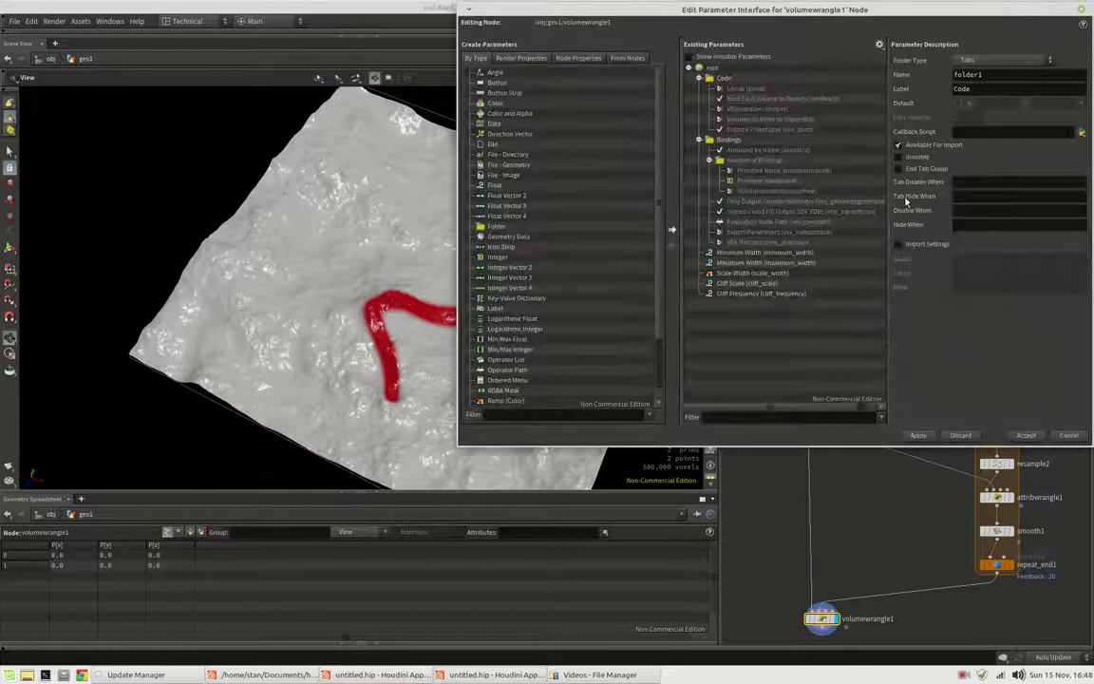
{"action": "left_click", "coordinate": [823, 295]}
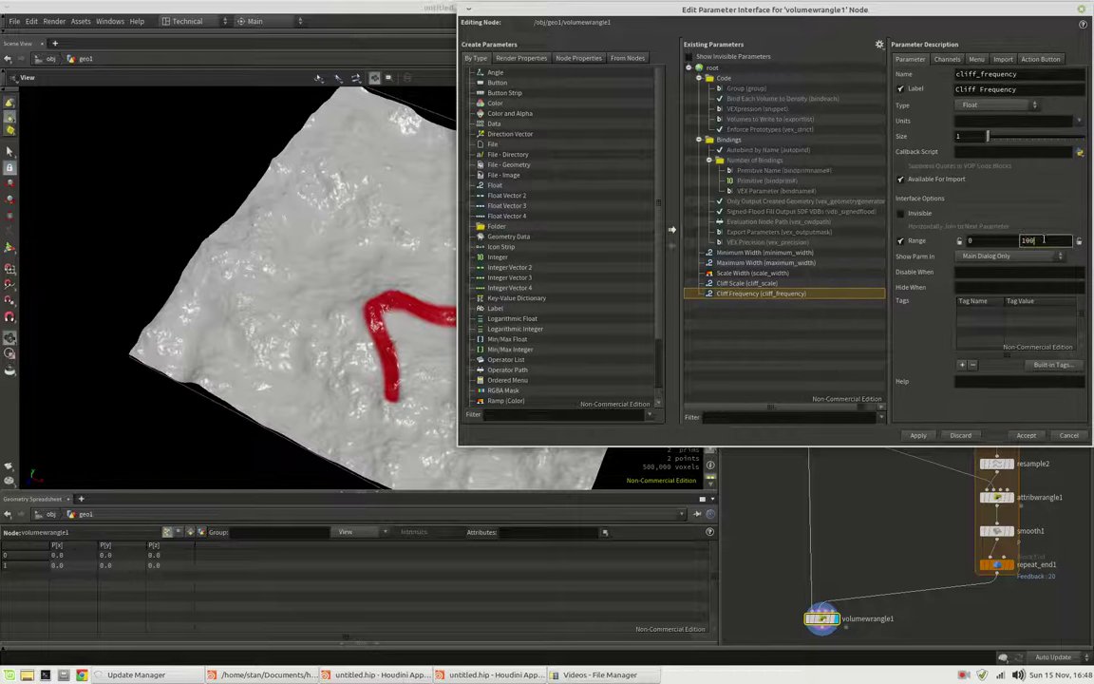
{"action": "left_click", "coordinate": [947, 60]}
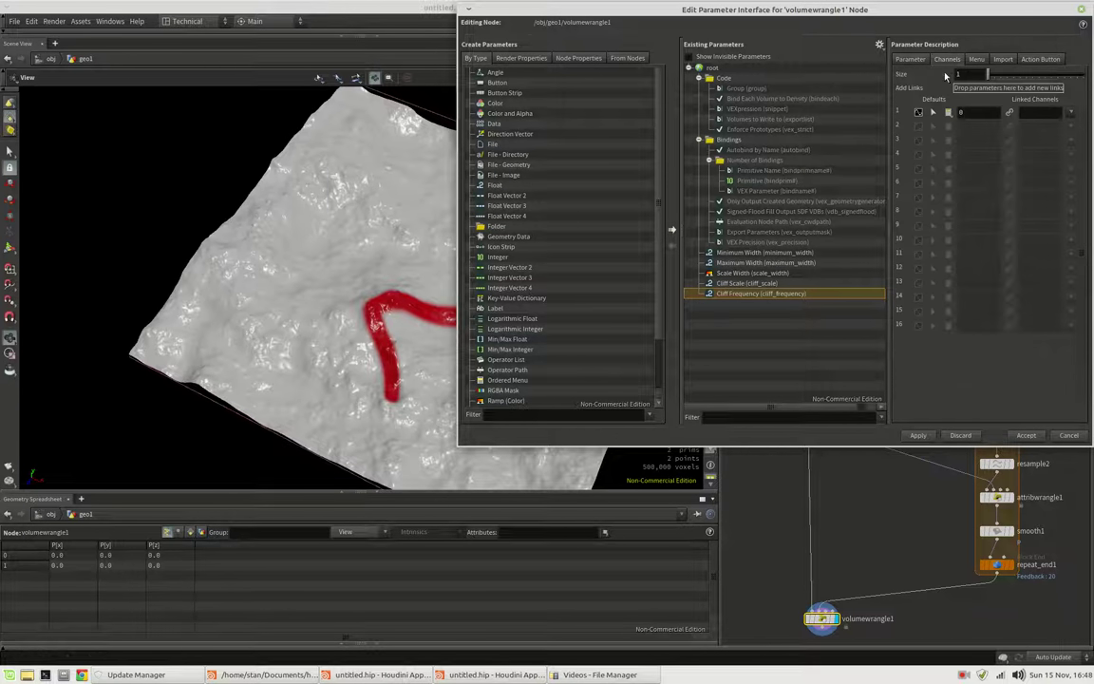
{"action": "left_click", "coordinate": [980, 112]}
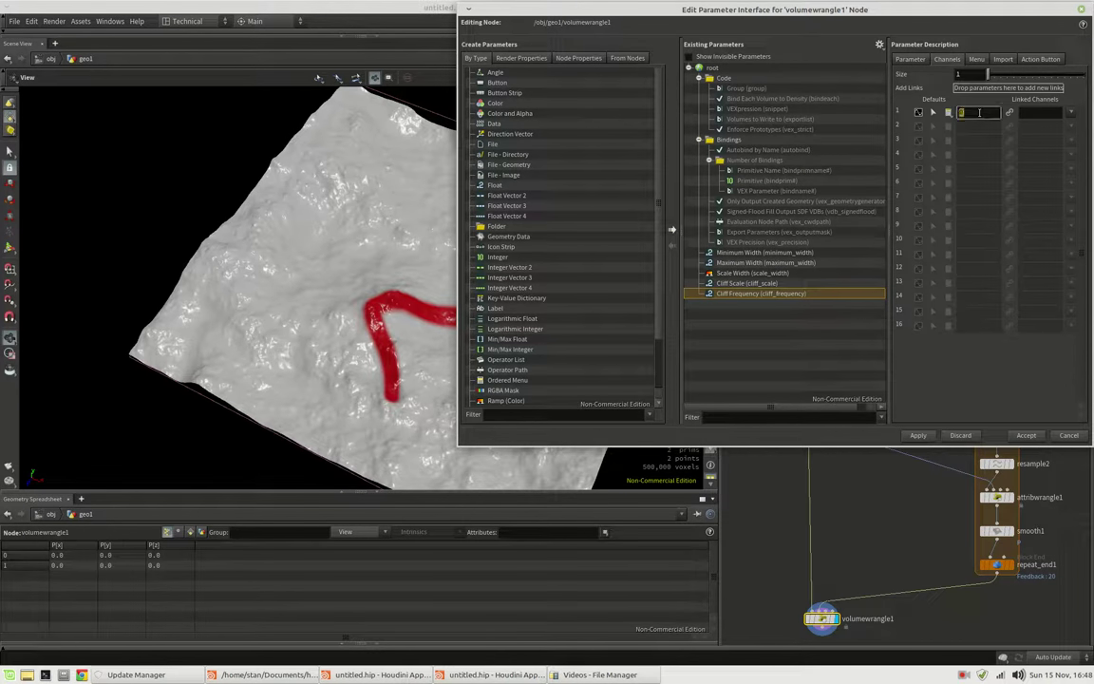
{"action": "left_click", "coordinate": [1027, 436]}
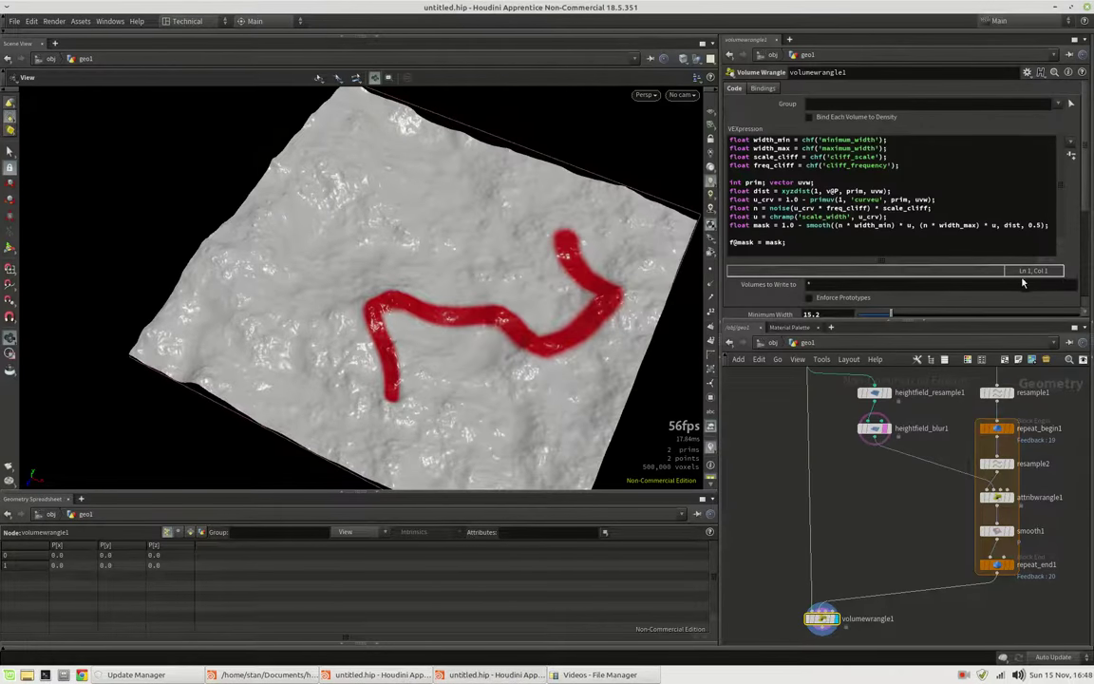
{"action": "scroll", "coordinate": [920, 251], "scroll_direction": "down", "scroll_amount": 5}
{"action": "left_click_drag", "start_coordinate": [931, 308], "coordinate": [1017, 325]}
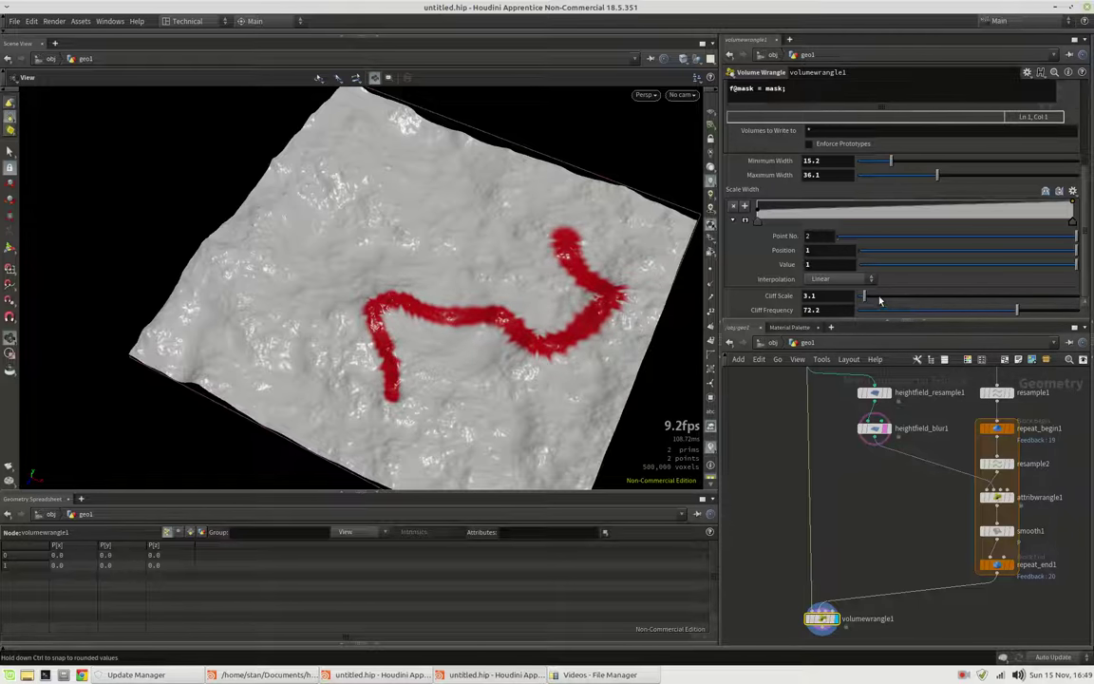
{"action": "left_click_drag", "start_coordinate": [863, 296], "coordinate": [864, 298]}
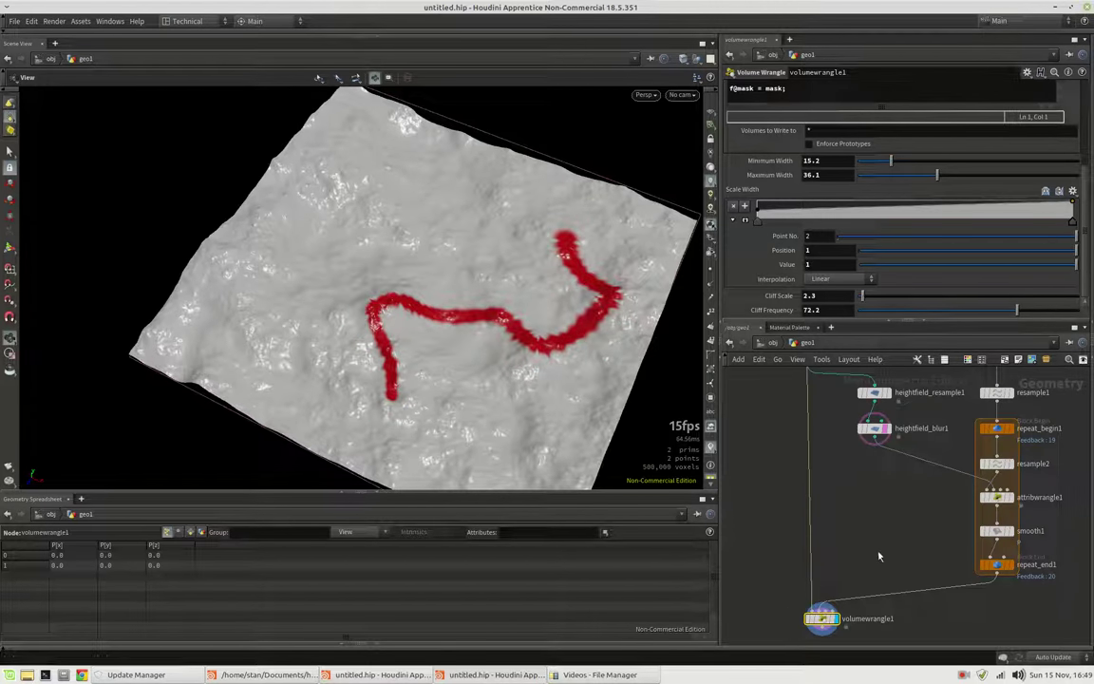
{"action": "middle_click_drag", "start_coordinate": [881, 550], "coordinate": [884, 531]}
{"action": "scroll", "coordinate": [1088, 237], "scroll_direction": "up", "scroll_amount": 5}
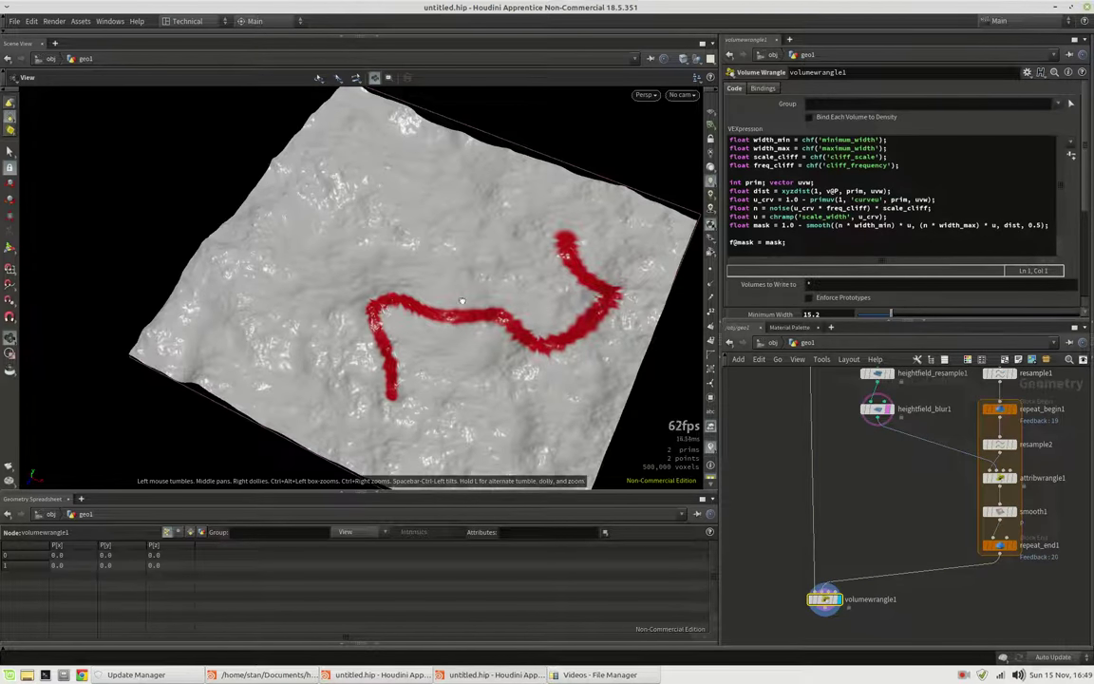
{"action": "left_click_drag", "start_coordinate": [455, 297], "coordinate": [526, 298]}
{"action": "right_click_drag", "start_coordinate": [525, 298], "coordinate": [493, 321]}
{"action": "left_click_drag", "start_coordinate": [493, 321], "coordinate": [433, 313]}
Retype the operator sign before normalize(grad) on attribwrangle1's line 2 and orbit to check the river path
{"action": "left_click", "coordinate": [998, 477]}
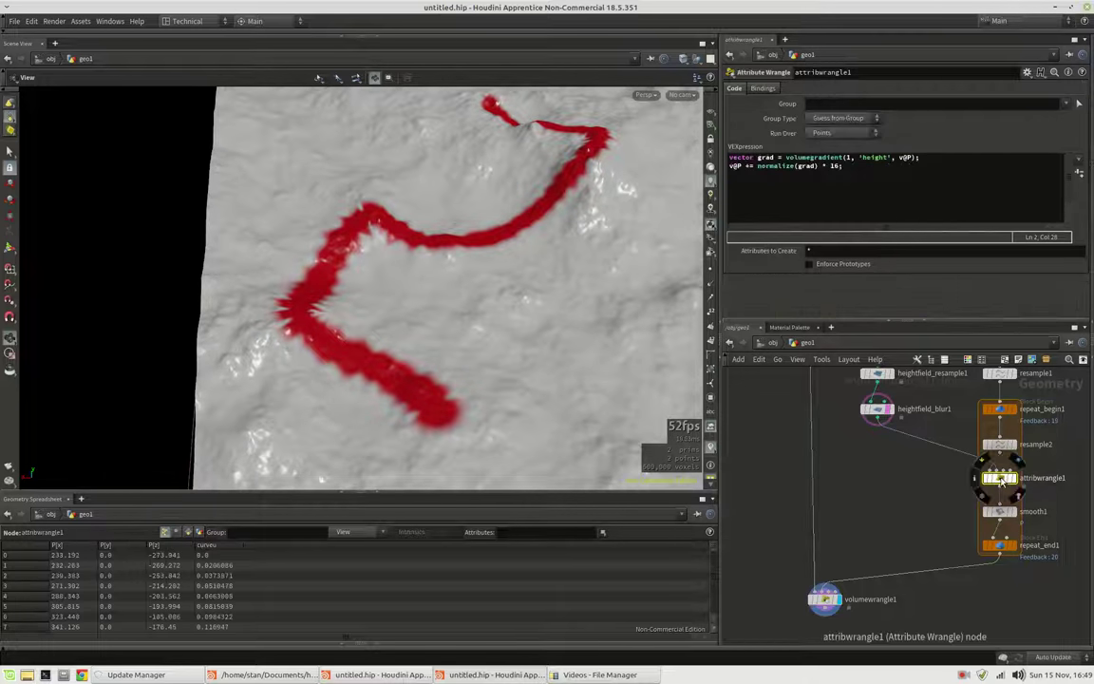
{"action": "left_click", "coordinate": [747, 165]}
{"action": "key", "text": "Right"}
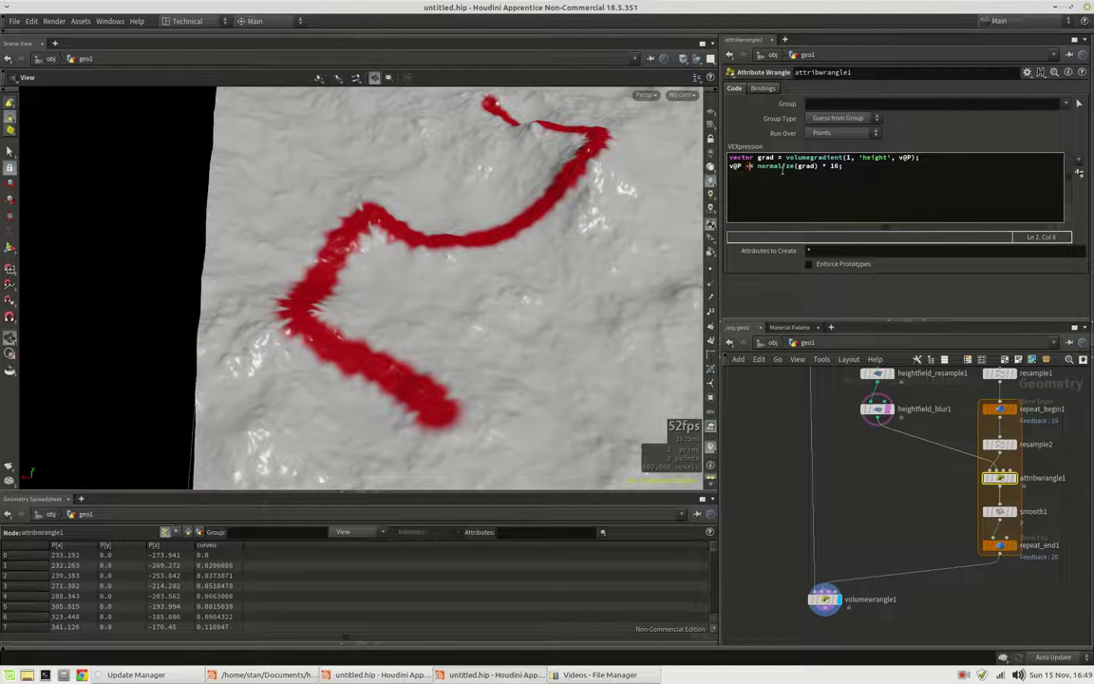
{"action": "left_click_drag", "start_coordinate": [276, 266], "coordinate": [755, 166]}
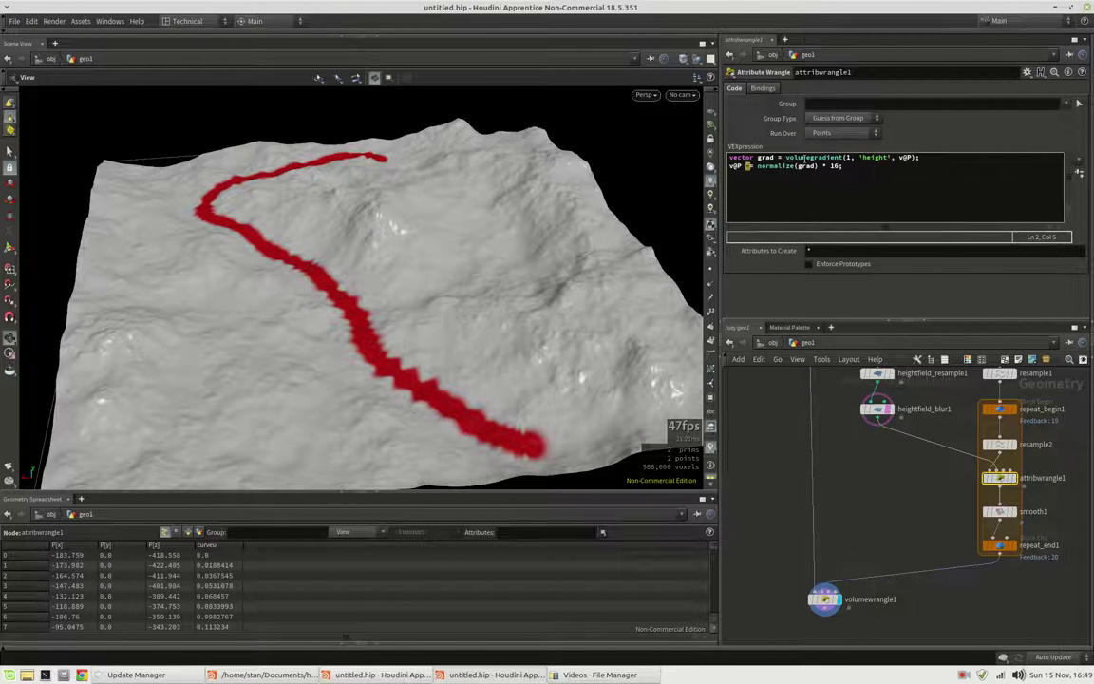
{"action": "key", "text": "Delete"}
{"action": "type", "text": "+"}
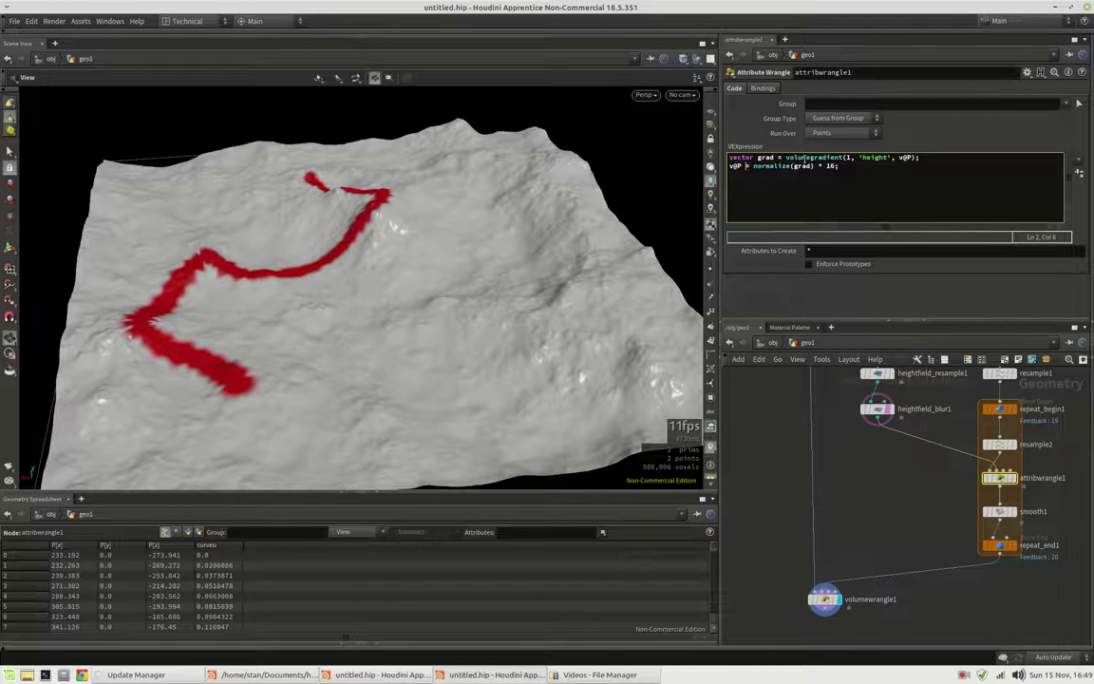
{"action": "type", "text": "-"}
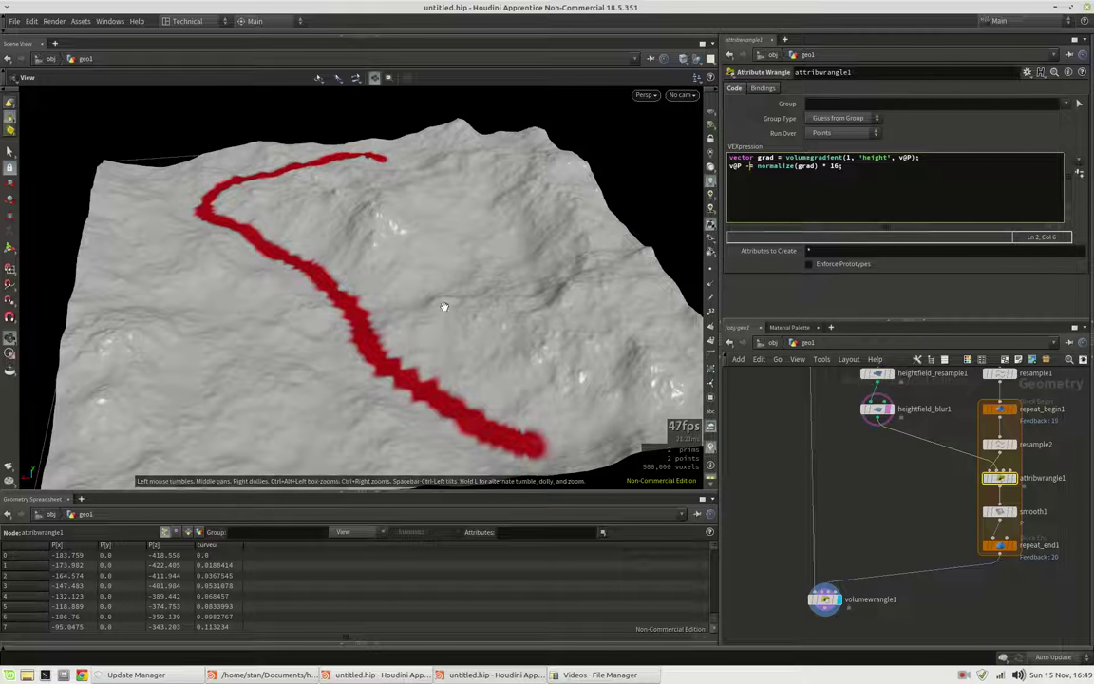
{"action": "left_click_drag", "start_coordinate": [341, 285], "coordinate": [655, 484]}
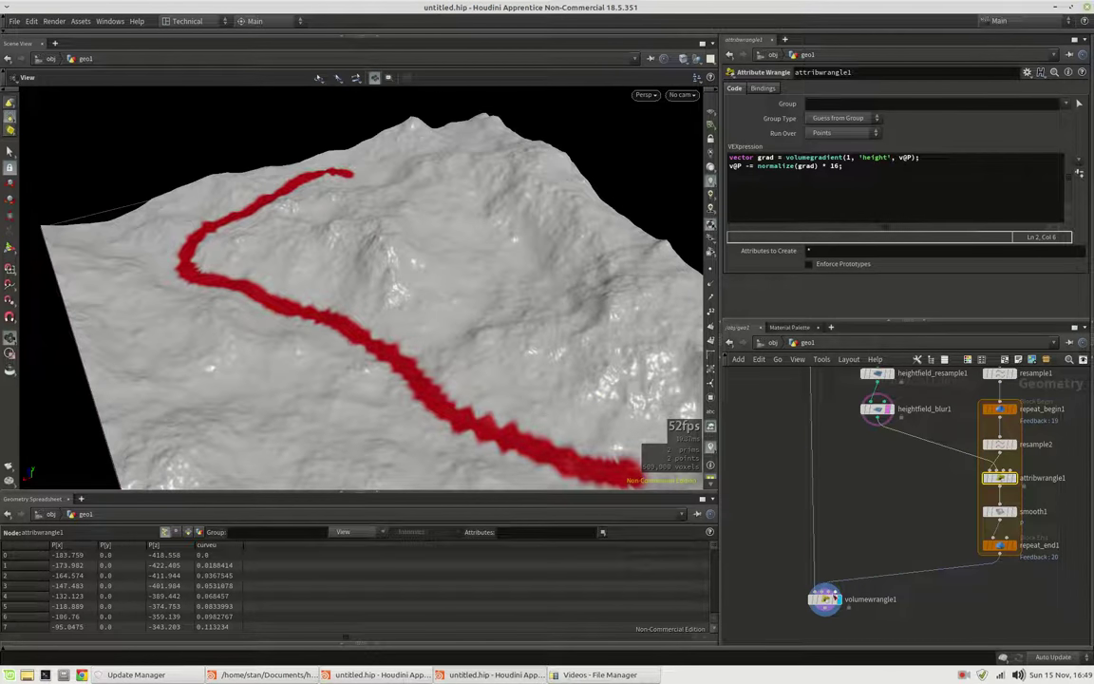
Add float height_low = volumesample(2, 'height', v@P); below the mask line in volumewrangle1
{"action": "left_click", "coordinate": [824, 599]}
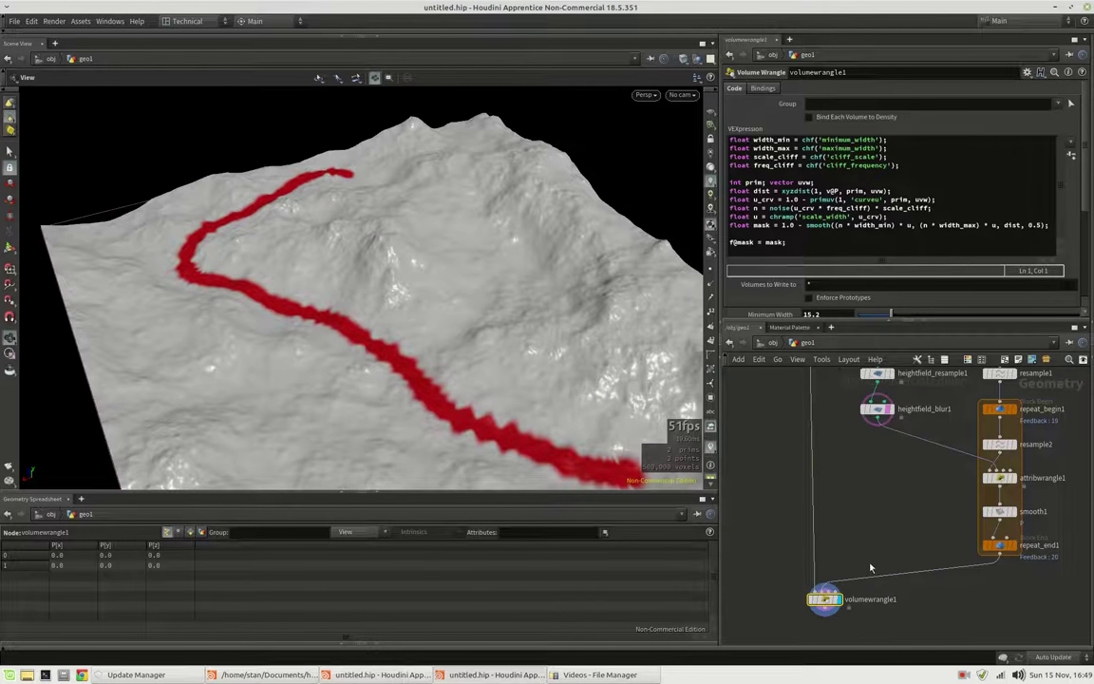
{"action": "middle_click_drag", "start_coordinate": [890, 498], "coordinate": [879, 528]}
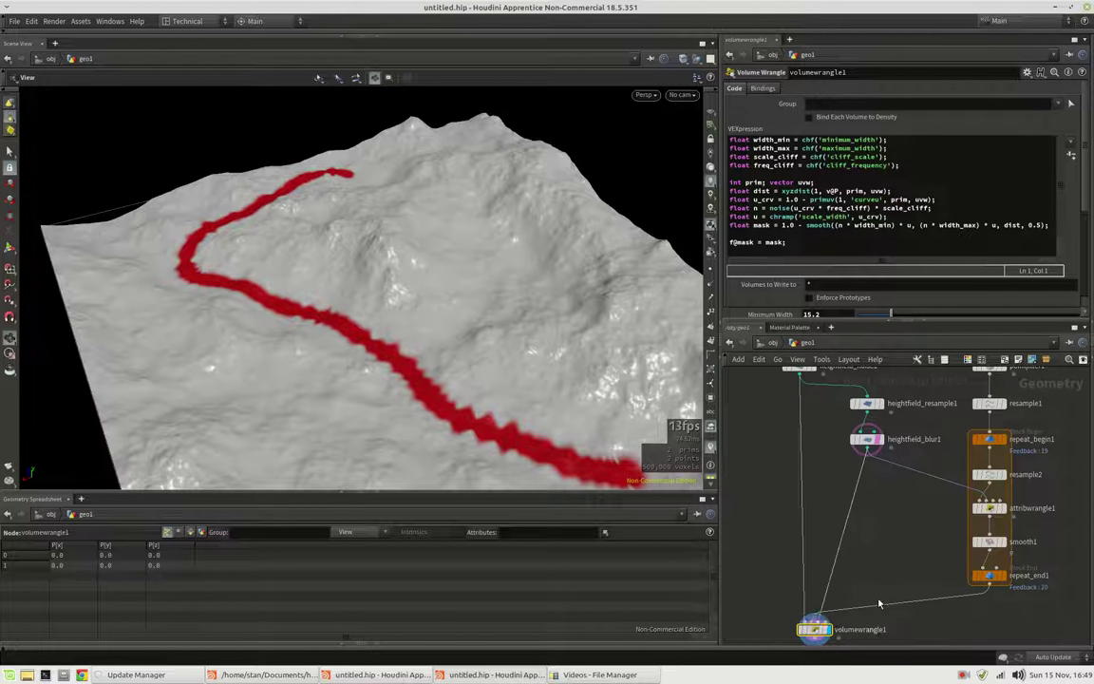
{"action": "middle_click_drag", "start_coordinate": [867, 636], "coordinate": [874, 595]}
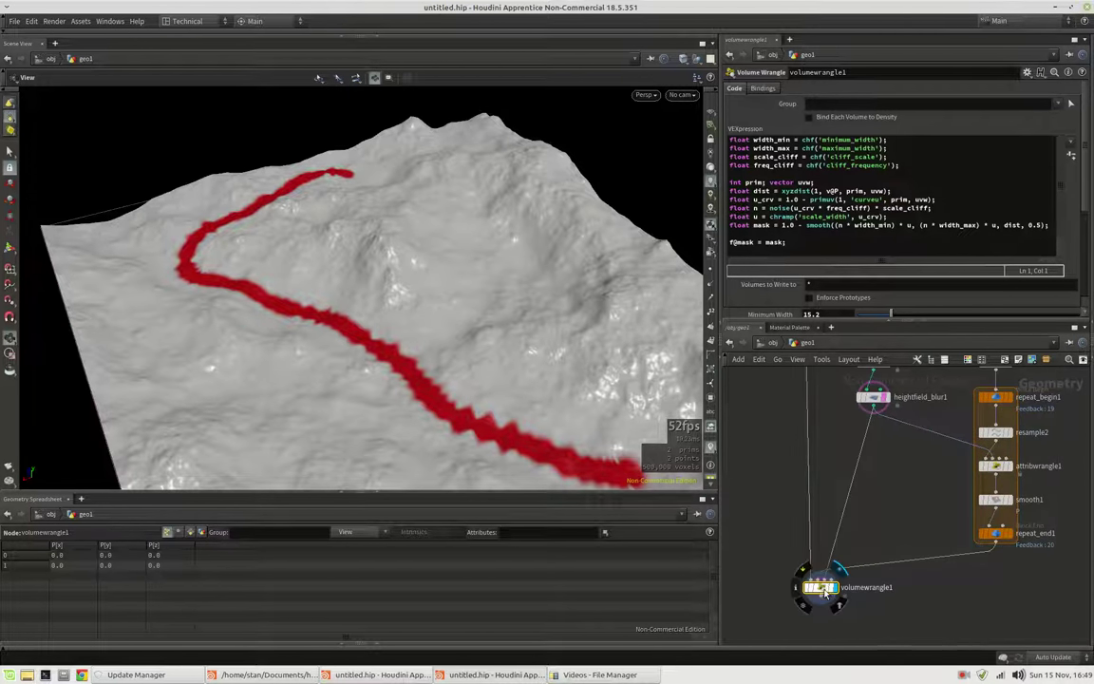
{"action": "left_click", "coordinate": [1052, 226]}
{"action": "key", "text": "Up"}
{"action": "key", "text": "Up"}
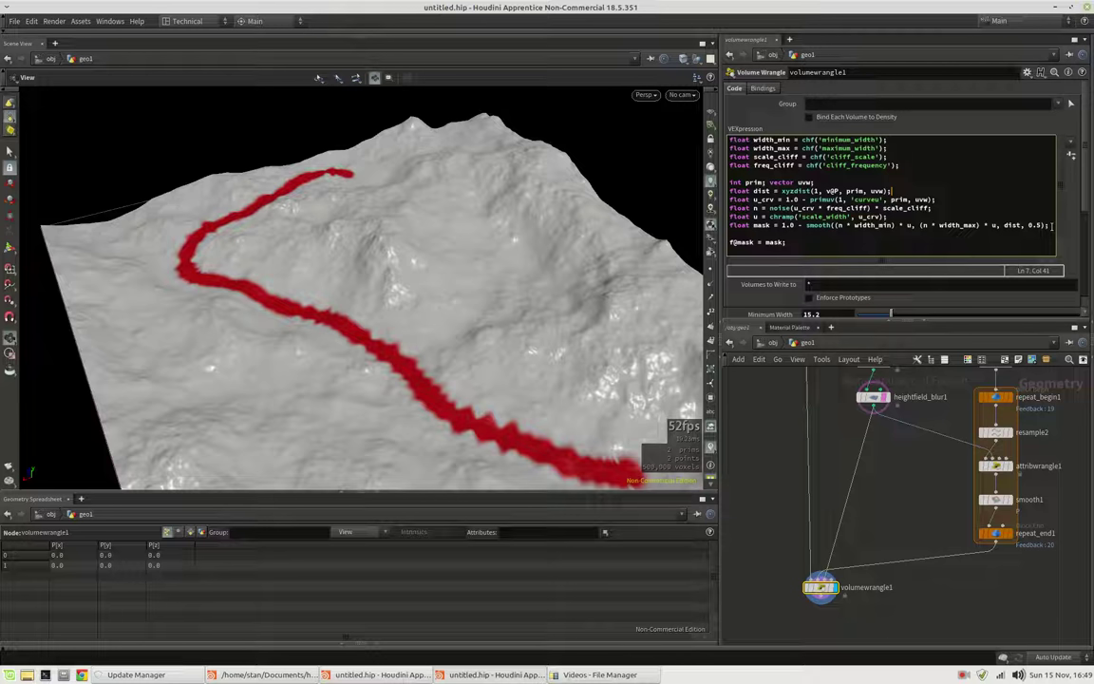
{"action": "key", "text": "Down"}
{"action": "key", "text": "Down"}
{"action": "key", "text": "Return"}
{"action": "key", "text": "Return"}
{"action": "type", "text": "float height"}
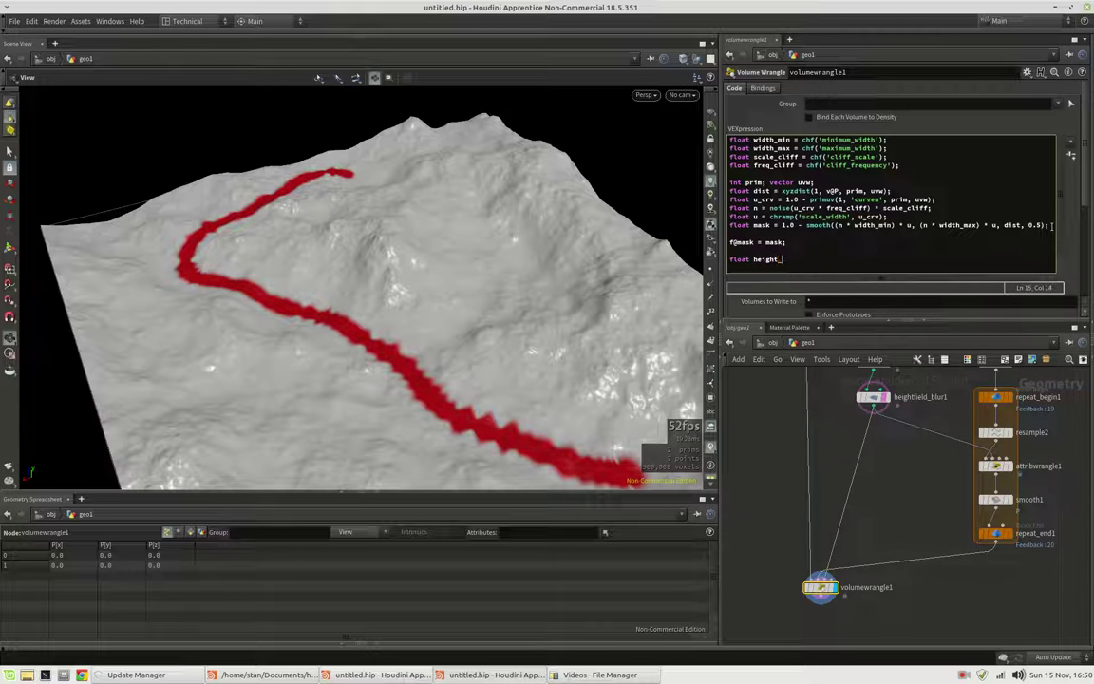
{"action": "type", "text": "_low = vol"}
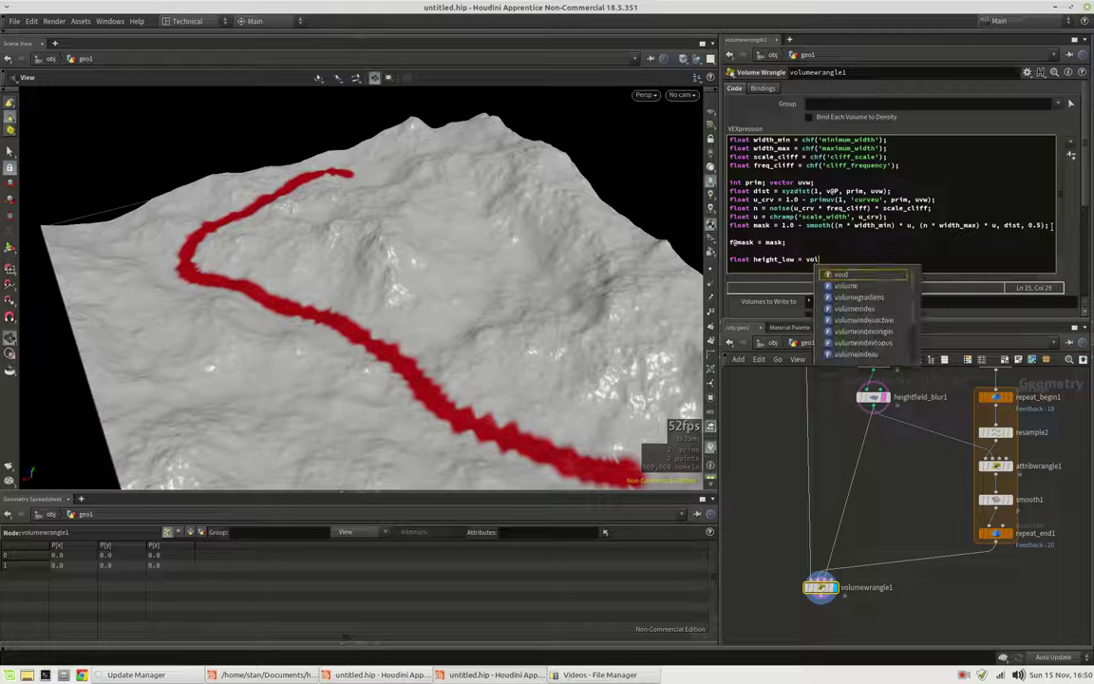
{"action": "type", "text": "umesample(2"}
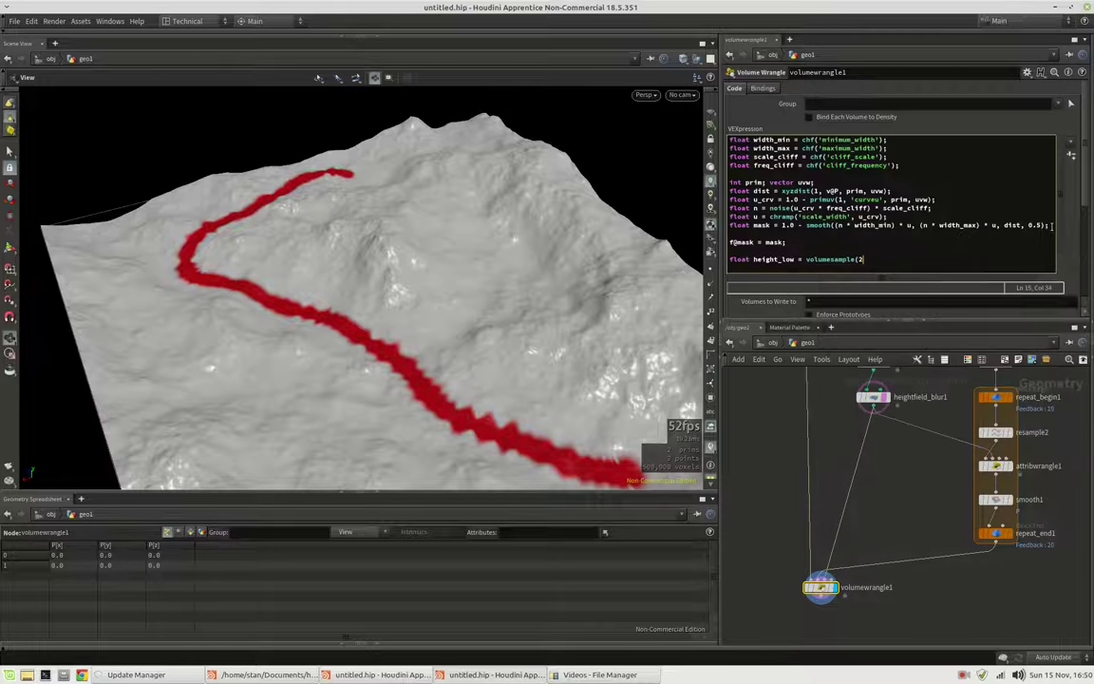
{"action": "type", "text": ", 'height', v@P);"}
Add f@height = lerp(f@height, height_low, mask); and remove the stray space after height_low
{"action": "key", "text": "Home"}
{"action": "type", "text": "f@height "}
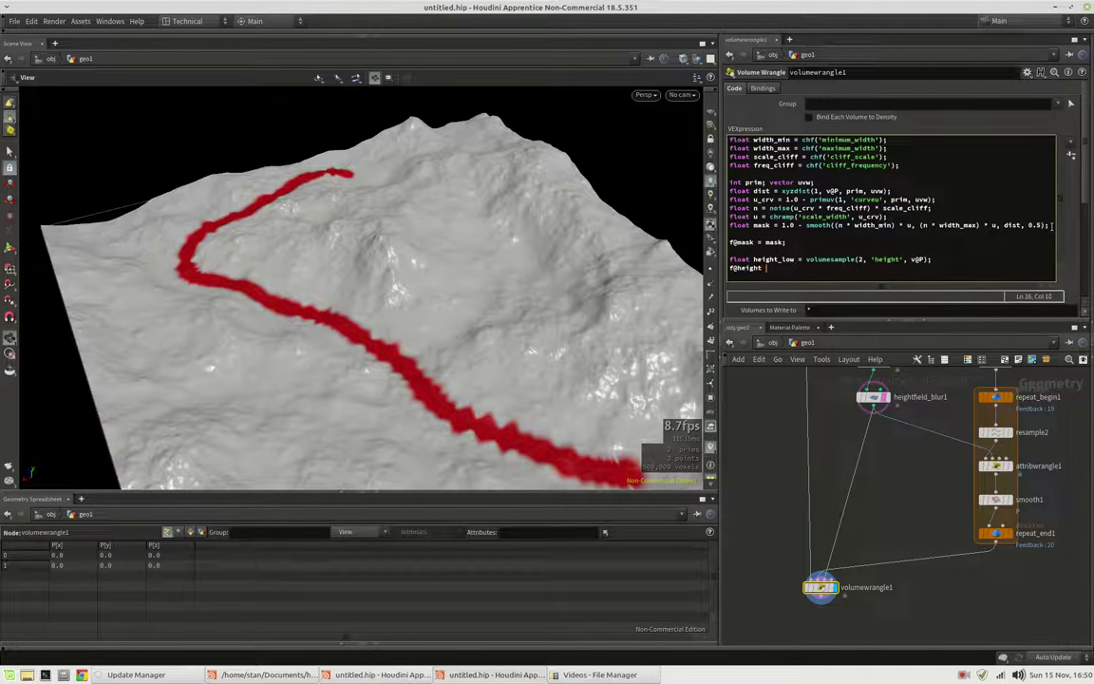
{"action": "type", "text": "= lerp("}
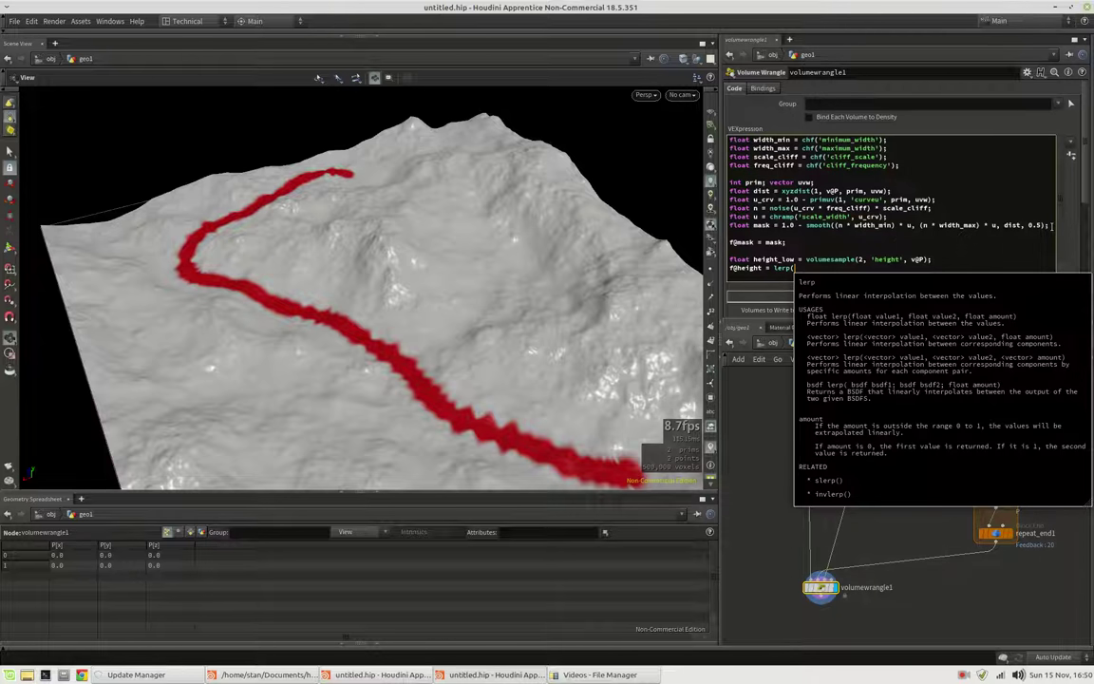
{"action": "type", "text": "f@hei"}
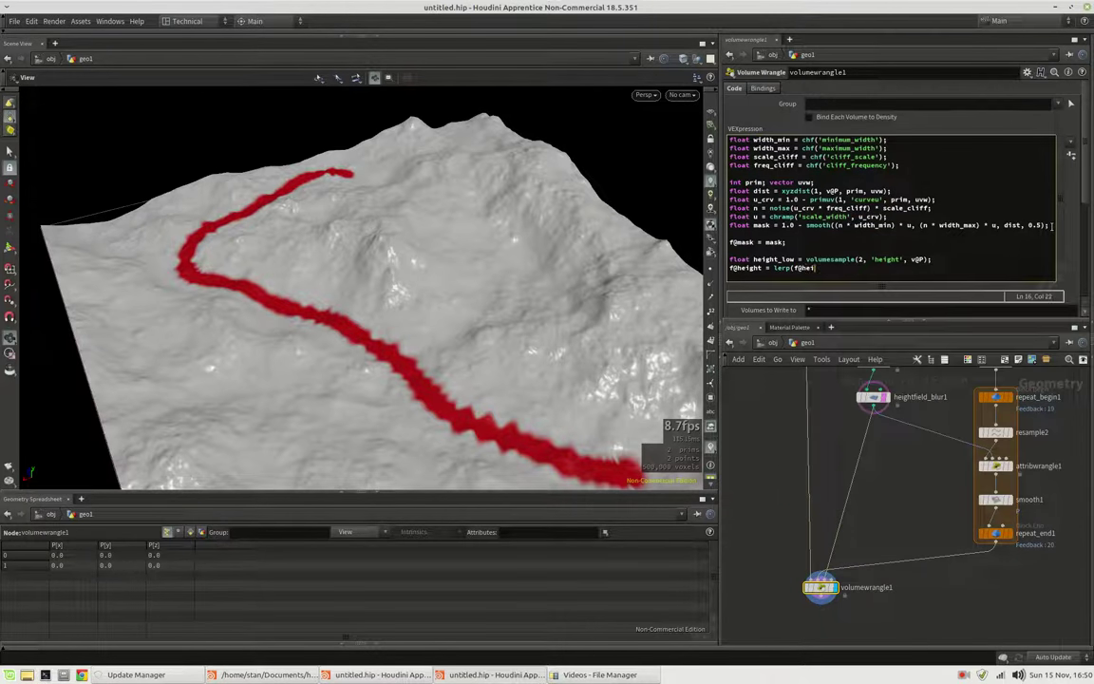
{"action": "type", "text": "ght, height_low"}
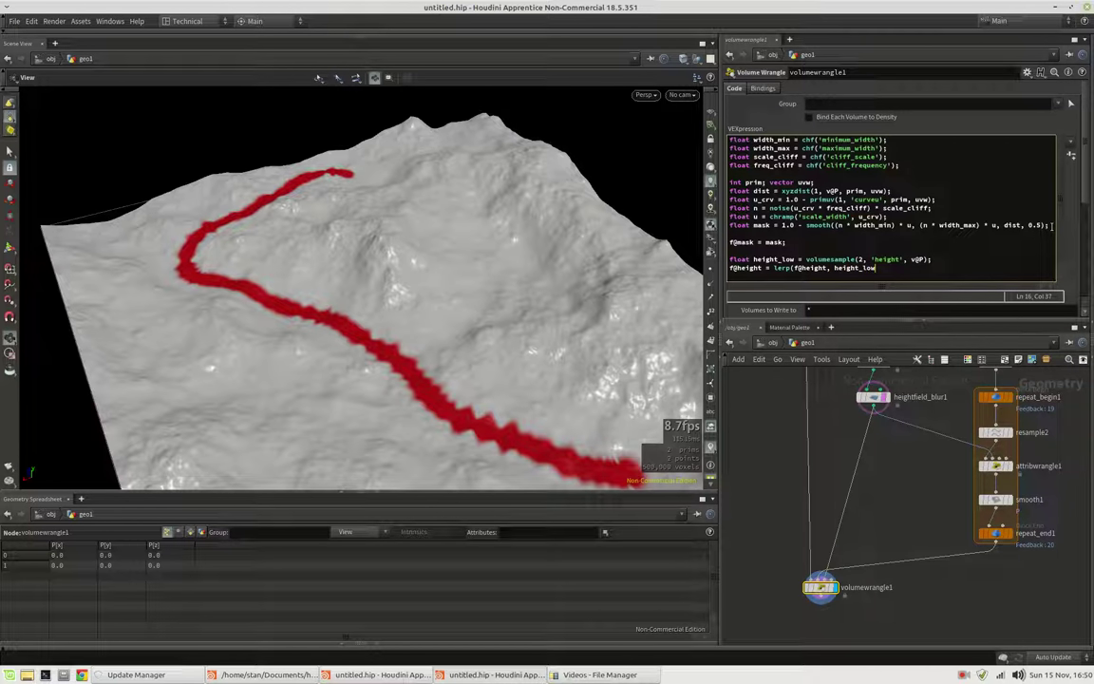
{"action": "type", "text": ", mask);"}
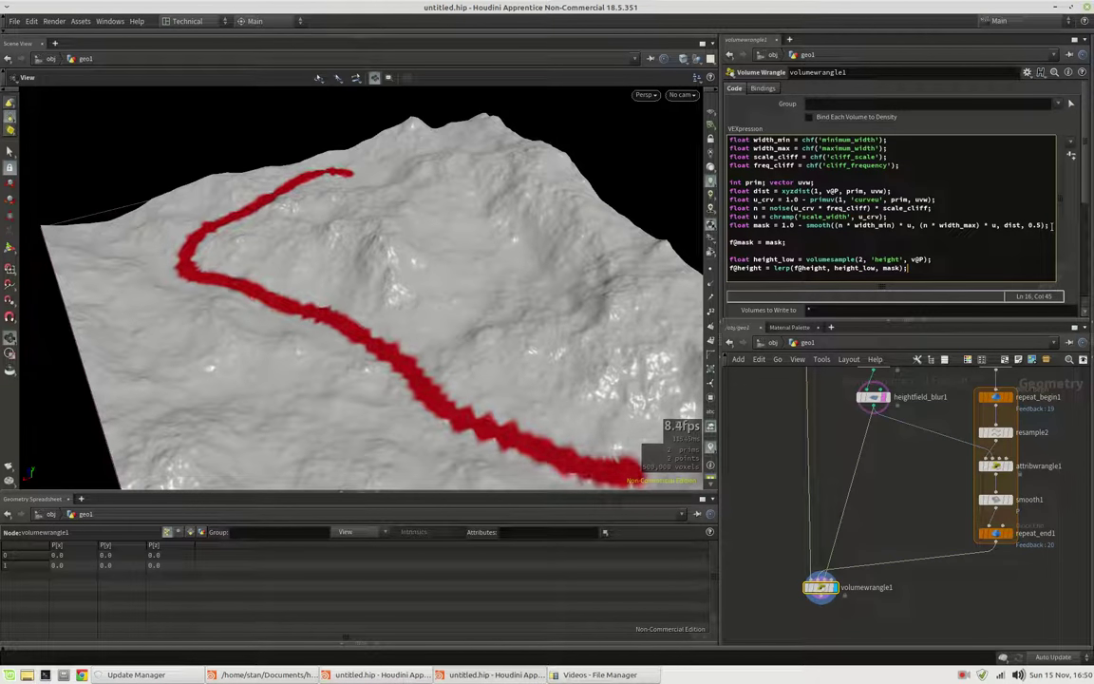
{"action": "left_click_drag", "start_coordinate": [555, 432], "coordinate": [450, 332]}
{"action": "left_click", "coordinate": [879, 269]}
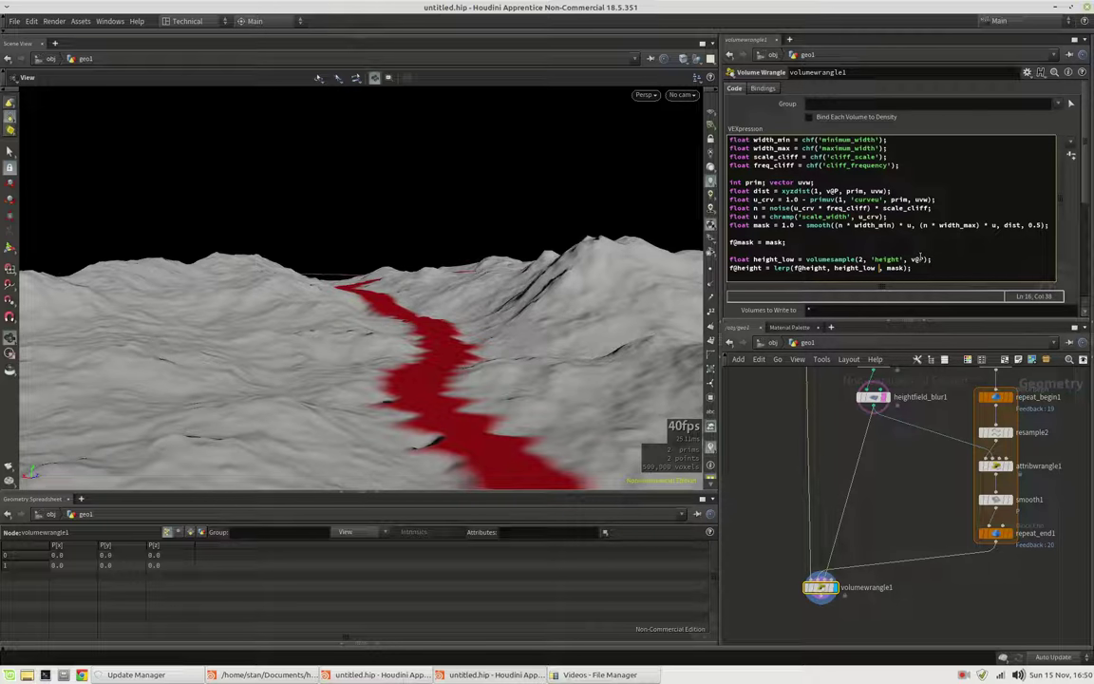
{"action": "key", "text": "BackSpace"}
Subtract depth_river from height_low, define depth_river with chf('river_depth'), and set River Depth to 1
{"action": "type", "text": "- depth"}
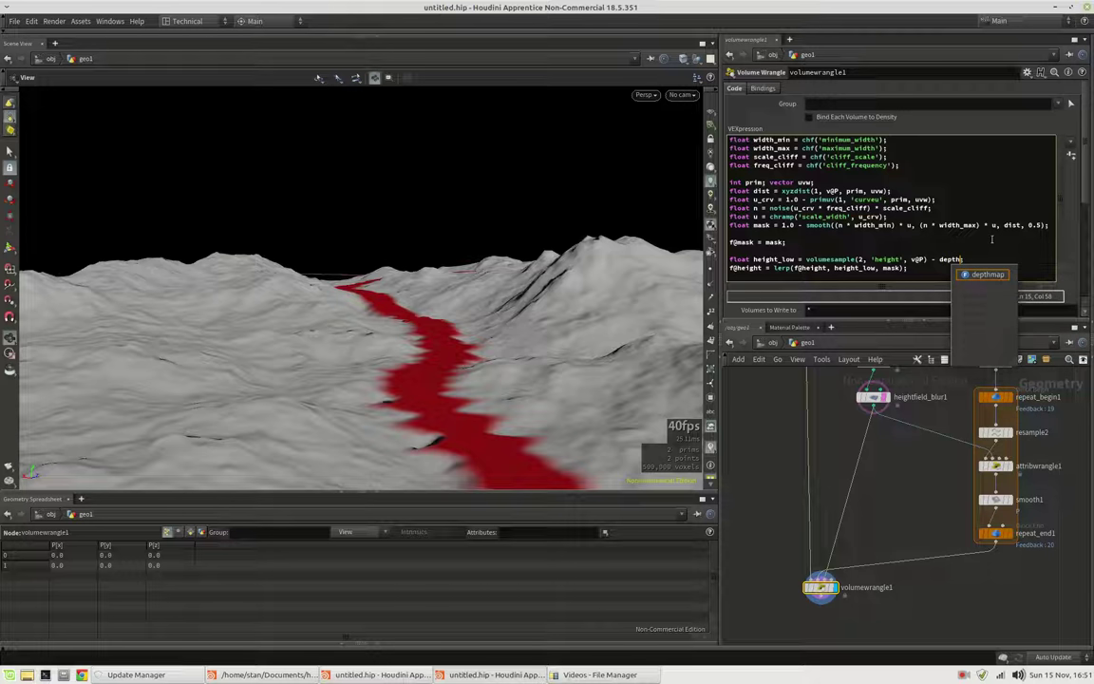
{"action": "type", "text": "_river"}
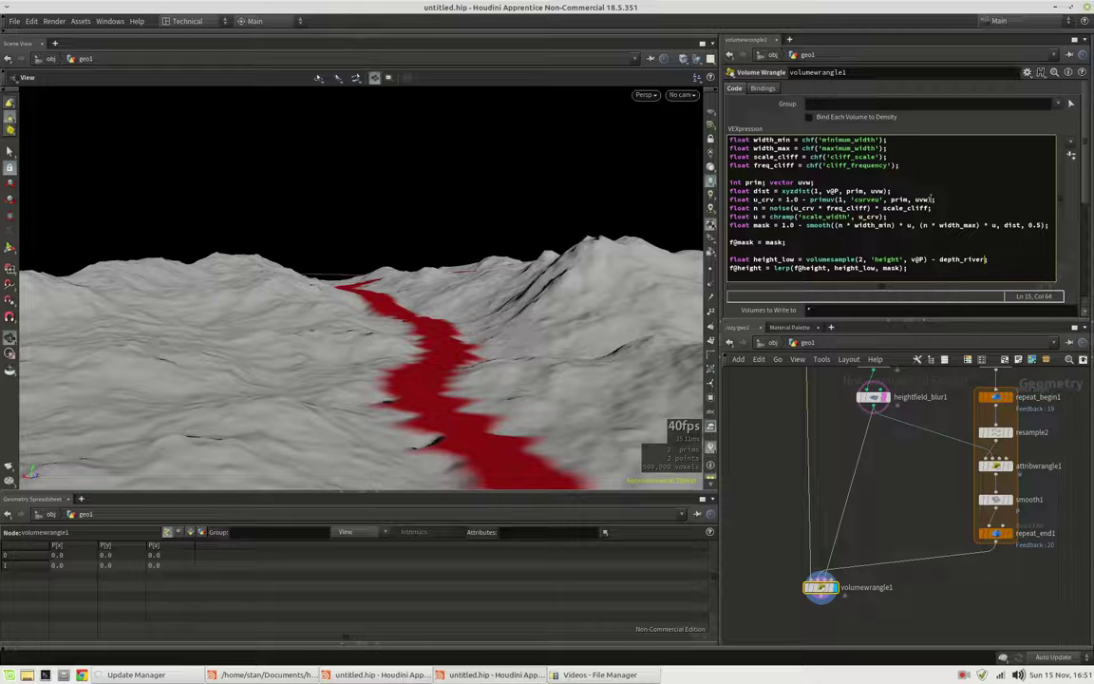
{"action": "type", "text": ";"}
{"action": "left_click", "coordinate": [909, 165]}
{"action": "key", "text": "Return"}
{"action": "type", "text": "floa"}
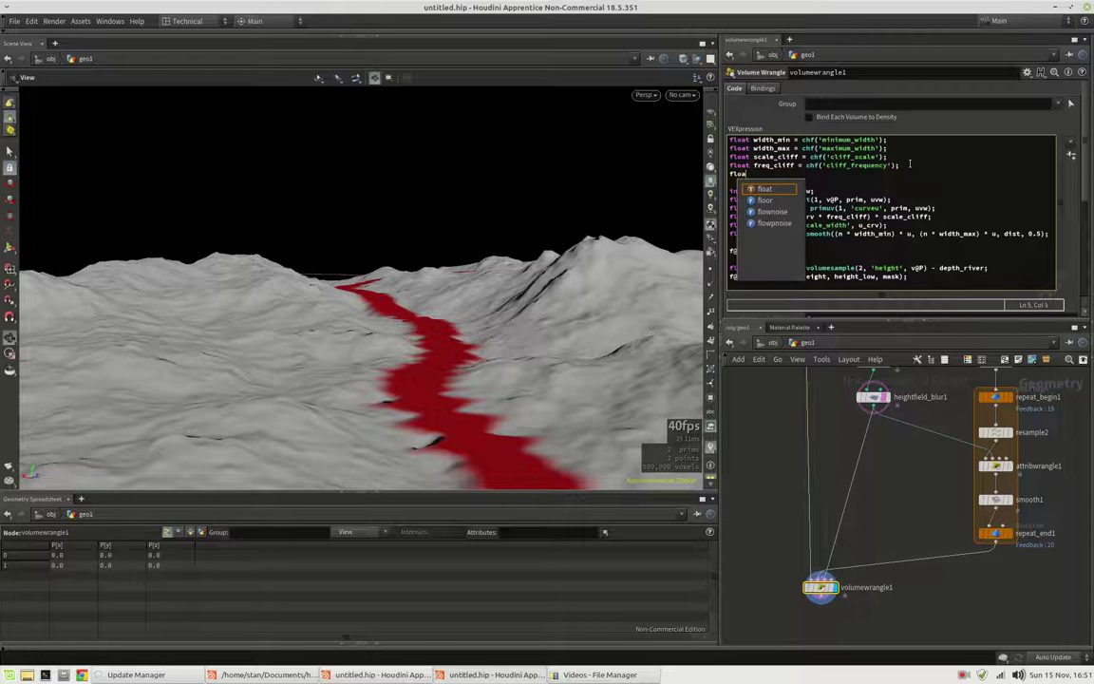
{"action": "type", "text": "t depth_"}
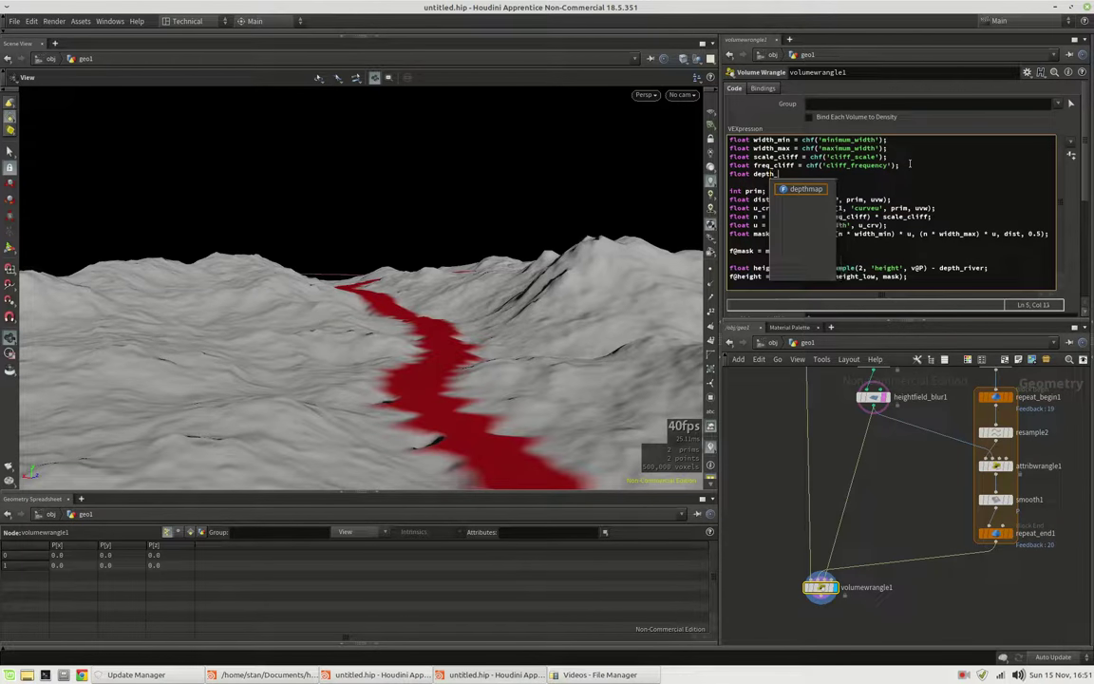
{"action": "type", "text": "river "}
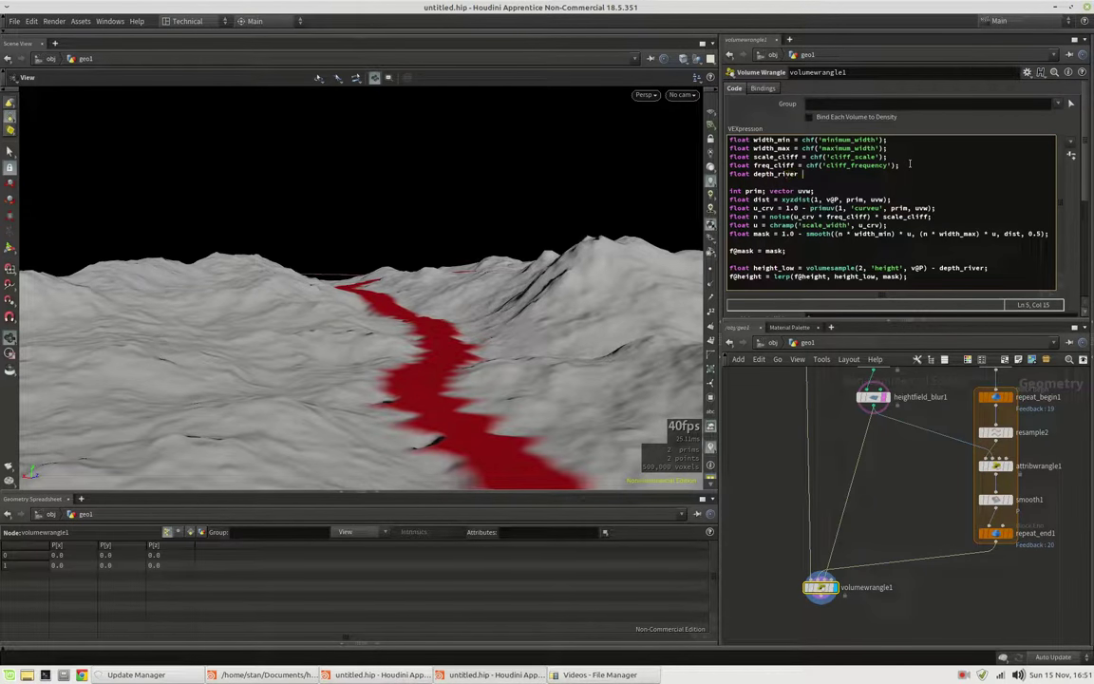
{"action": "type", "text": "= chf()'riv"}
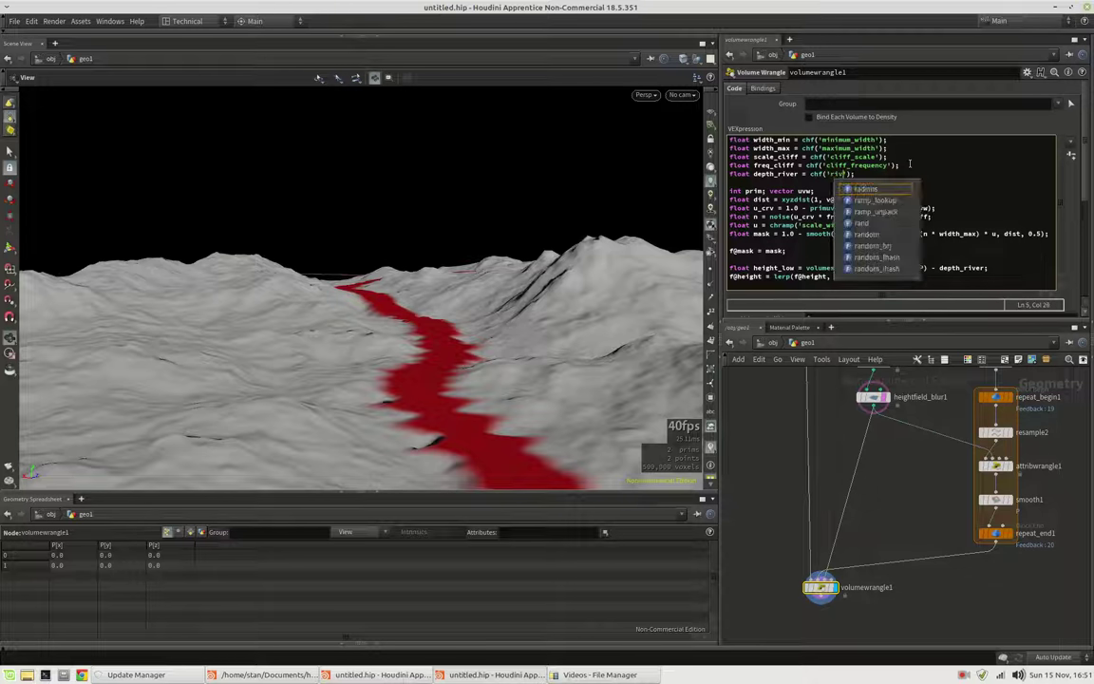
{"action": "type", "text": "er_depth"}
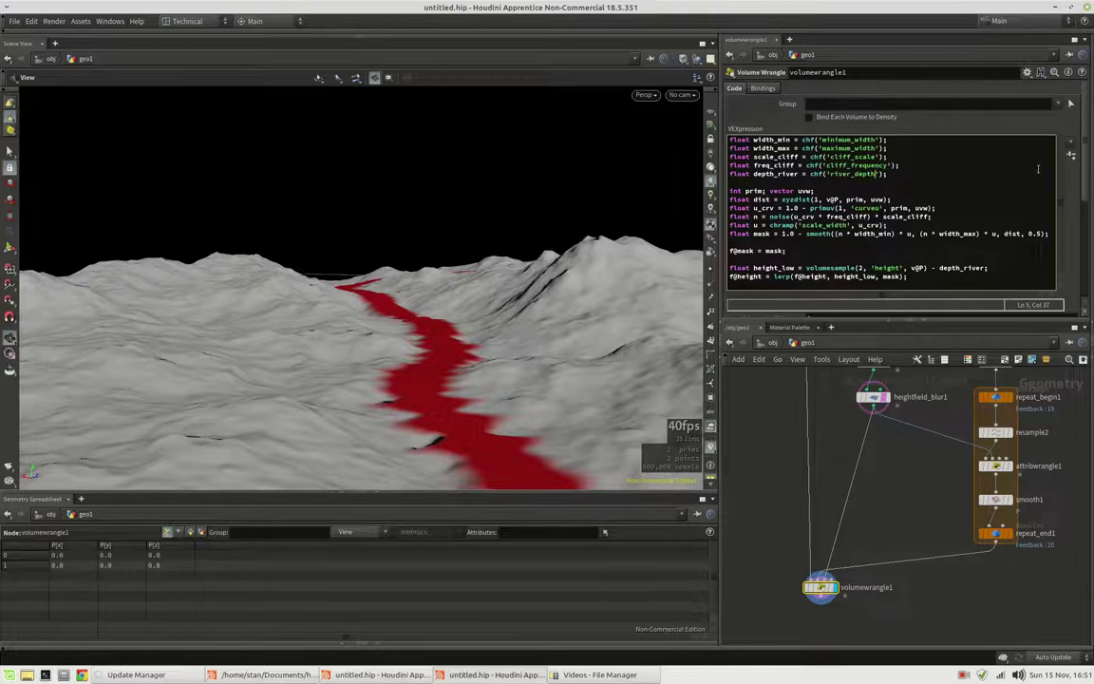
{"action": "scroll", "coordinate": [1086, 187], "scroll_direction": "down", "scroll_amount": 4}
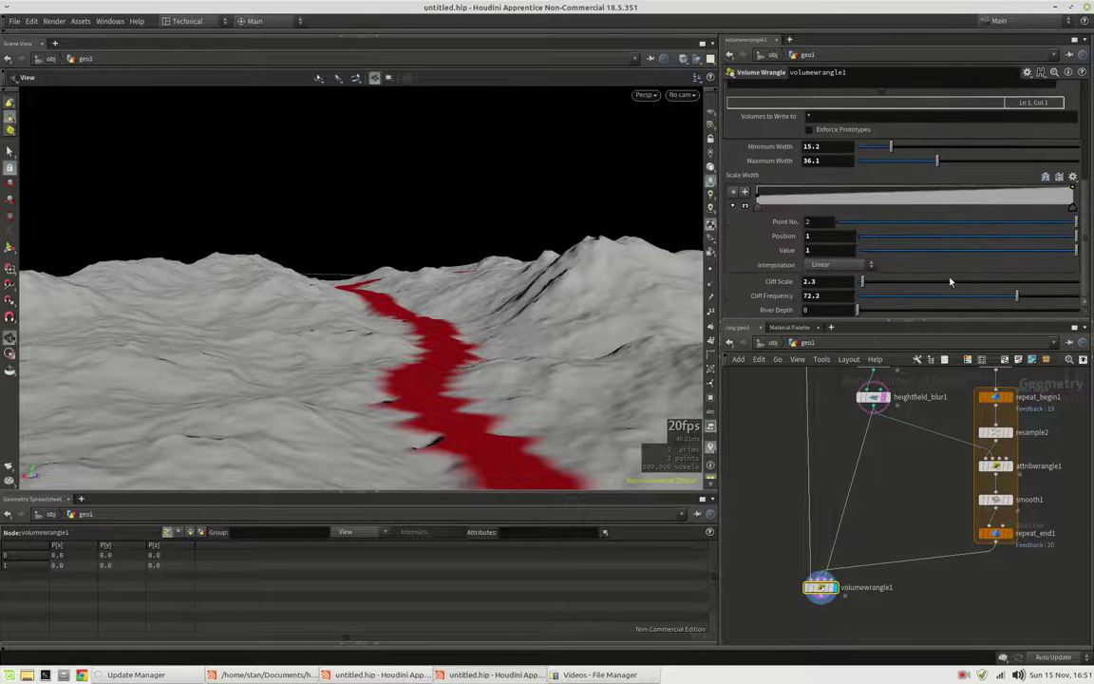
{"action": "left_click_drag", "start_coordinate": [860, 310], "coordinate": [1083, 310]}
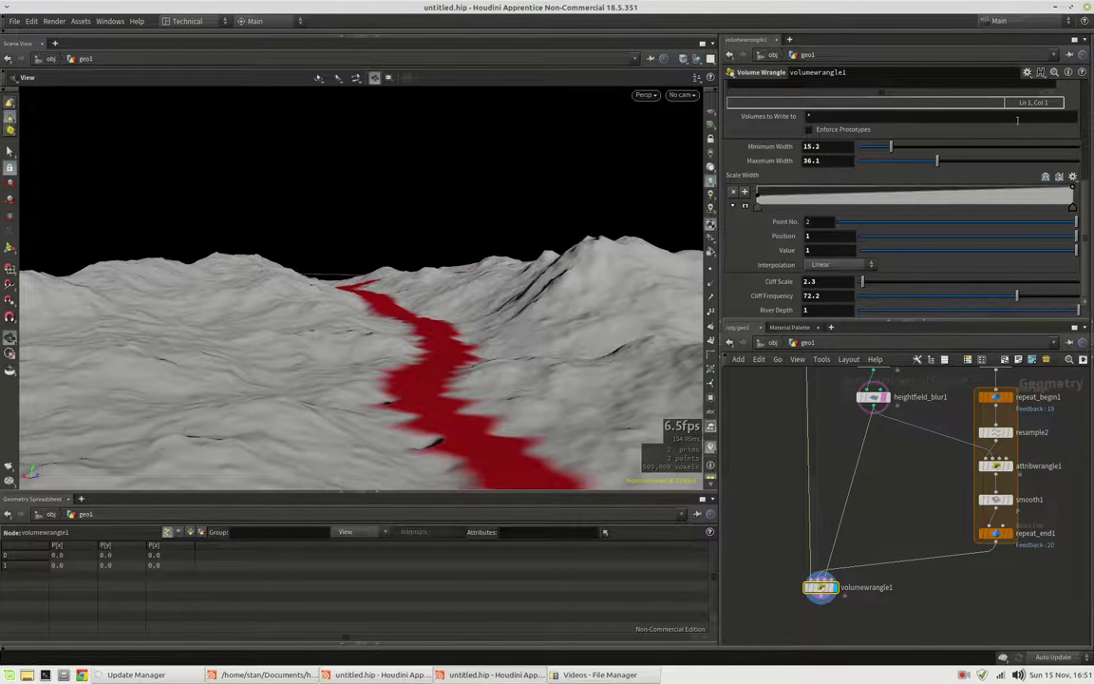
Give the River Depth parameter a default of 10 and a range maximum of 100
{"action": "left_click", "coordinate": [1027, 72]}
{"action": "left_click", "coordinate": [936, 85]}
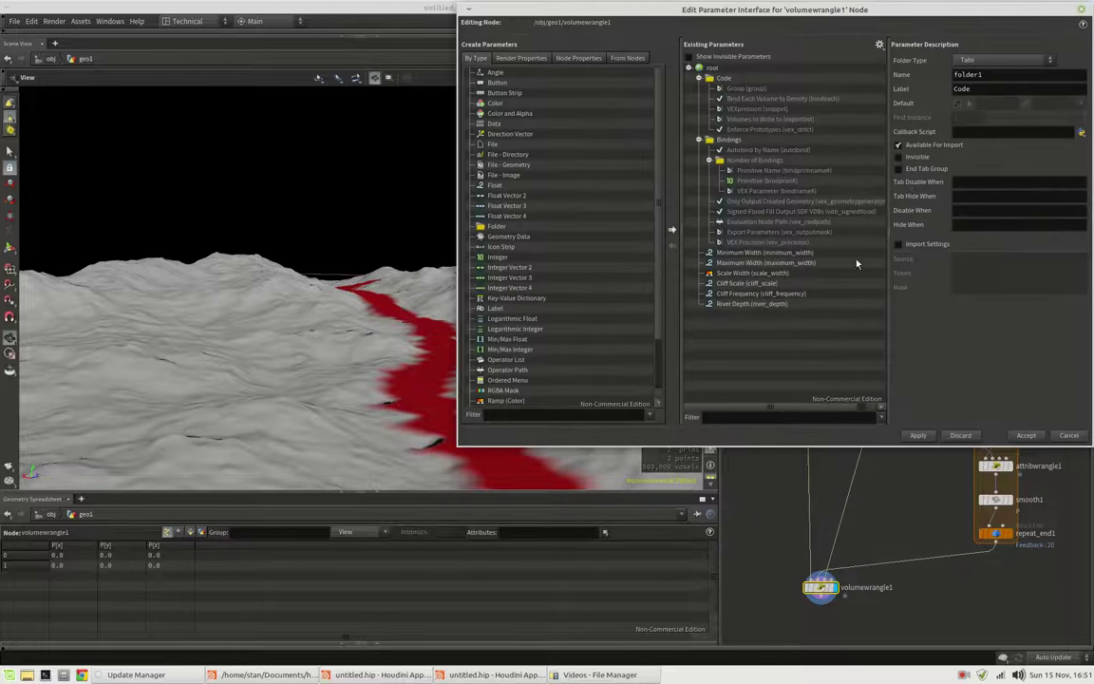
{"action": "left_click", "coordinate": [803, 304]}
{"action": "left_click", "coordinate": [972, 112]}
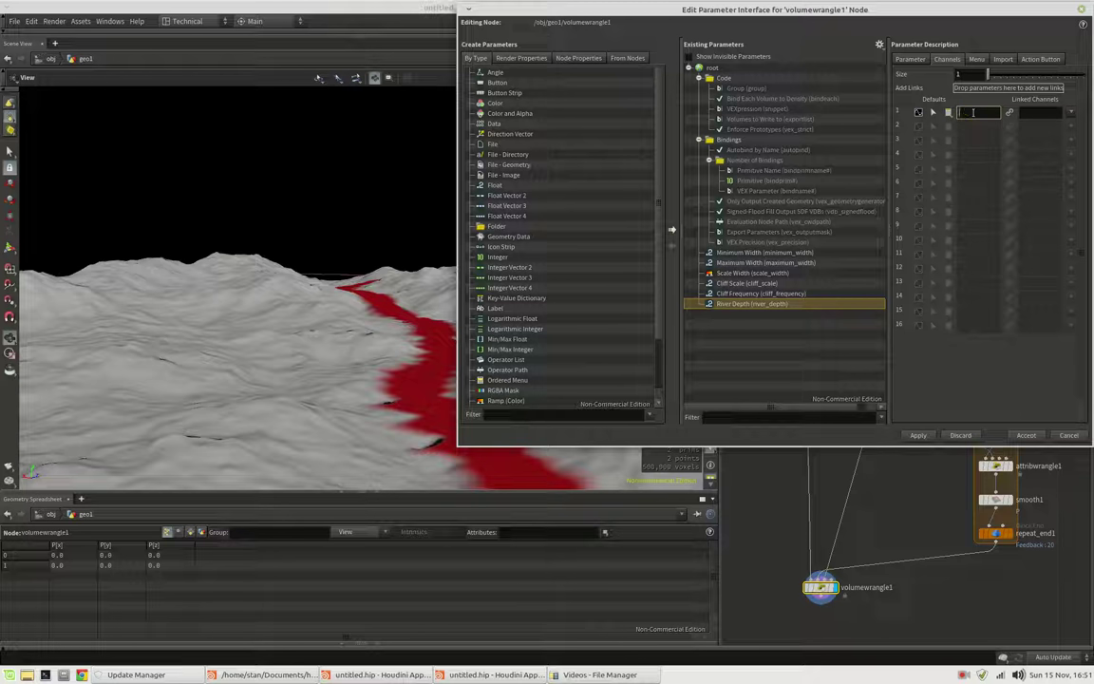
{"action": "type", "text": "10"}
{"action": "left_click", "coordinate": [910, 59]}
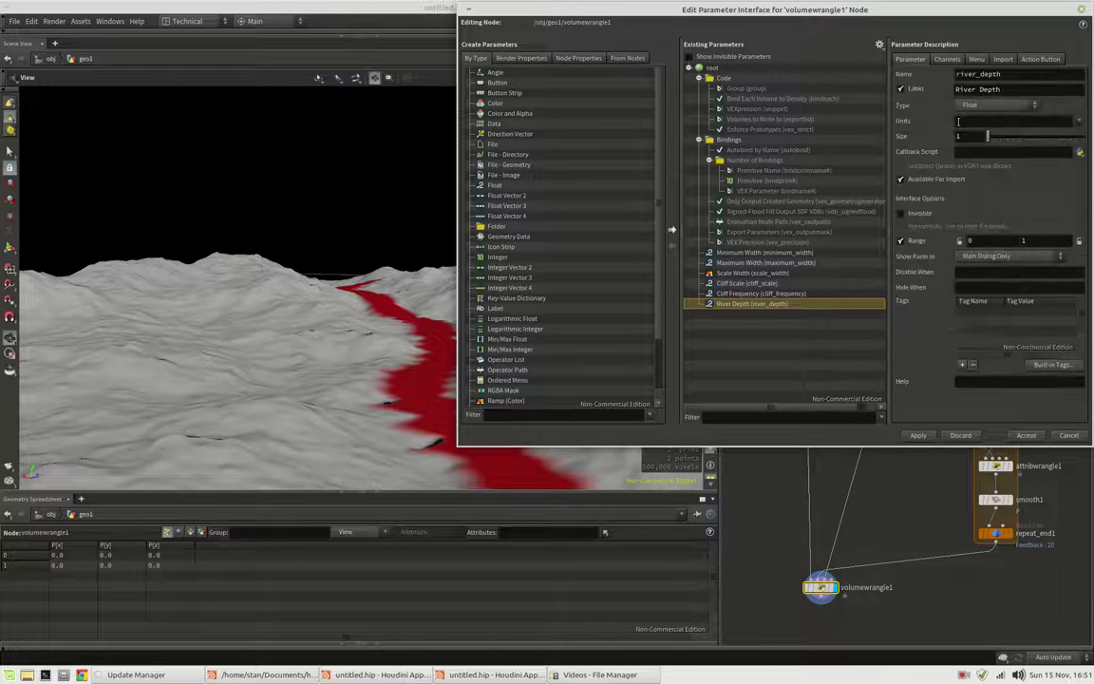
{"action": "left_click", "coordinate": [1035, 241]}
{"action": "key", "text": "Return"}
{"action": "left_click", "coordinate": [947, 58]}
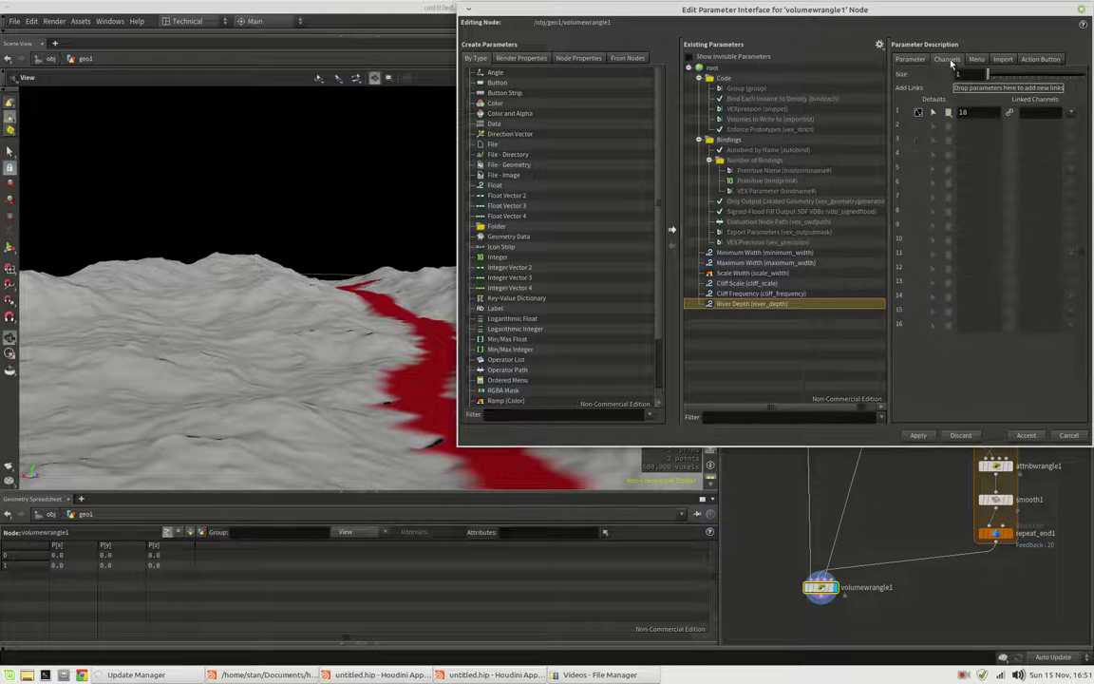
Accept the interface edits, then set River Depth to 18.6 and Cliff Scale to 3.4
{"action": "left_click", "coordinate": [1026, 435]}
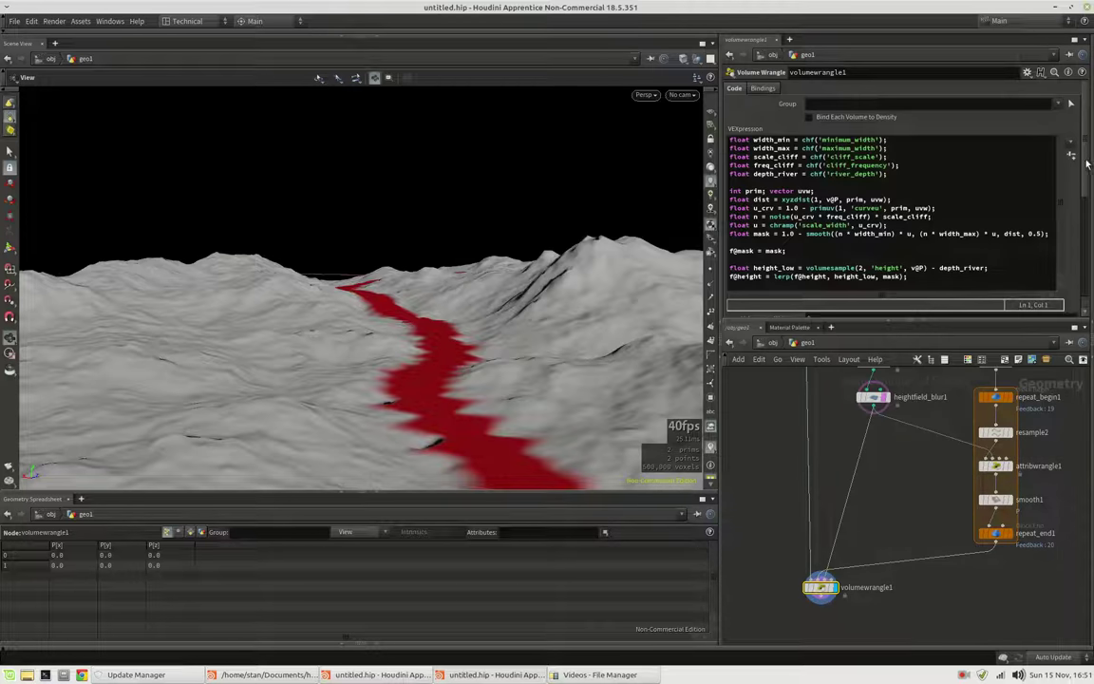
{"action": "scroll", "coordinate": [868, 304], "scroll_direction": "down", "scroll_amount": 5}
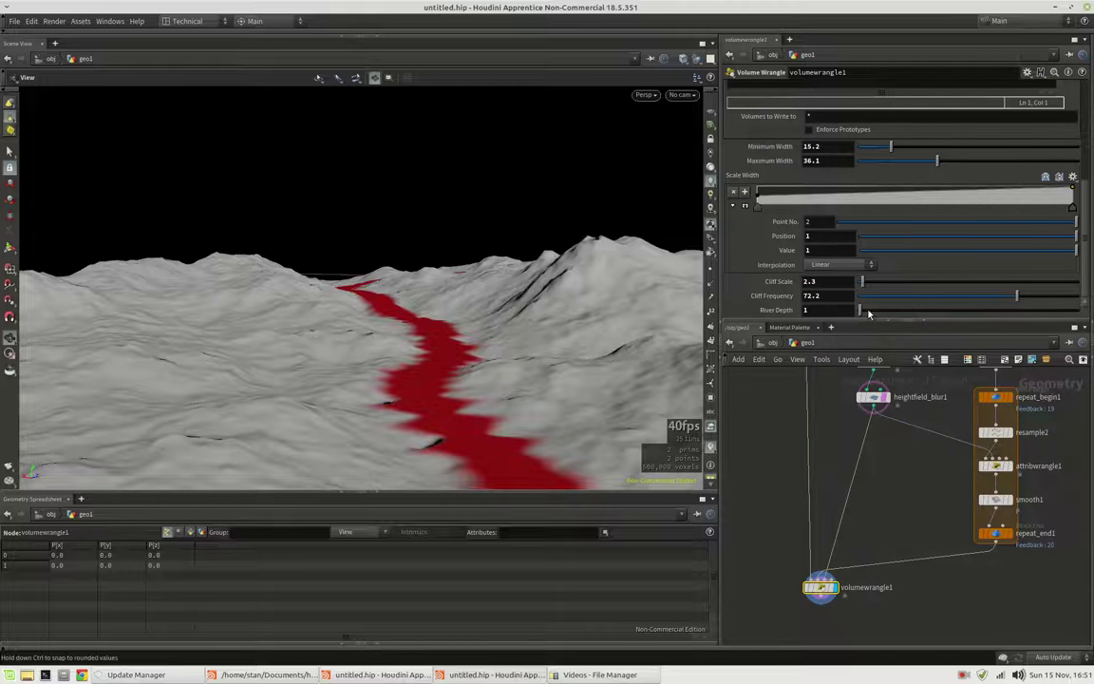
{"action": "left_click_drag", "start_coordinate": [870, 313], "coordinate": [902, 313]}
{"action": "left_click_drag", "start_coordinate": [194, 353], "coordinate": [398, 390]}
{"action": "scroll", "coordinate": [470, 373], "scroll_direction": "up", "scroll_amount": 5}
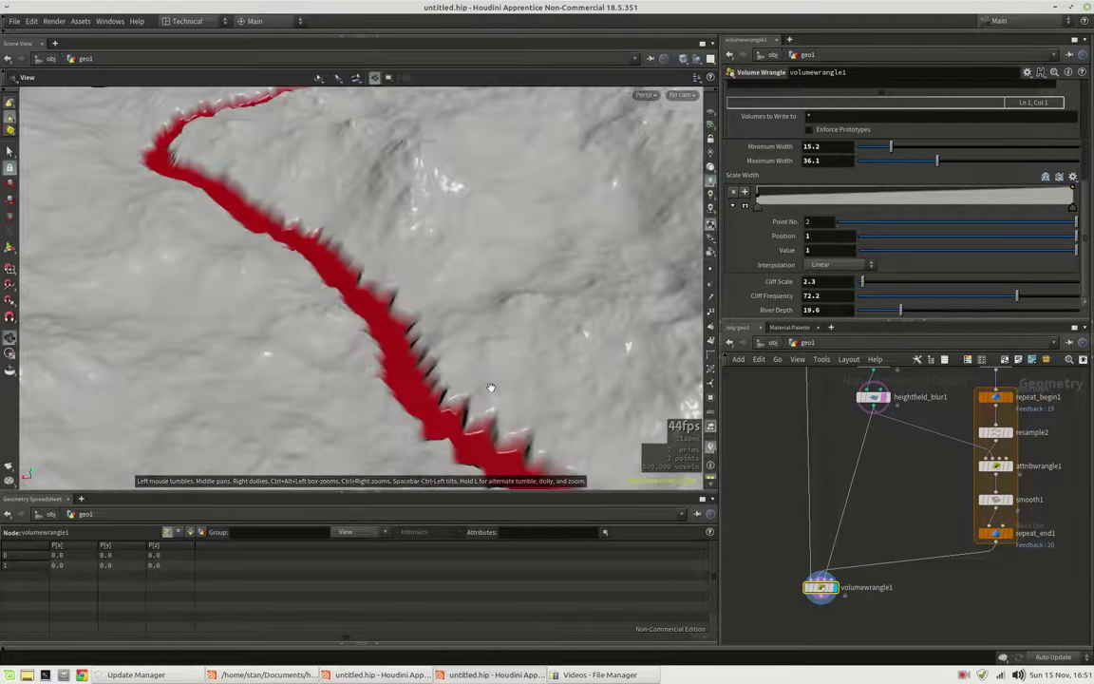
{"action": "left_click_drag", "start_coordinate": [470, 373], "coordinate": [318, 314]}
{"action": "left_click_drag", "start_coordinate": [901, 311], "coordinate": [866, 282]}
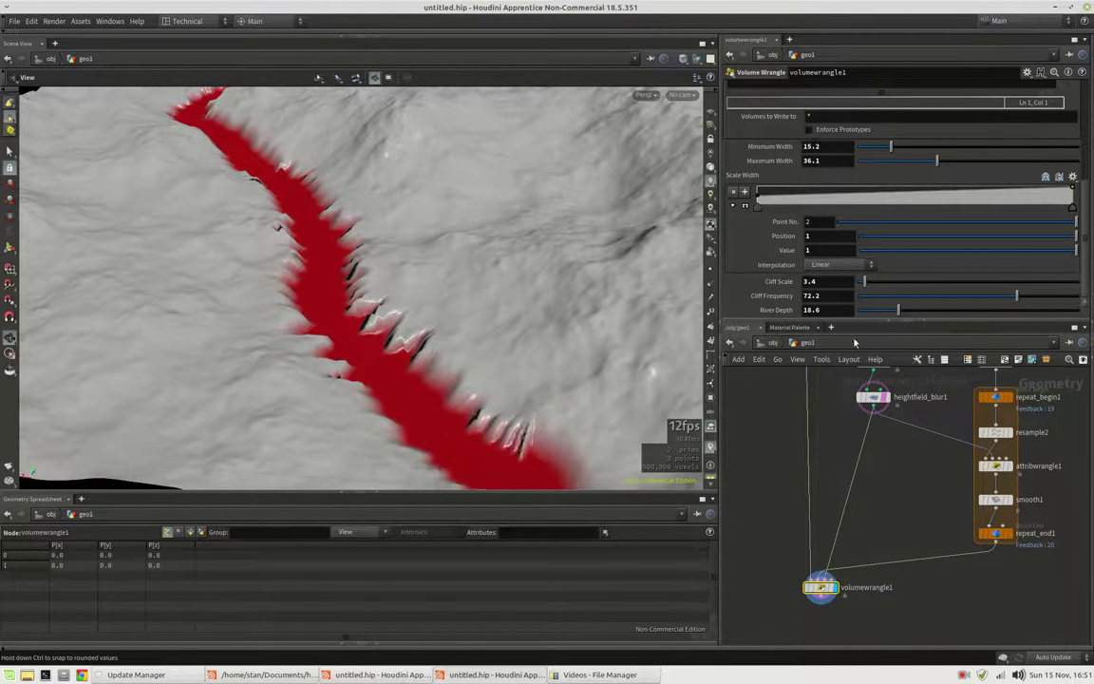
{"action": "left_click_drag", "start_coordinate": [654, 350], "coordinate": [404, 302]}
{"action": "mouse_move", "coordinate": [538, 384]}
{"action": "left_mouse_down"}
{"action": "mouse_move", "coordinate": [498, 375]}
{"action": "mouse_move", "coordinate": [532, 380]}
{"action": "left_mouse_up"}
{"action": "scroll", "coordinate": [855, 531], "scroll_direction": "down", "scroll_amount": 3}
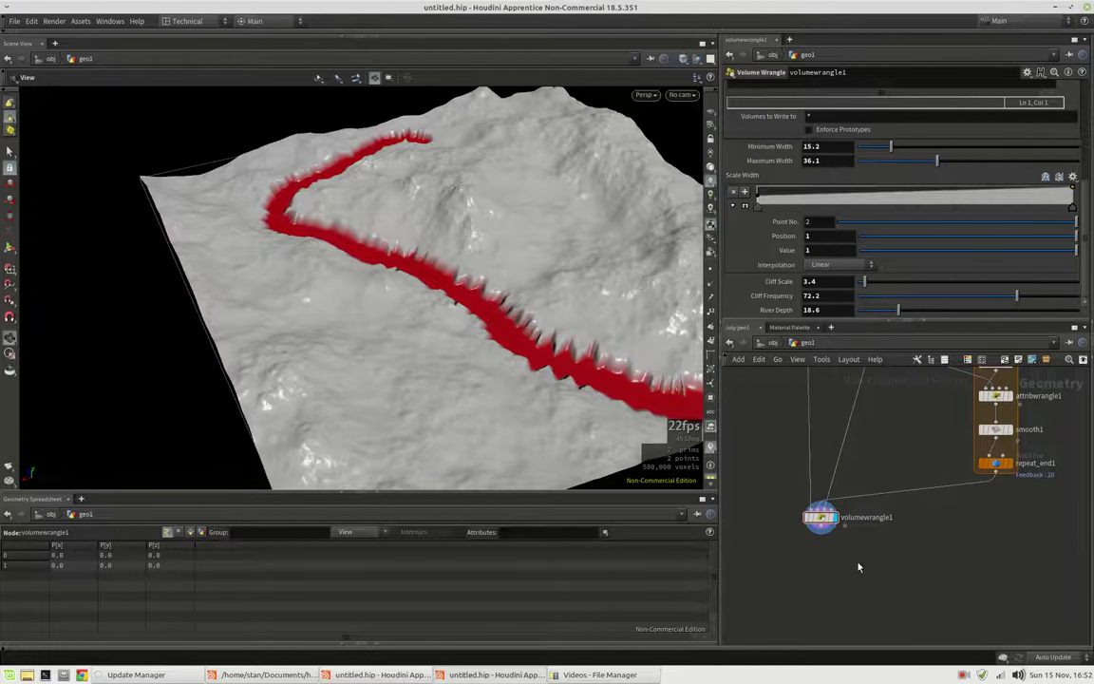
Add a HeightField Erode node with Freeze at Frame 4 and Global Erosion Rate 2
{"action": "key", "text": "Tab"}
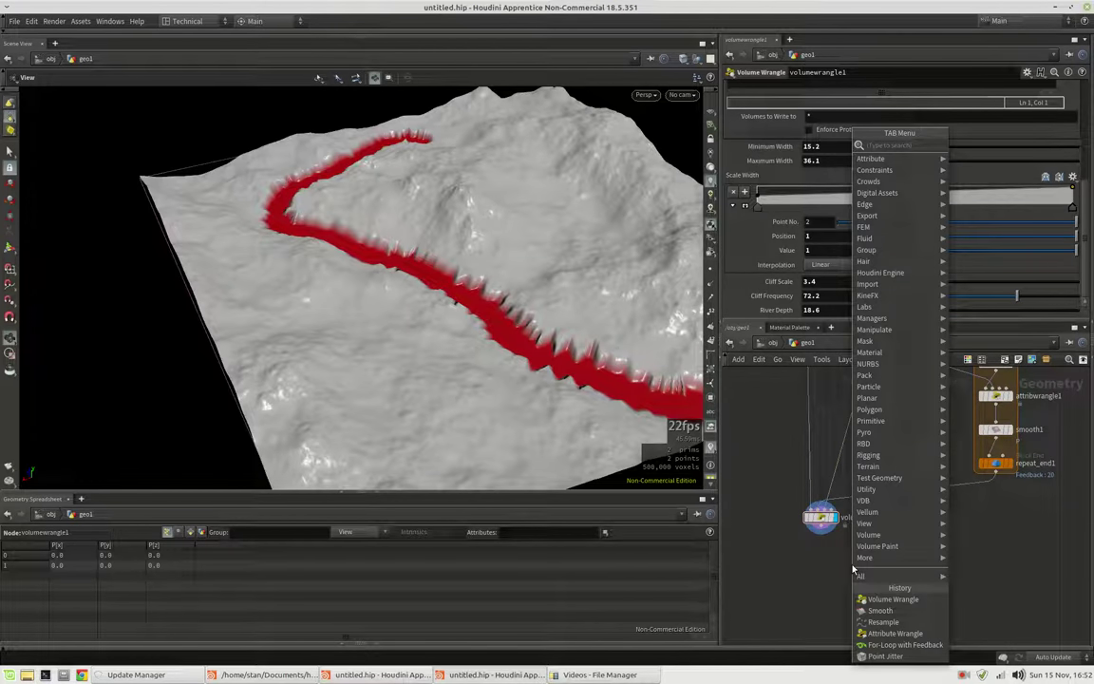
{"action": "type", "text": "hf"}
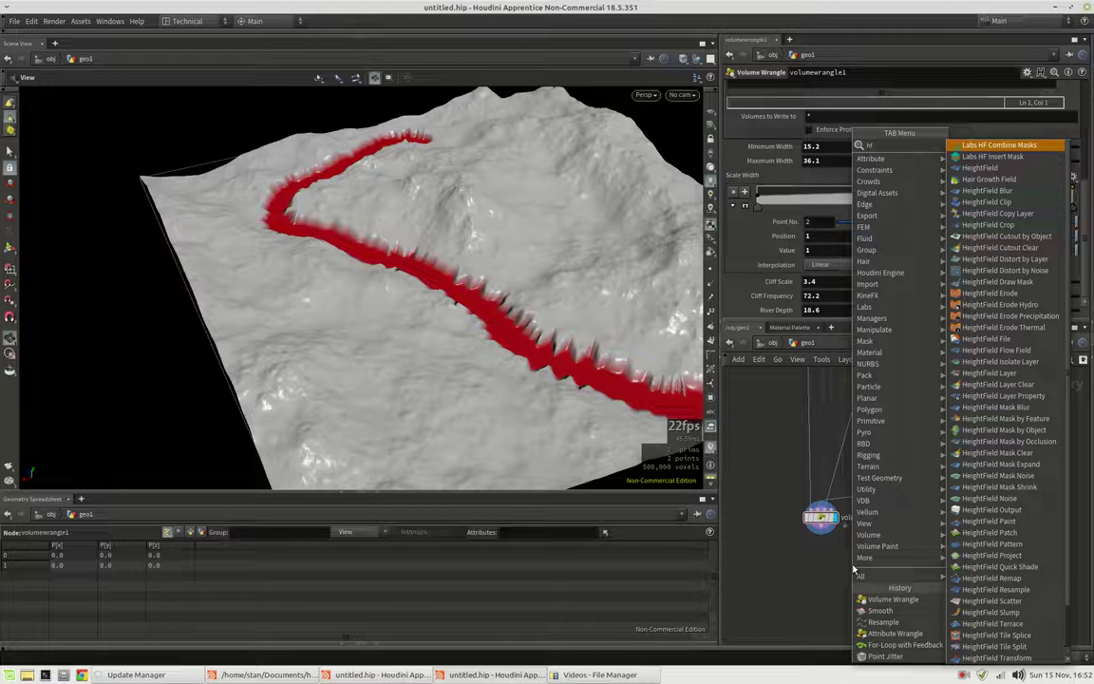
{"action": "type", "text": "erod"}
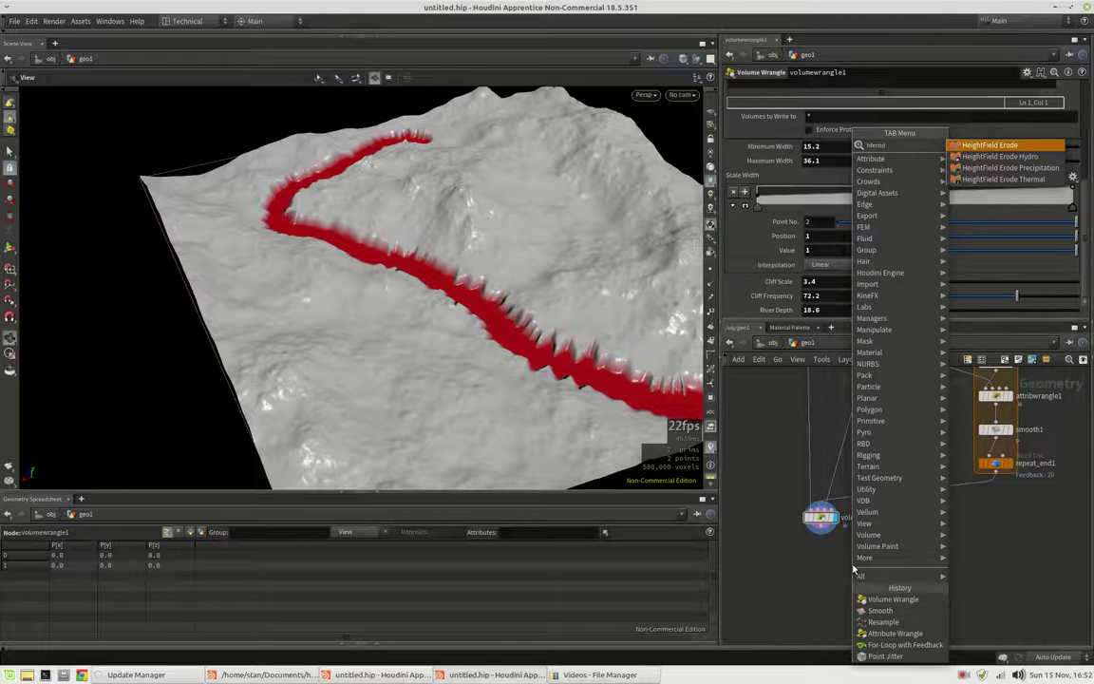
{"action": "key", "text": "Return"}
{"action": "left_click", "coordinate": [852, 566]}
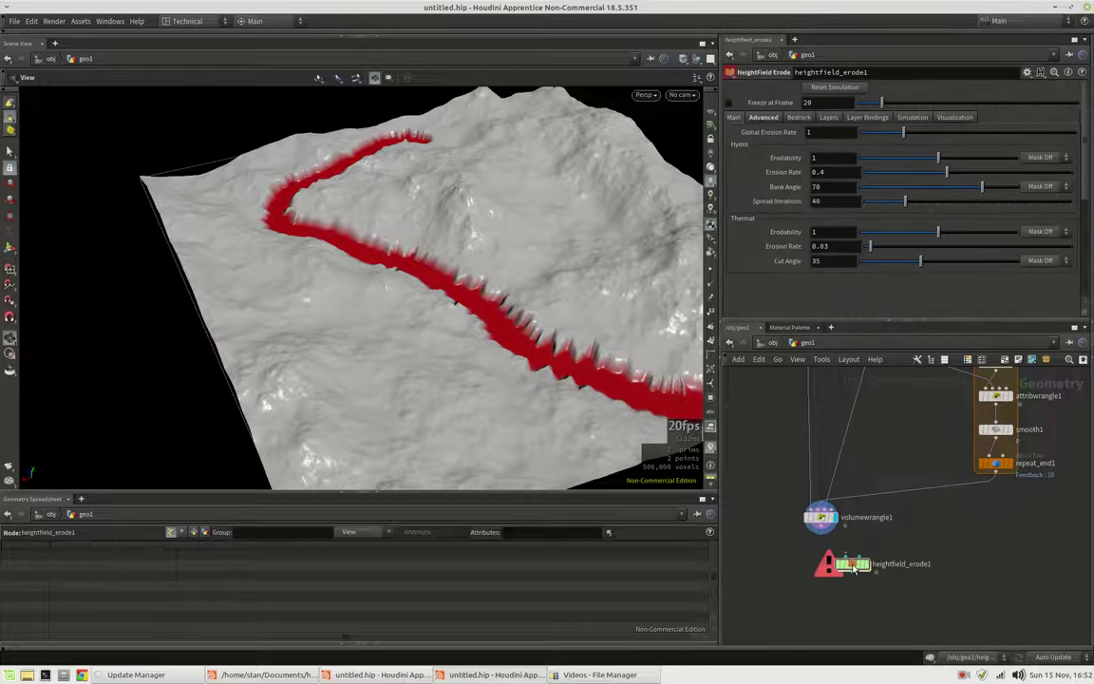
{"action": "double_click", "coordinate": [832, 103]}
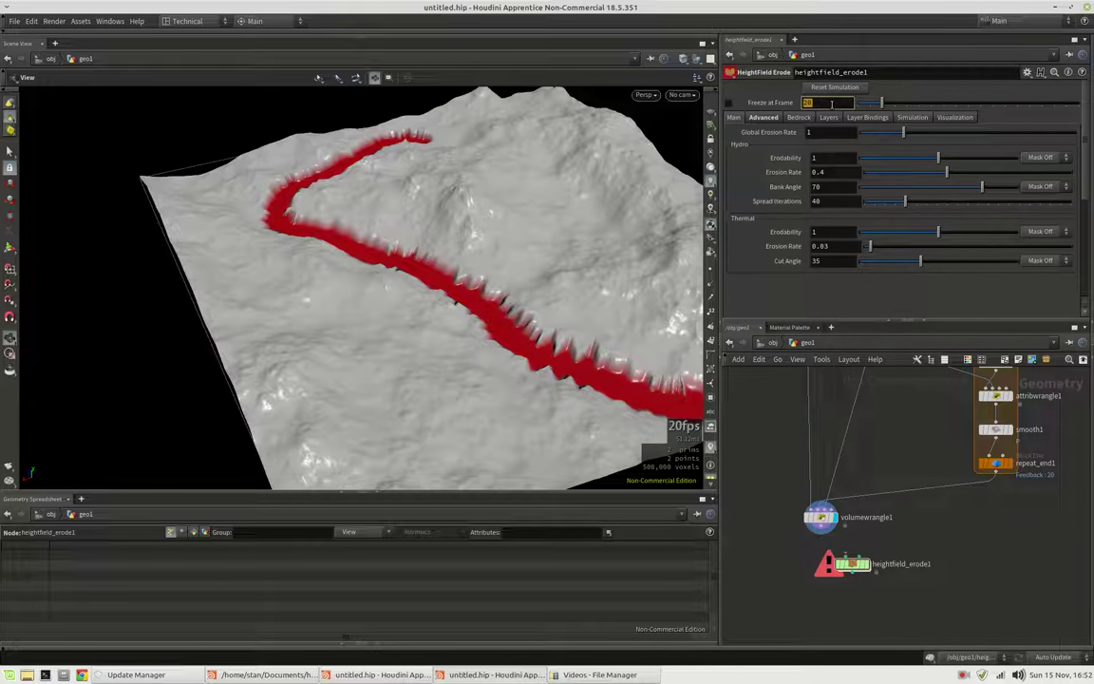
{"action": "type", "text": "4"}
{"action": "key", "text": "Return"}
{"action": "double_click", "coordinate": [835, 133]}
{"action": "type", "text": "2"}
{"action": "key", "text": "Return"}
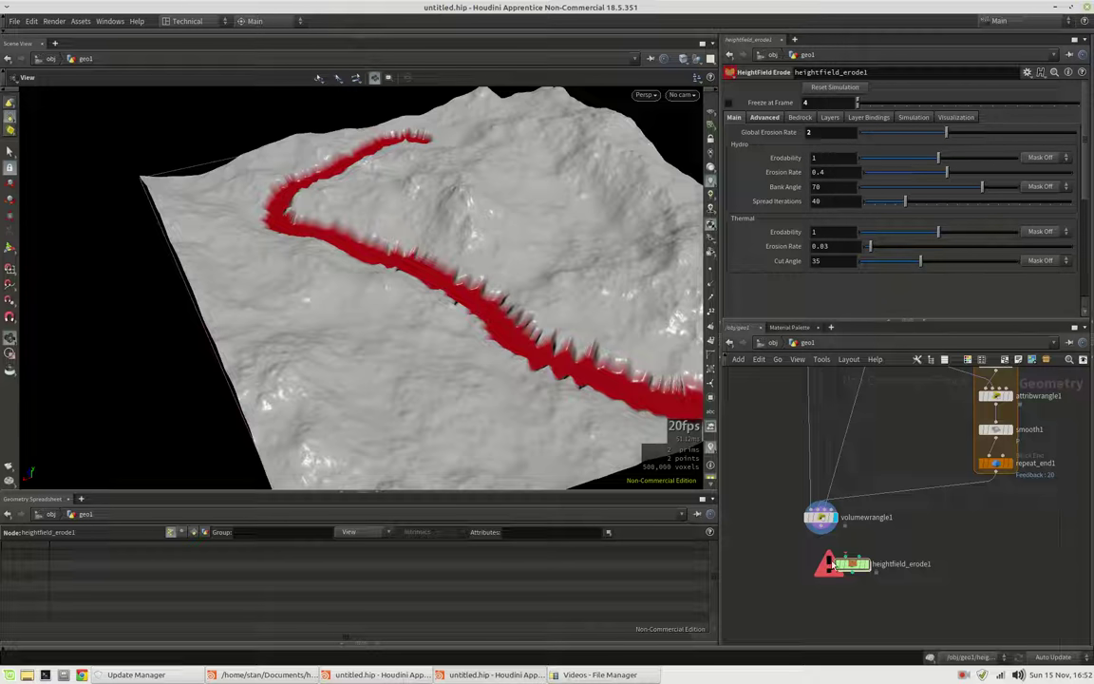
Wire volumewrangle1's output into the erode node below it
{"action": "left_click_drag", "start_coordinate": [851, 565], "coordinate": [823, 560]}
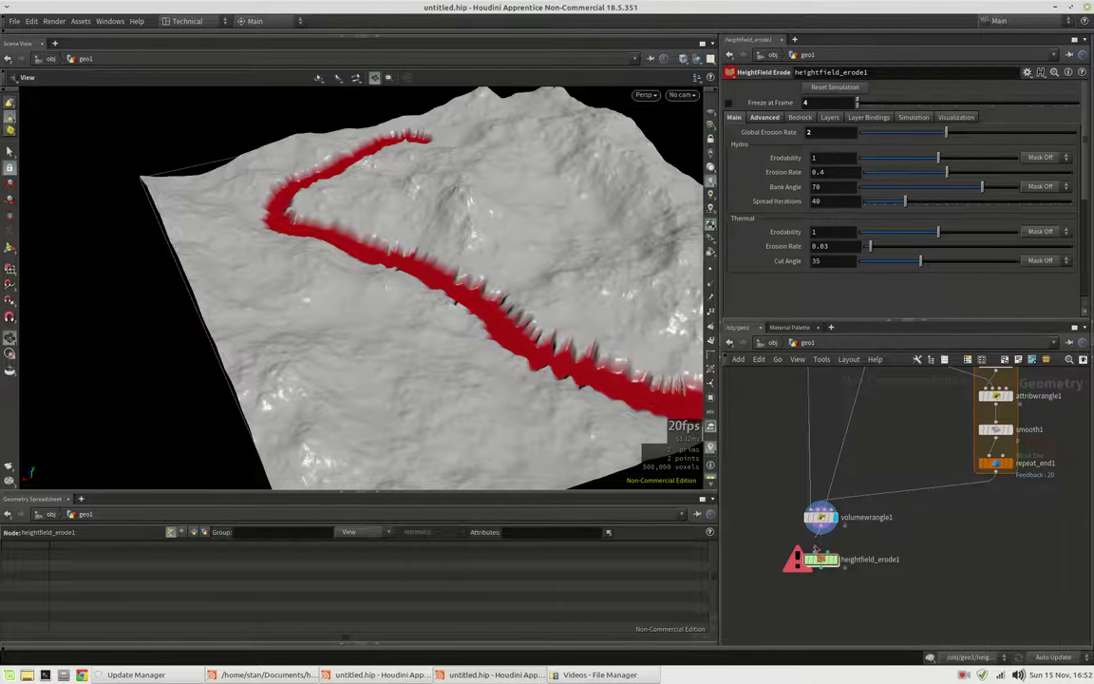
{"action": "left_click", "coordinate": [823, 553]}
{"action": "left_click", "coordinate": [822, 524]}
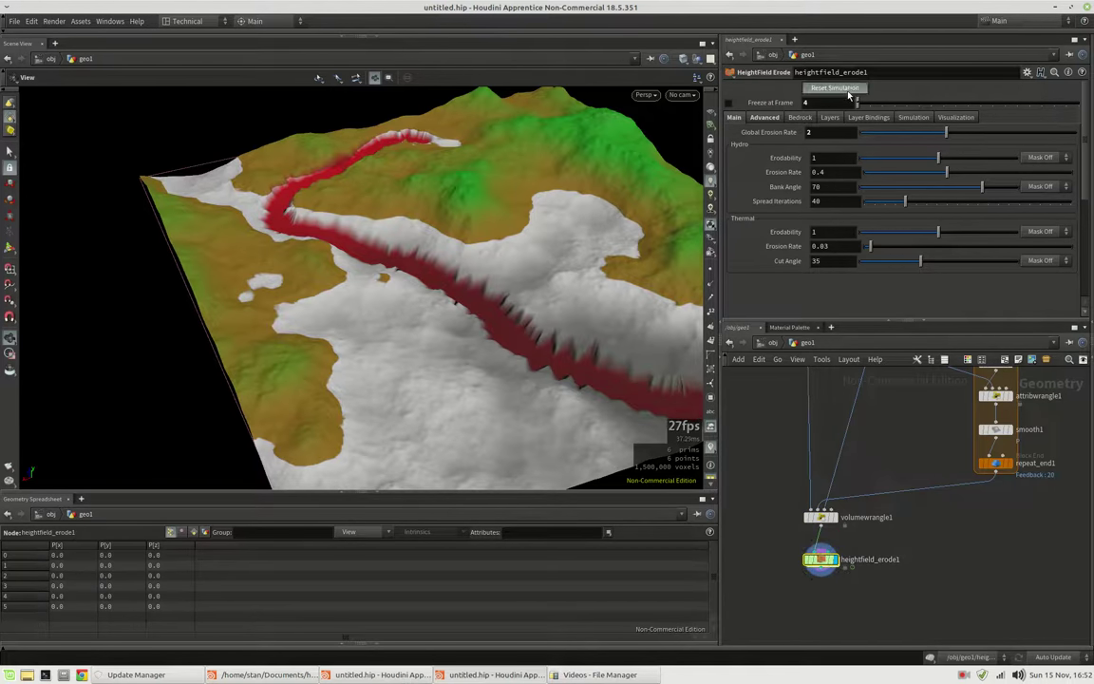
{"action": "left_click_drag", "start_coordinate": [518, 320], "coordinate": [499, 331]}
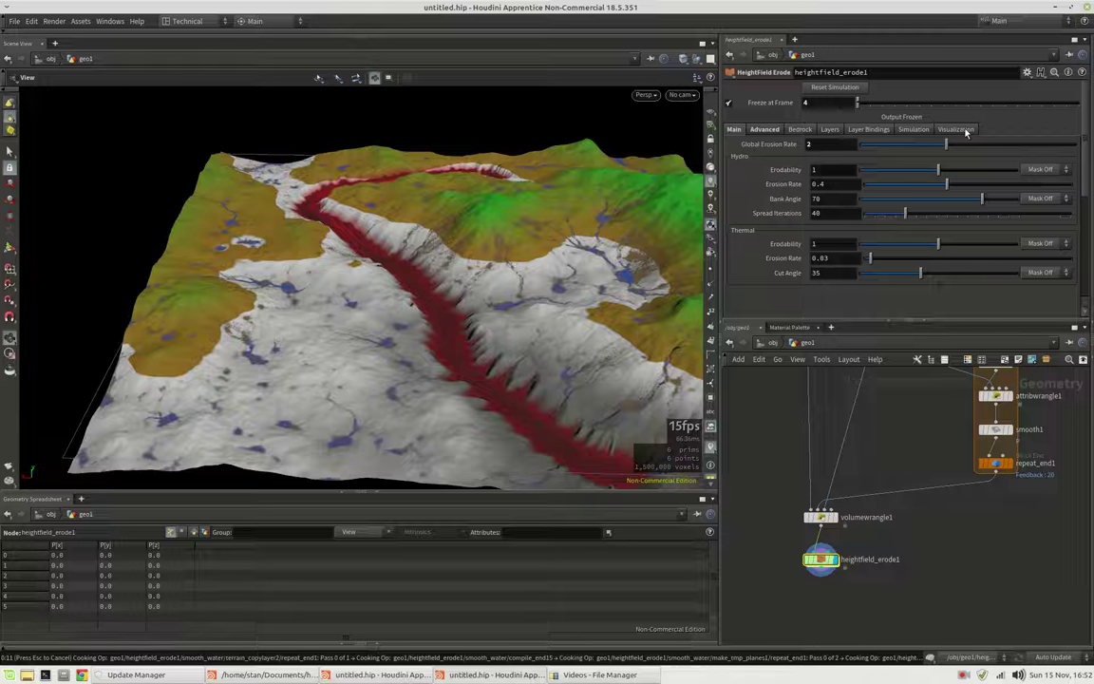
Turn off the erode node's Visualize erosion colouring
{"action": "left_click", "coordinate": [966, 132]}
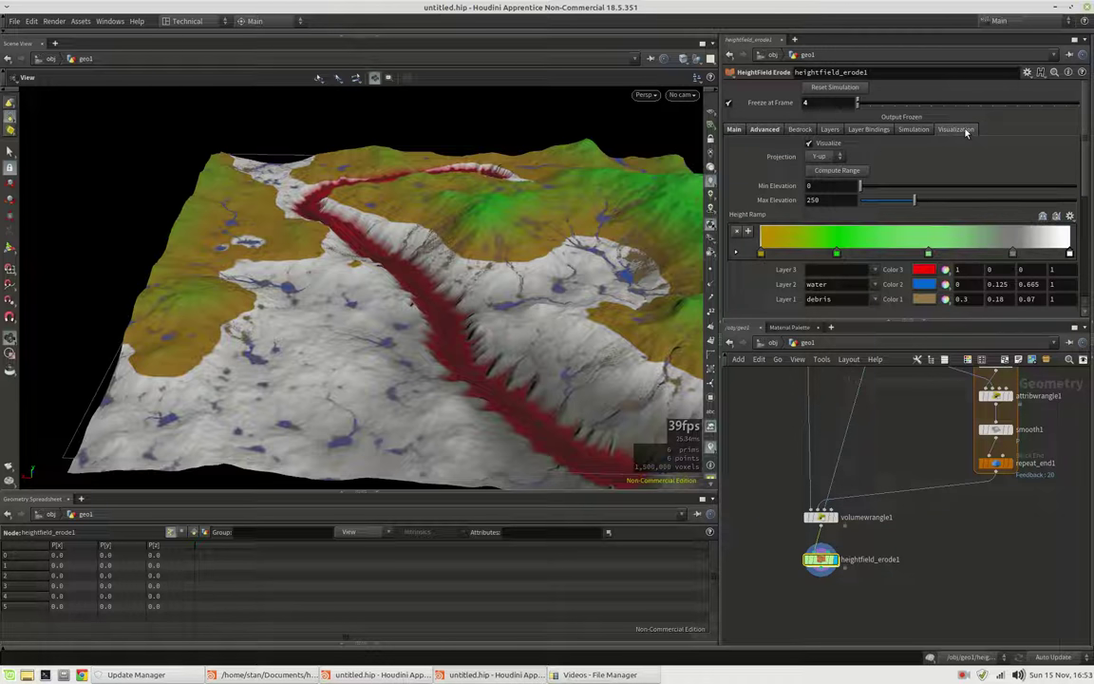
{"action": "left_click", "coordinate": [809, 143]}
{"action": "scroll", "coordinate": [488, 334], "scroll_direction": "up", "scroll_amount": 3}
{"action": "left_click_drag", "start_coordinate": [487, 335], "coordinate": [390, 266]}
On volumewrangle1, set Cliff Scale 1.8, Minimum Width 0 and Maximum Width about 86.1
{"action": "middle_click_drag", "start_coordinate": [928, 453], "coordinate": [925, 477]}
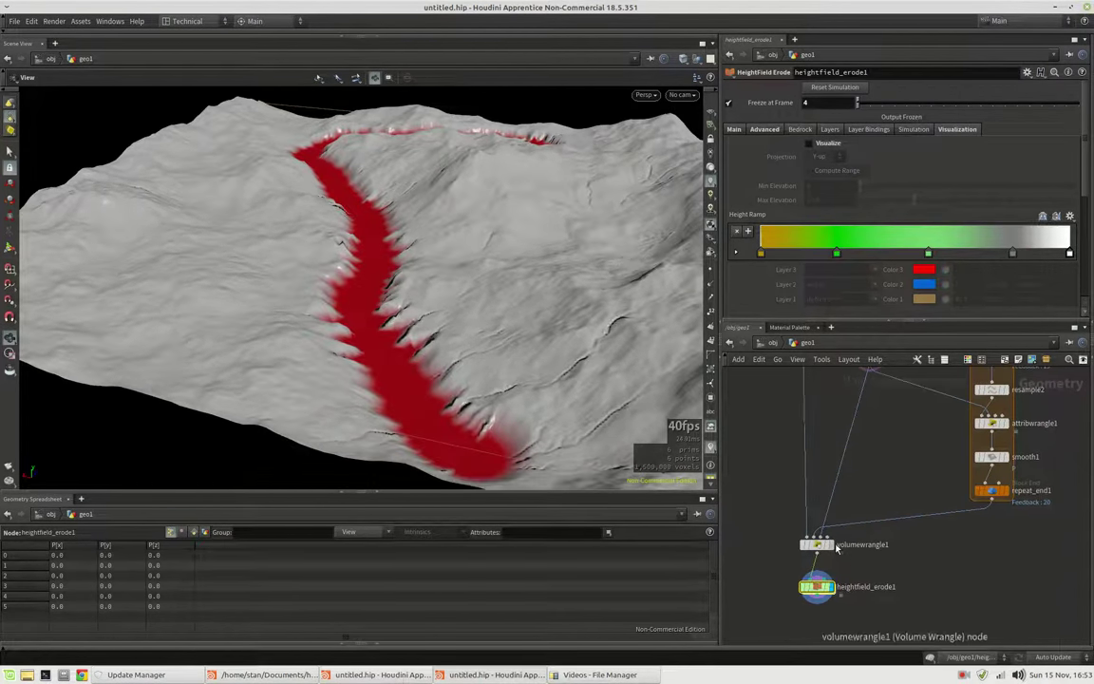
{"action": "left_click", "coordinate": [817, 546]}
{"action": "scroll", "coordinate": [380, 351], "scroll_direction": "up", "scroll_amount": 5}
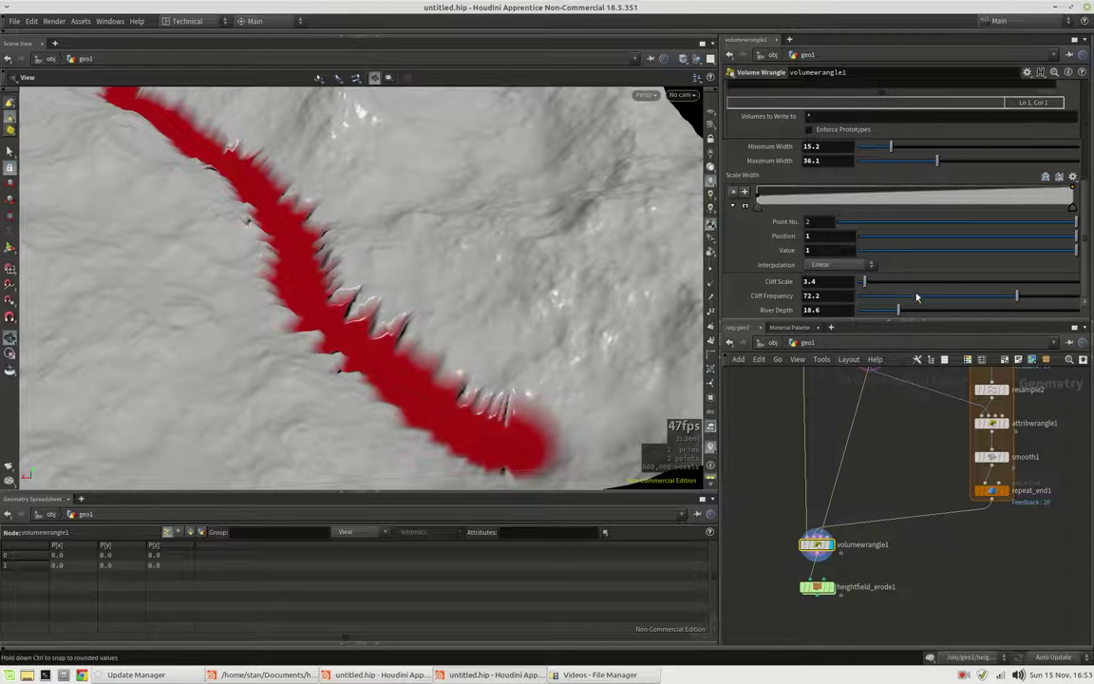
{"action": "left_click", "coordinate": [862, 285]}
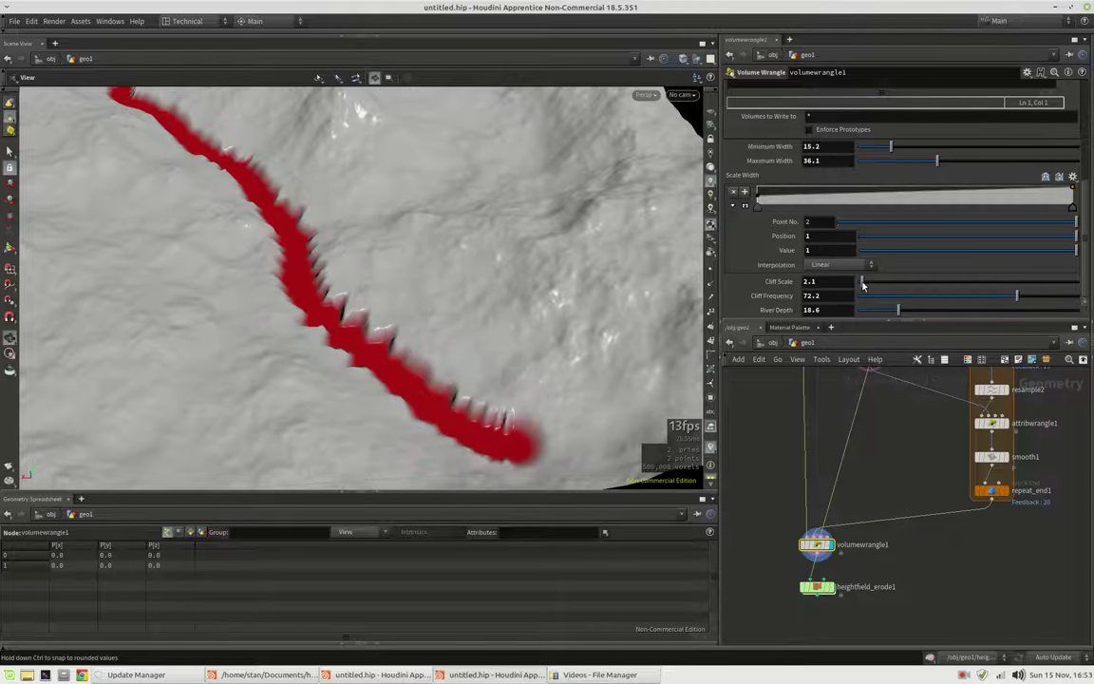
{"action": "left_click_drag", "start_coordinate": [380, 284], "coordinate": [456, 275]}
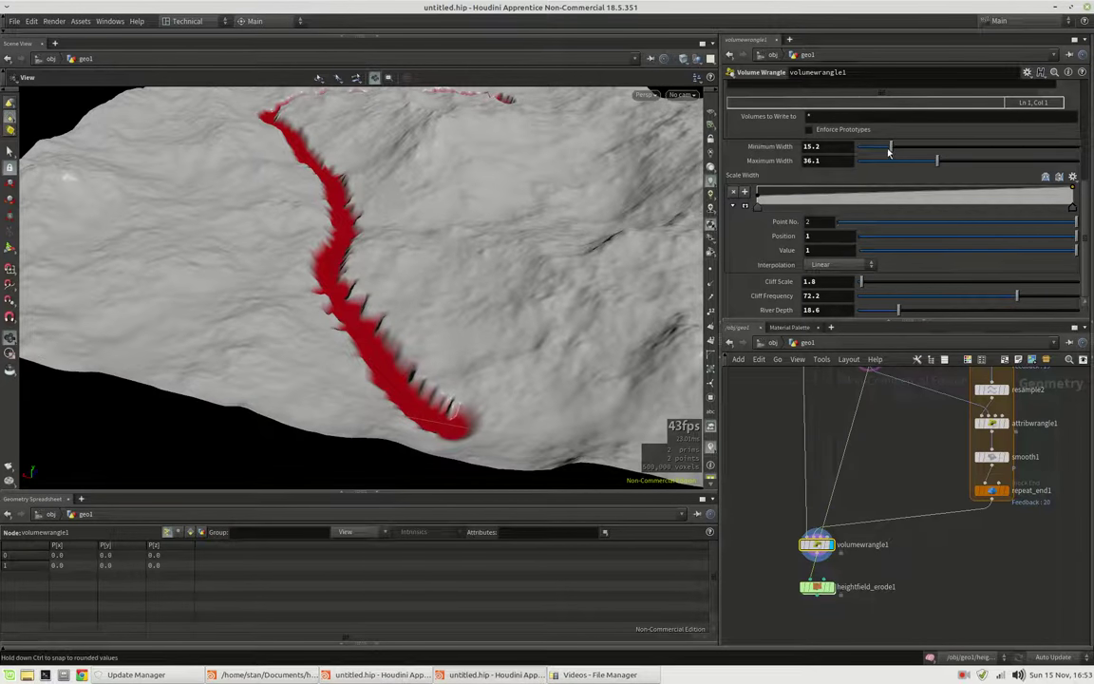
{"action": "left_click", "coordinate": [856, 148]}
{"action": "left_click_drag", "start_coordinate": [855, 147], "coordinate": [760, 129]}
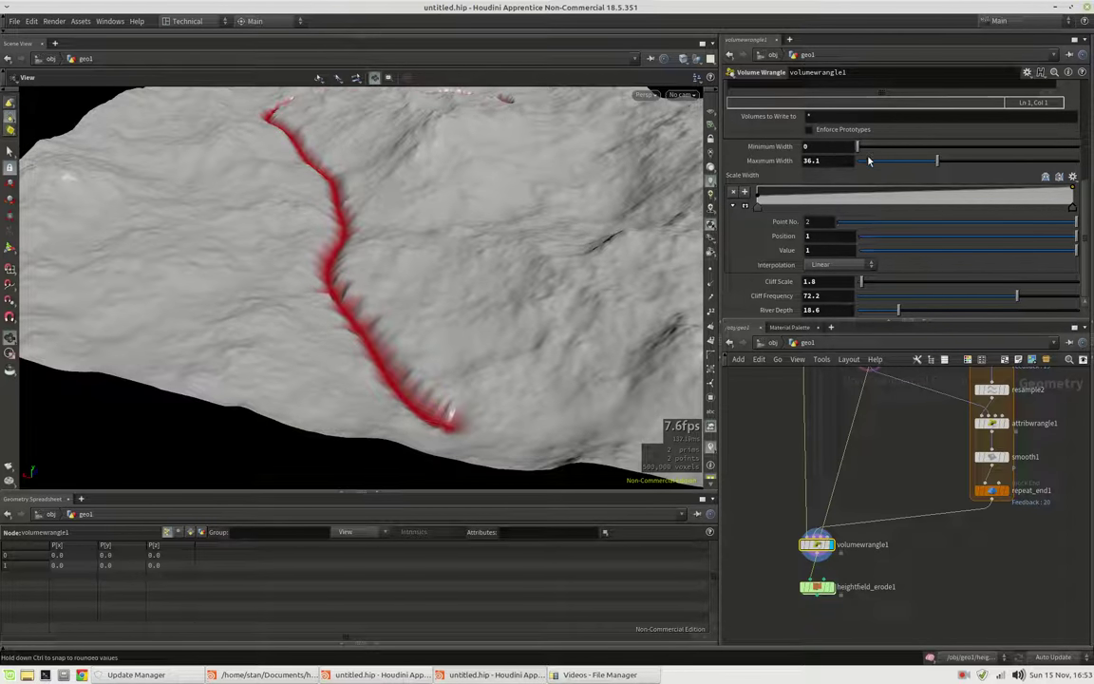
{"action": "left_click_drag", "start_coordinate": [938, 160], "coordinate": [1049, 164]}
{"action": "left_click_drag", "start_coordinate": [325, 215], "coordinate": [313, 285]}
Set volumewrangle1's Cliff Frequency to 60
{"action": "type", "text": "50"}
{"action": "key", "text": "Return"}
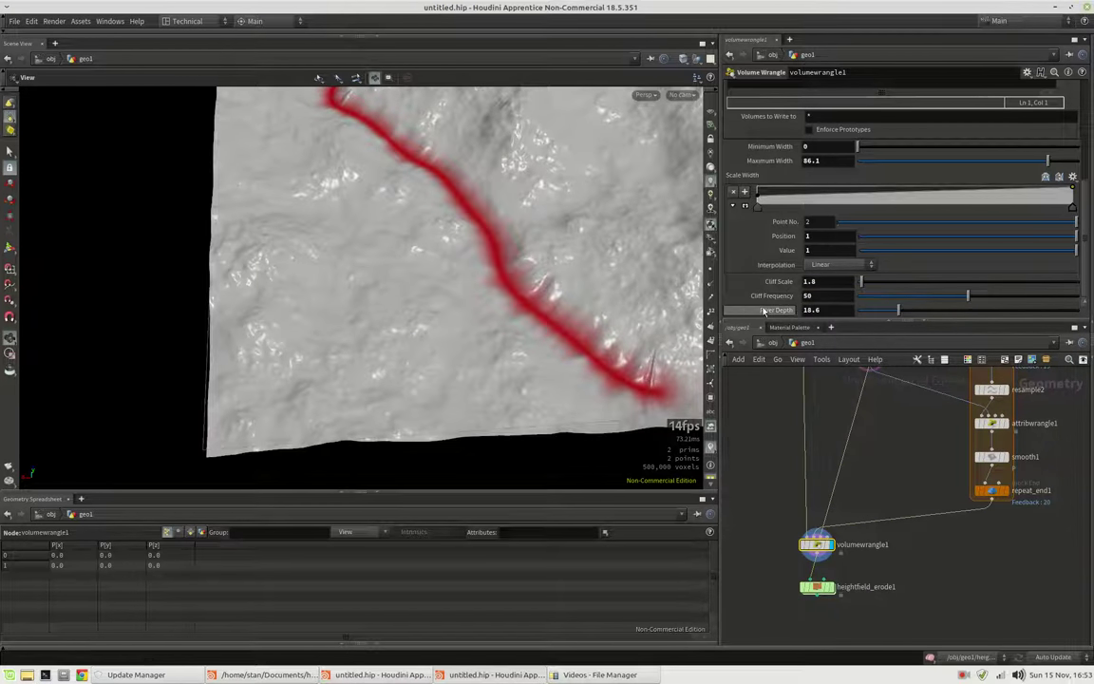
{"action": "left_click", "coordinate": [834, 296]}
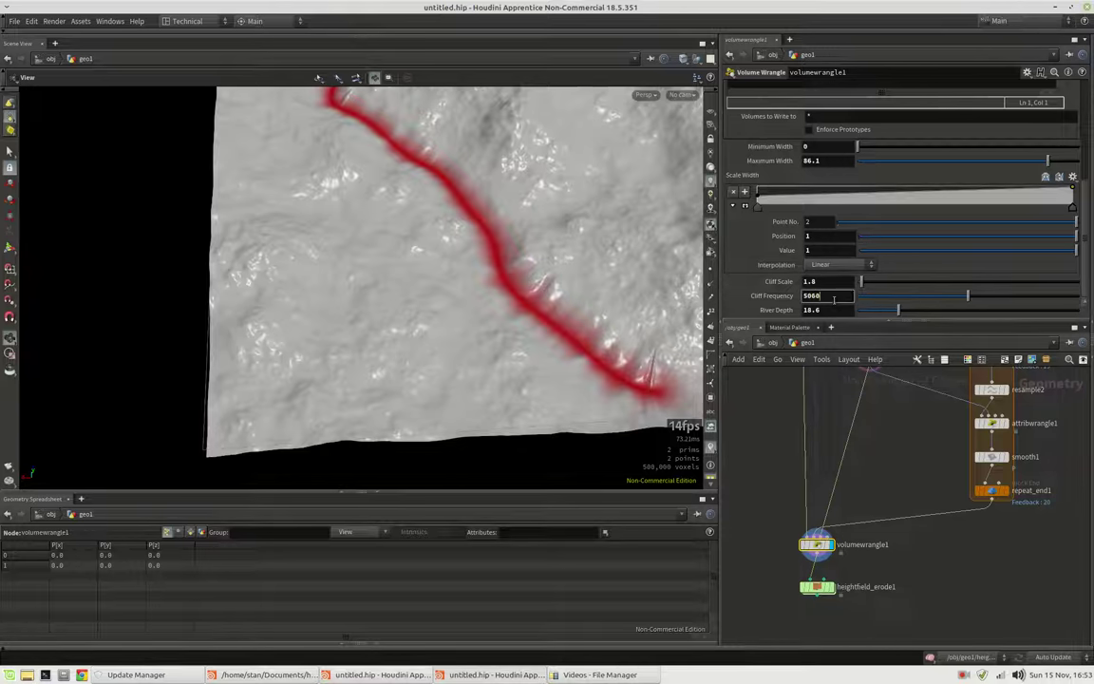
{"action": "key", "text": "Return"}
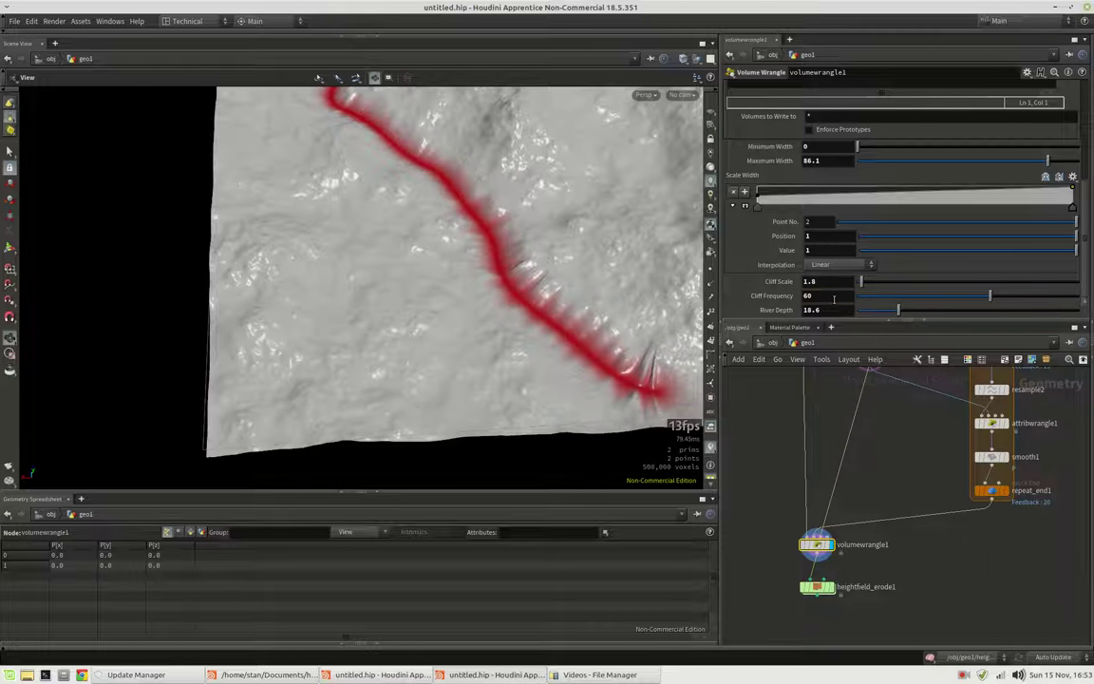
Display and select heightfield_erode1, then reset its simulation to recook the frame-4 erosion
{"action": "left_click", "coordinate": [823, 590]}
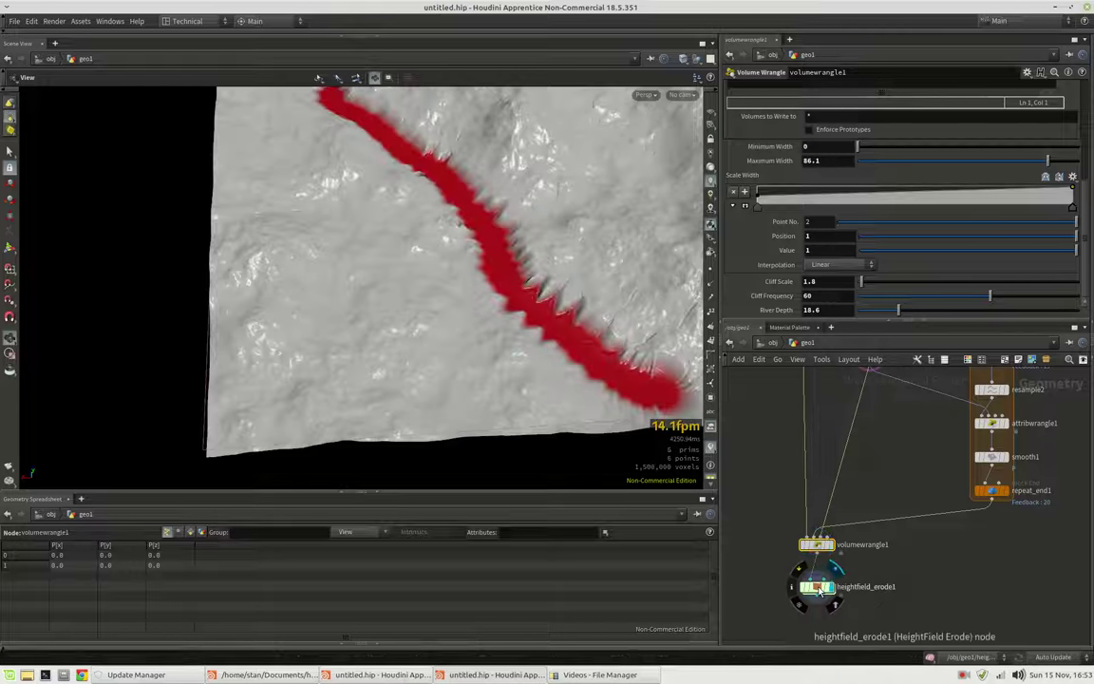
{"action": "left_click", "coordinate": [817, 587]}
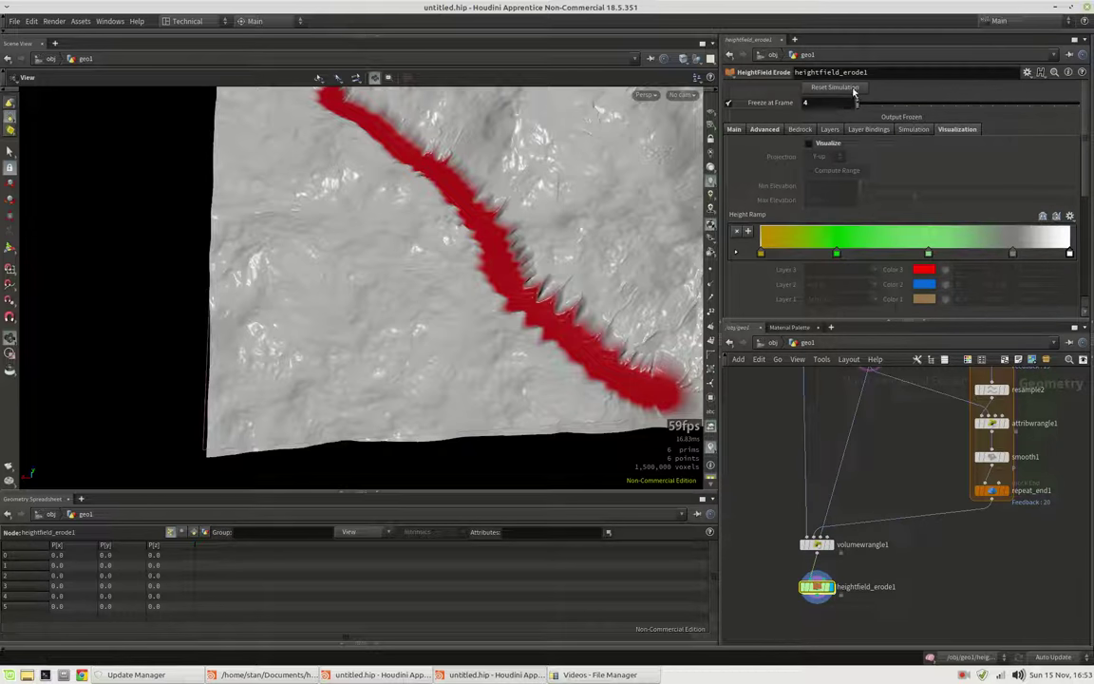
{"action": "left_click", "coordinate": [852, 88]}
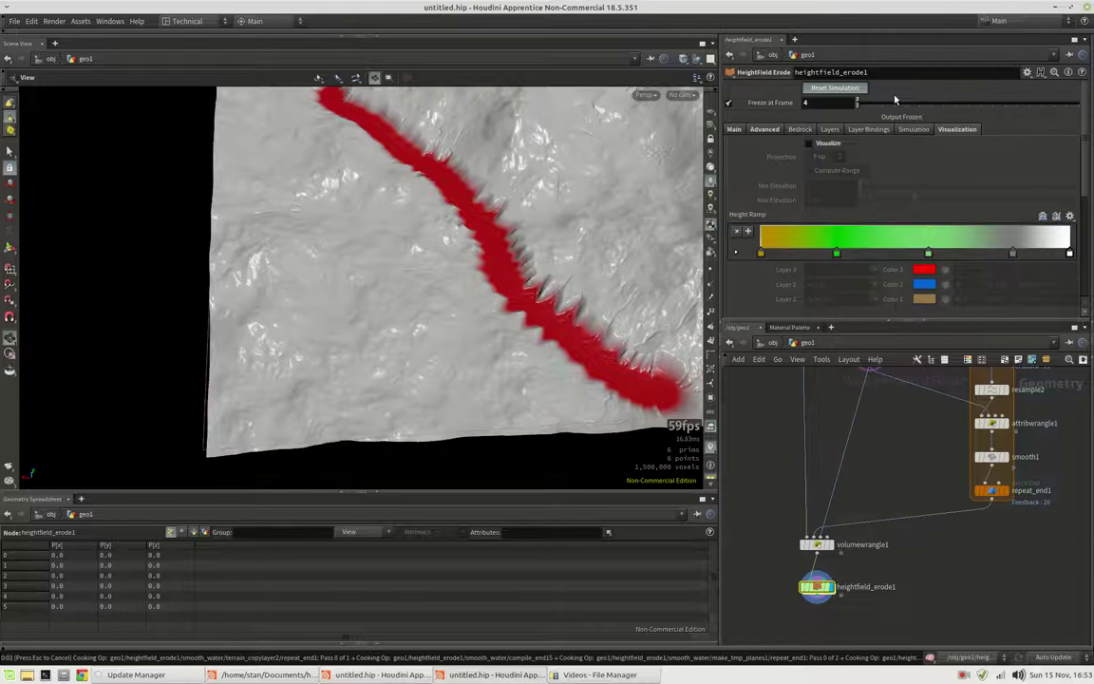